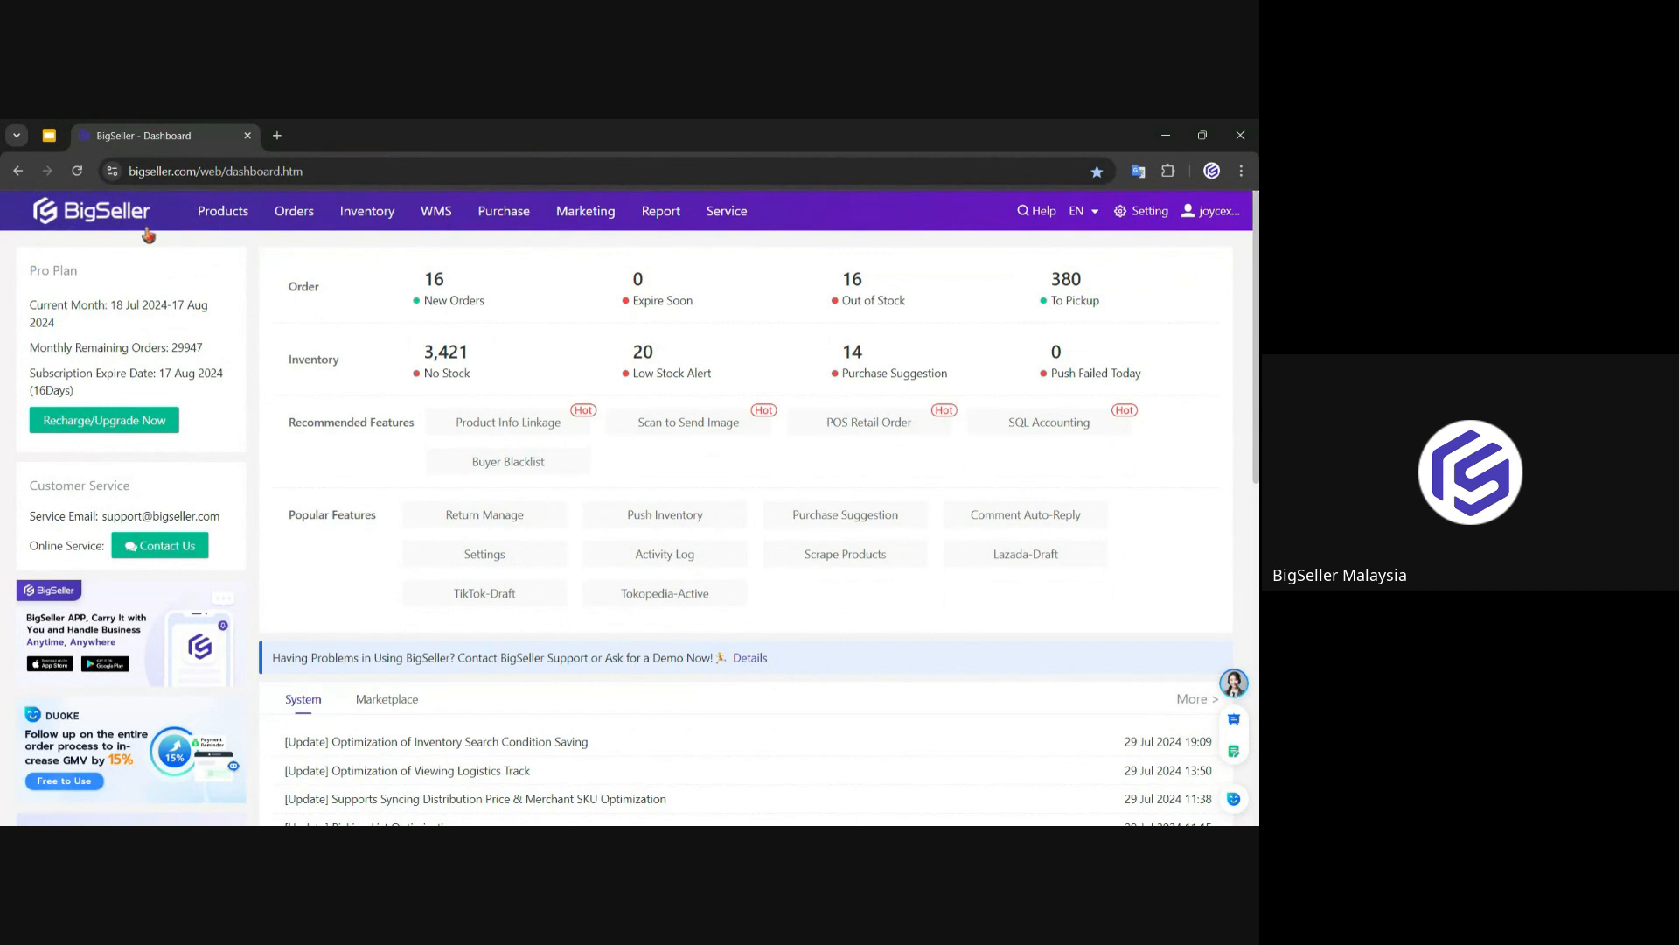
Step: Open the first active Shopify listing for editing, view the SKUs in its sales information, and close the editor
mouse_move(214, 216)
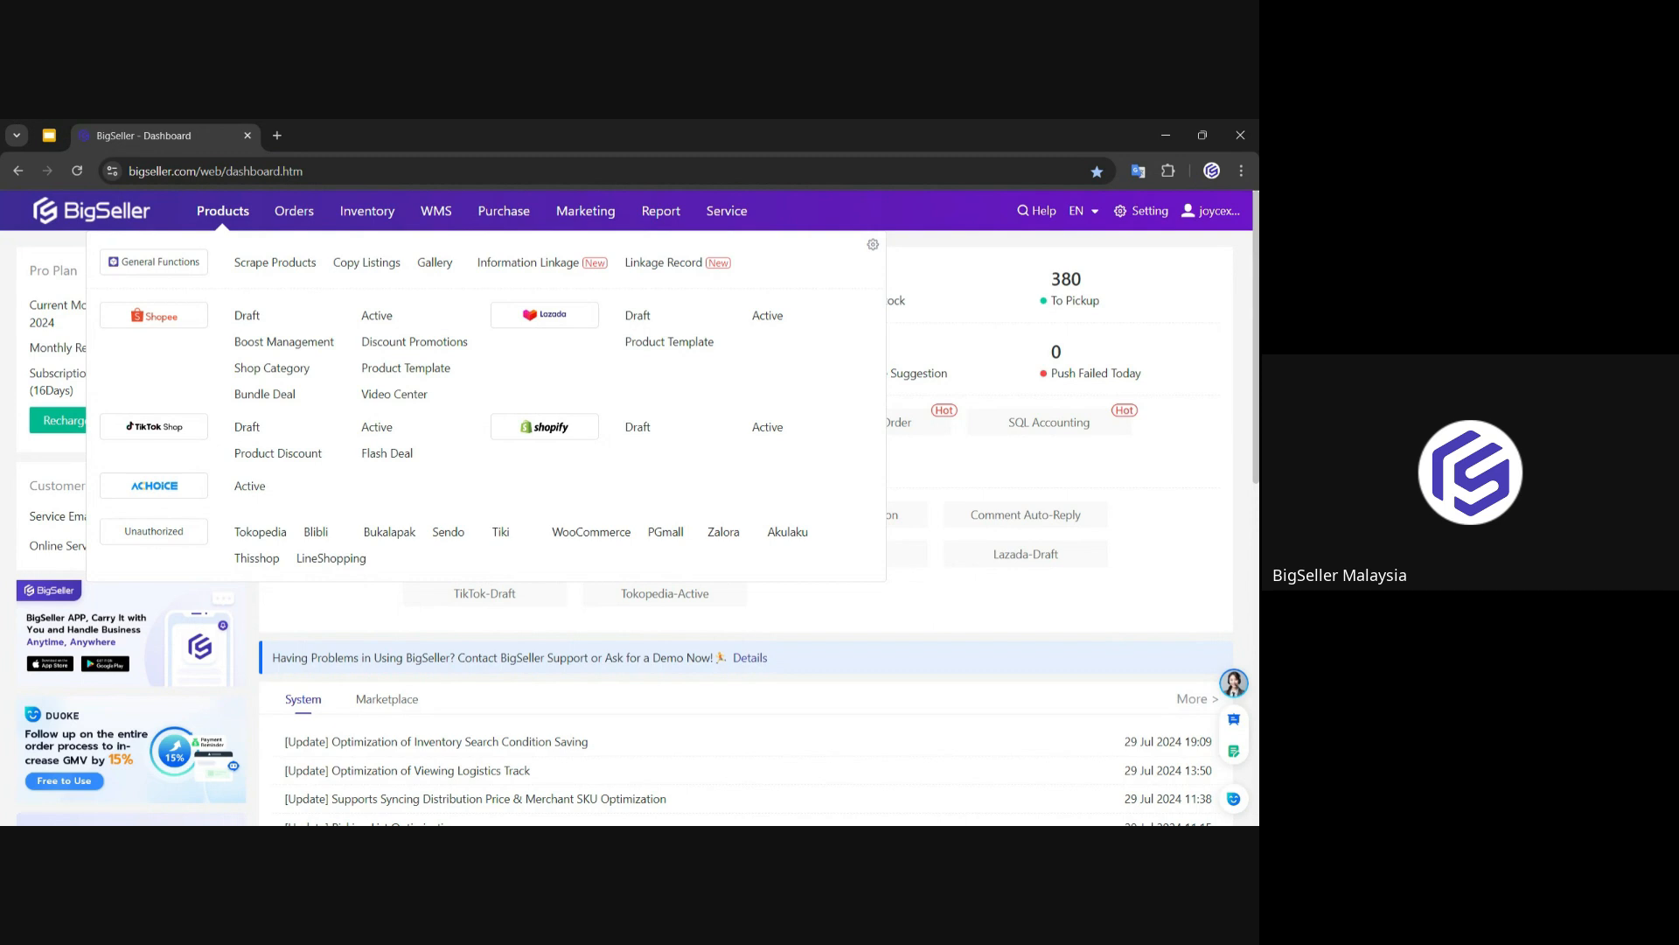
left_click(376, 316)
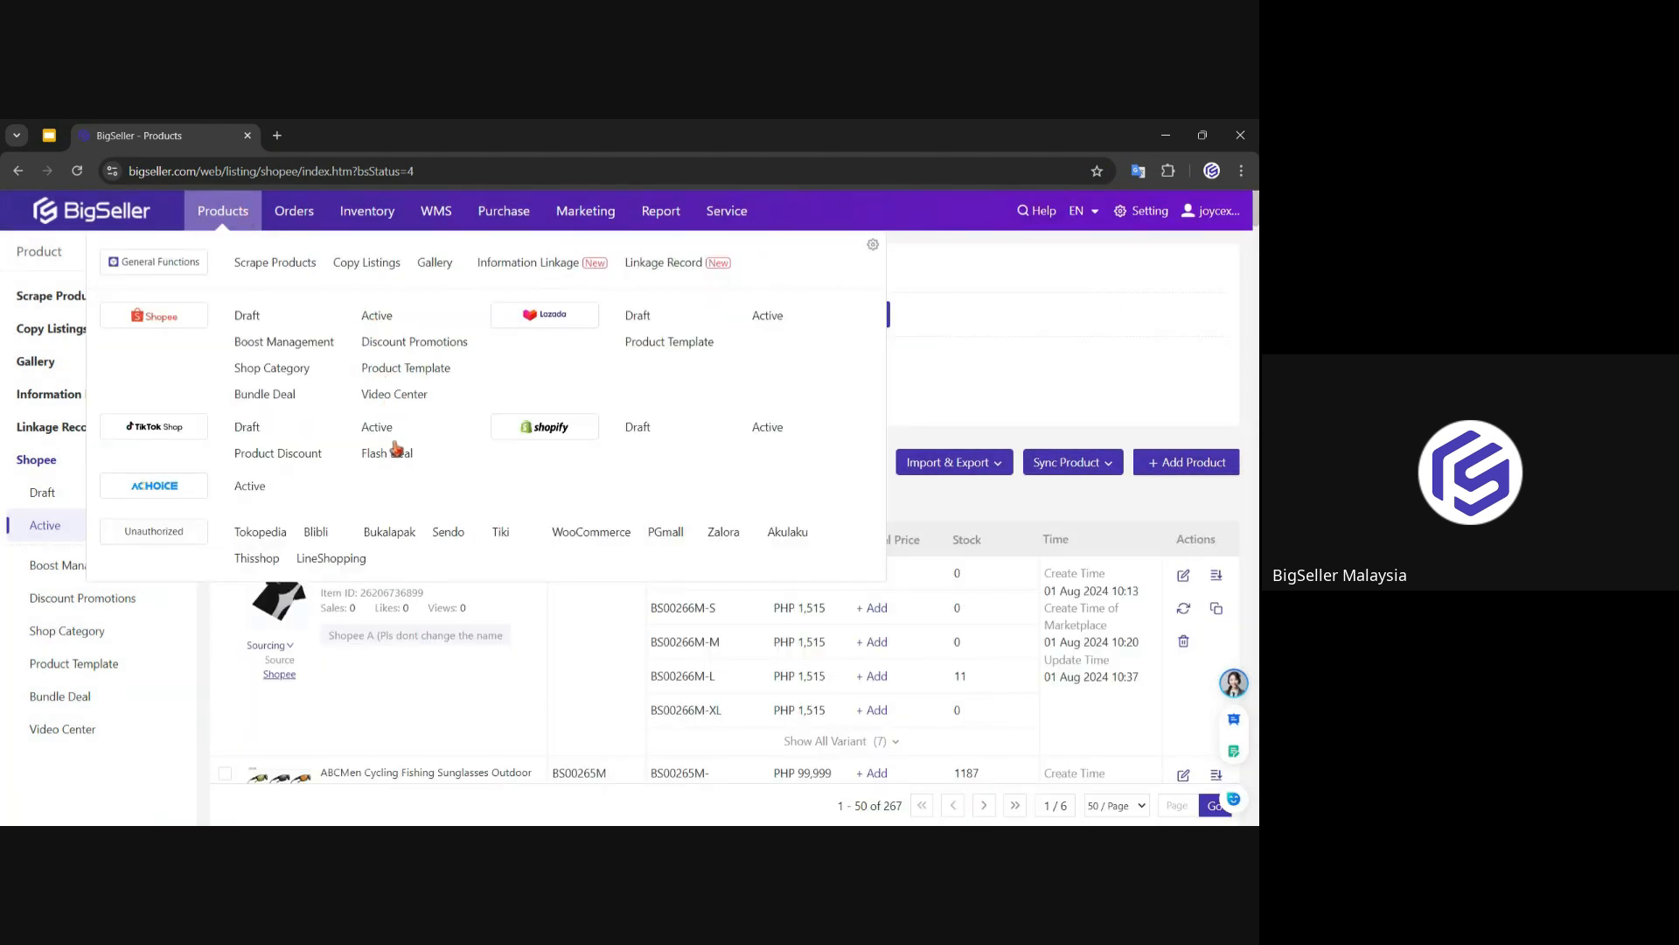
left_click(779, 432)
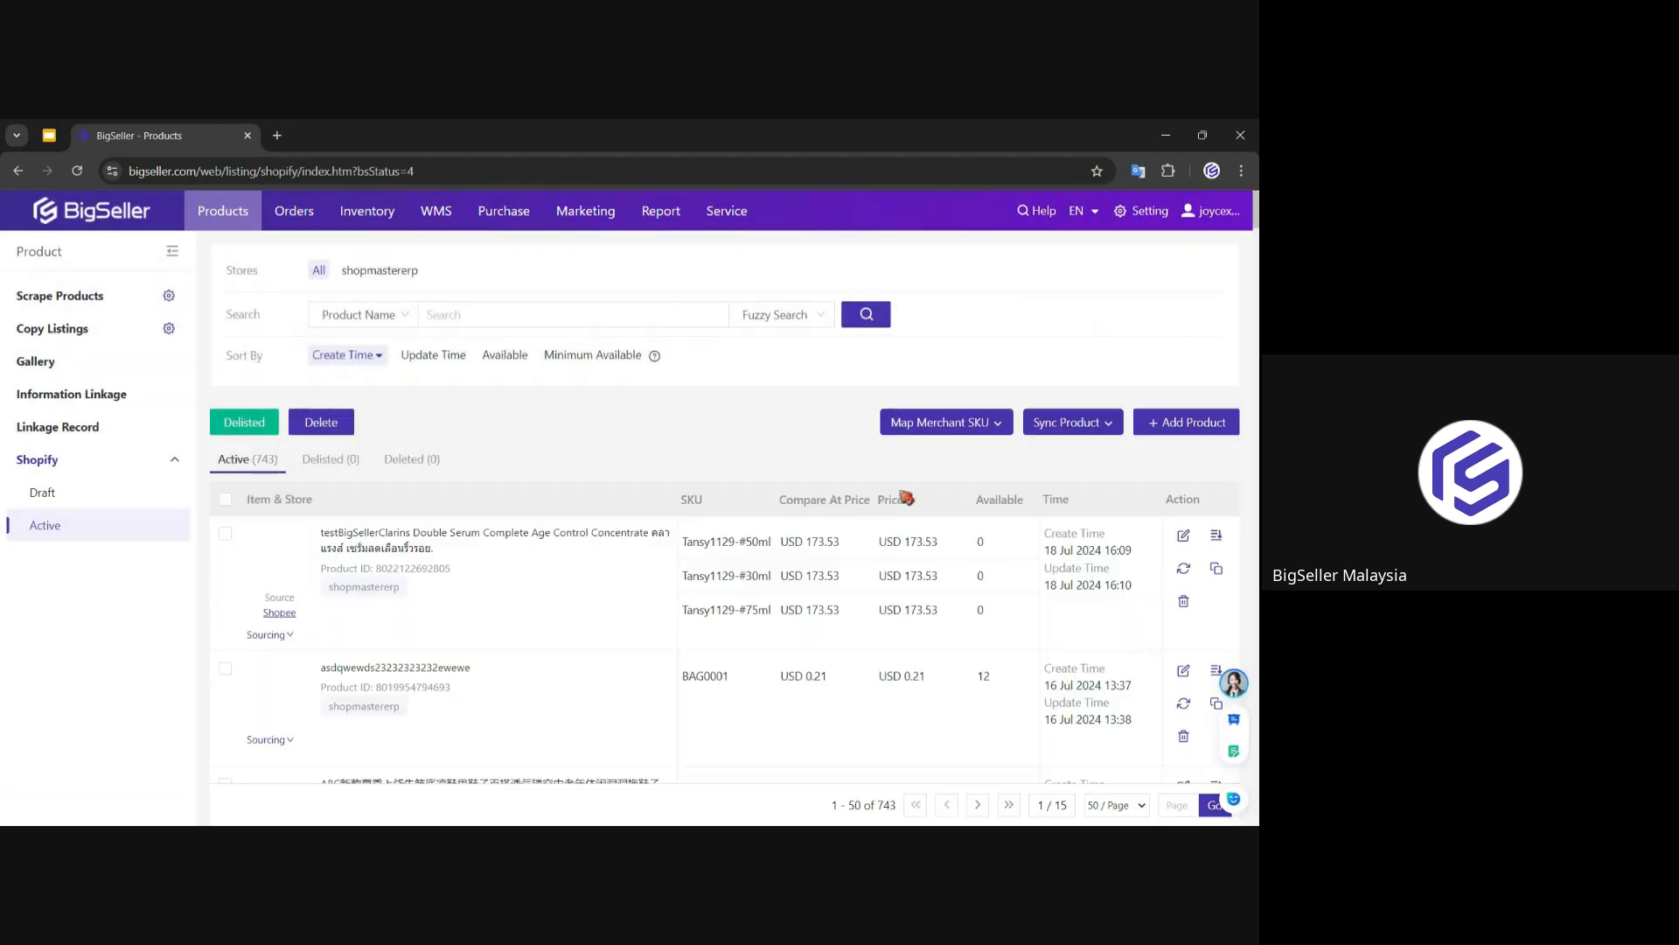
left_click(1182, 537)
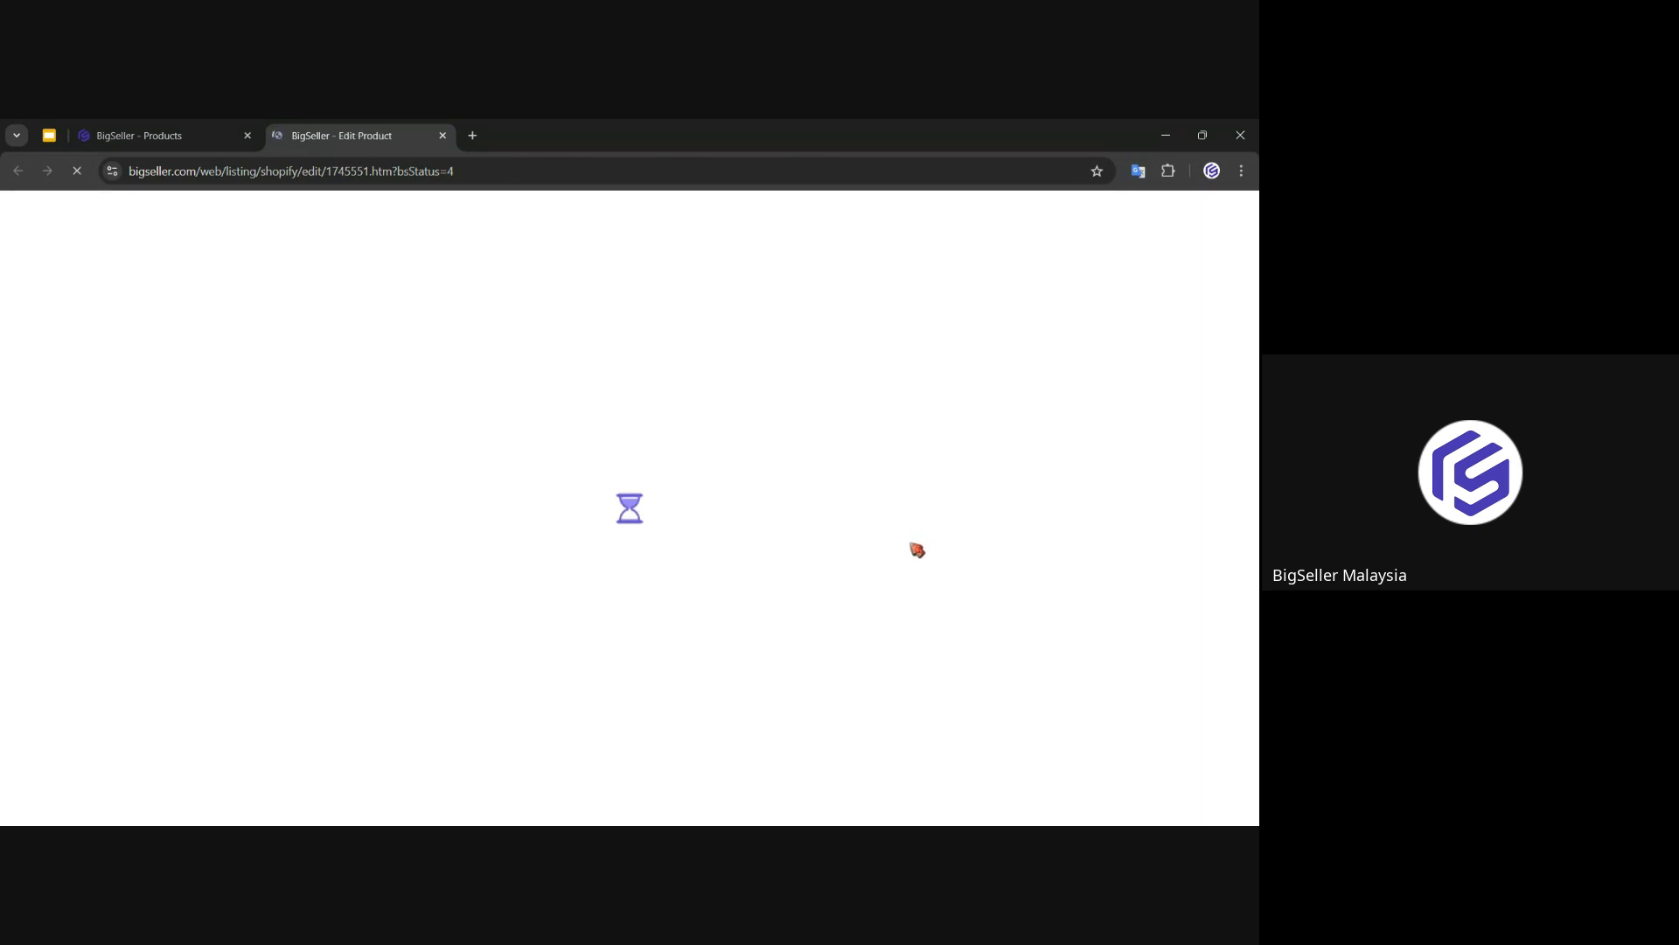
scroll(917, 549, "down", 10)
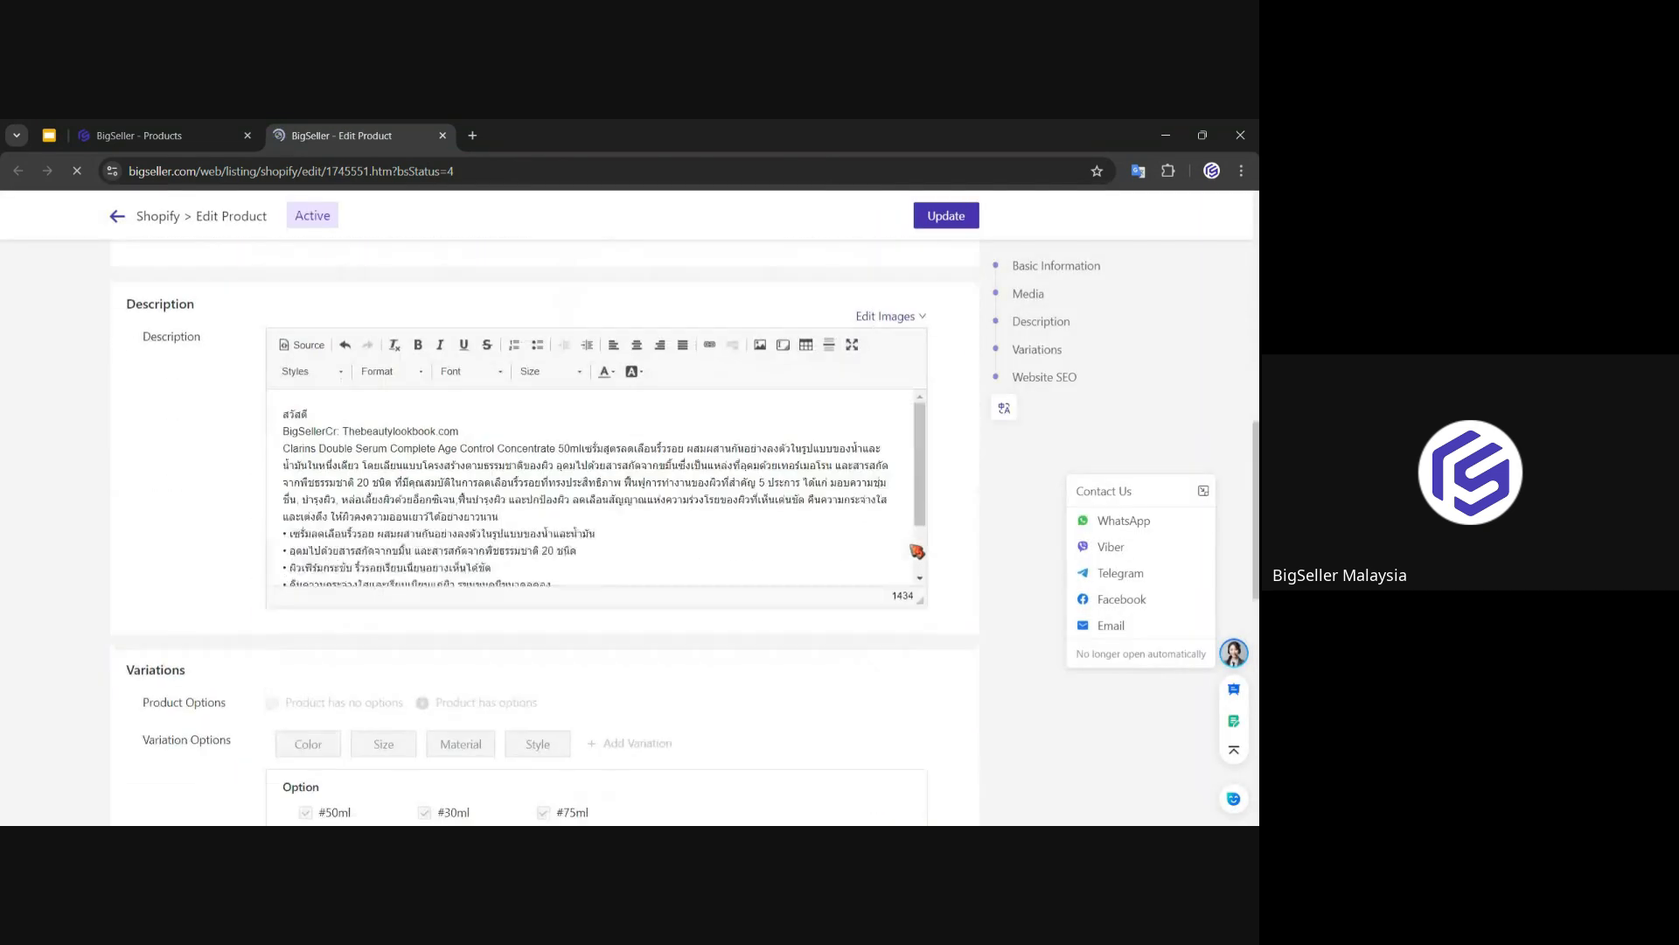
scroll(1052, 621, "down", 4)
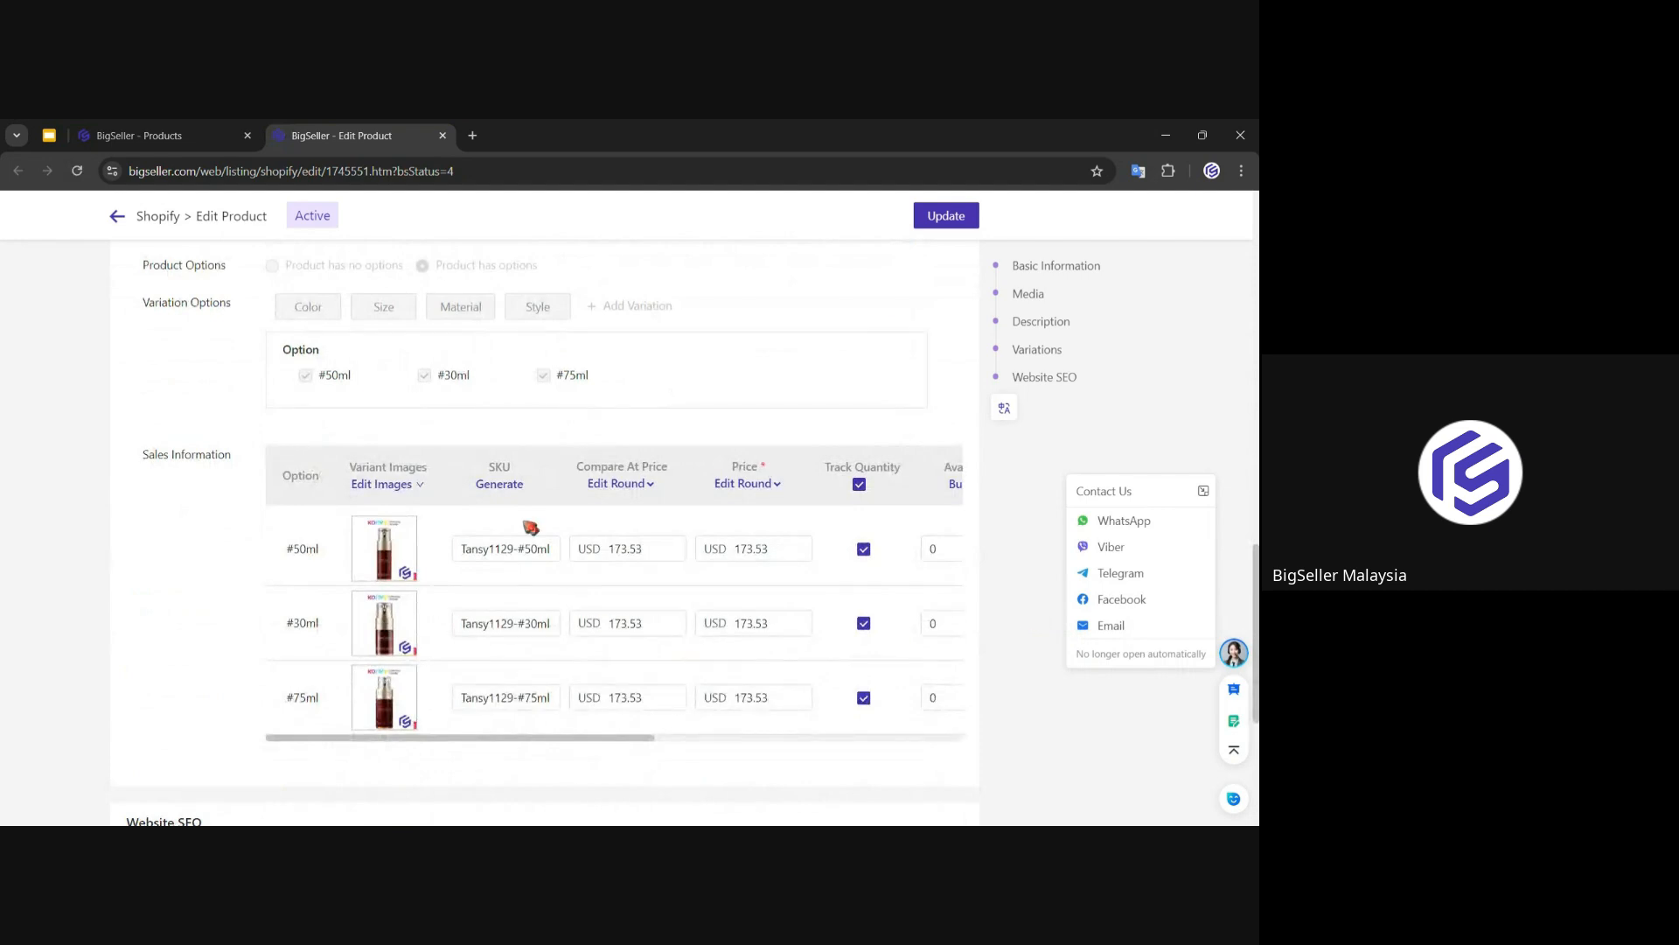
left_click(442, 135)
Step: Open the active Lazada listing "ABCHGHMNDS CLO. - HEXA SLOGAN" for editing, review its variation SKUs, and leave the editor discarding changes
mouse_move(215, 208)
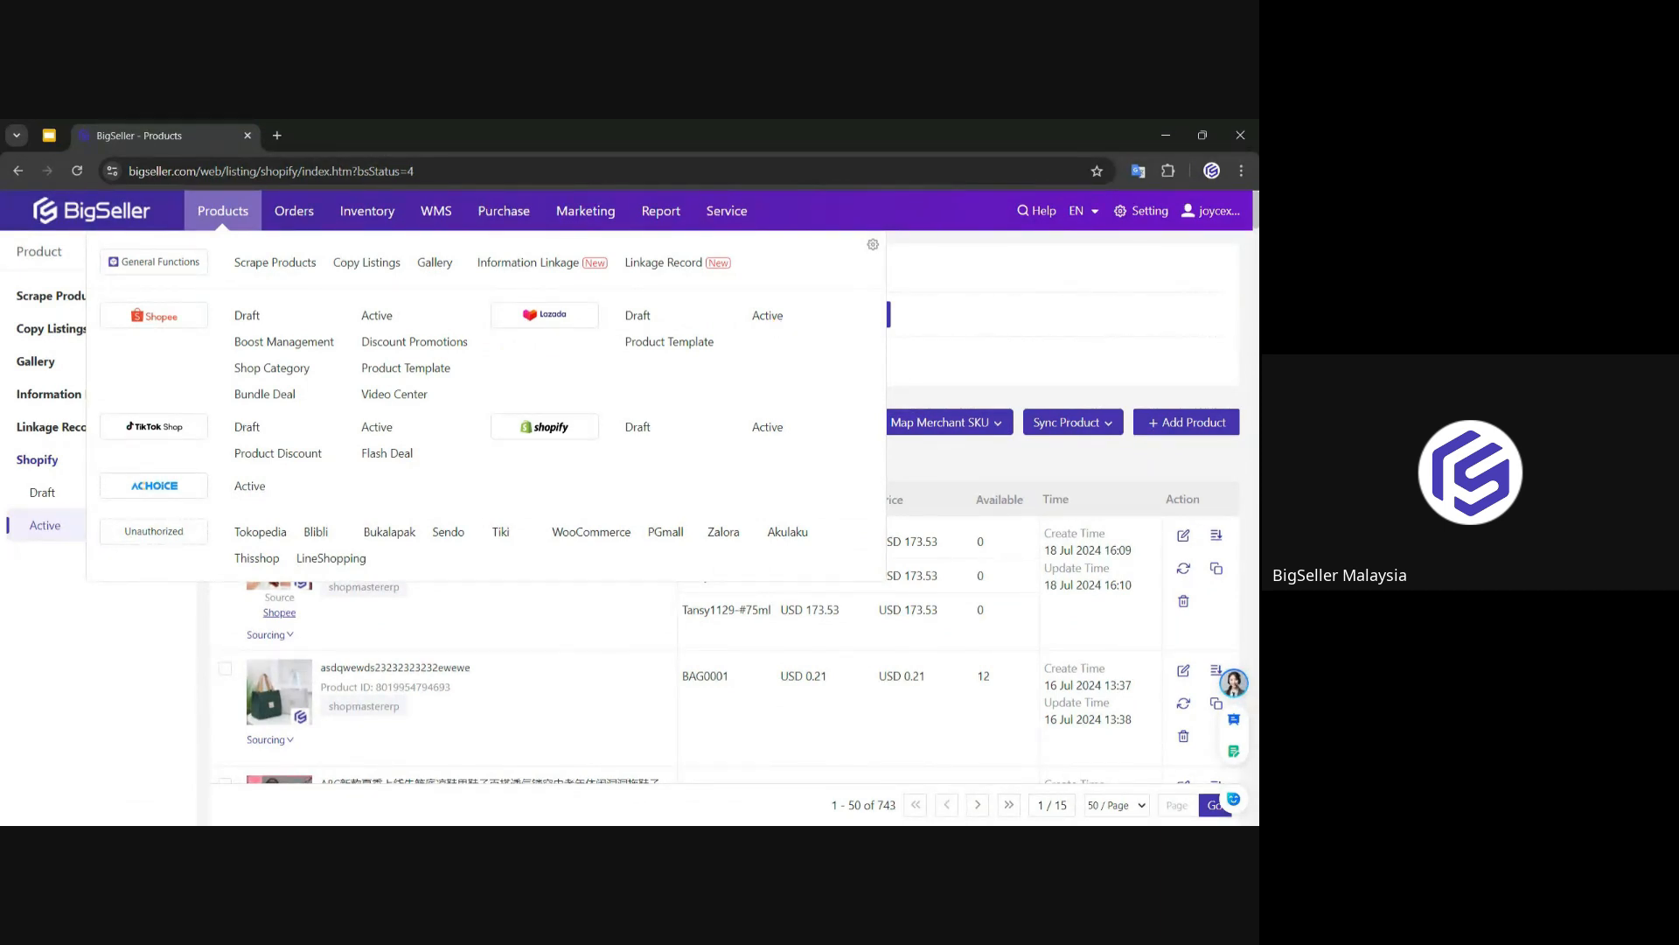
left_click(769, 319)
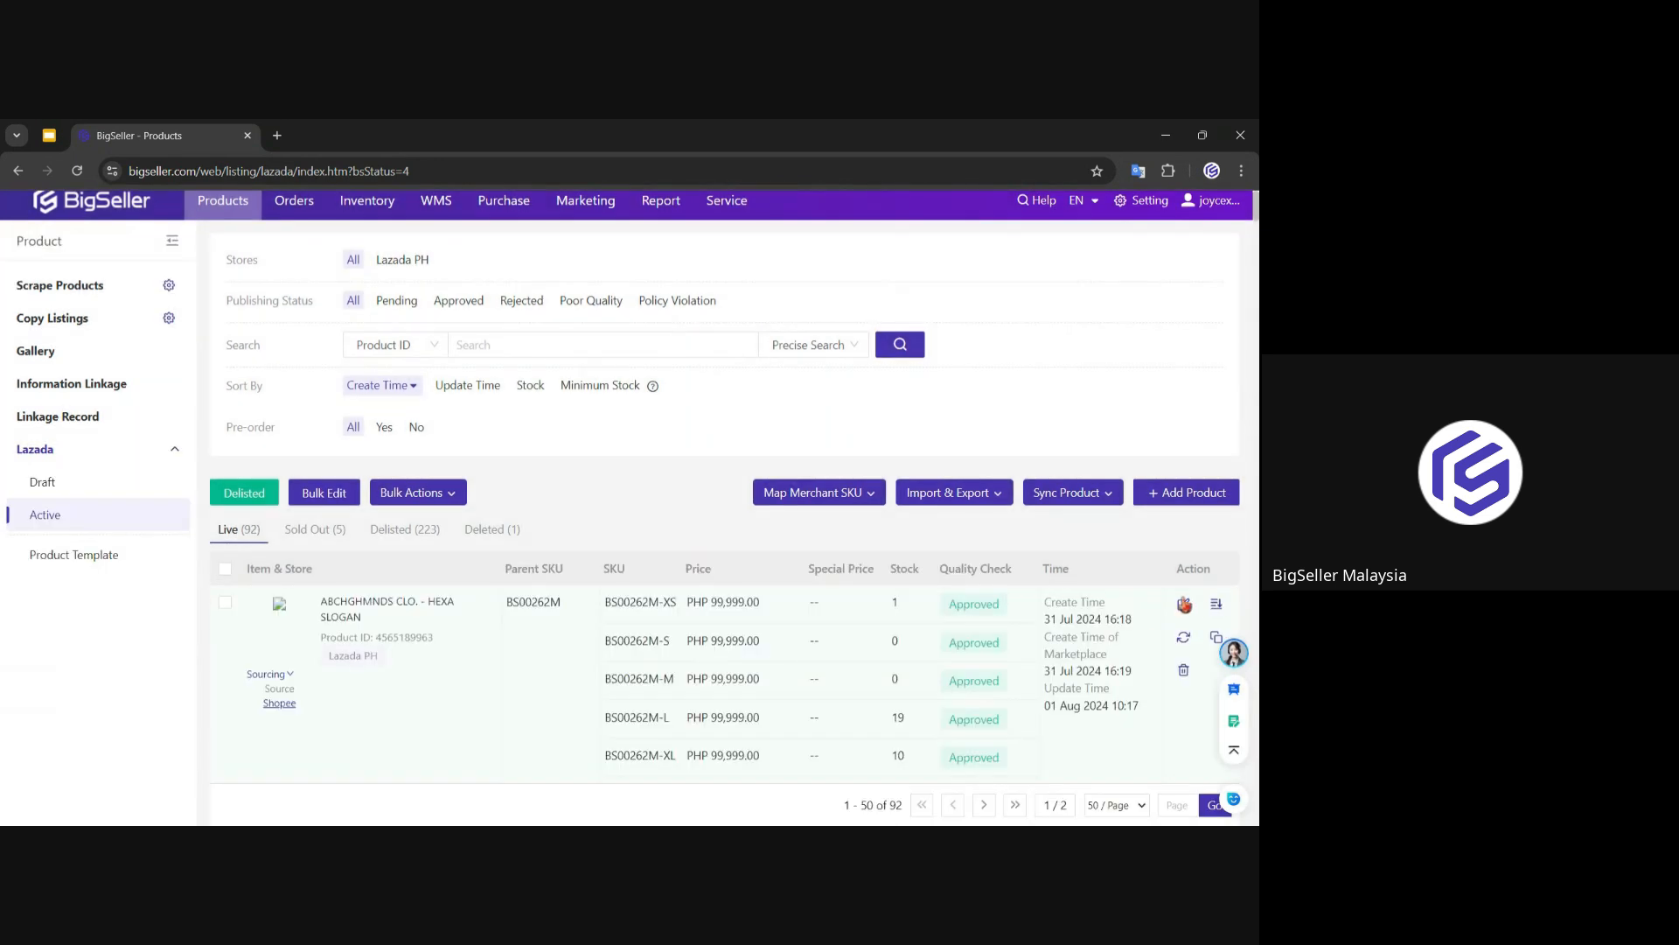
left_click(1185, 605)
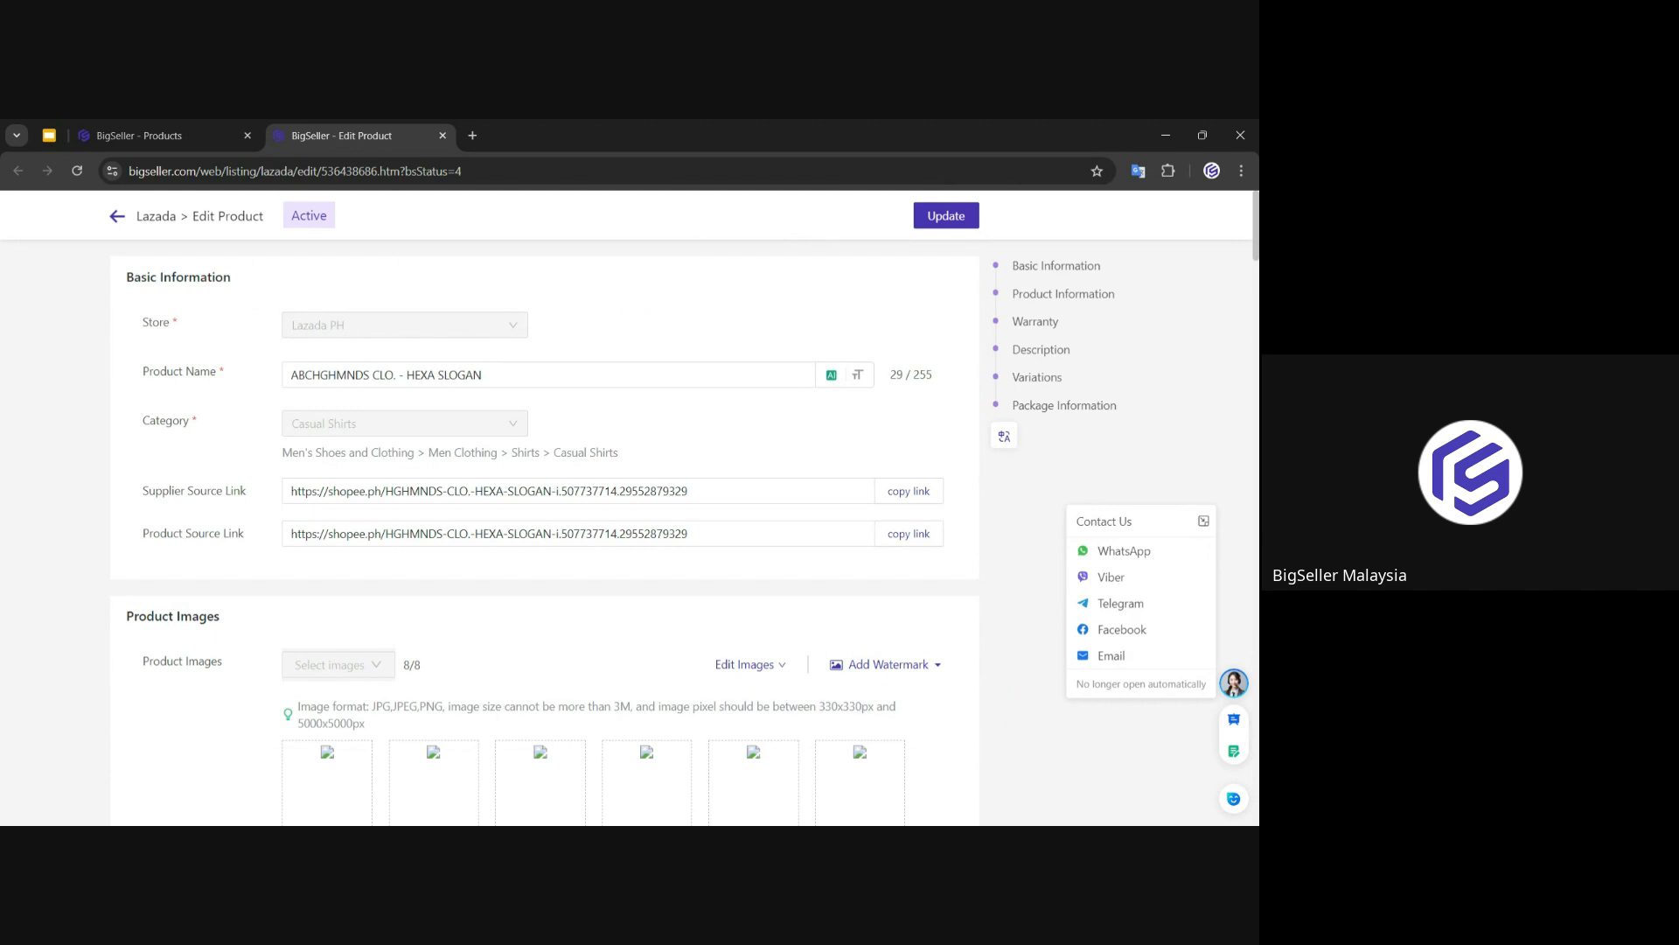
scroll(674, 611, "down", 15)
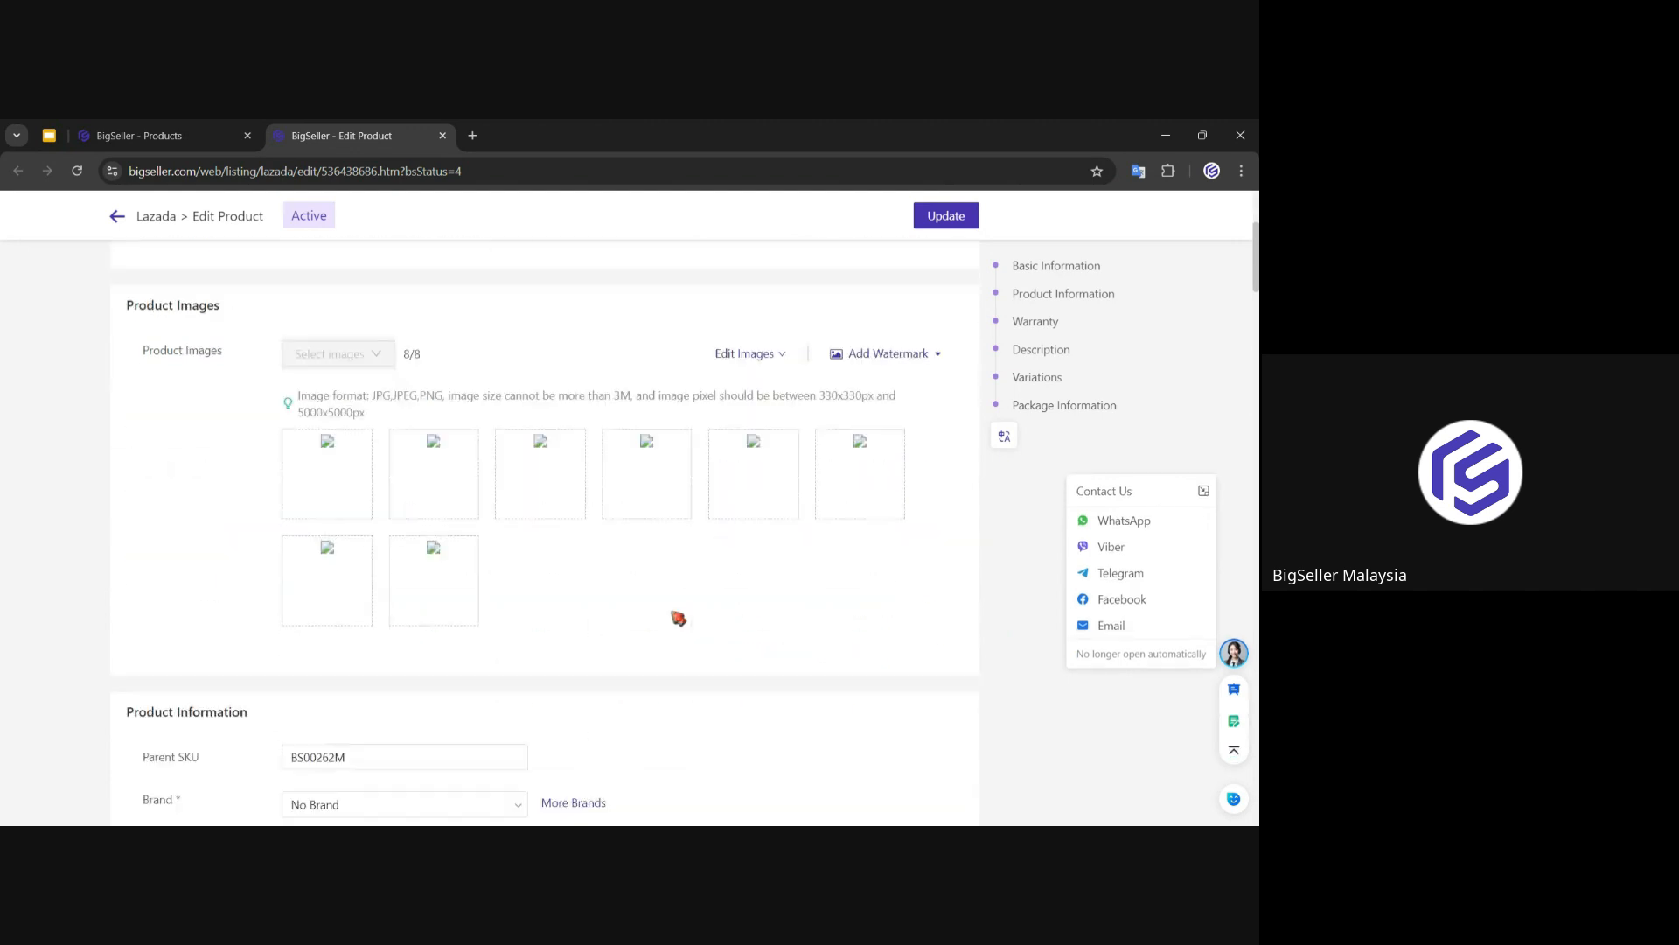
scroll(777, 607, "down", 15)
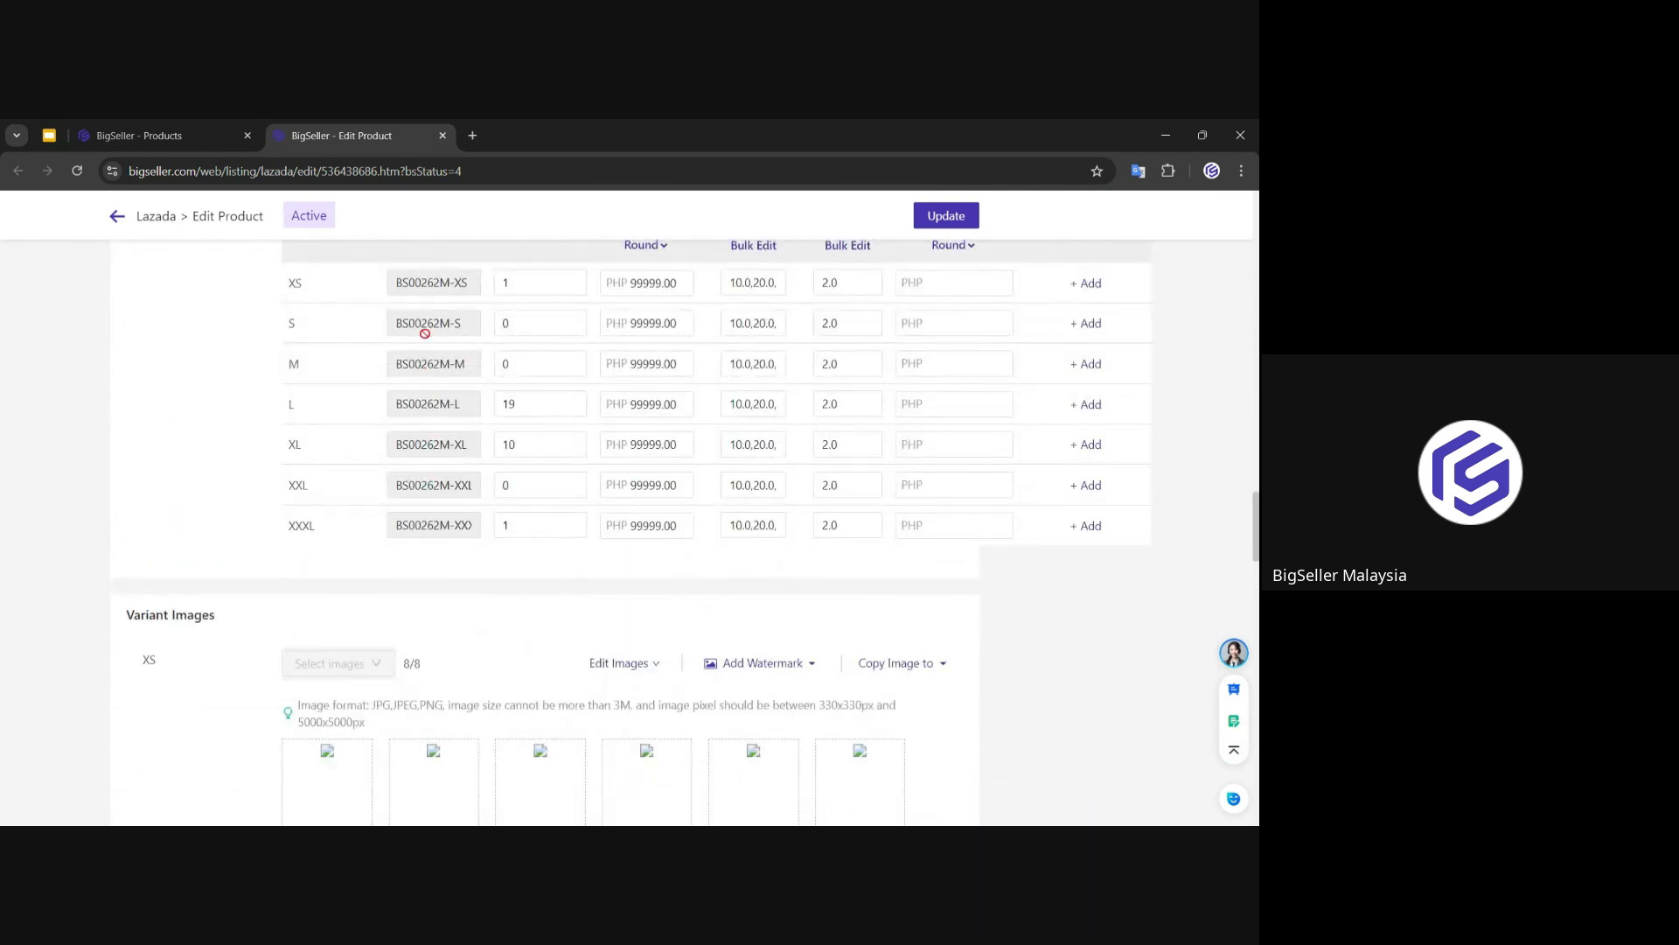
left_click(117, 217)
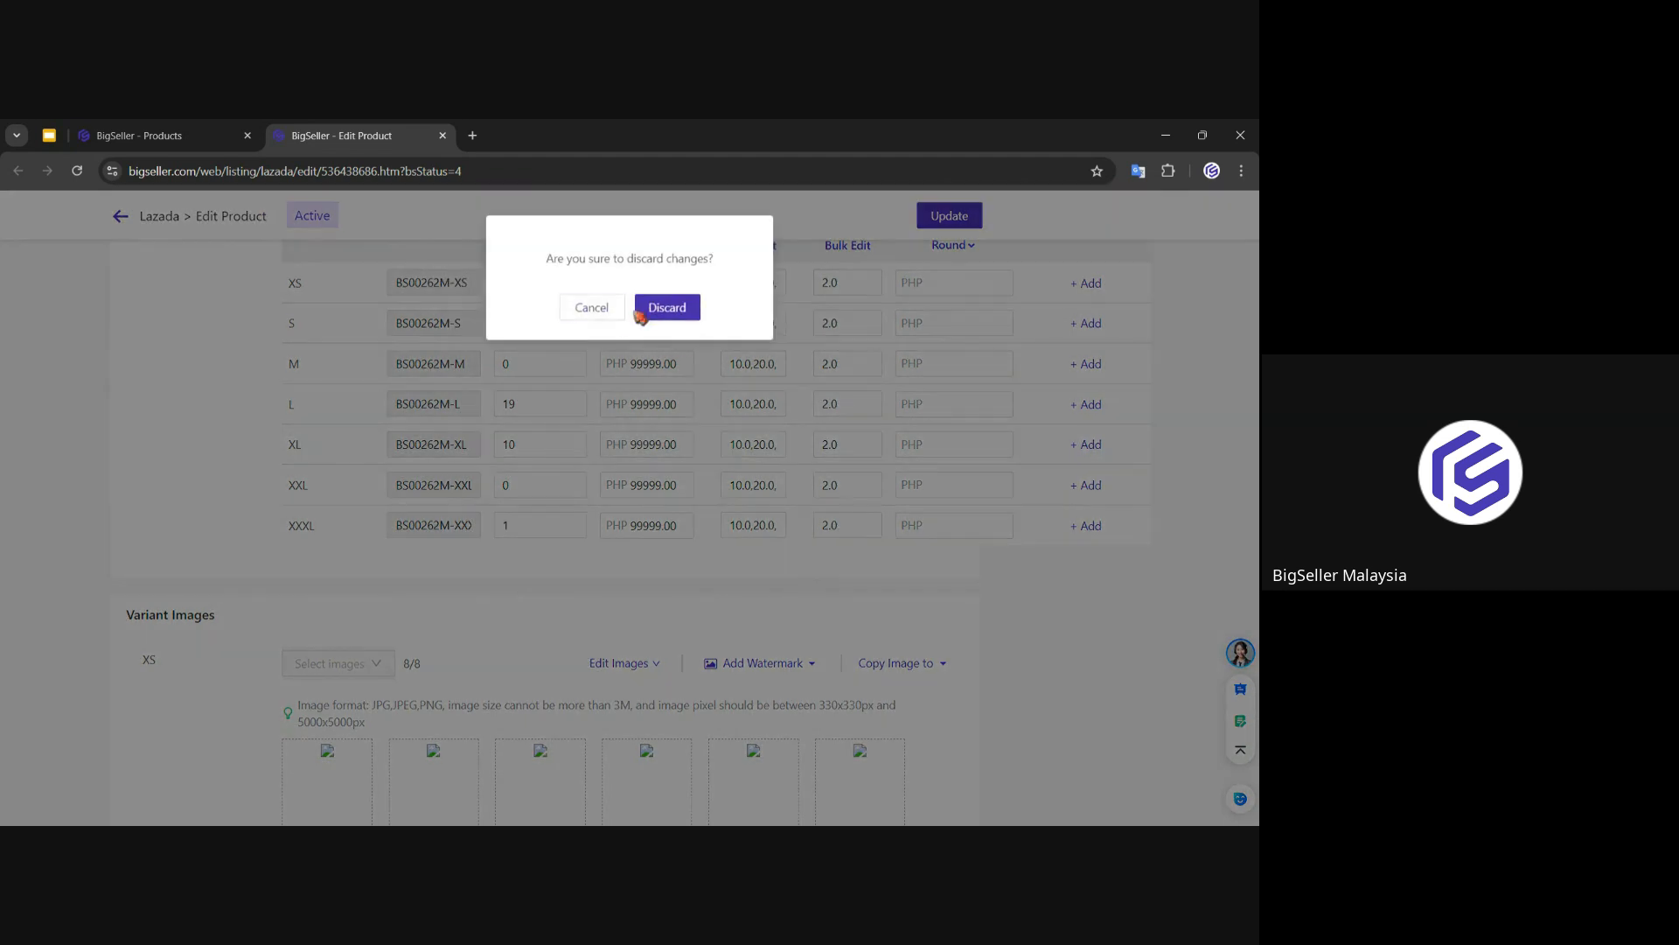
left_click(667, 305)
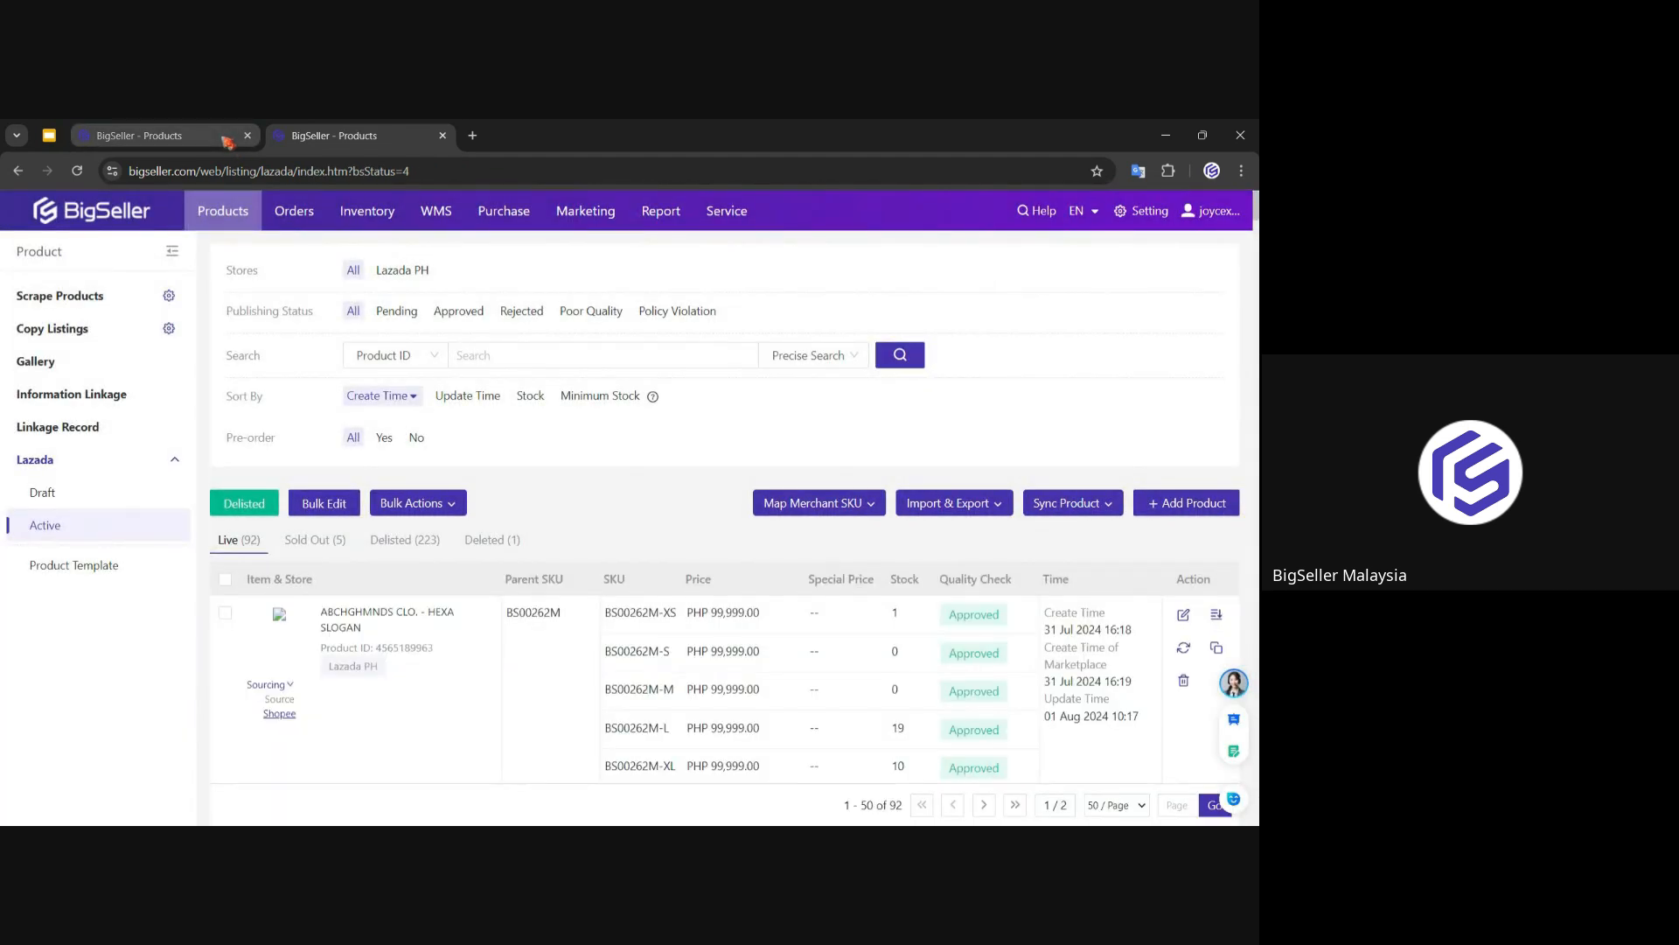
left_click(443, 135)
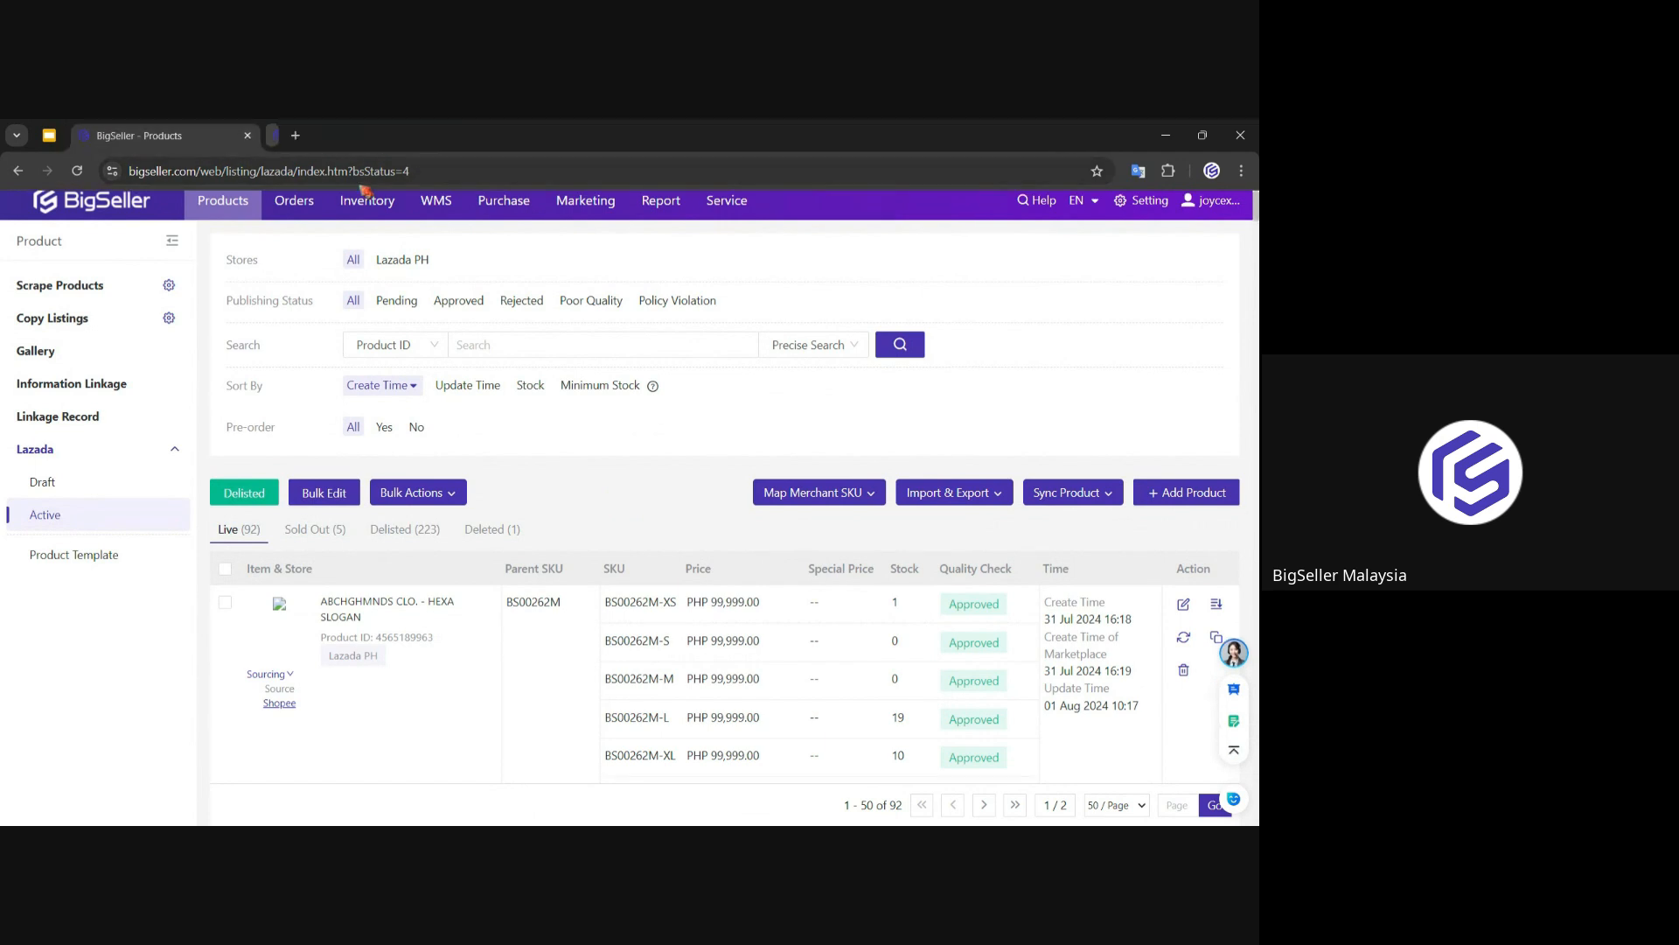
Step: Open the active Shopee listings and examine the Parent SKU and SKU columns of the live products
mouse_move(223, 200)
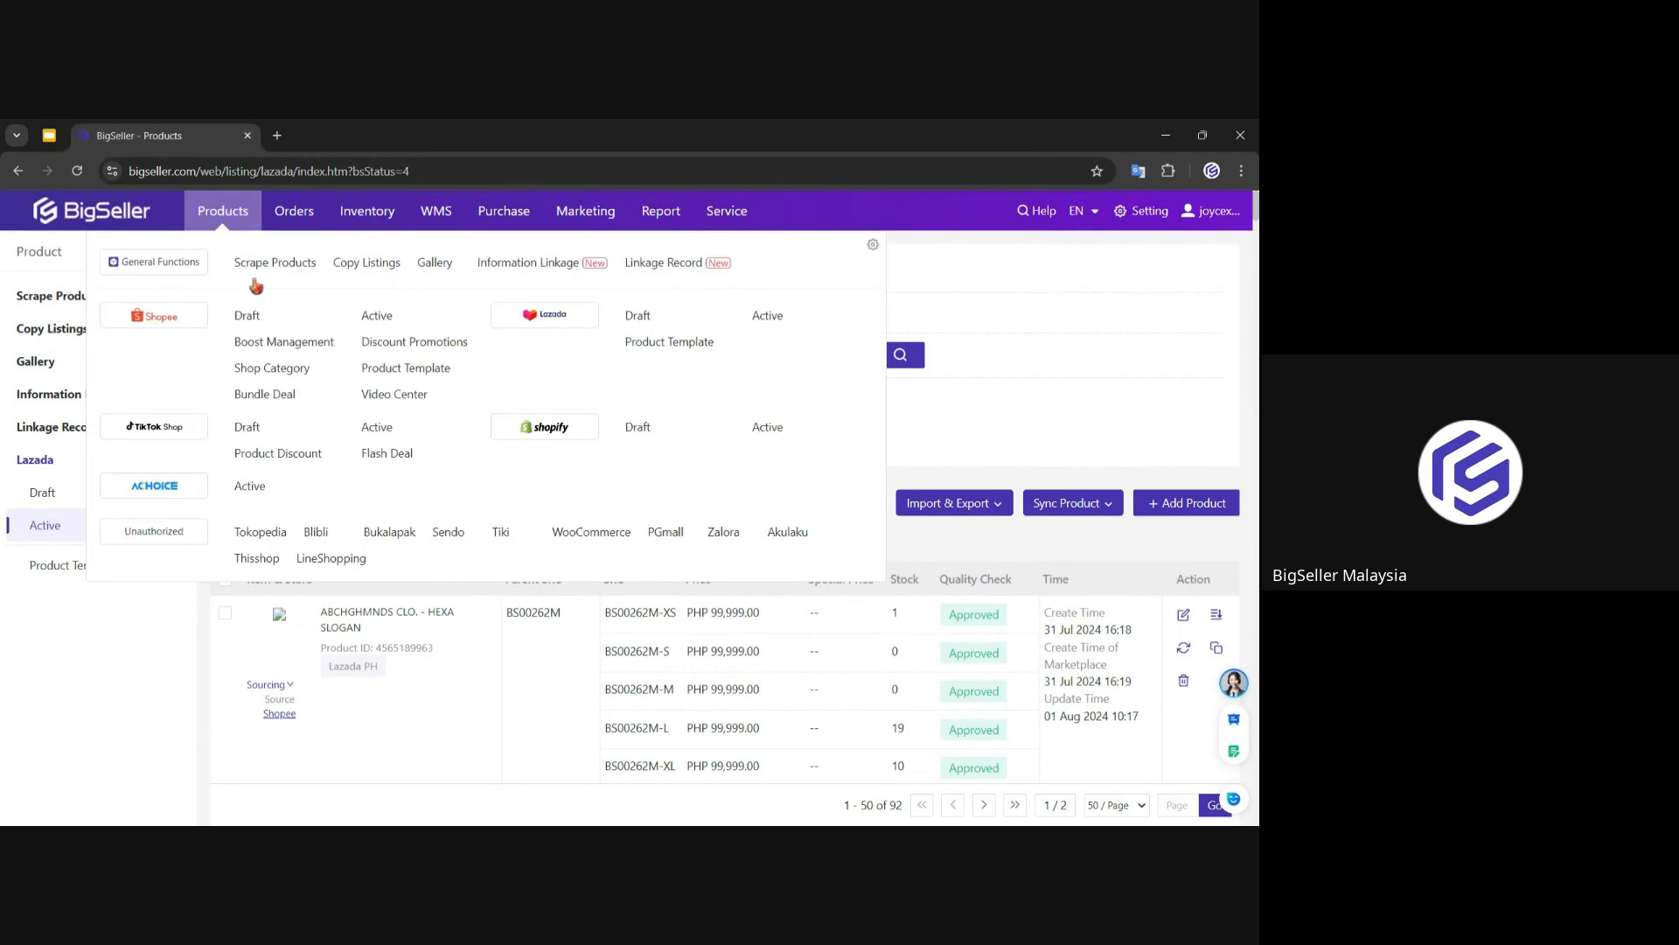
left_click(368, 320)
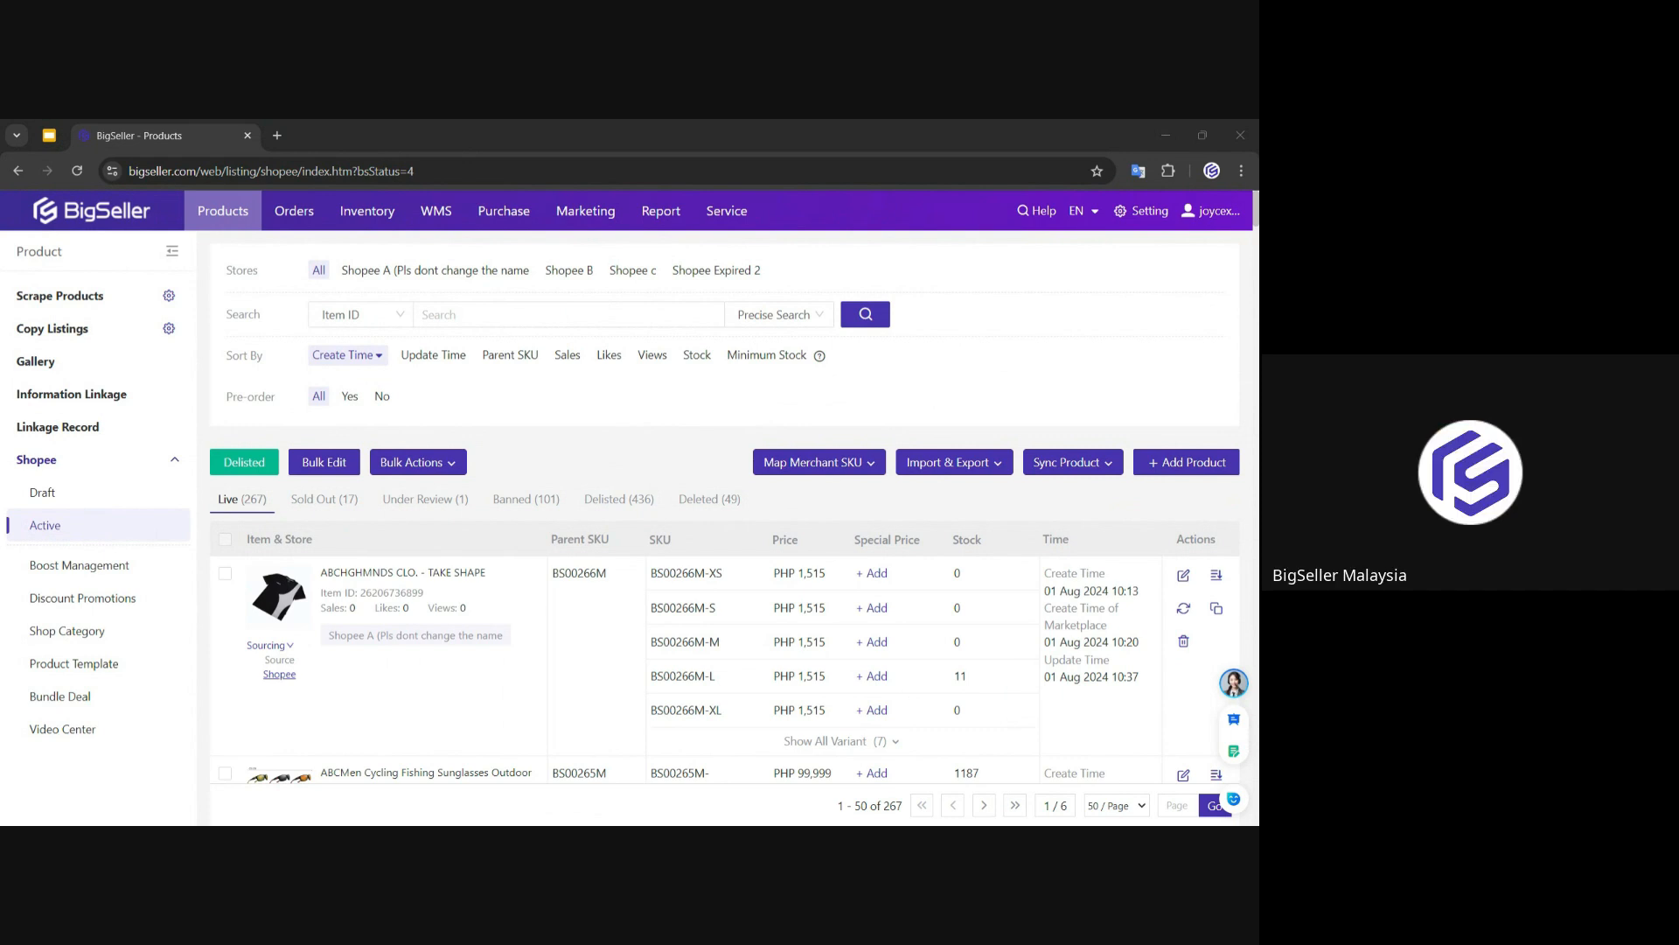
mouse_move(229, 235)
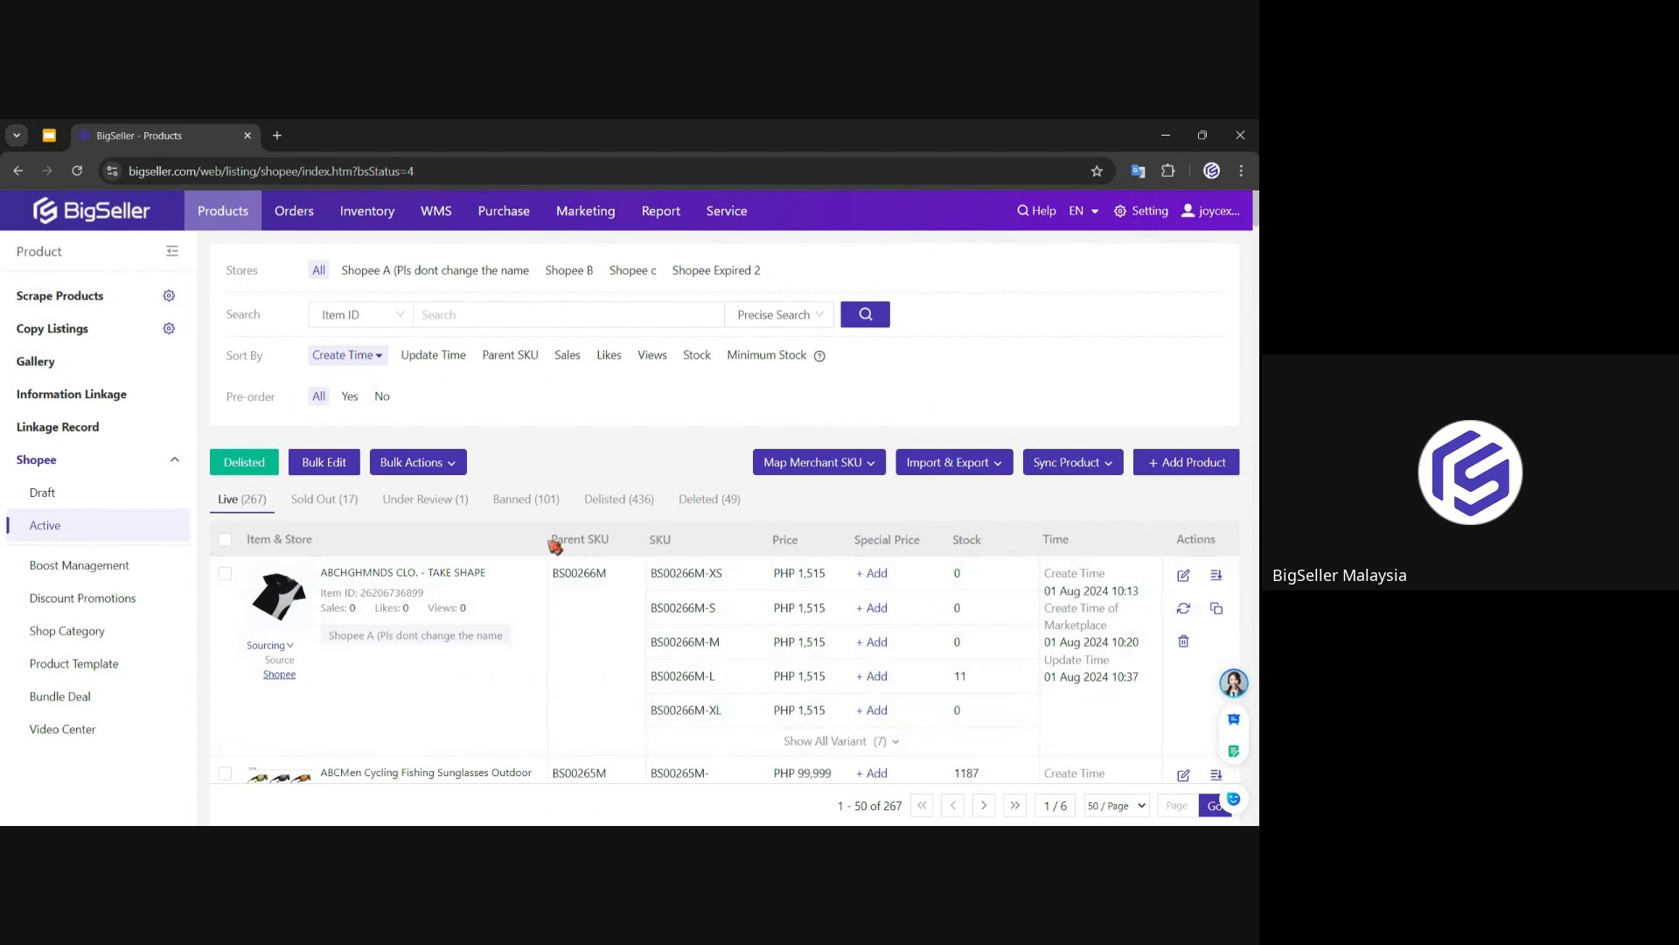
left_click_drag(550, 540, 681, 548)
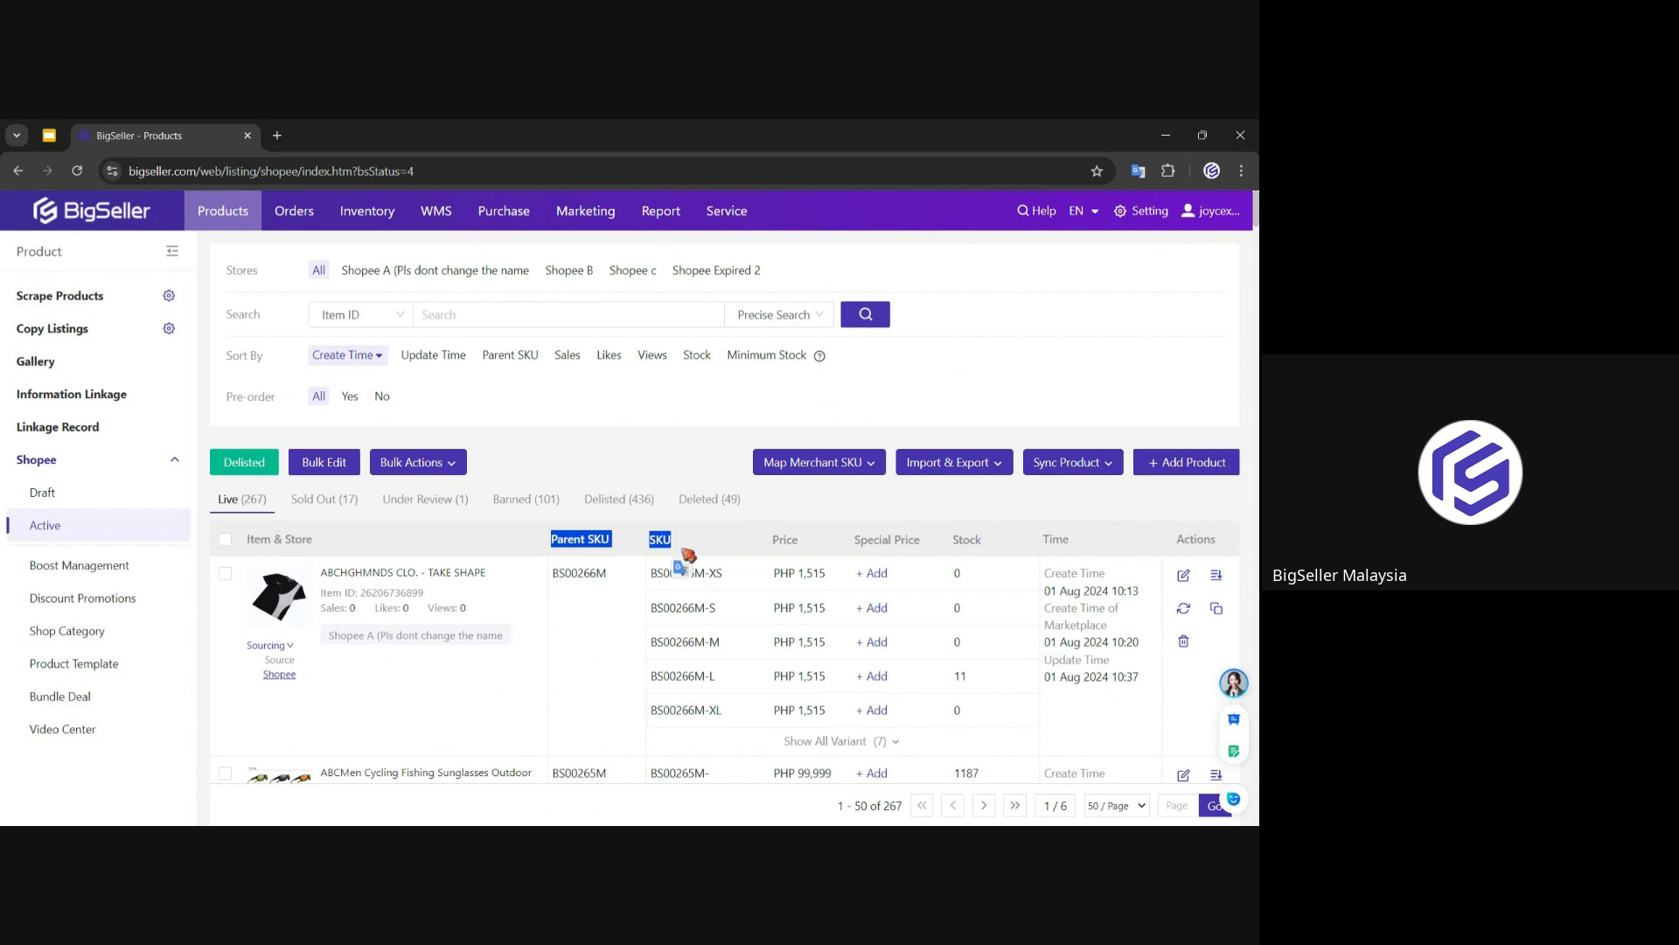
left_click(705, 542)
scroll(719, 534, "down", 1)
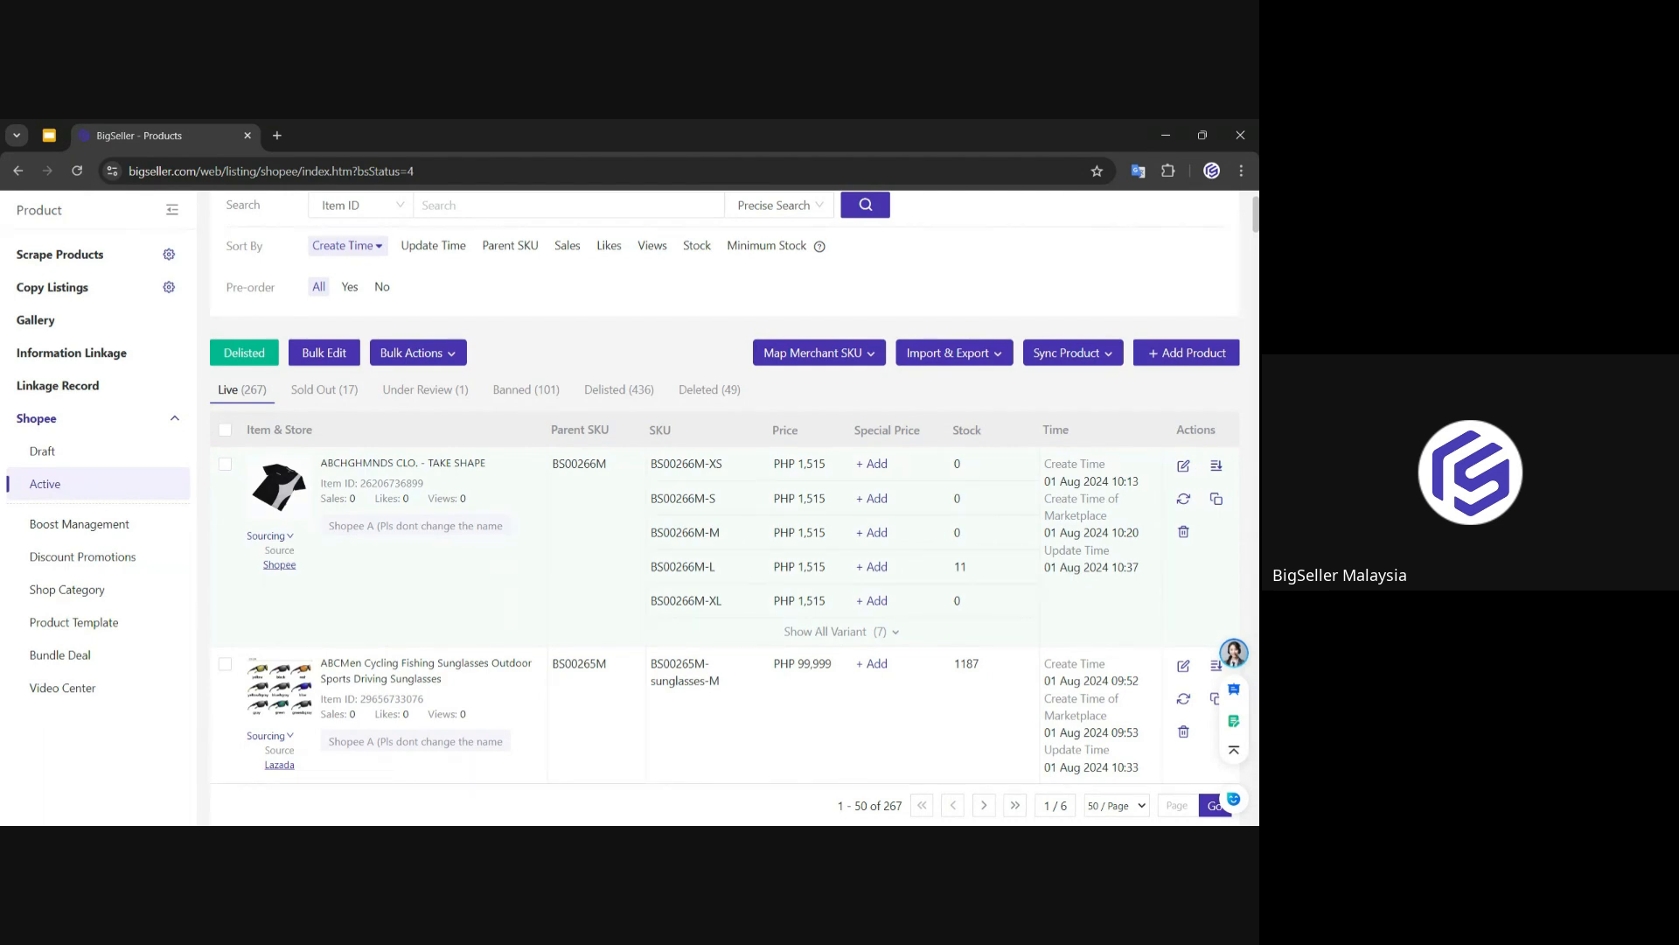
scroll(678, 594, "down", 10)
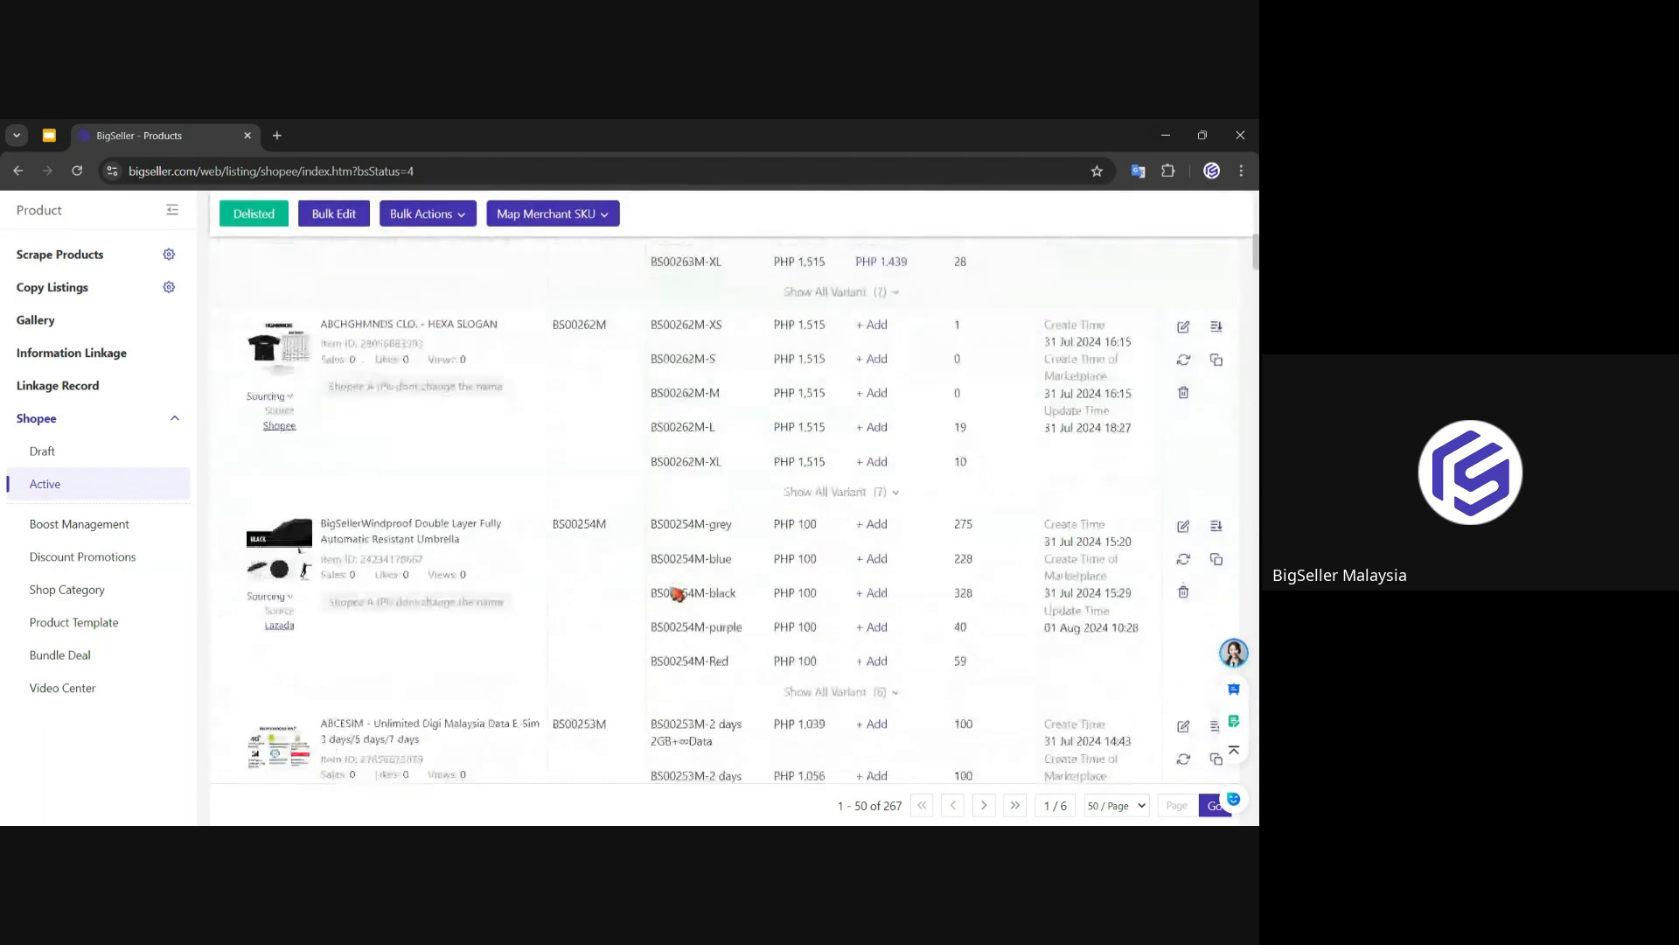
scroll(678, 594, "down", 6)
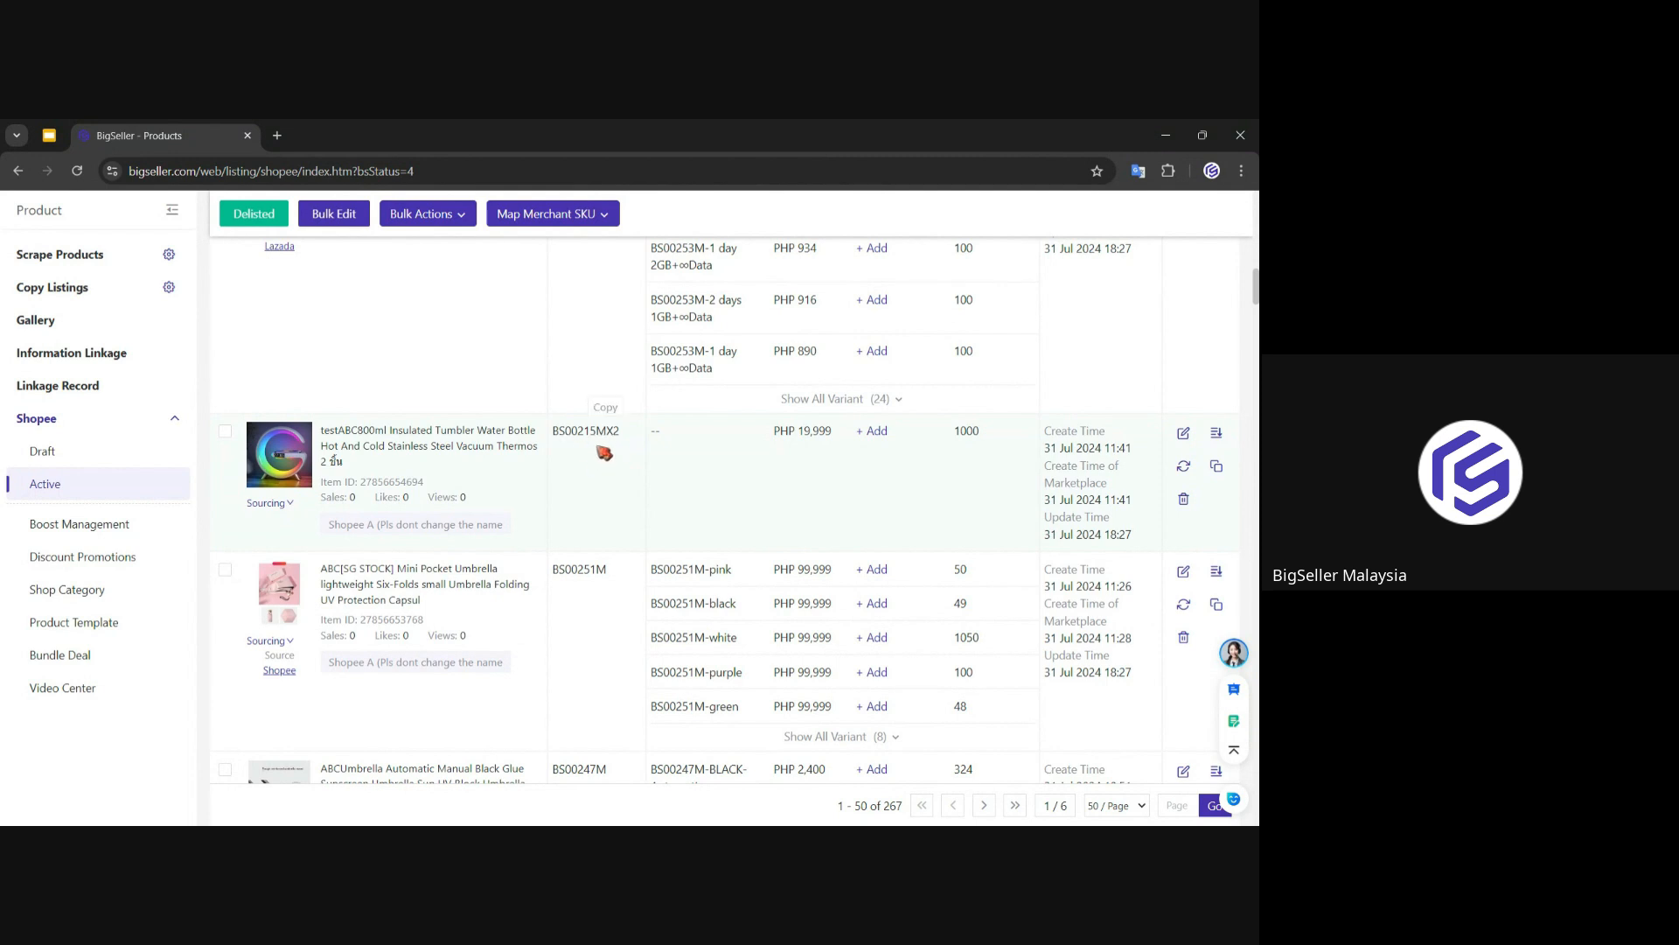
scroll(604, 453, "up", 15)
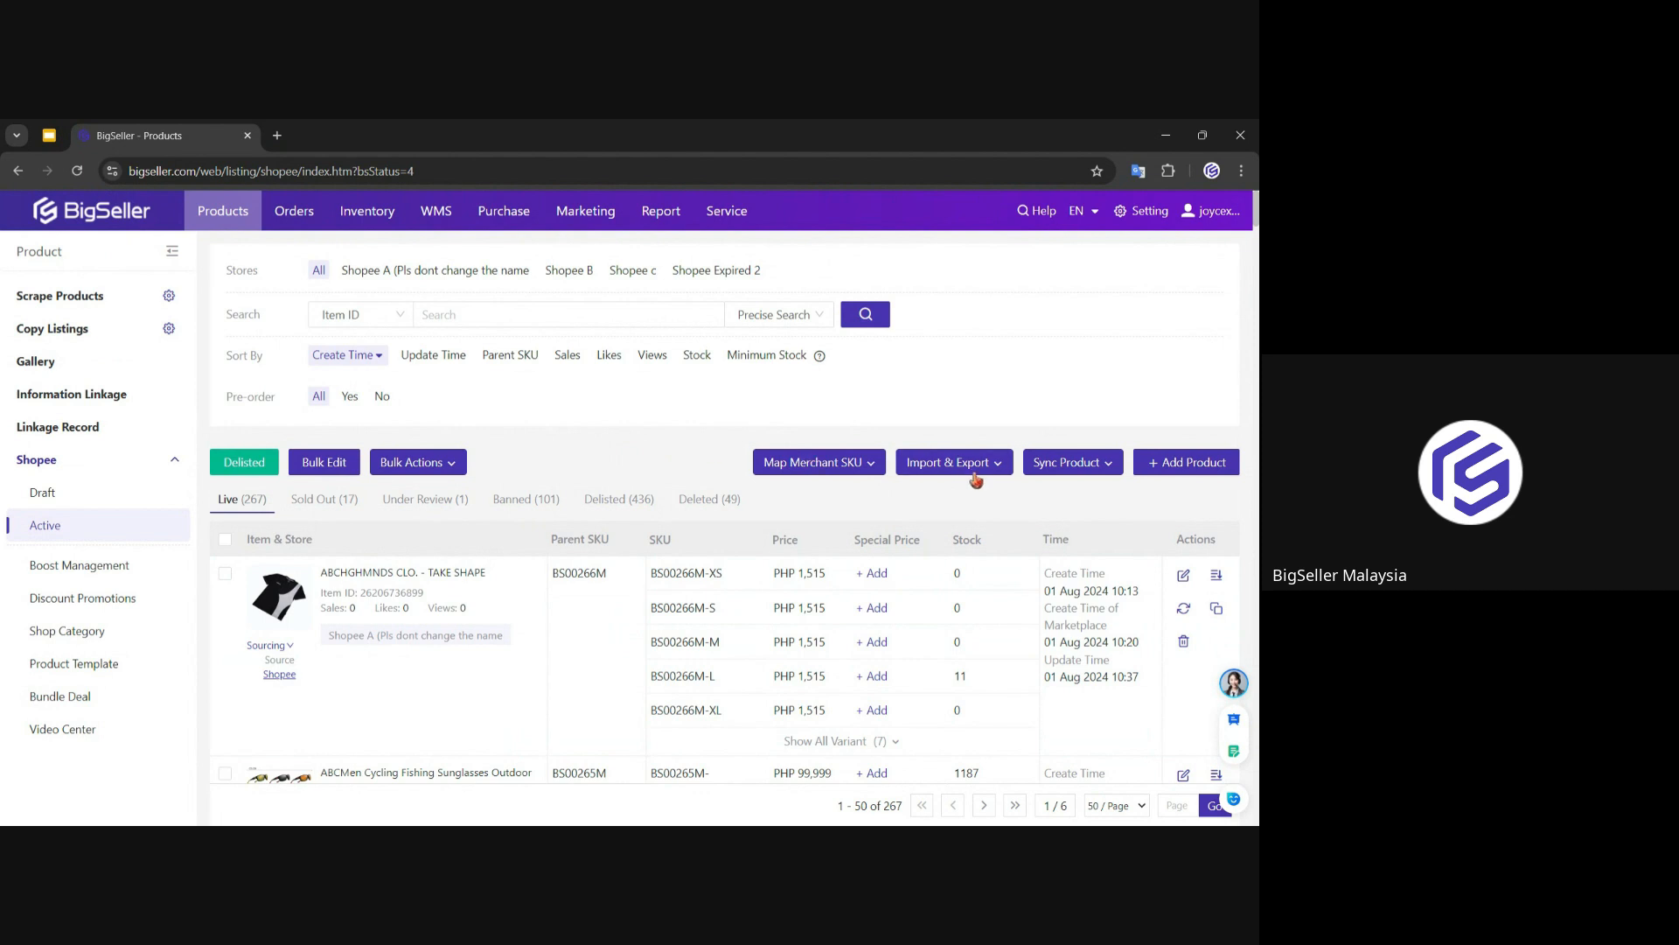
Step: Look through the store choices for importing updated Shopee product info, enable Update SKU, and cancel the import
mouse_move(962, 466)
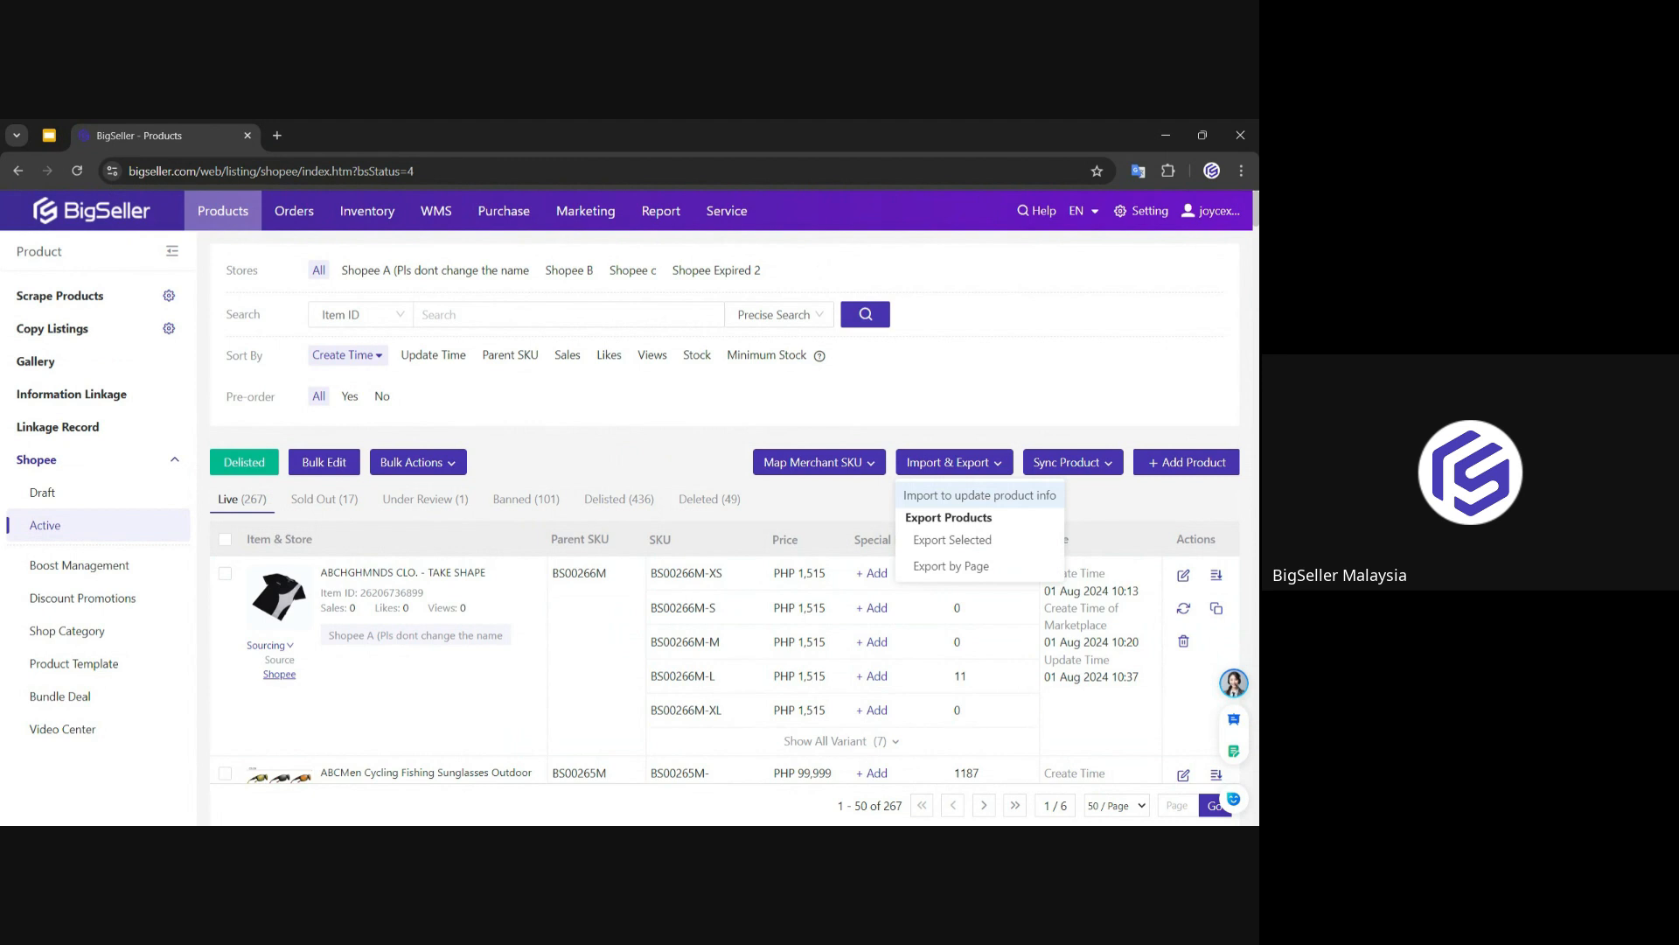
left_click(963, 496)
left_click(564, 341)
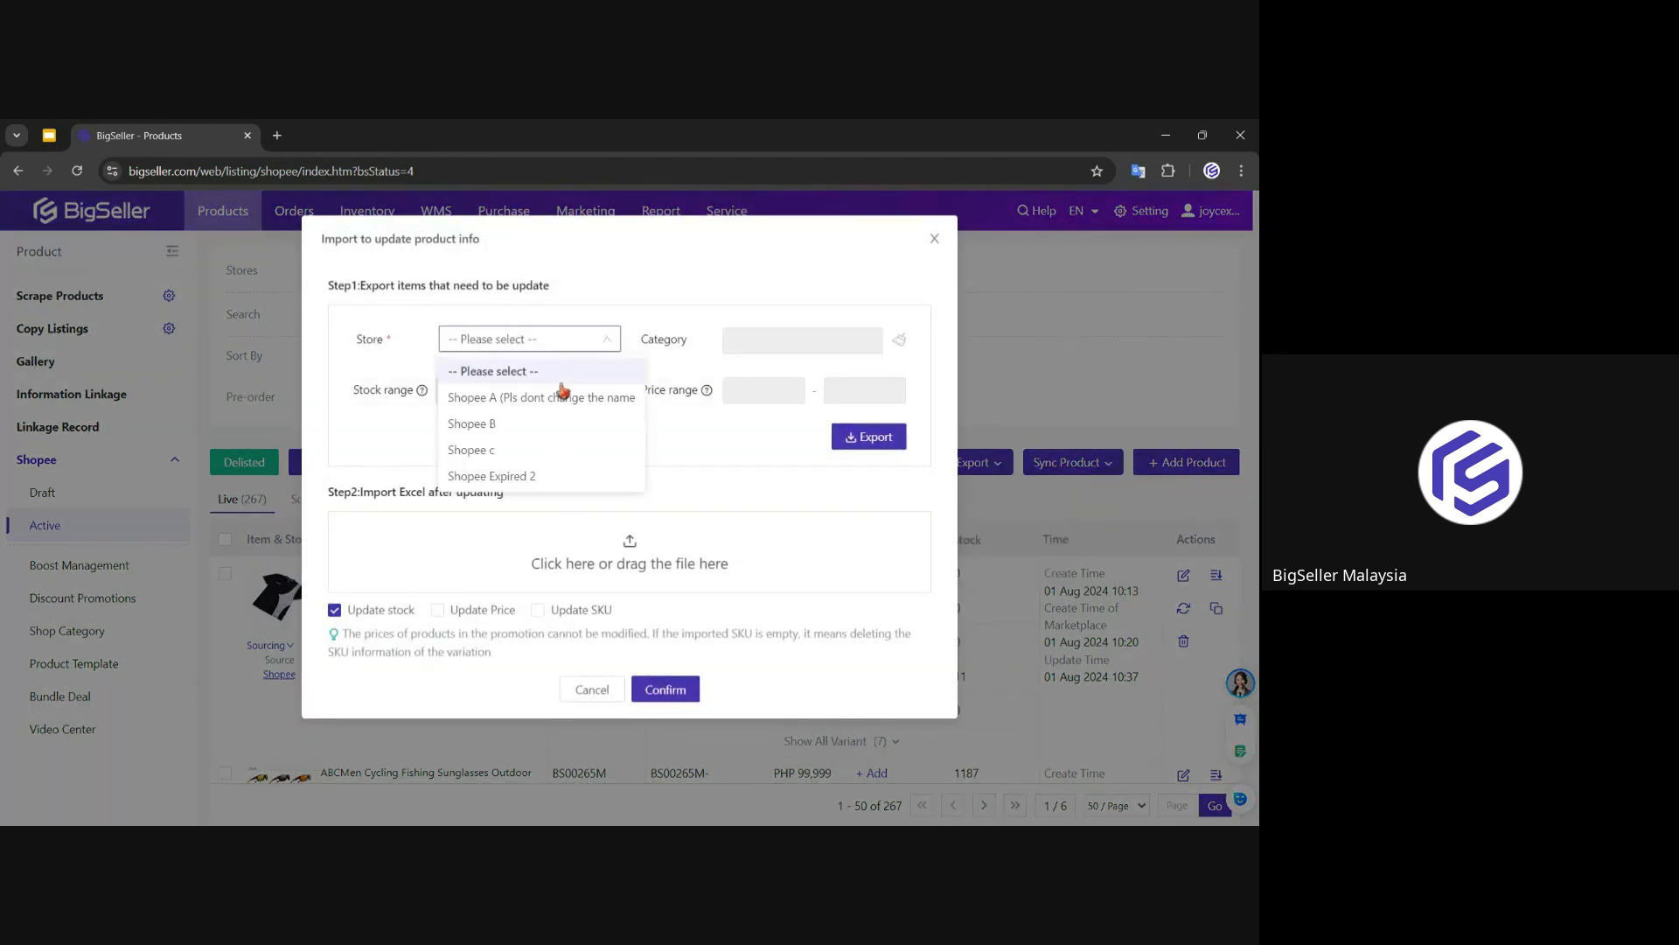
left_click(711, 449)
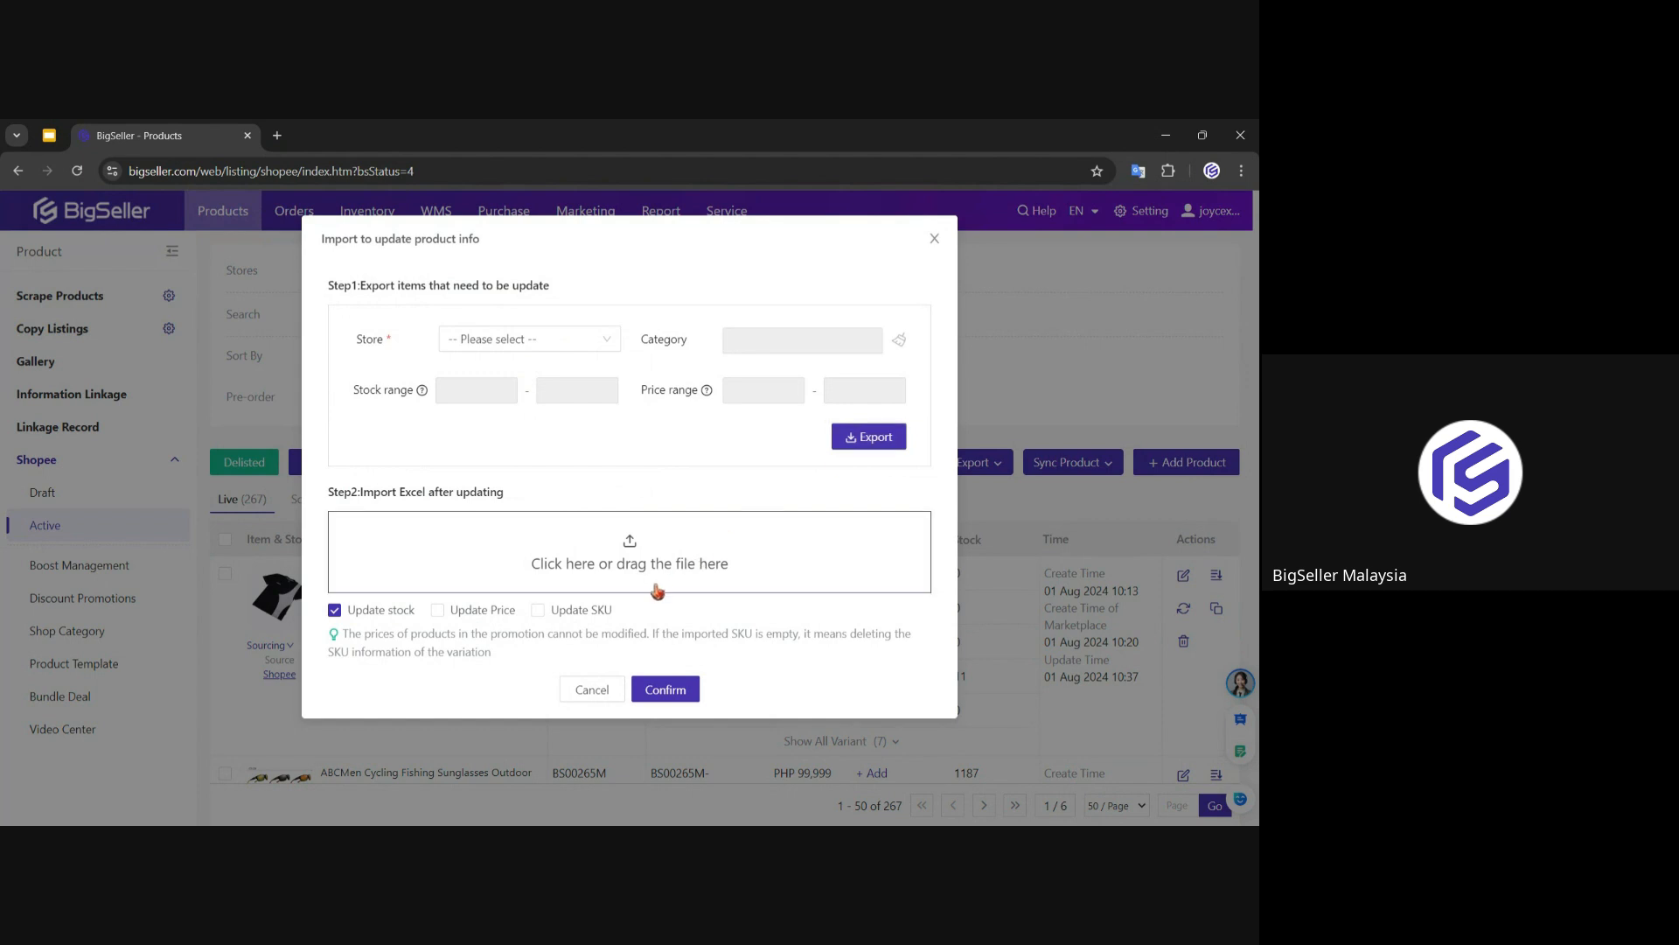
left_click(601, 615)
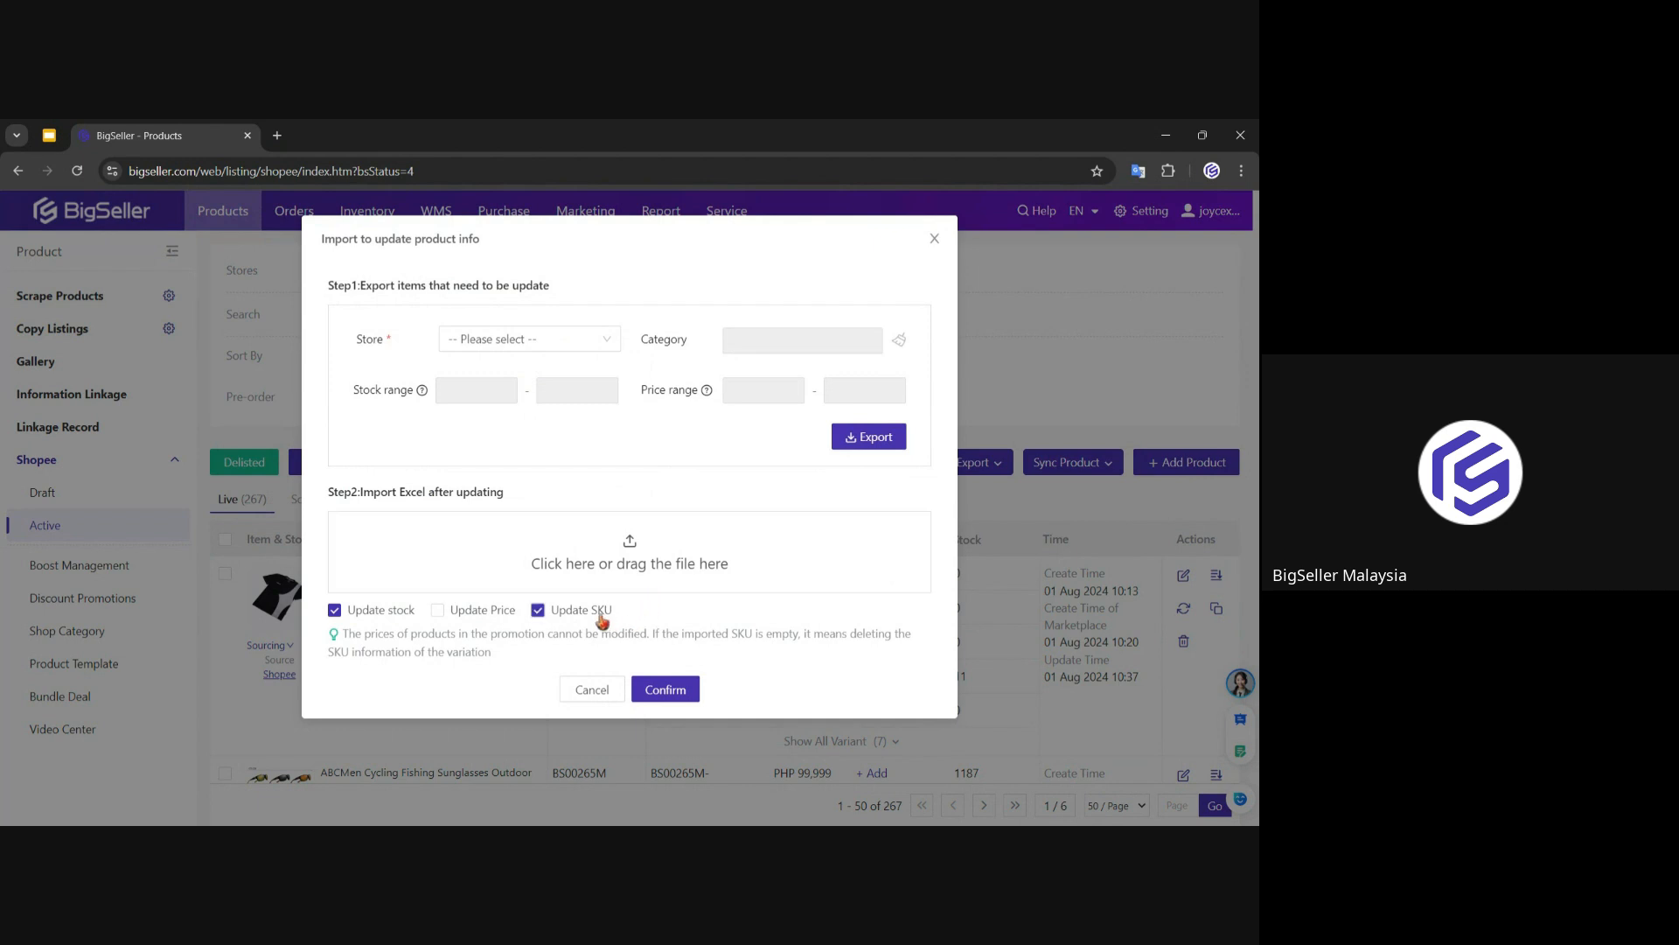
left_click_drag(614, 610, 549, 612)
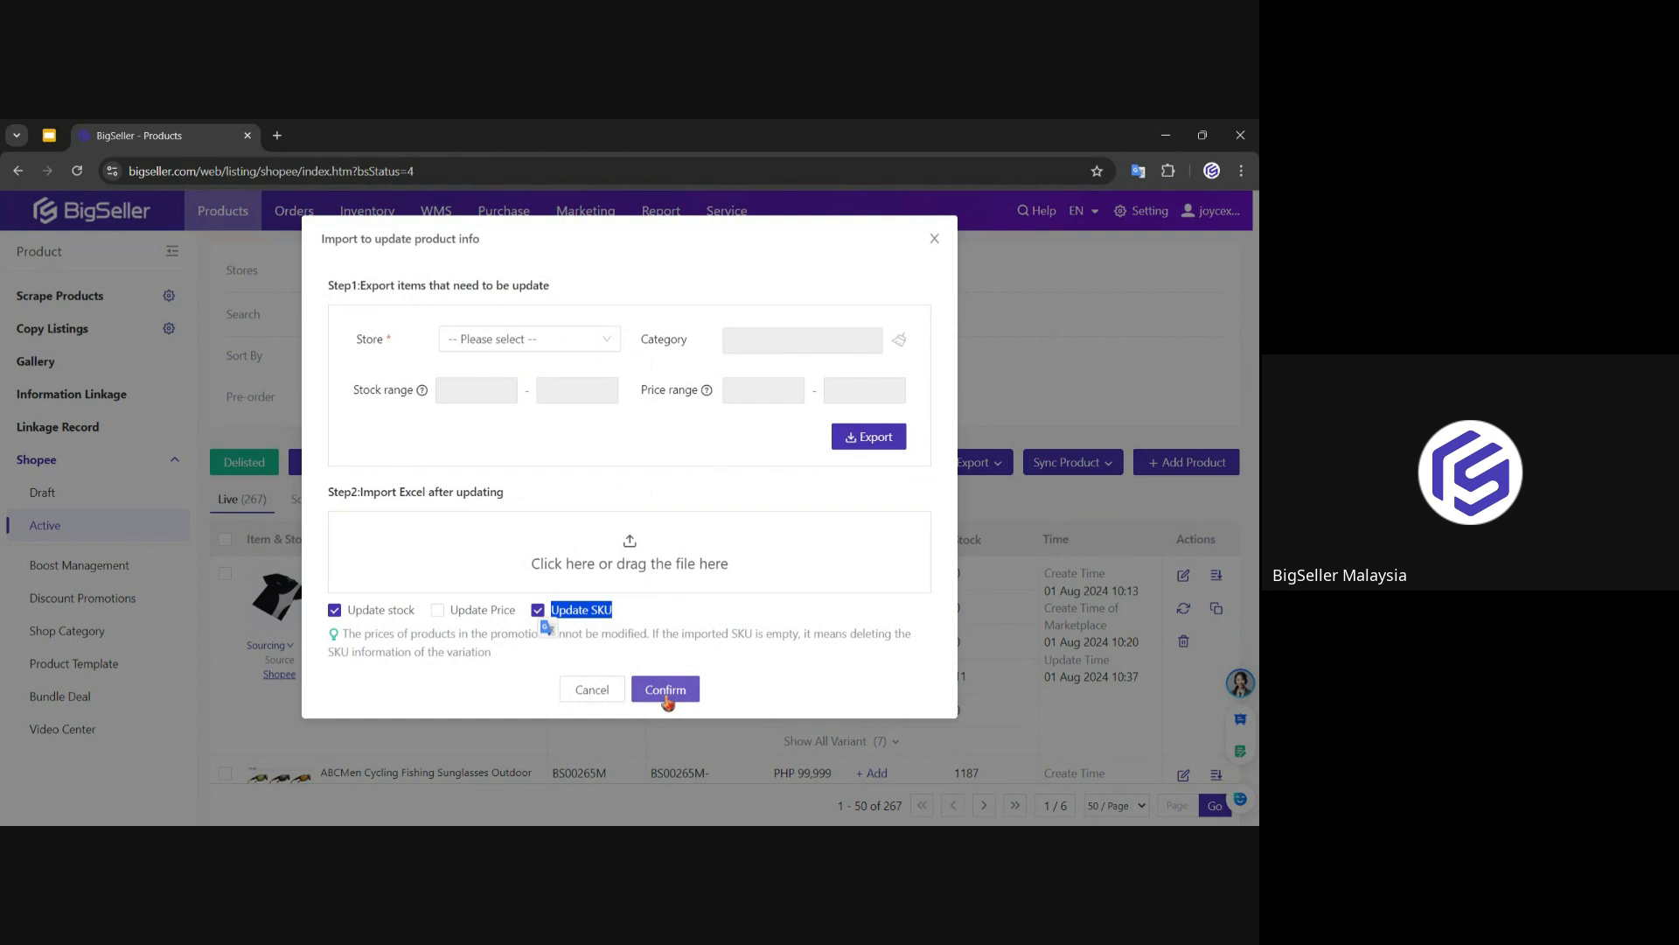
left_click(585, 691)
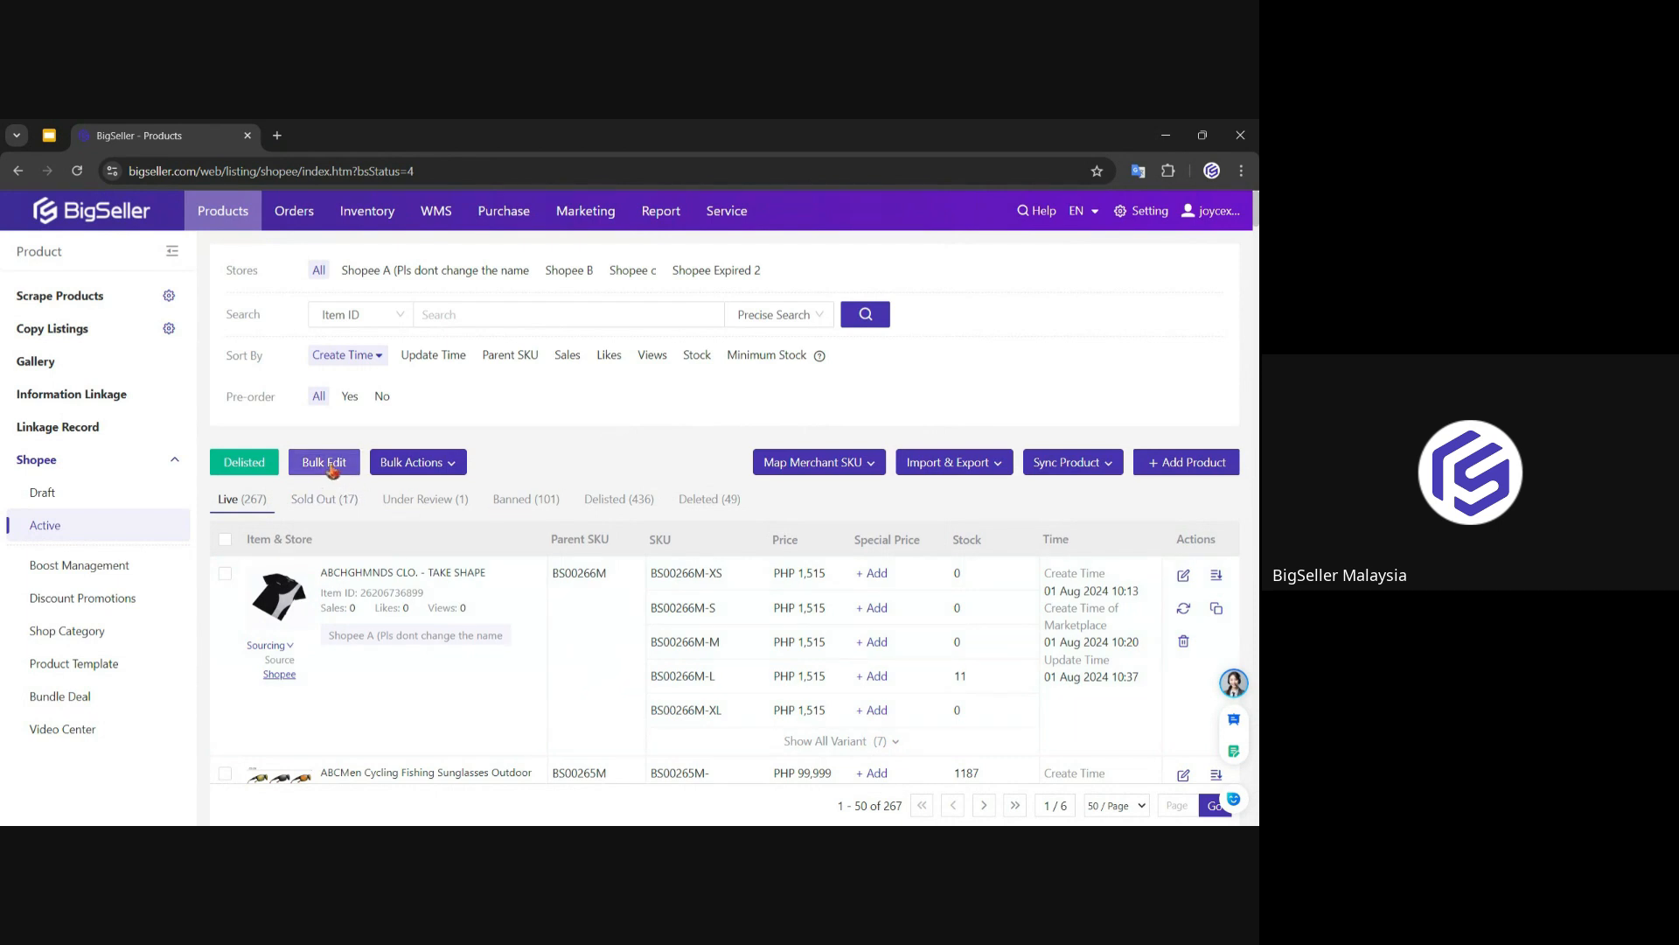
Step: Bulk edit the first two live Shopee listings, BS00266M and BS00265M, skipping synchronization
left_click(230, 574)
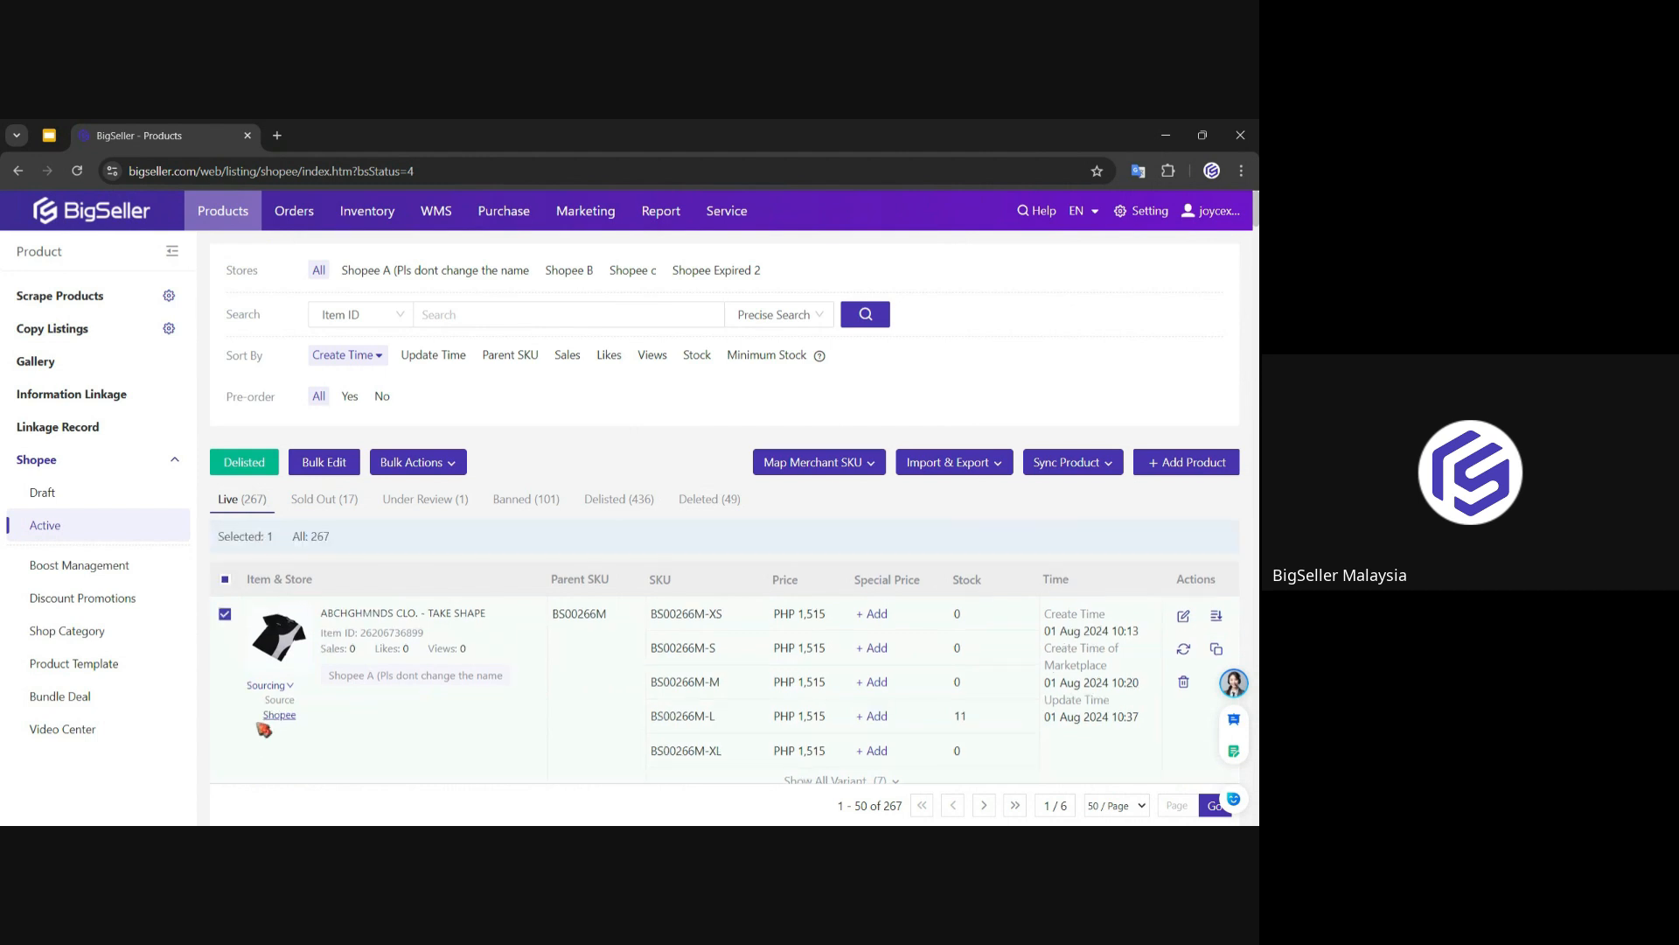
scroll(245, 761, "down", 2)
left_click(224, 649)
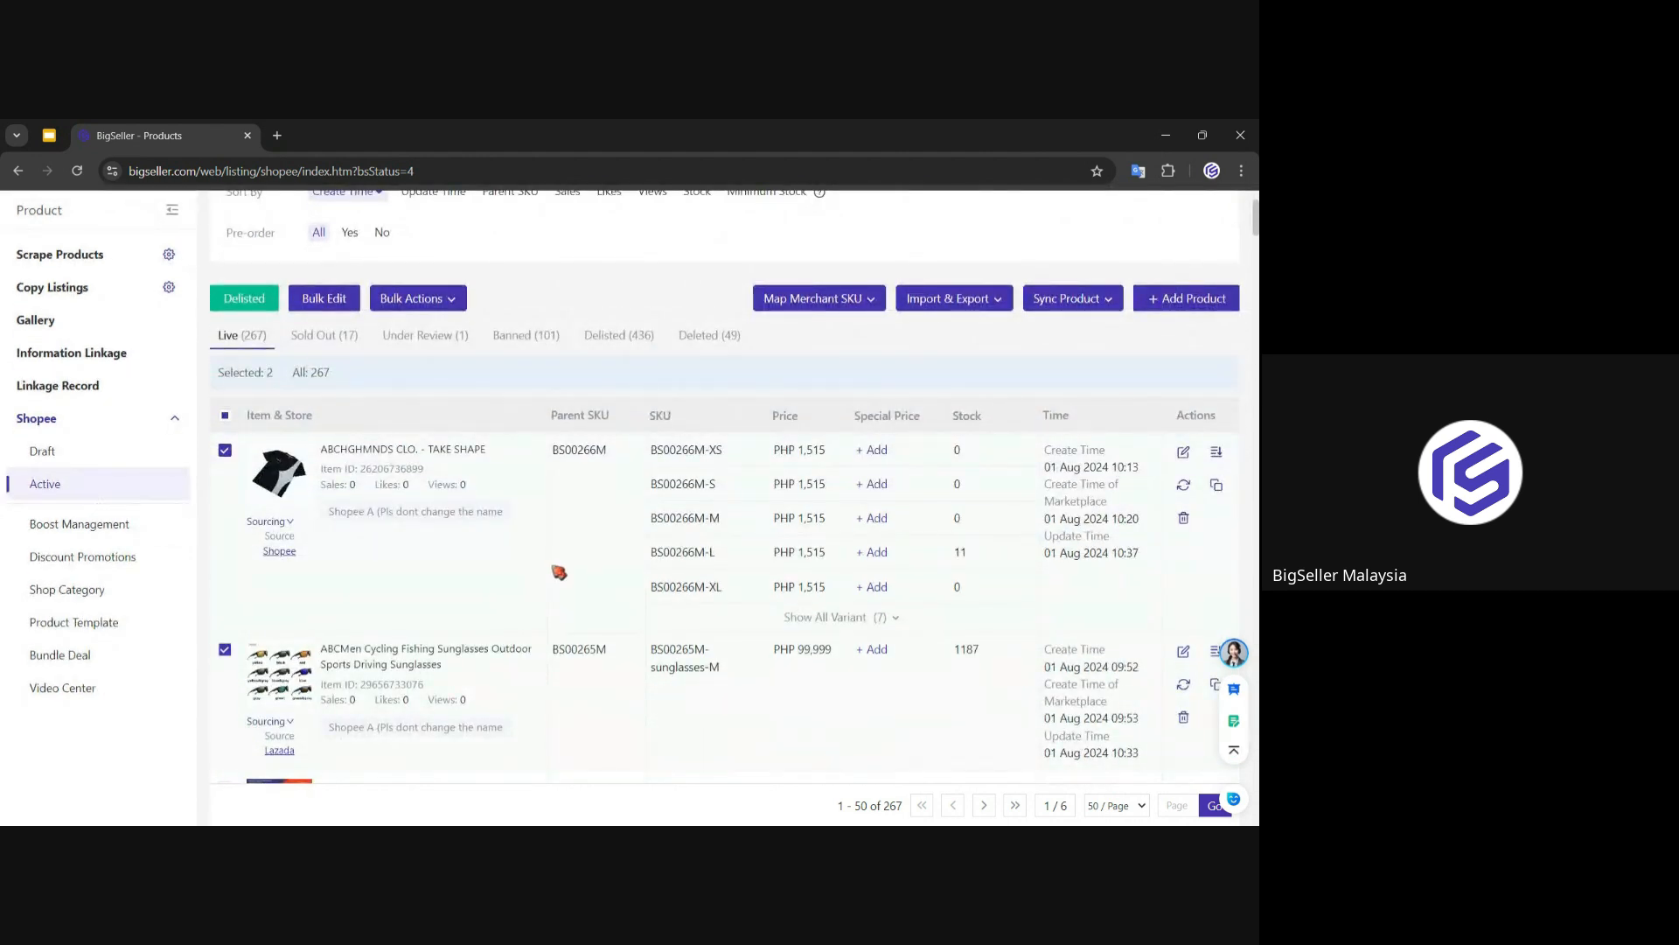
left_click(346, 305)
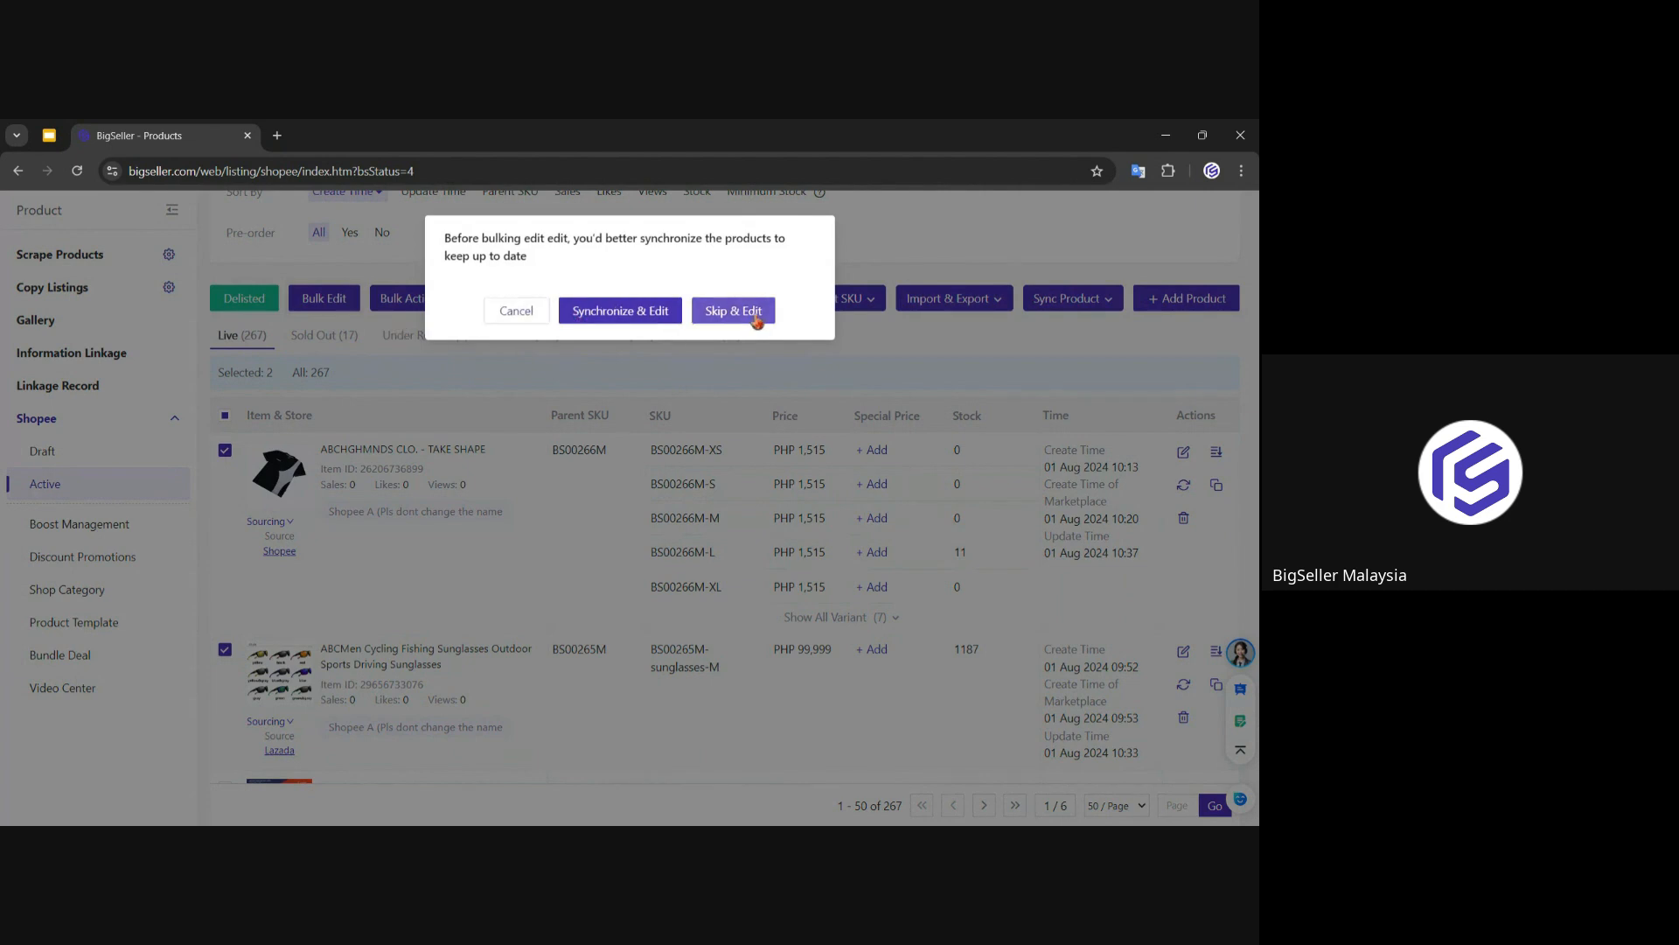
left_click(755, 315)
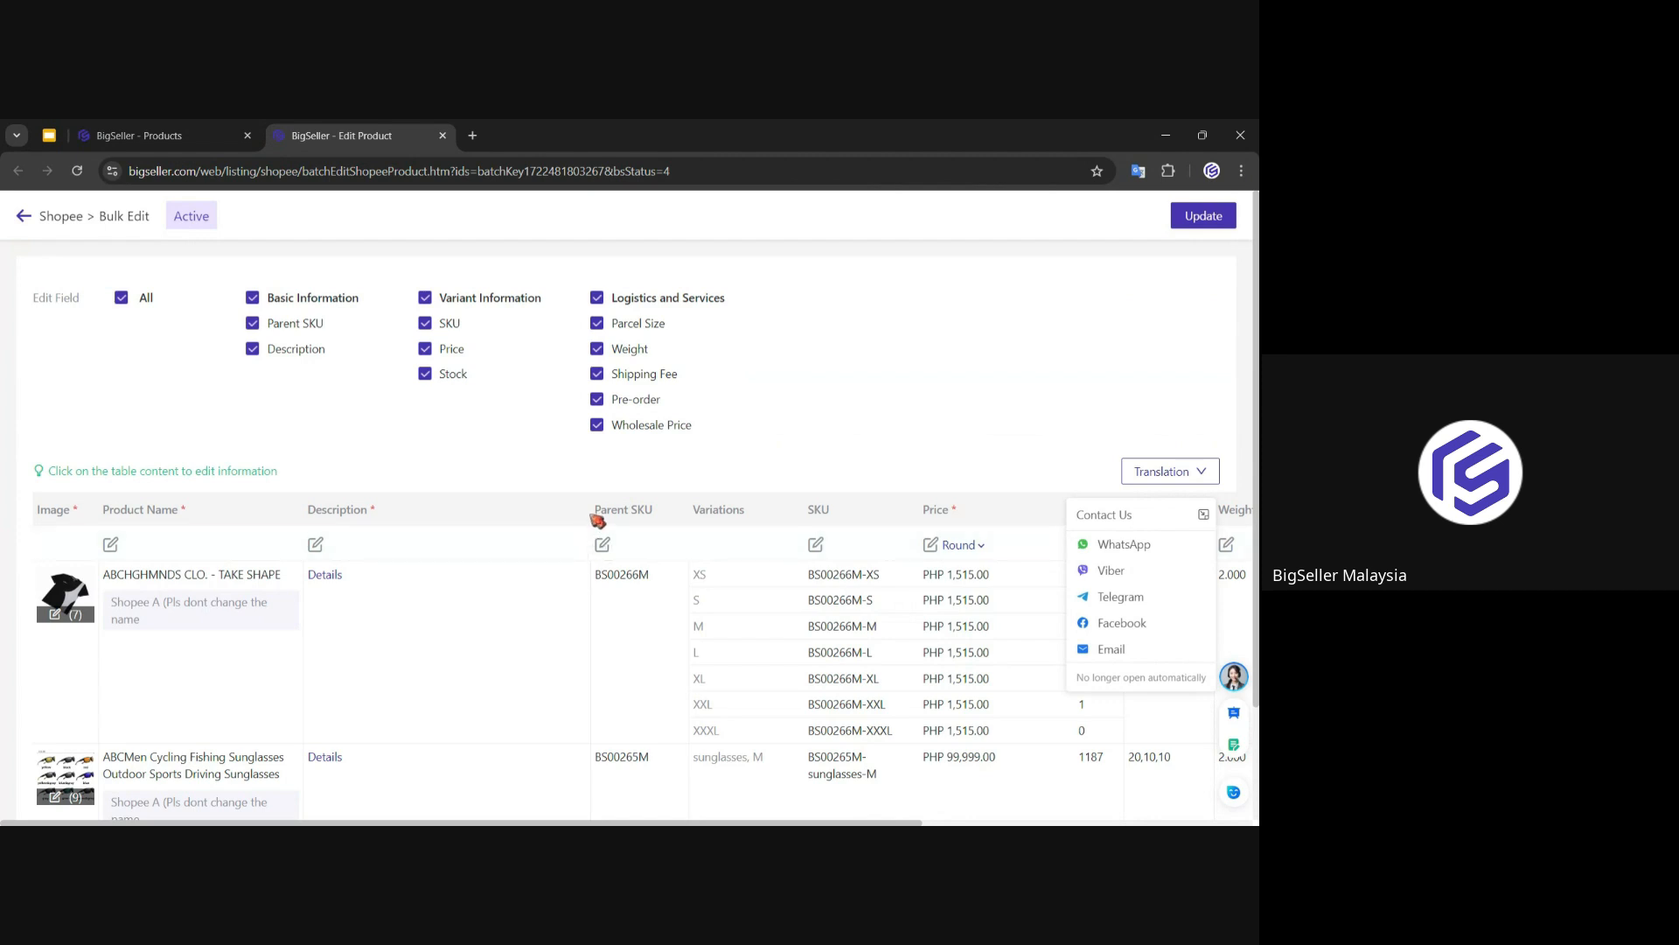
Step: Examine the Parent SKU column and variation SKUs in the bulk edit table, and return to the product list
left_click_drag(593, 509, 654, 510)
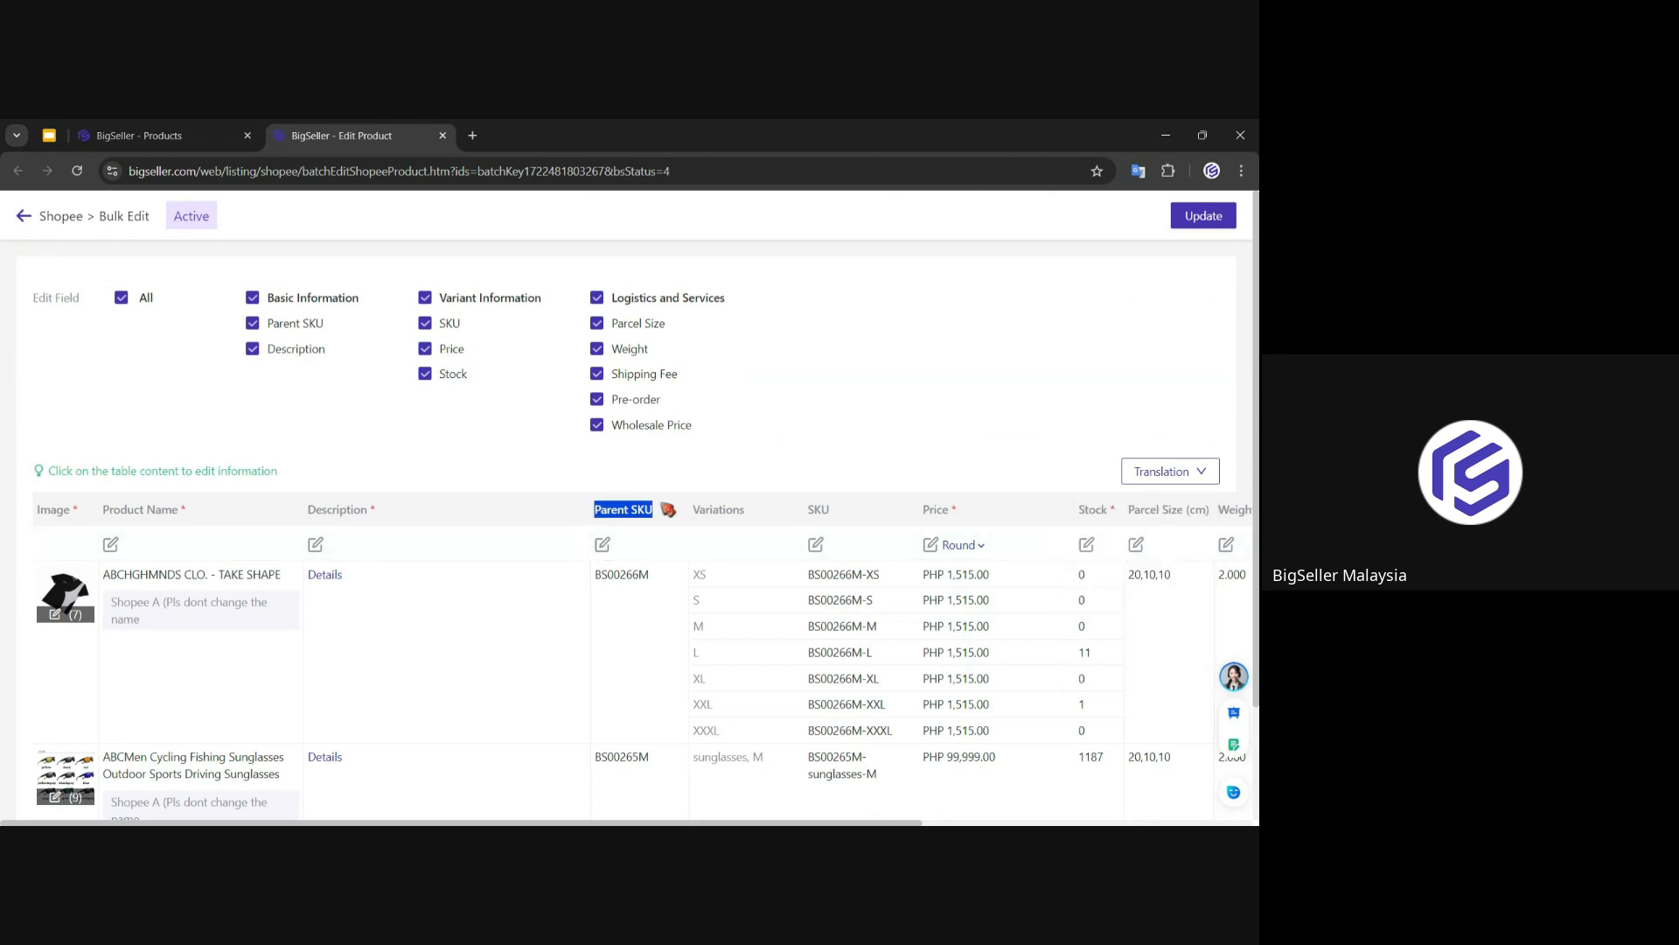
left_click(743, 500)
scroll(379, 554, "down", 3)
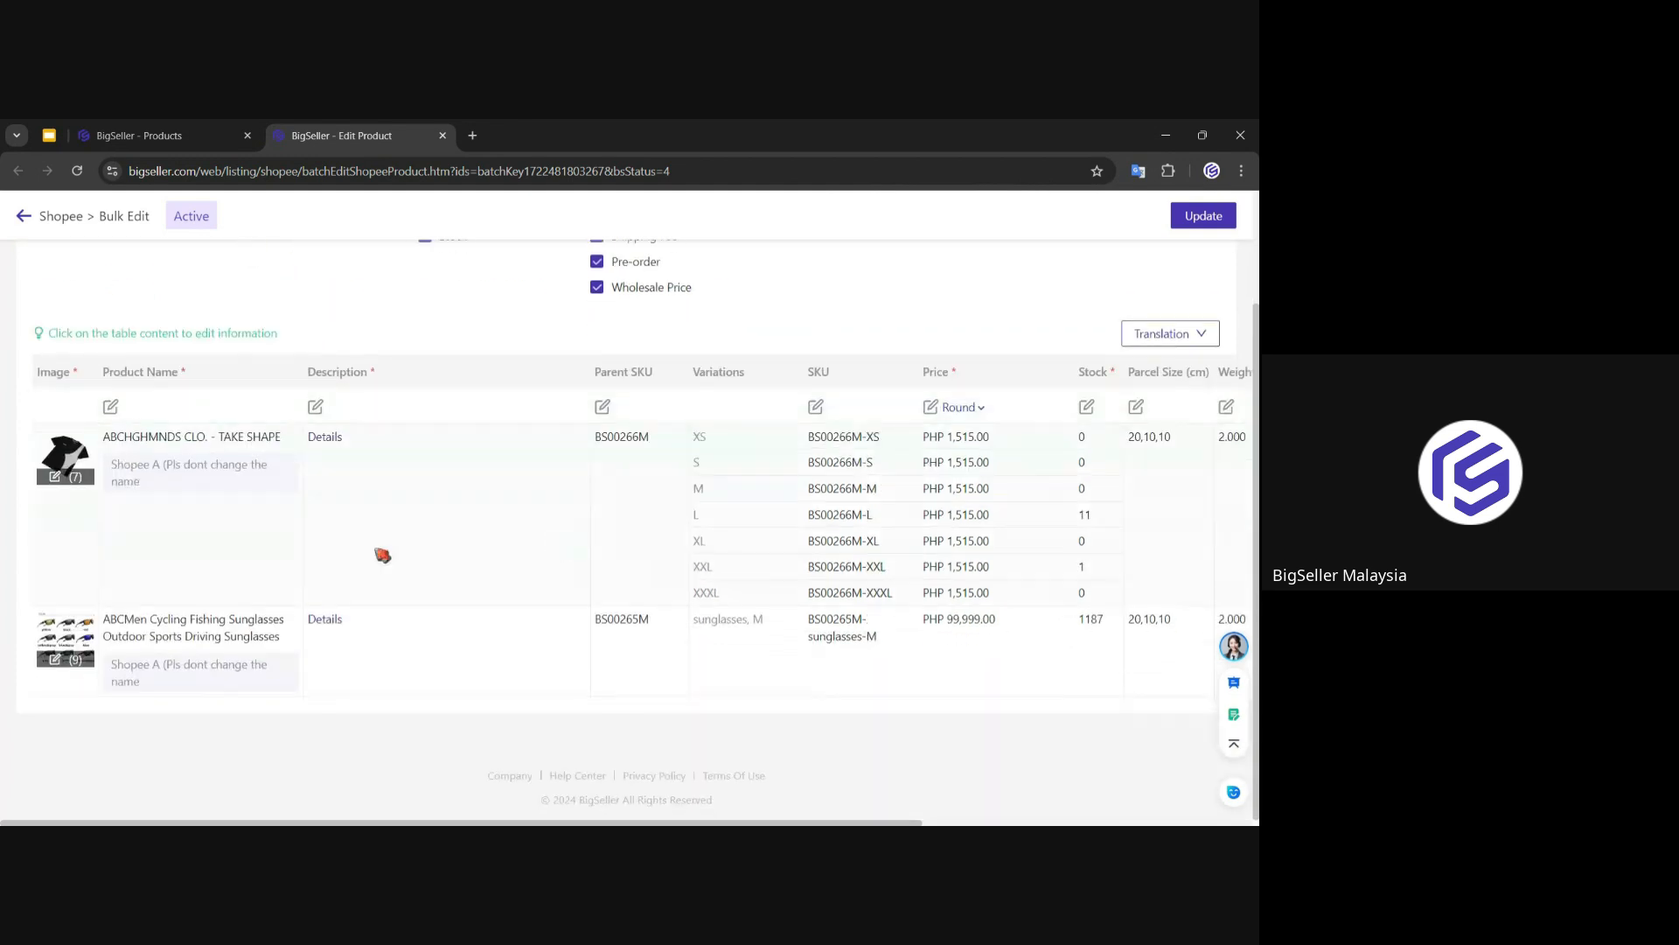
left_click(168, 134)
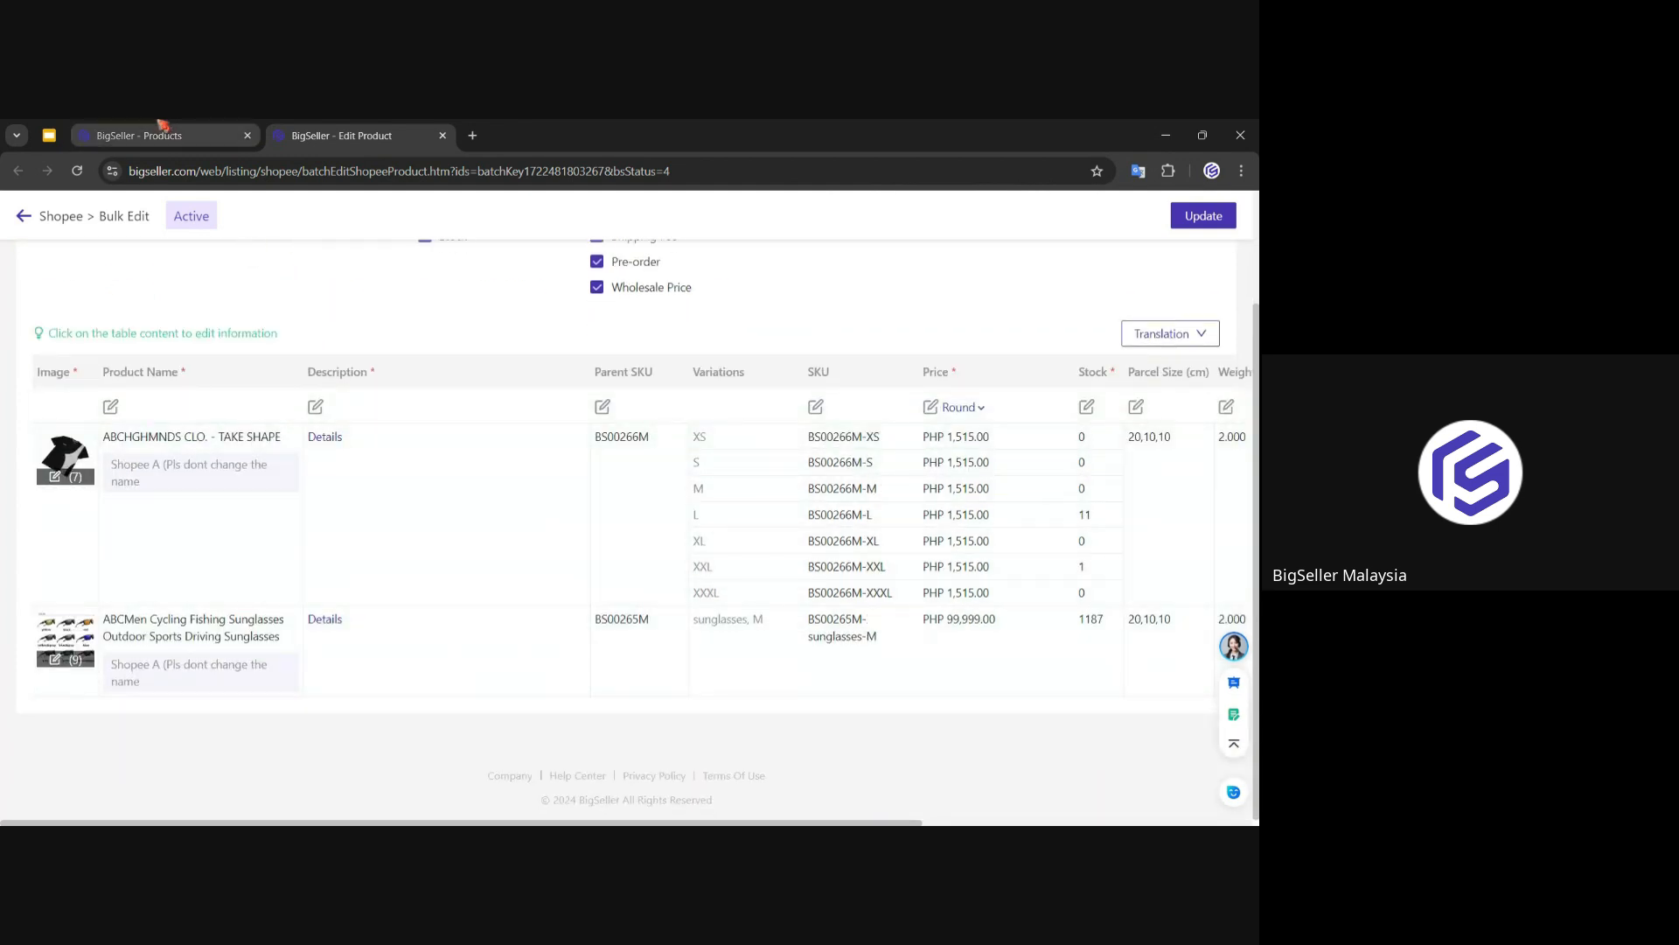
Step: Select all live Shopee listings on the page, return to the bulk edit table, and open the first product's Parent SKU for editing
left_click(225, 417)
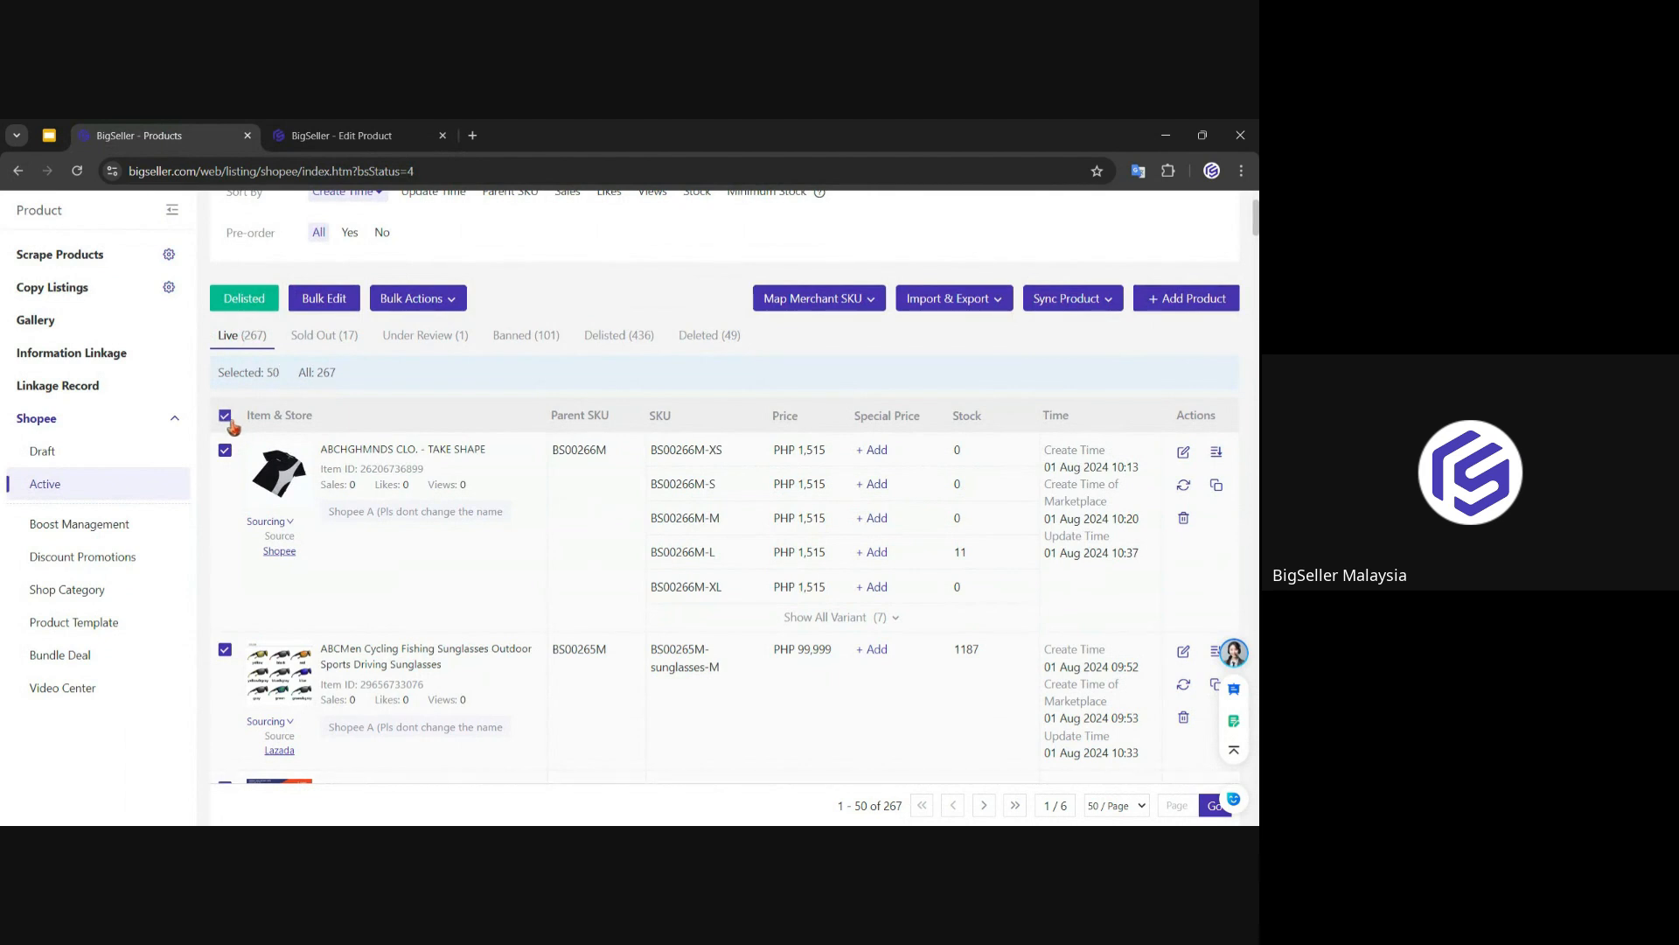
left_click(341, 134)
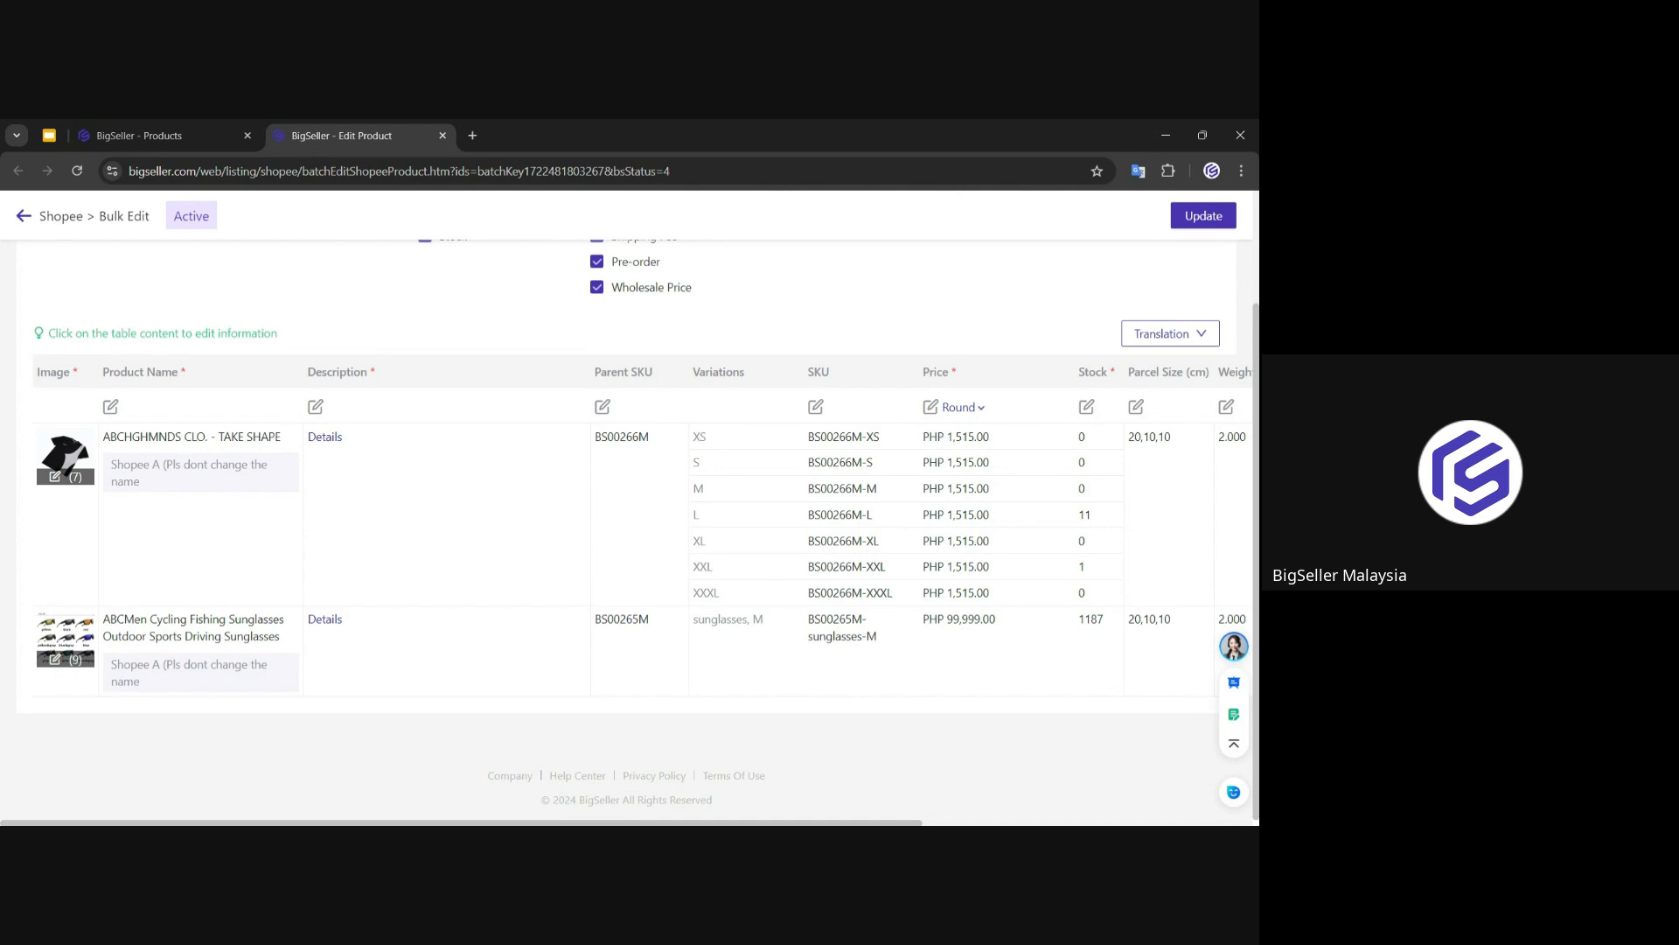
scroll(592, 415, "up", 2)
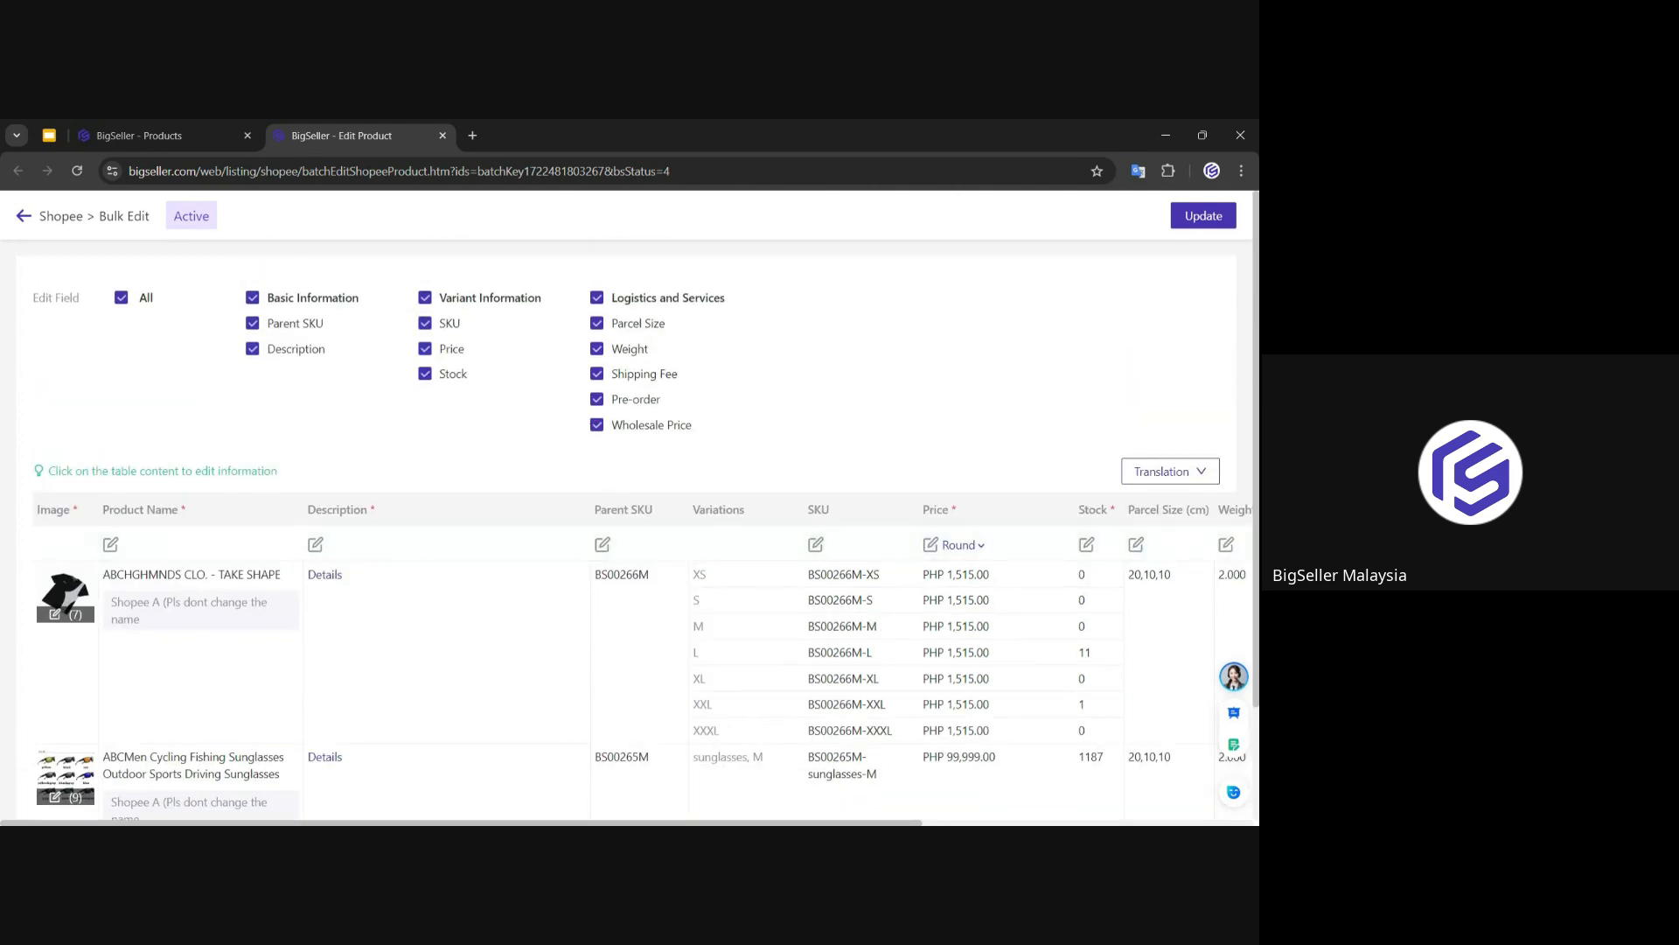
left_click_drag(594, 509, 658, 507)
scroll(651, 644, "down", 1)
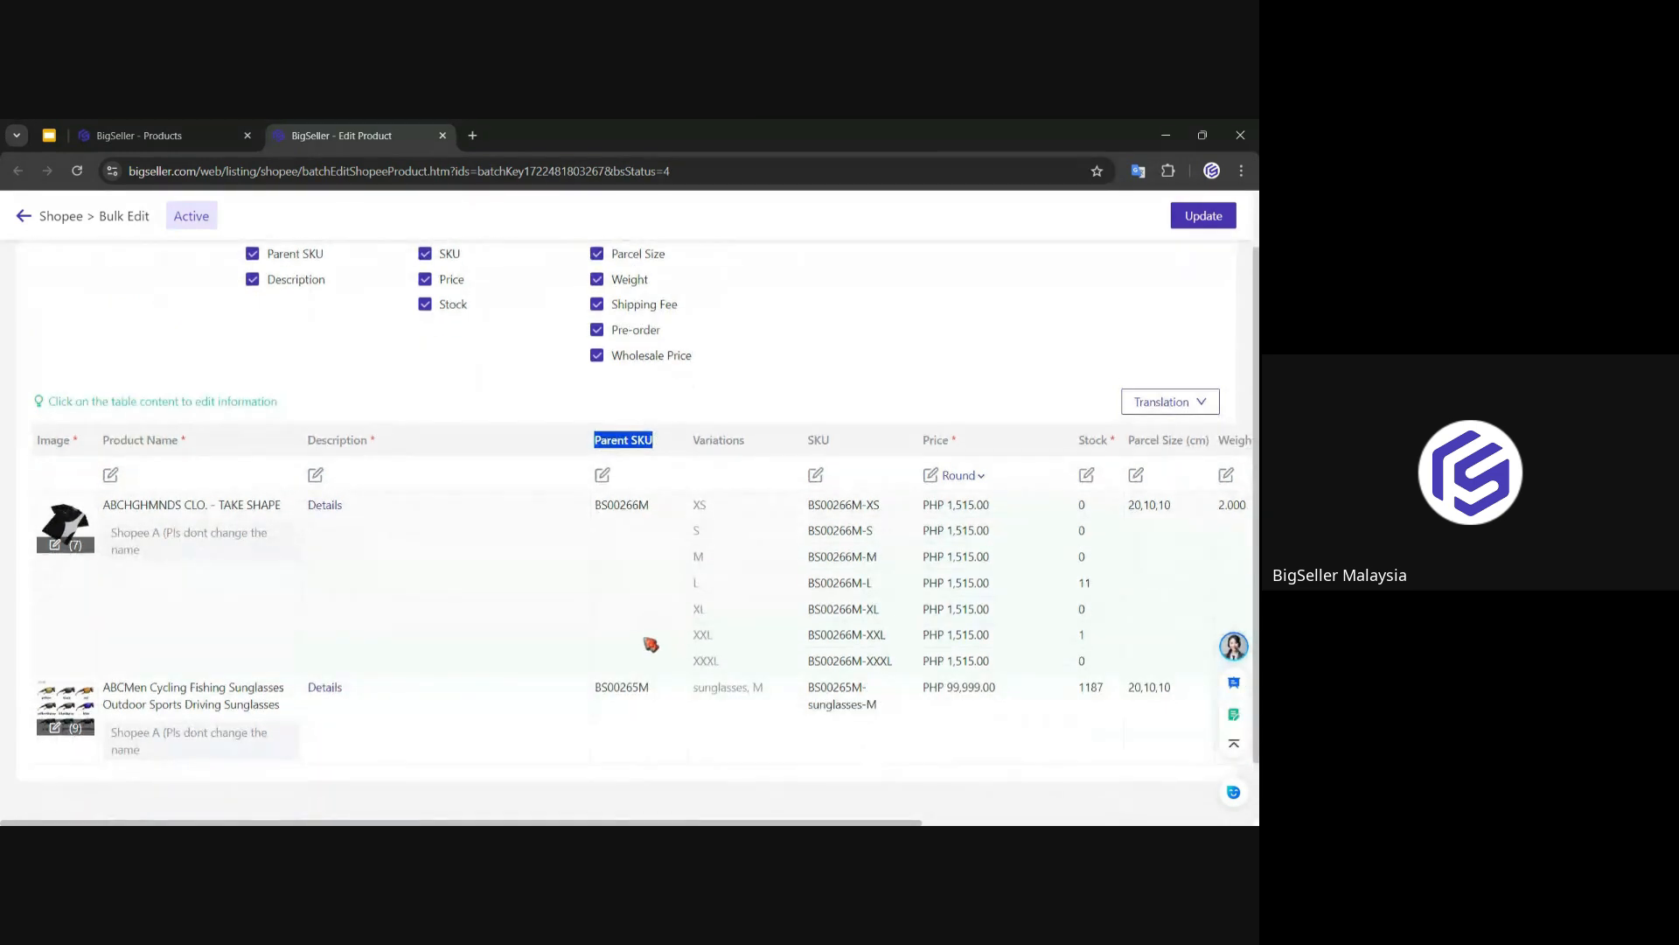
left_click(645, 513)
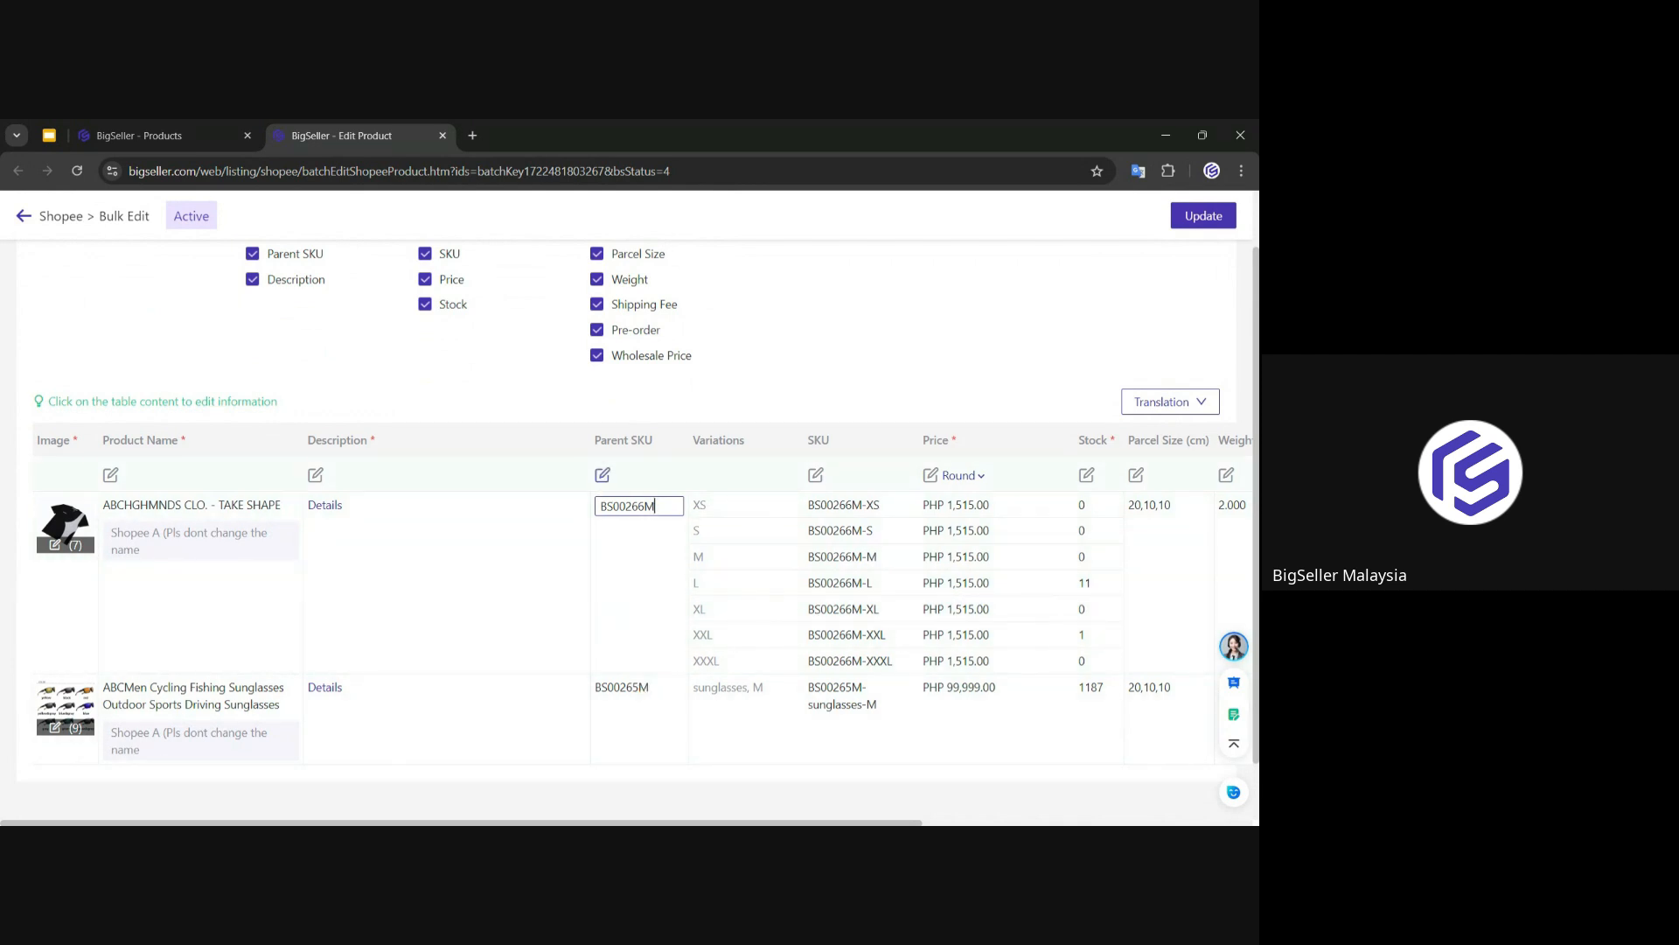
Step: Bulk edit the Parent SKUs of both products with prefix A and starting value 0001
left_click(603, 477)
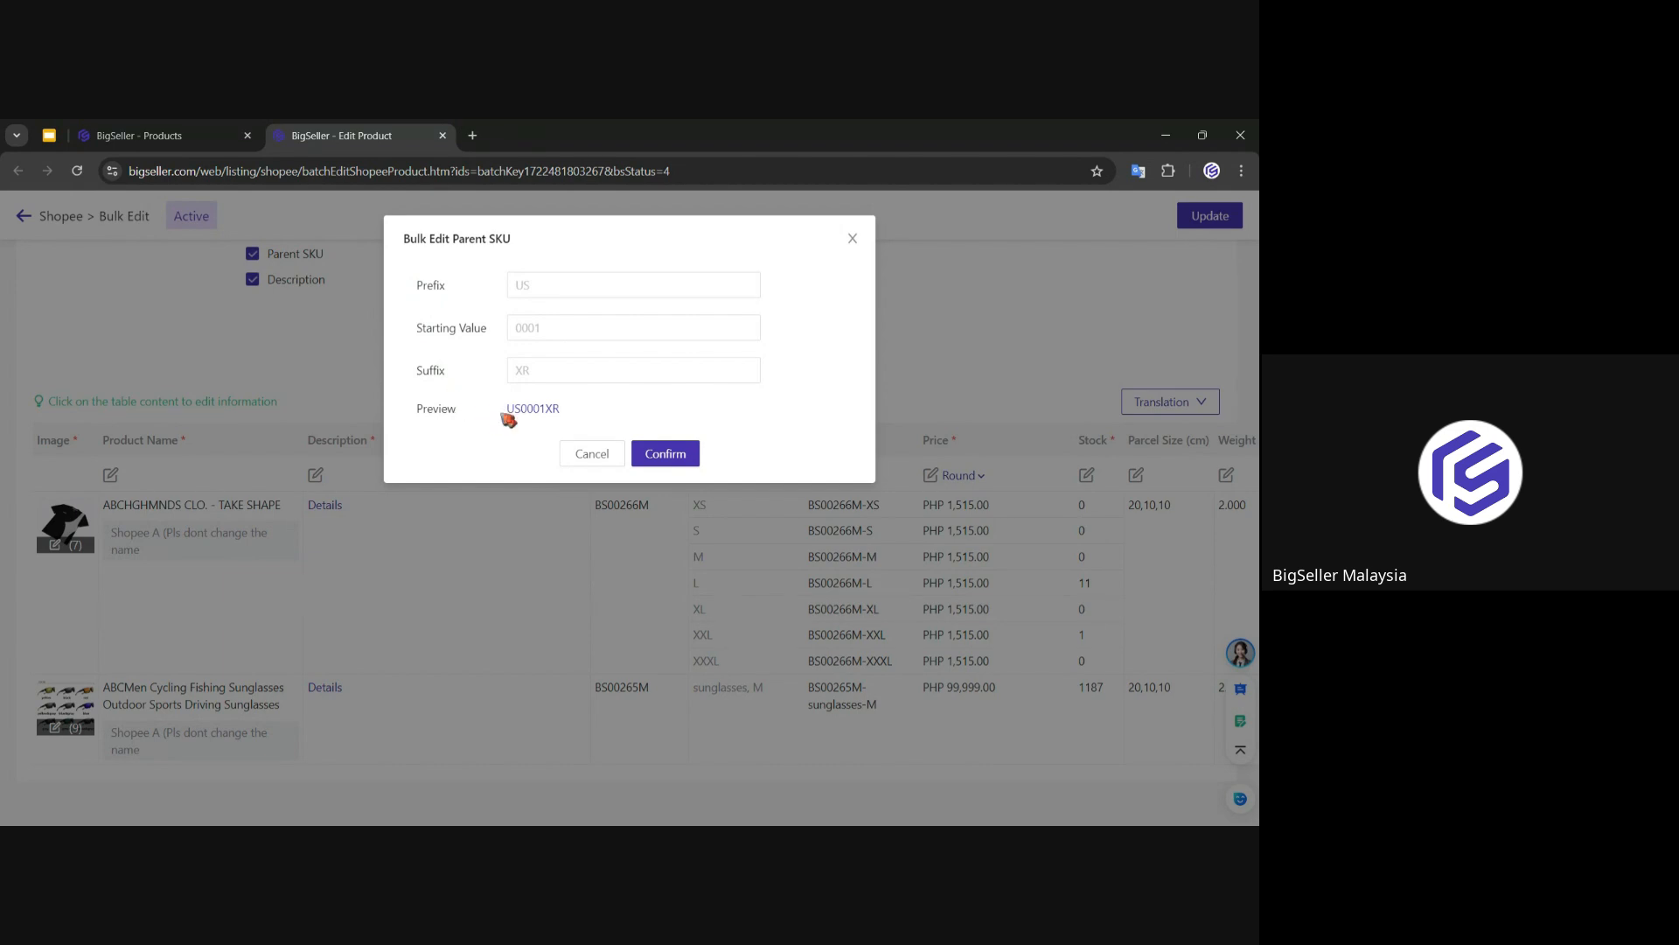
left_click_drag(507, 410, 565, 411)
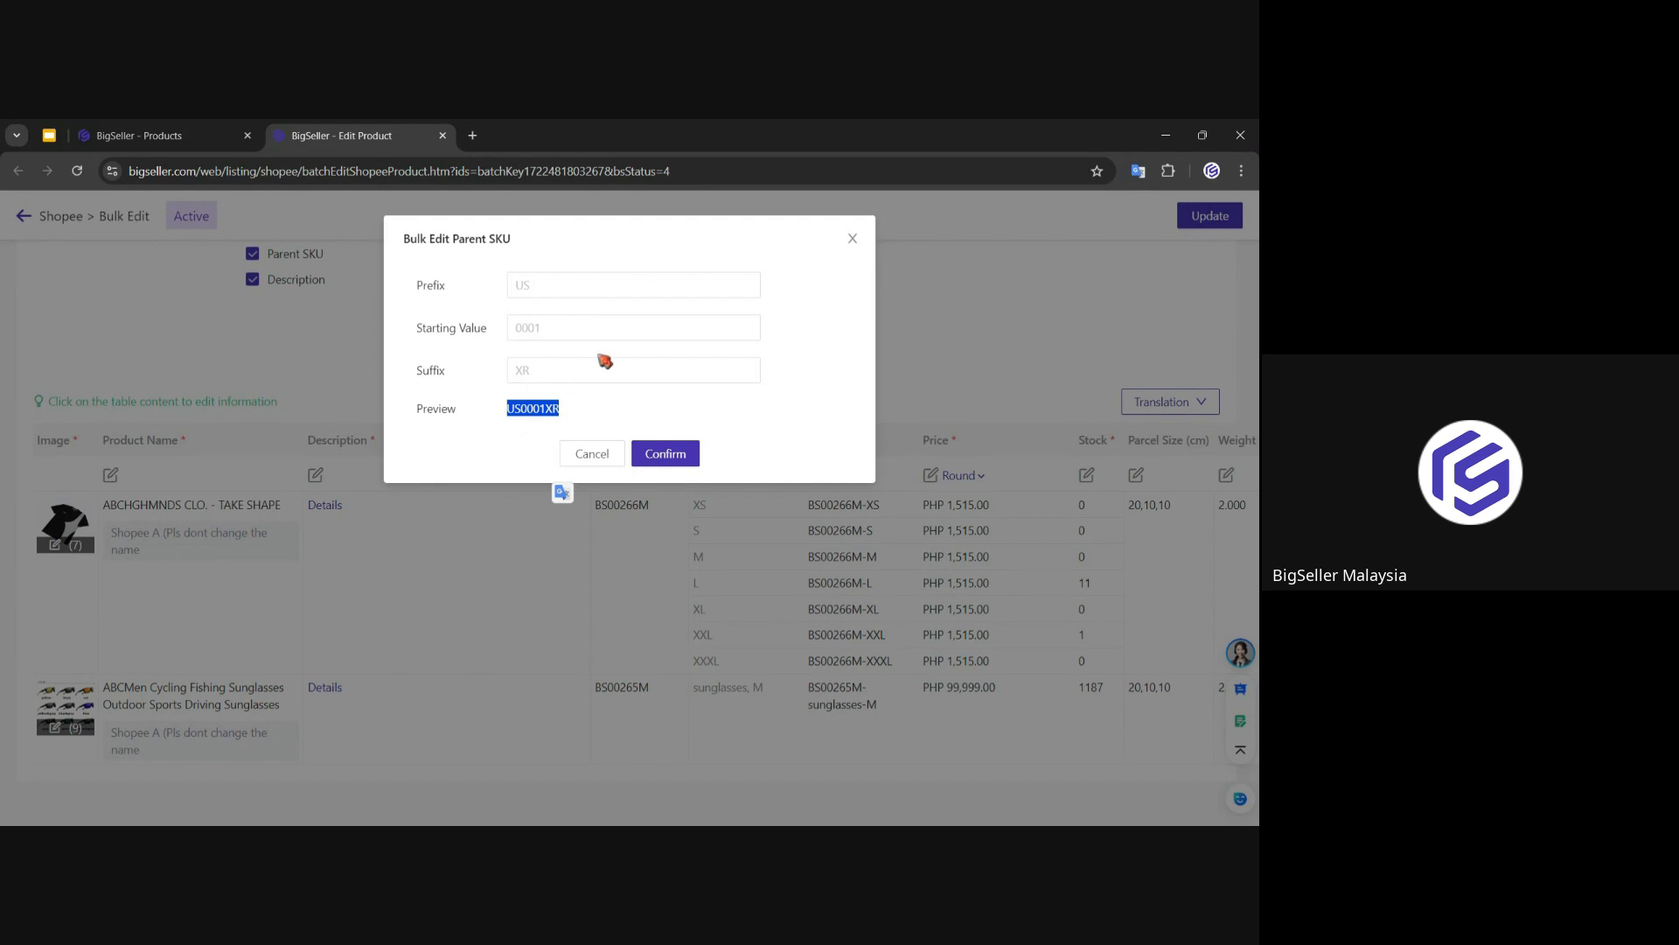
left_click(583, 286)
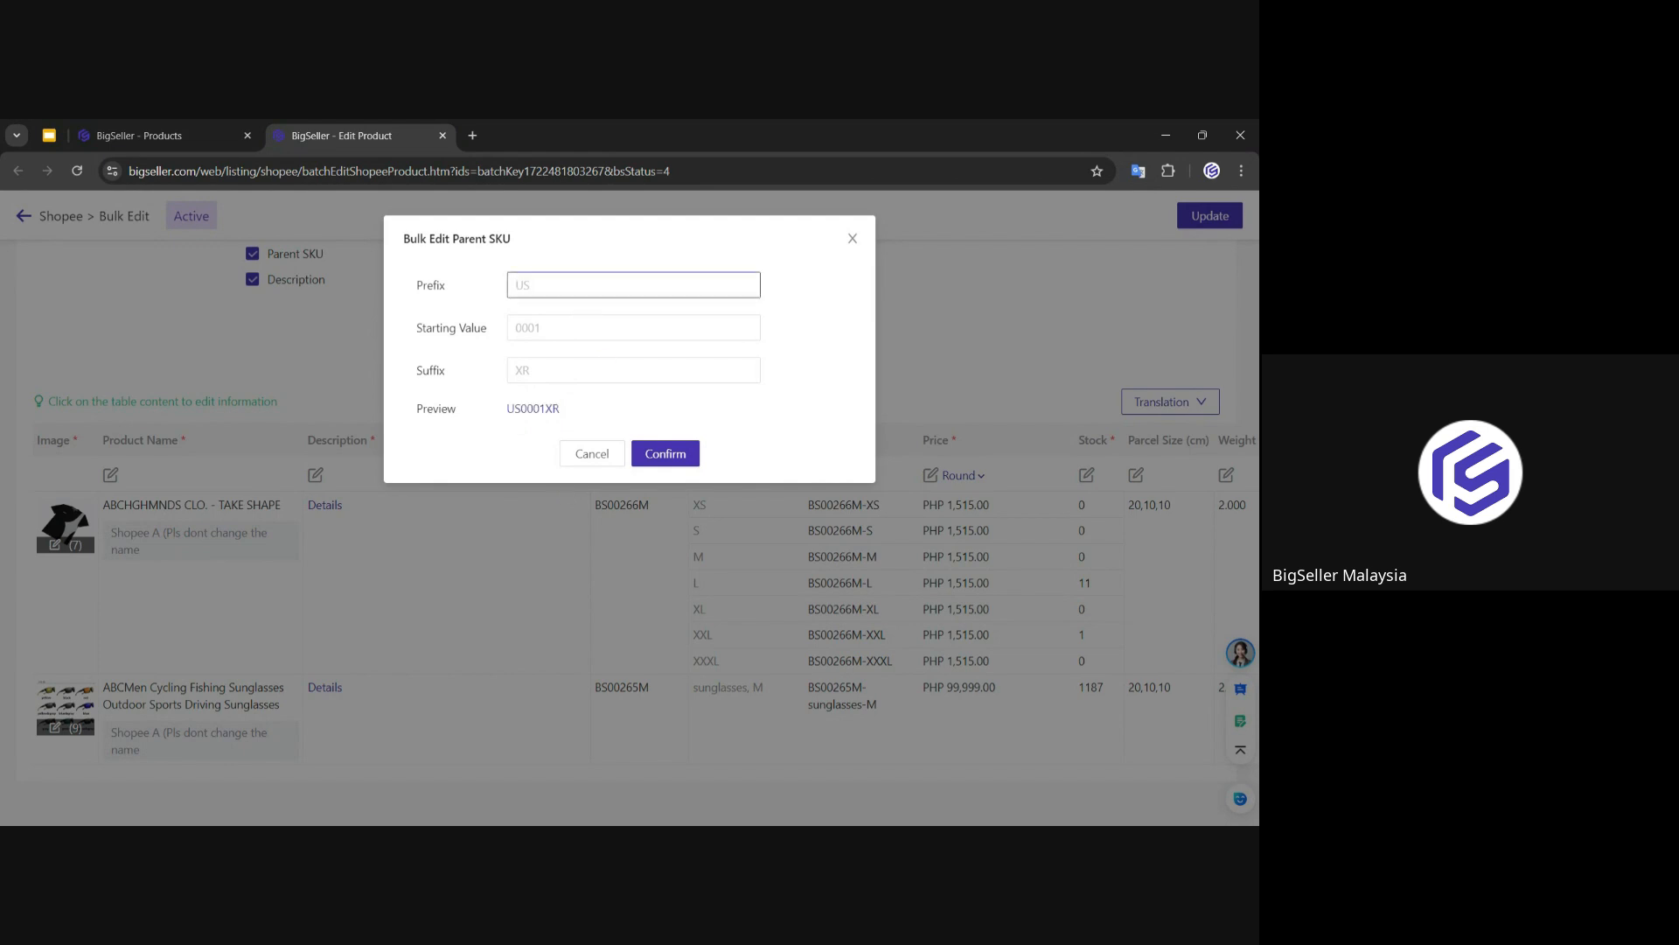
type("A")
key("Tab")
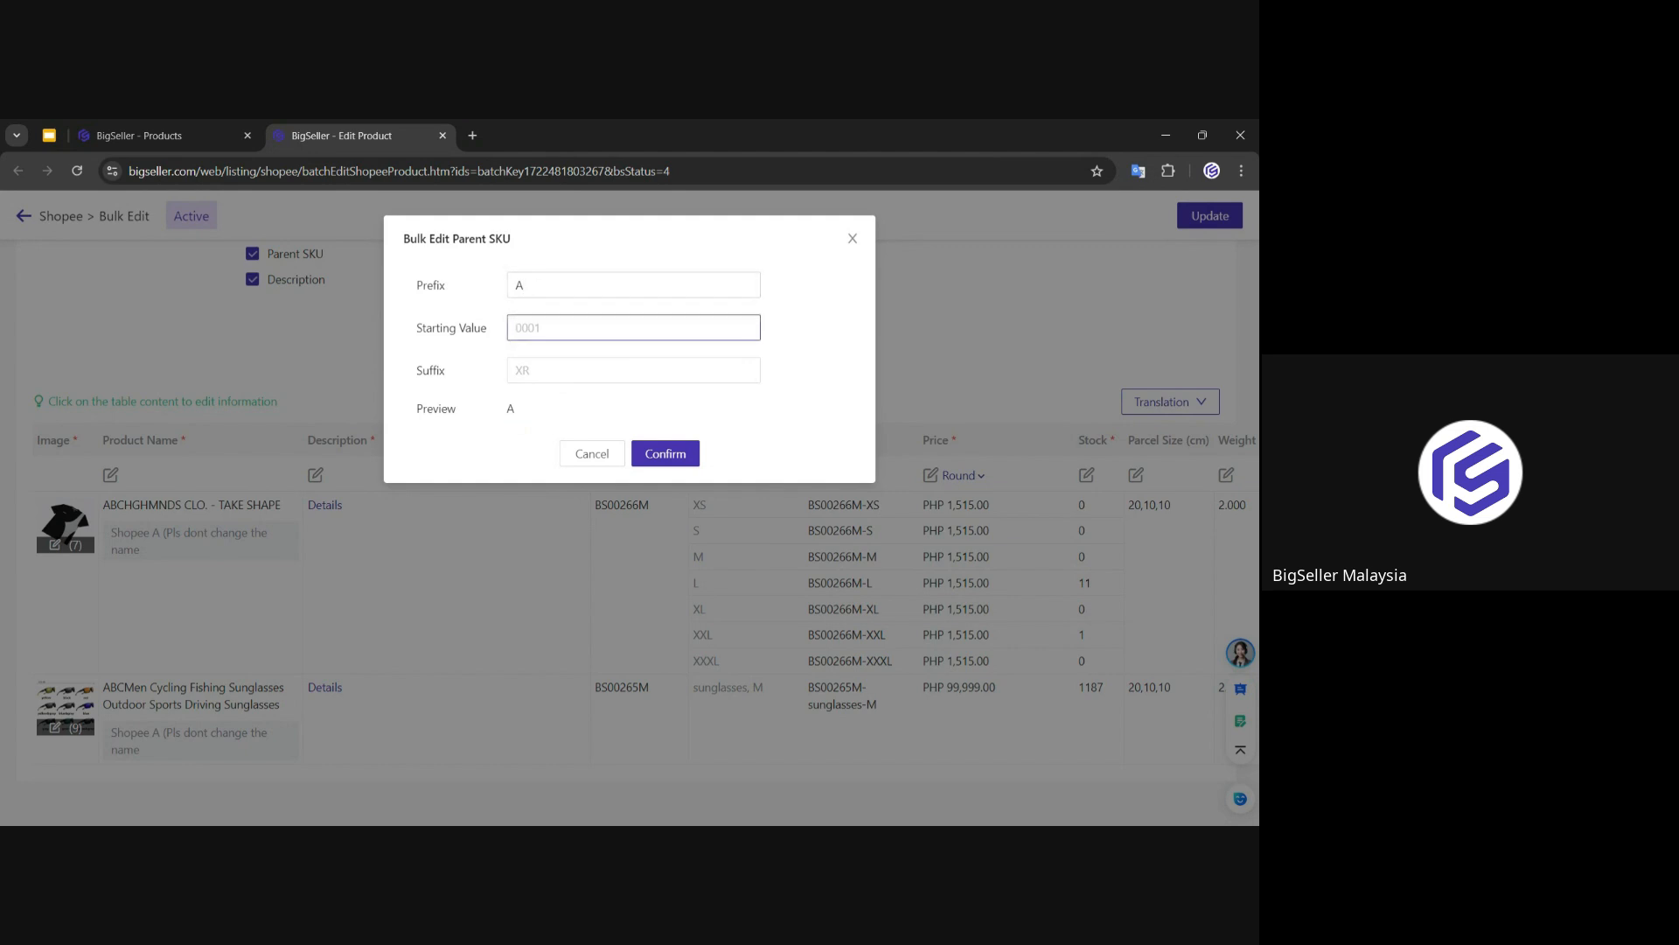
type("0001")
left_click(690, 459)
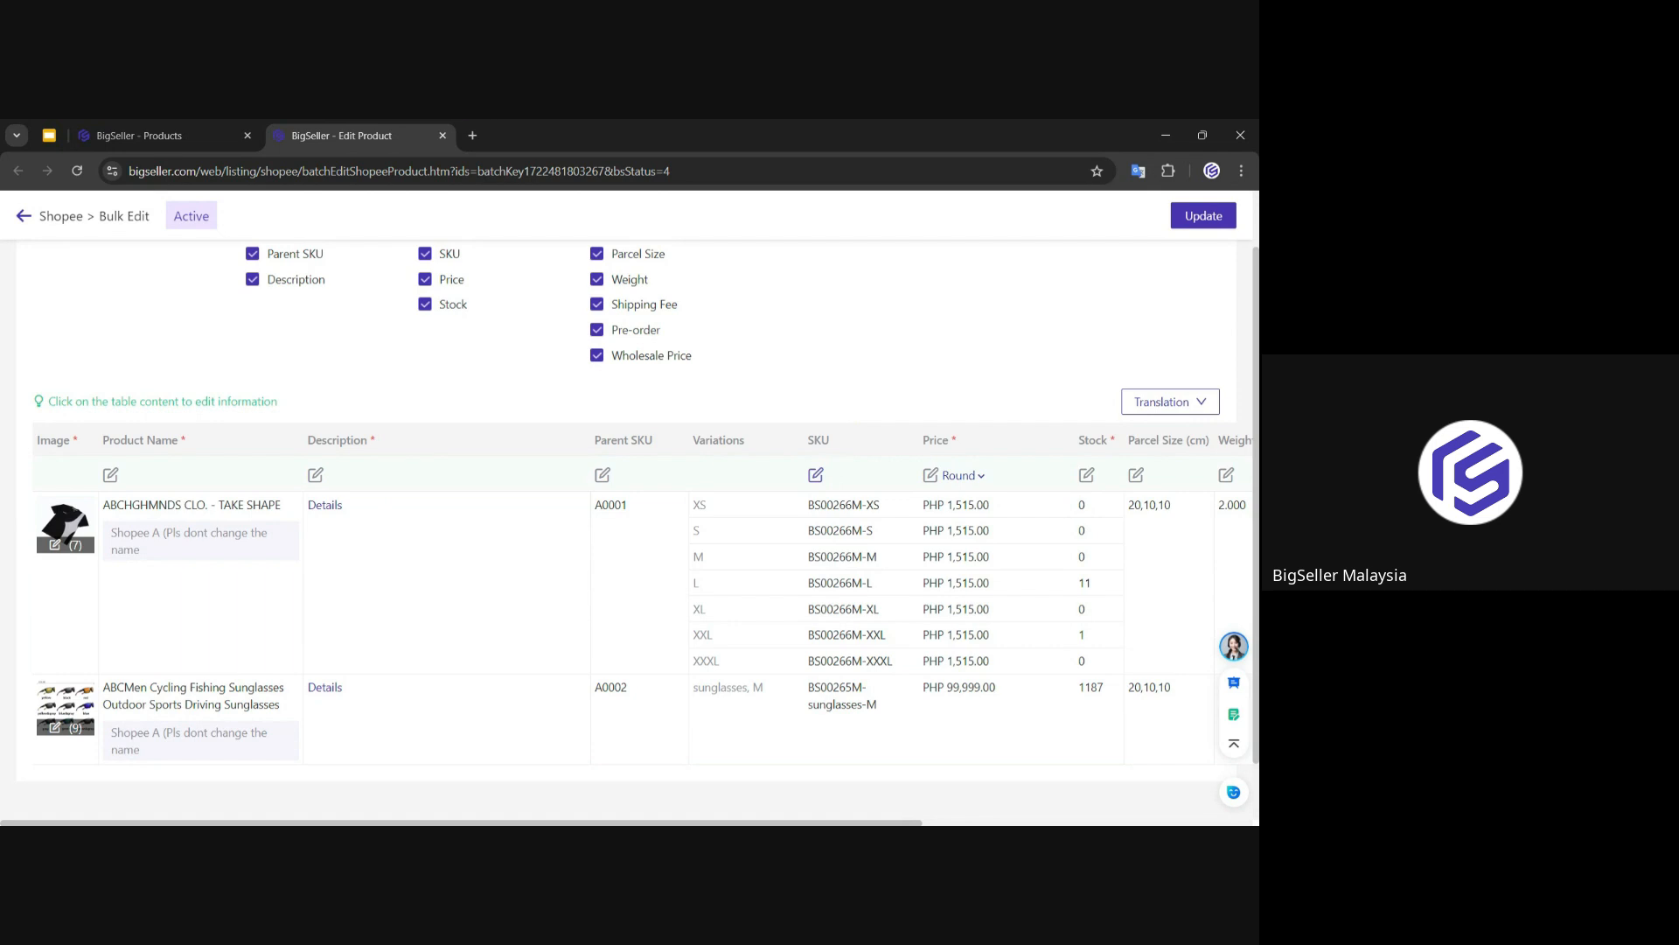
Step: Generate variation SKUs in the Simple format Parent SKU - Variation 1 - Variation 2, and update both Shopee listings
left_click(816, 475)
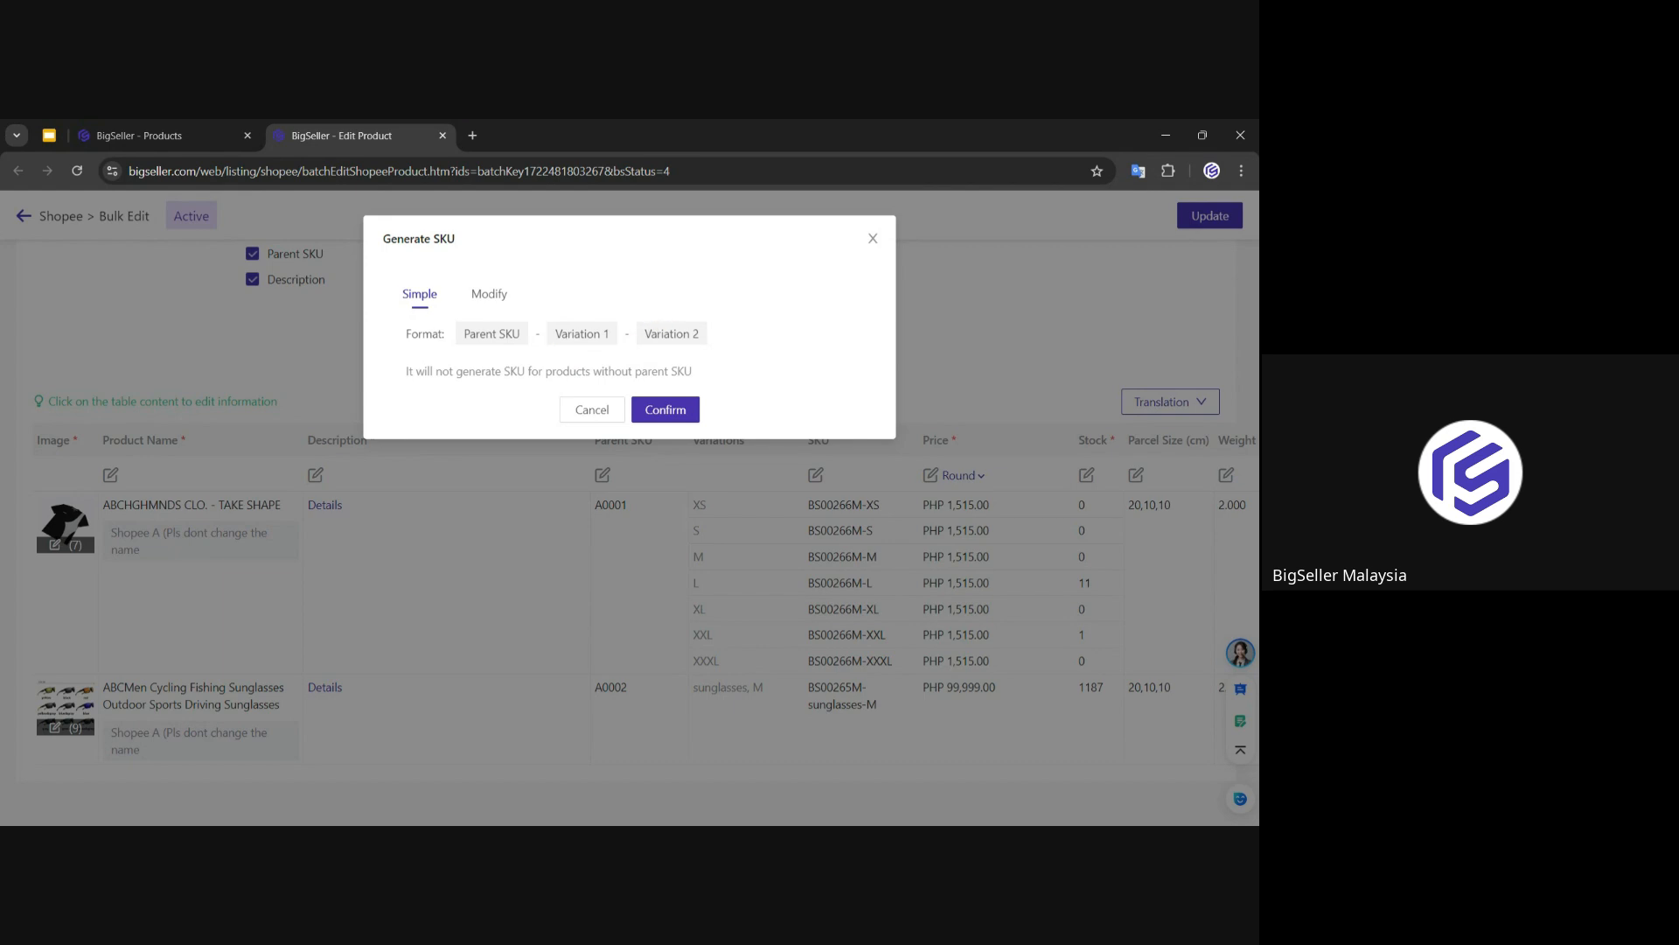
left_click(680, 413)
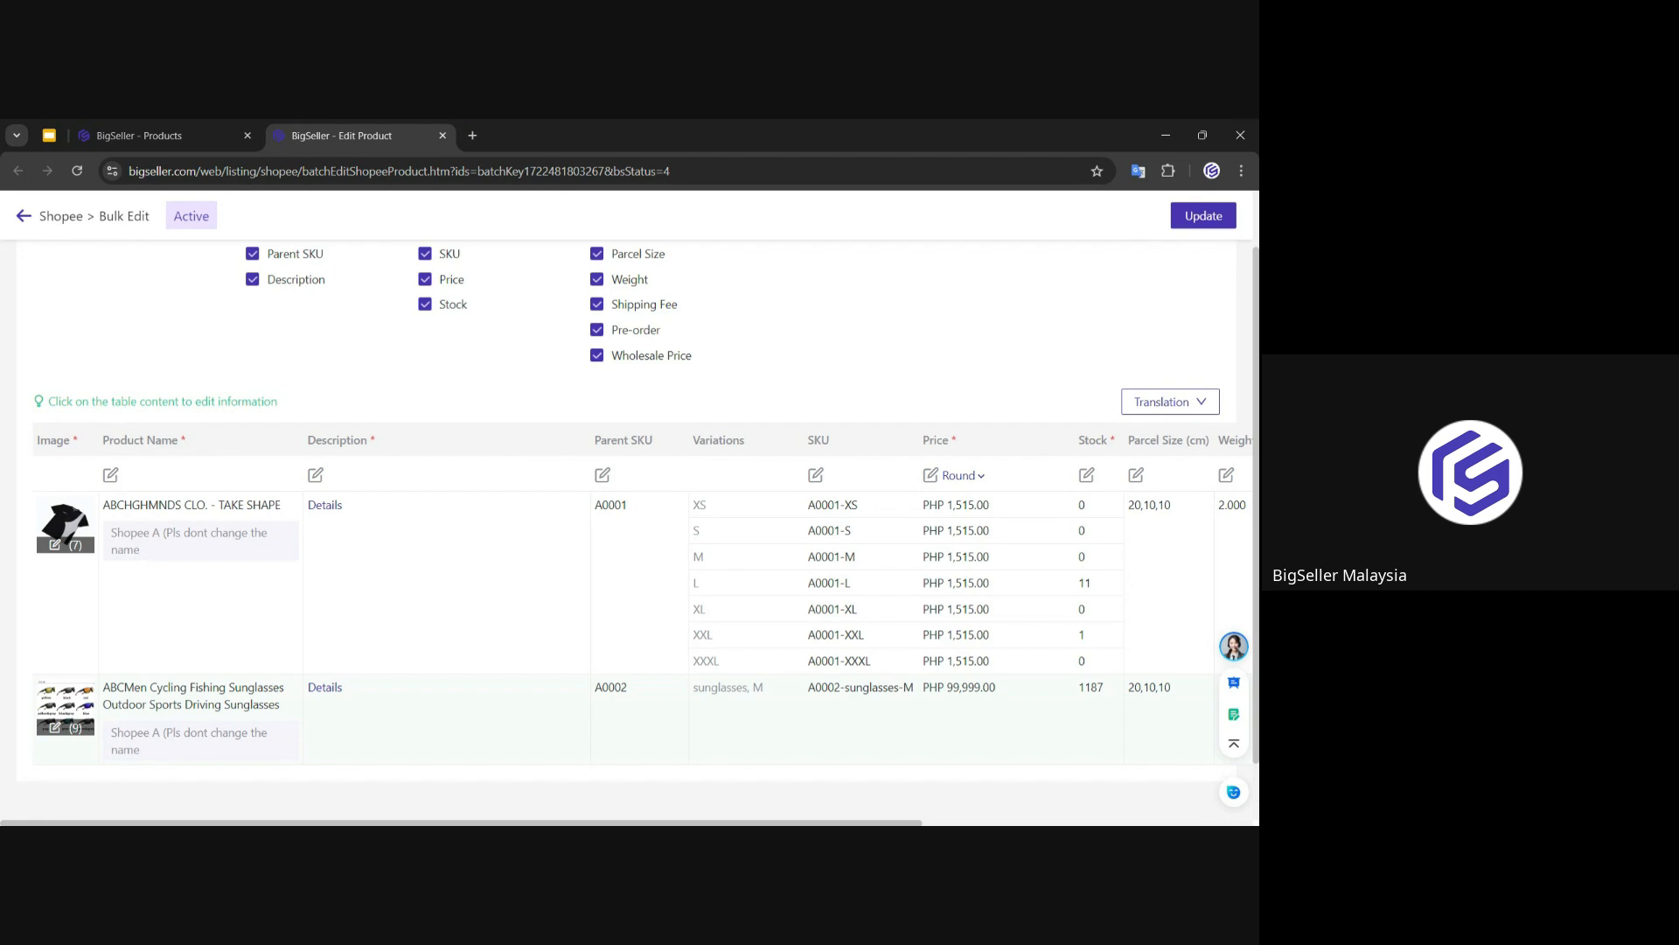
scroll(637, 513, "up", 1)
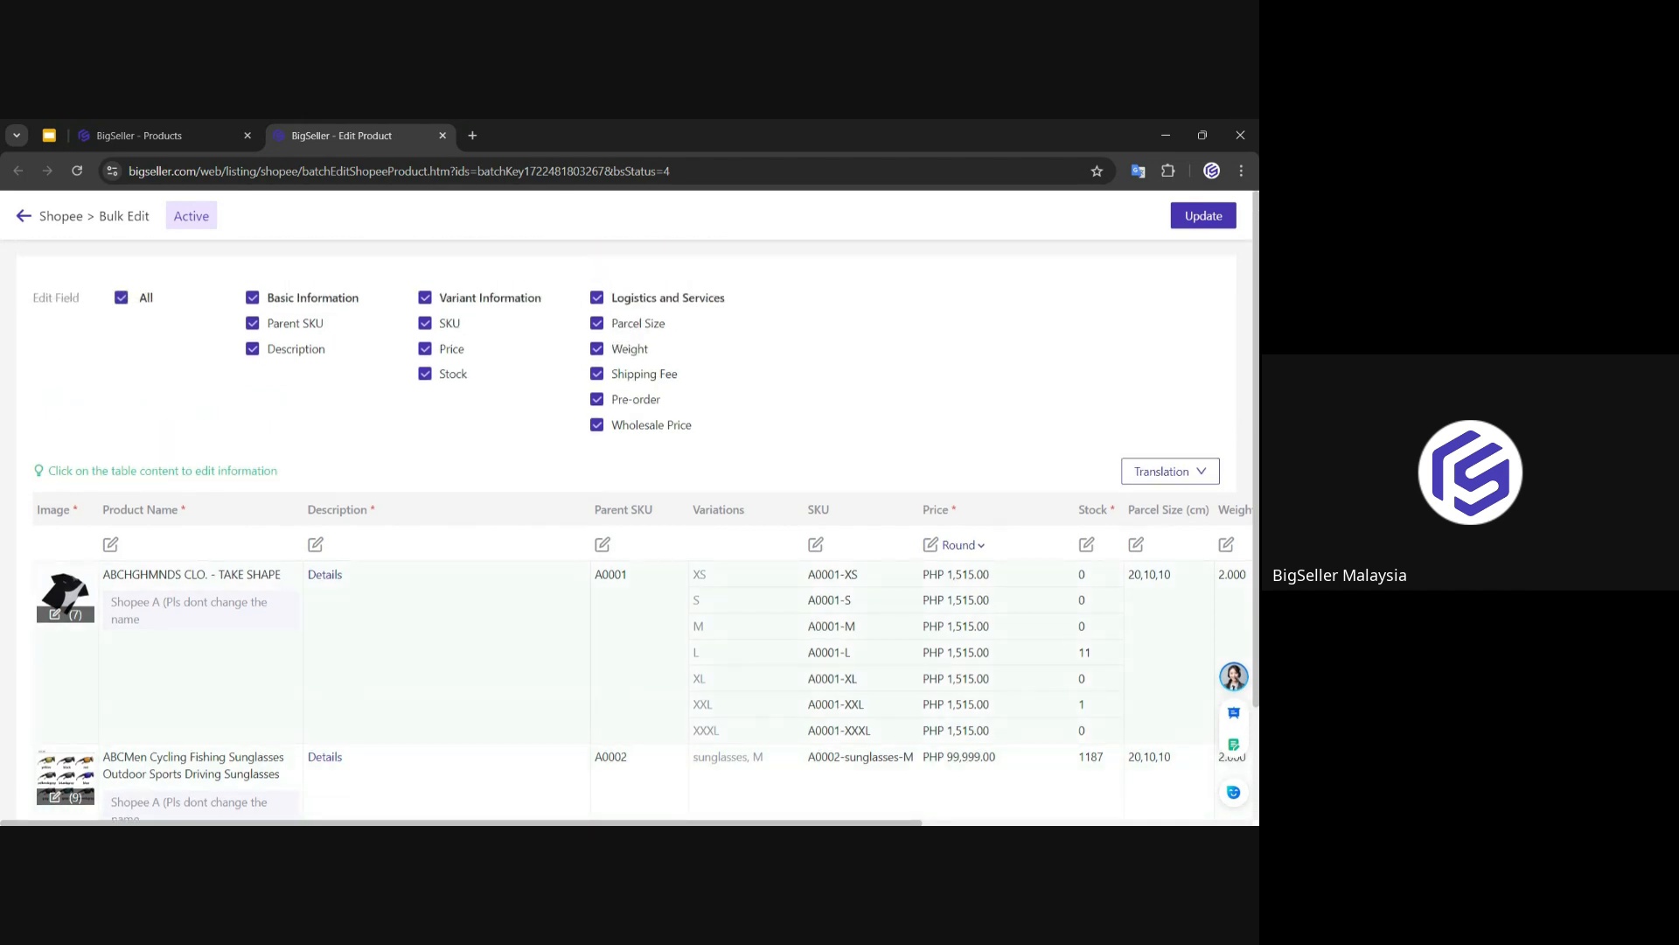
left_click(1203, 215)
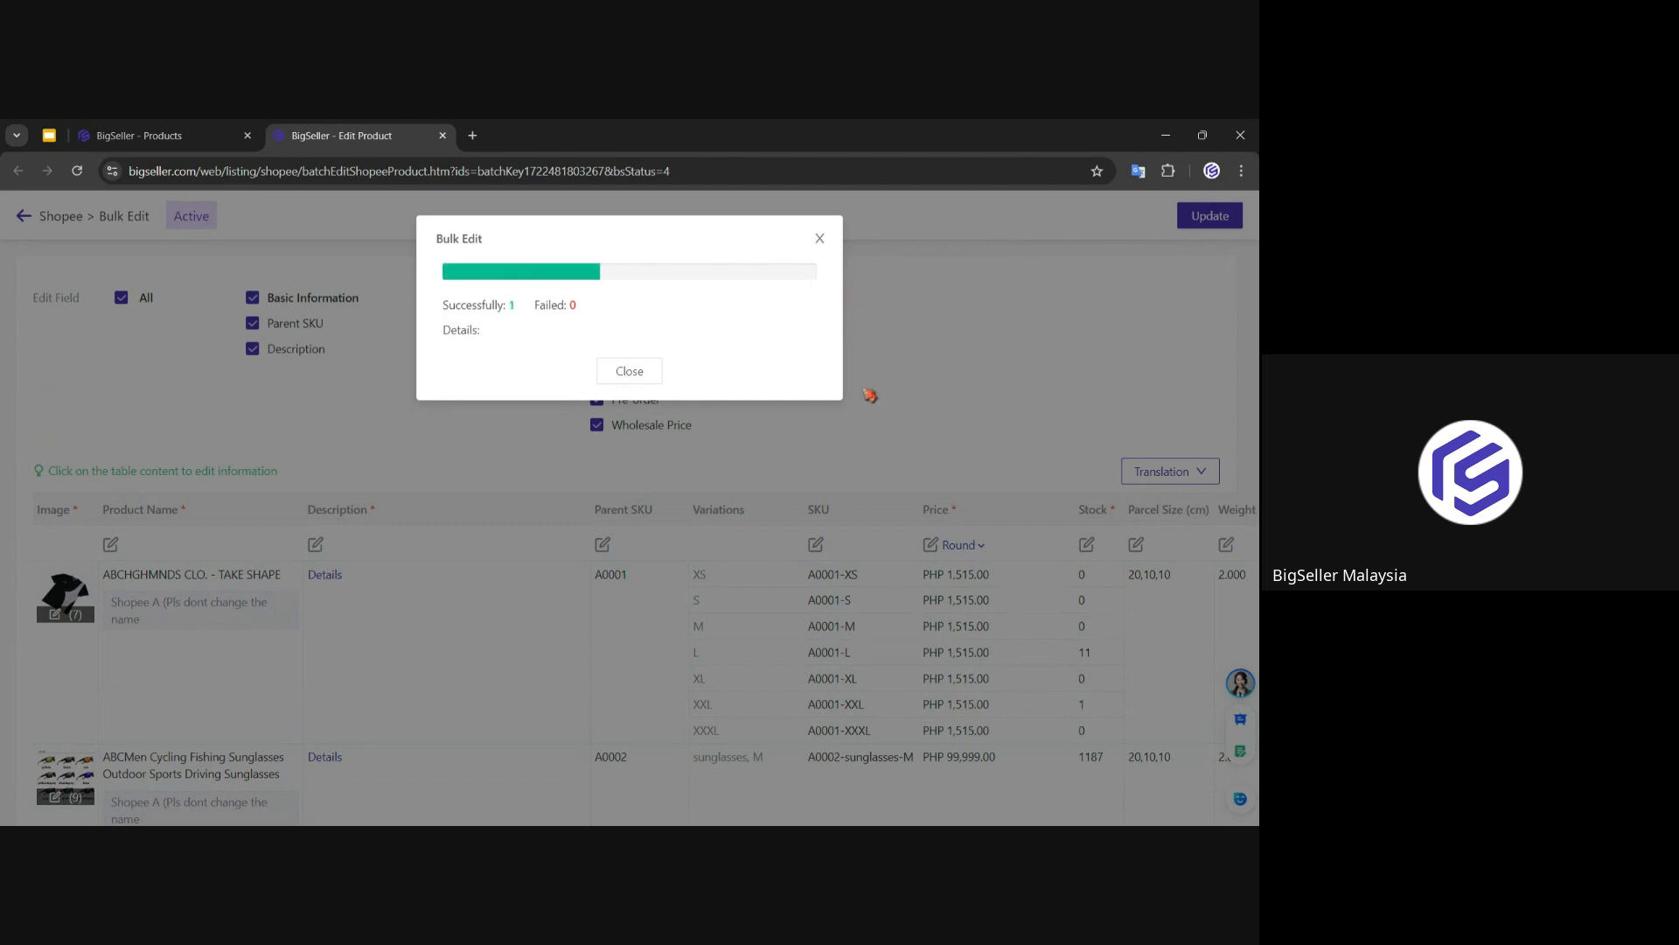
left_click(639, 382)
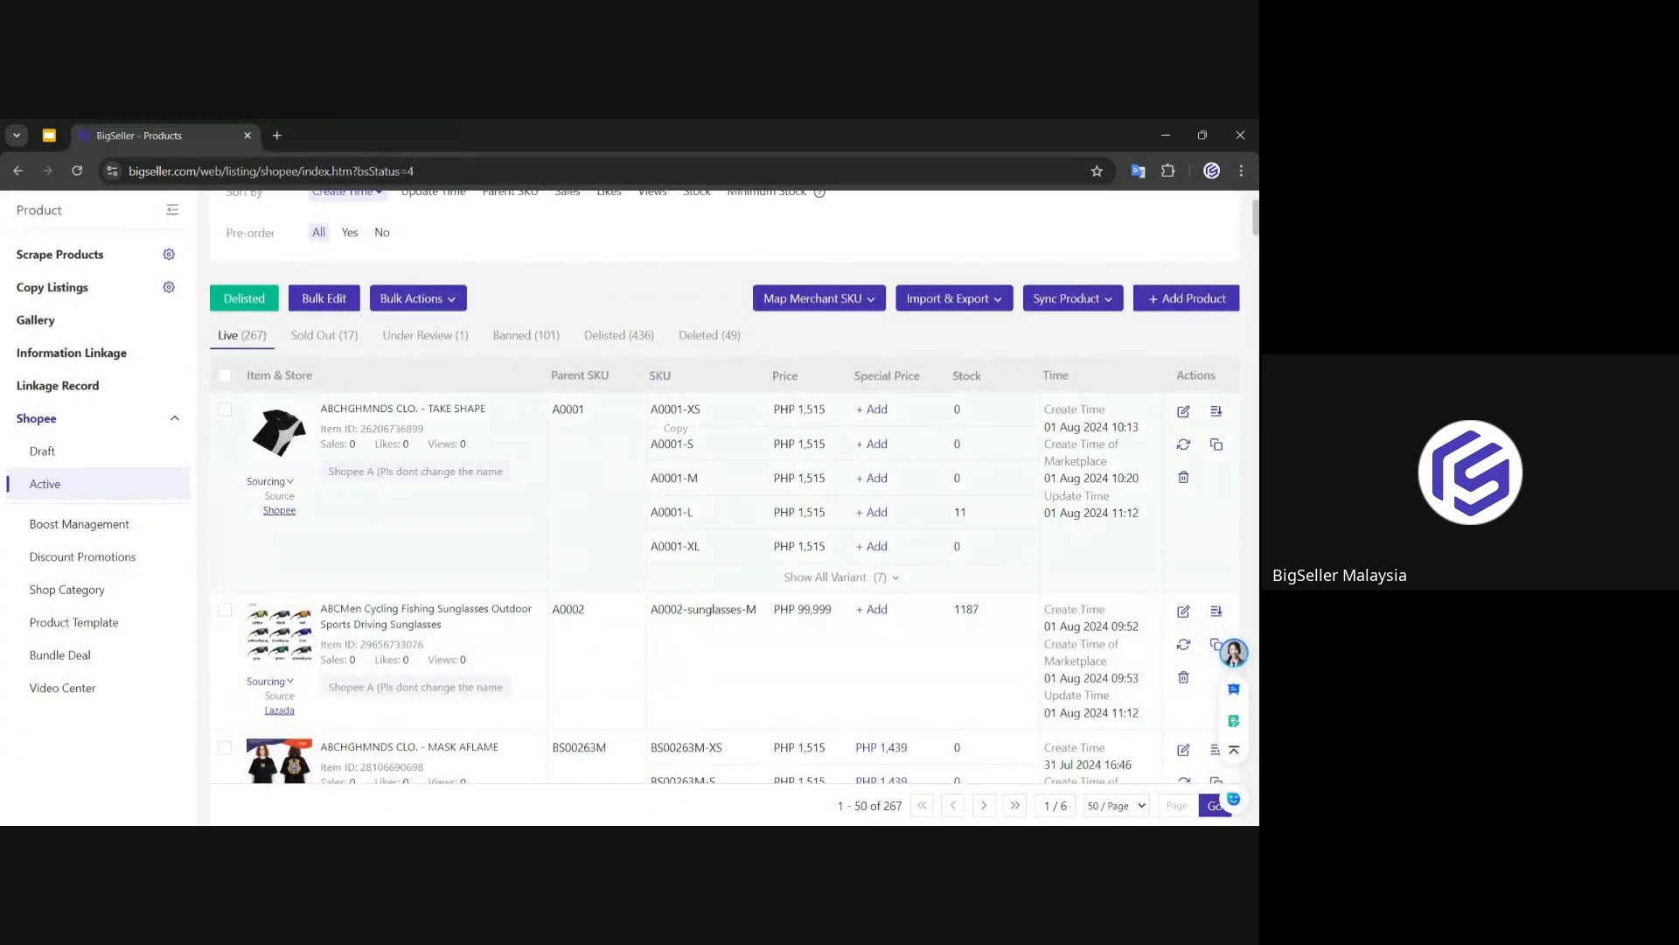
Step: Copy the product name ABCHGHMNDS CLO. - TAKE SHAPE from the Shopee listing and search the Lazada drafts for it
scroll(719, 481, "up", 2)
scroll(719, 481, "up", 1)
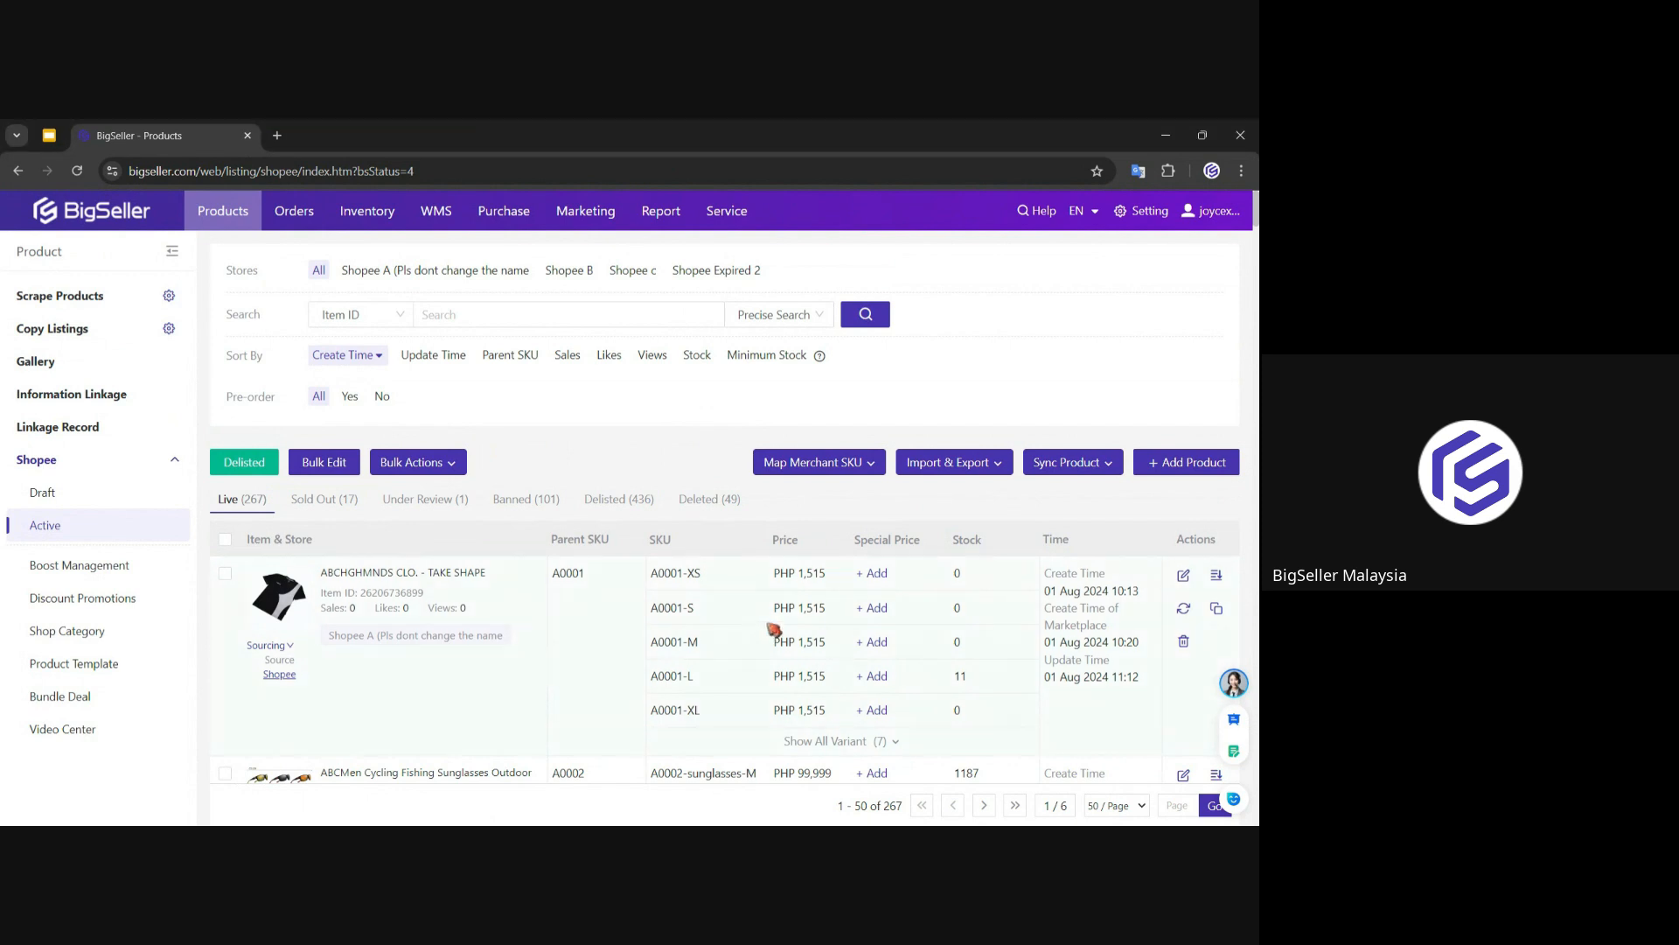
left_click(458, 556)
mouse_move(213, 213)
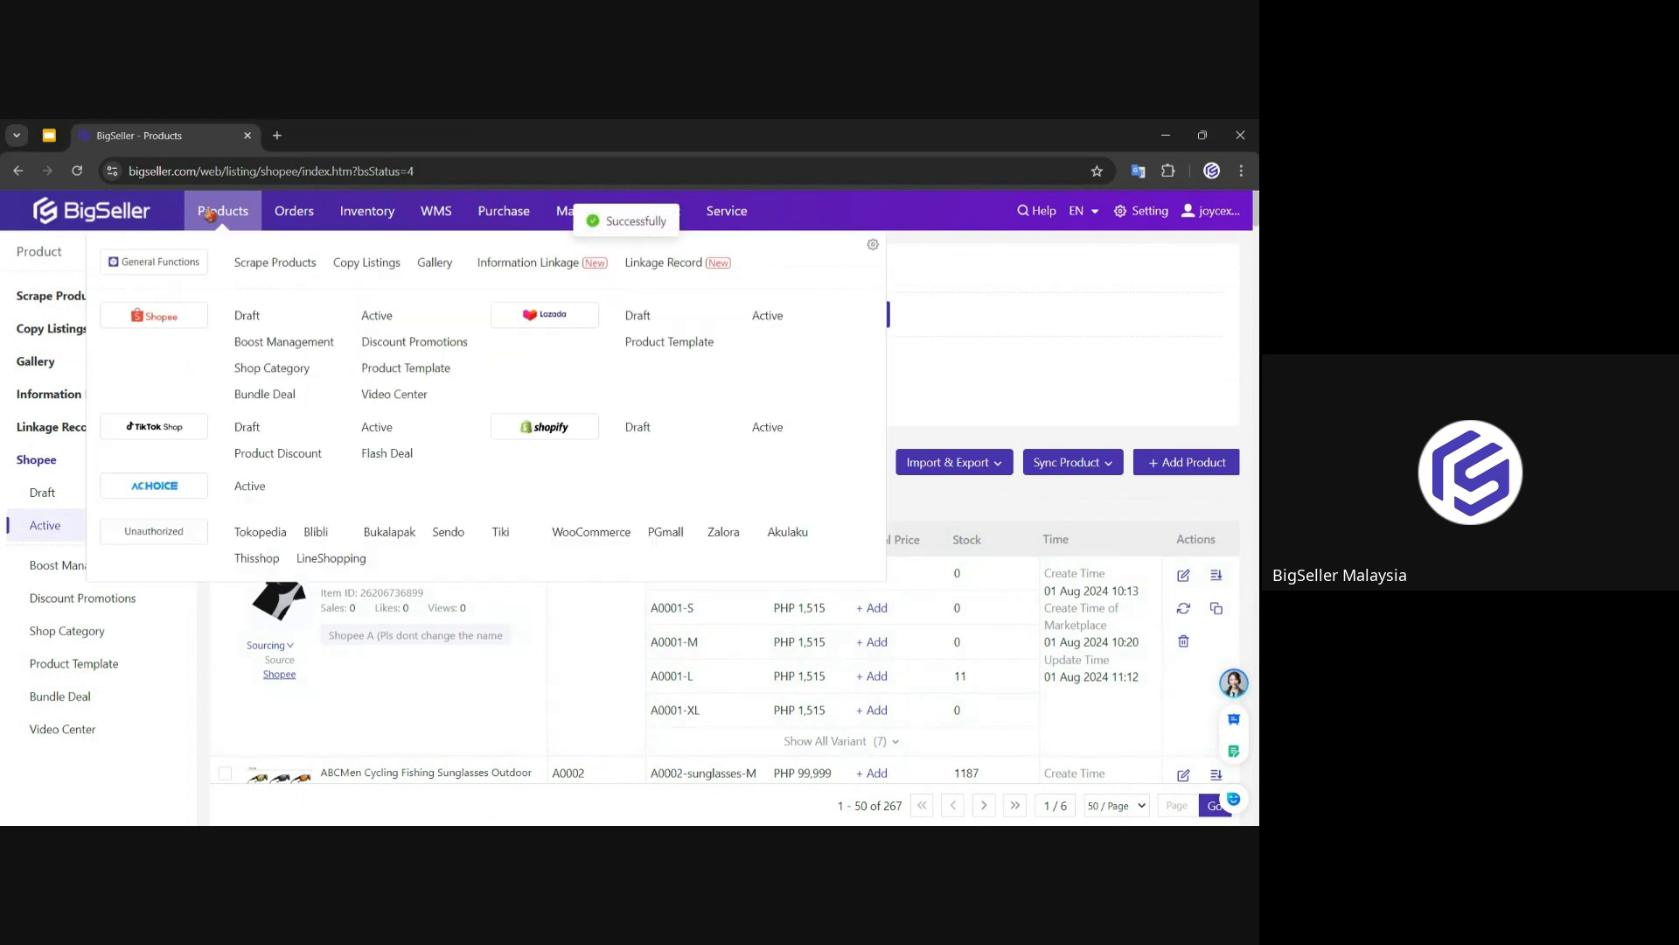
left_click(641, 321)
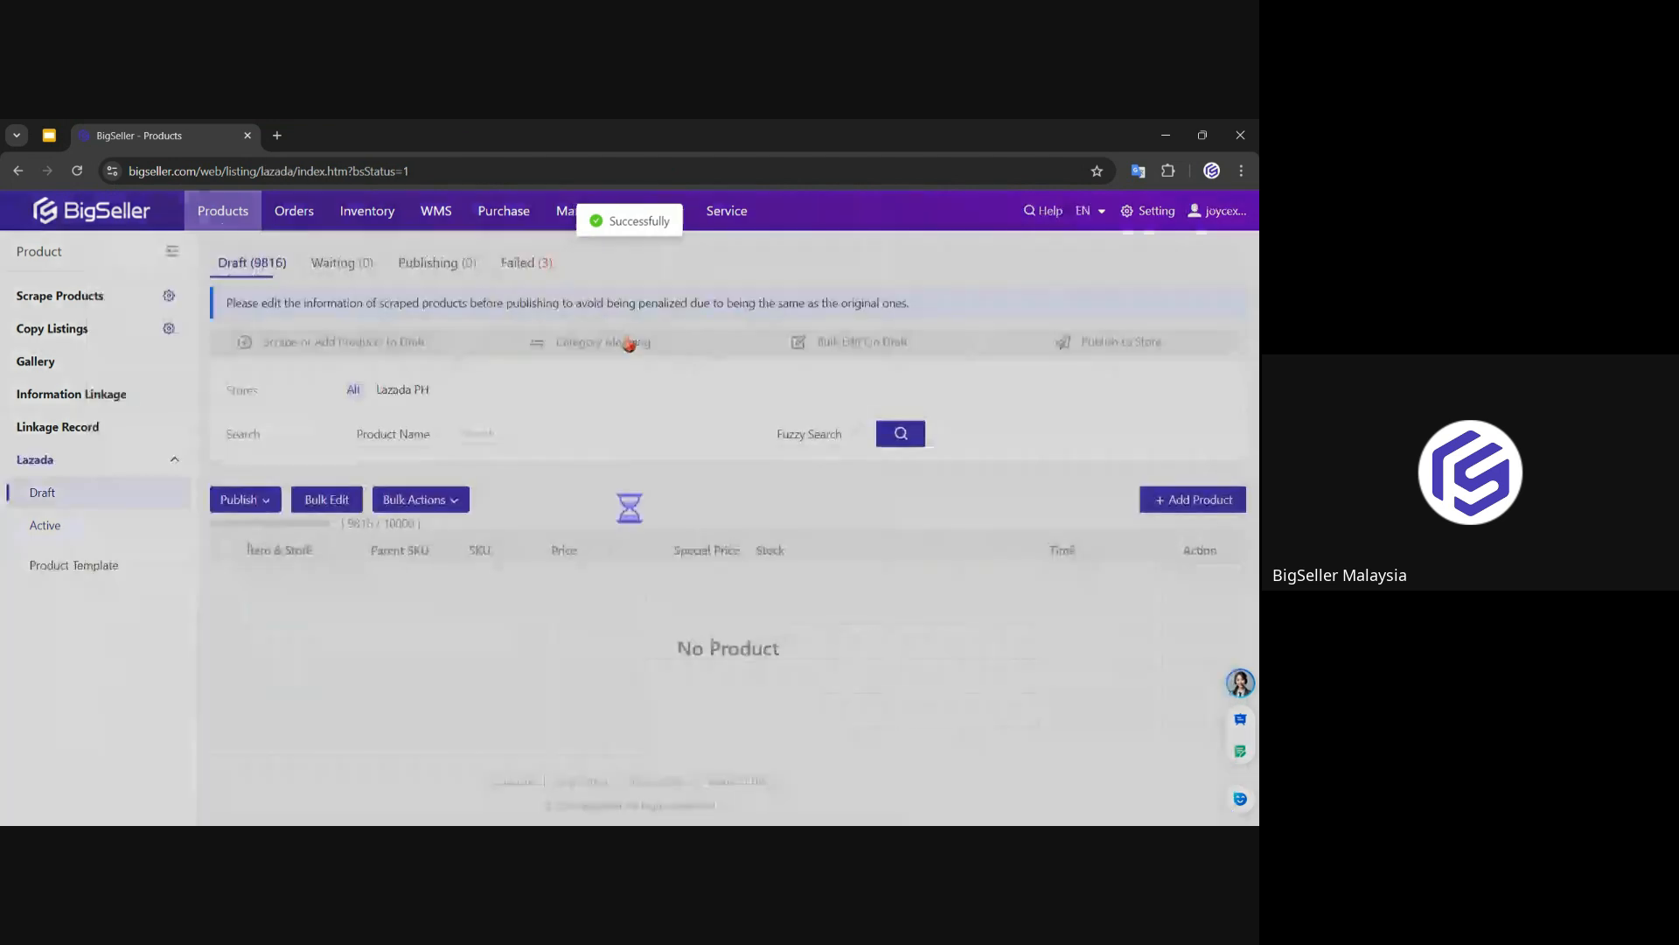
left_click(495, 436)
type("ABCHGHMNDS CLO. - TAKE SHAPE")
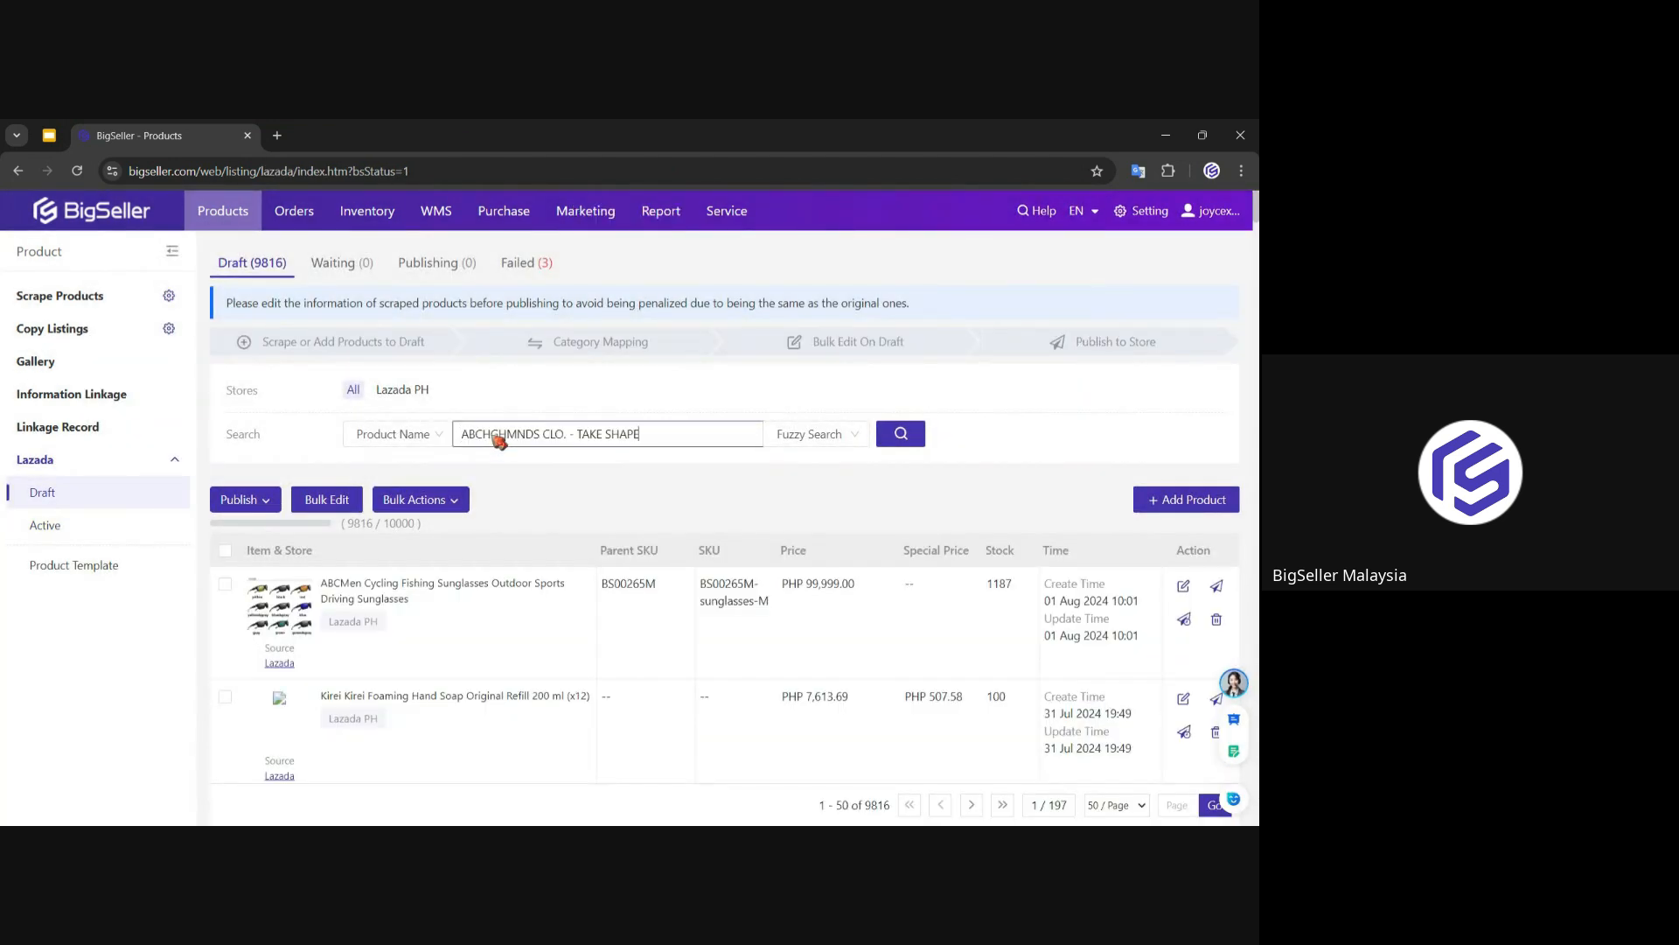
key("Return")
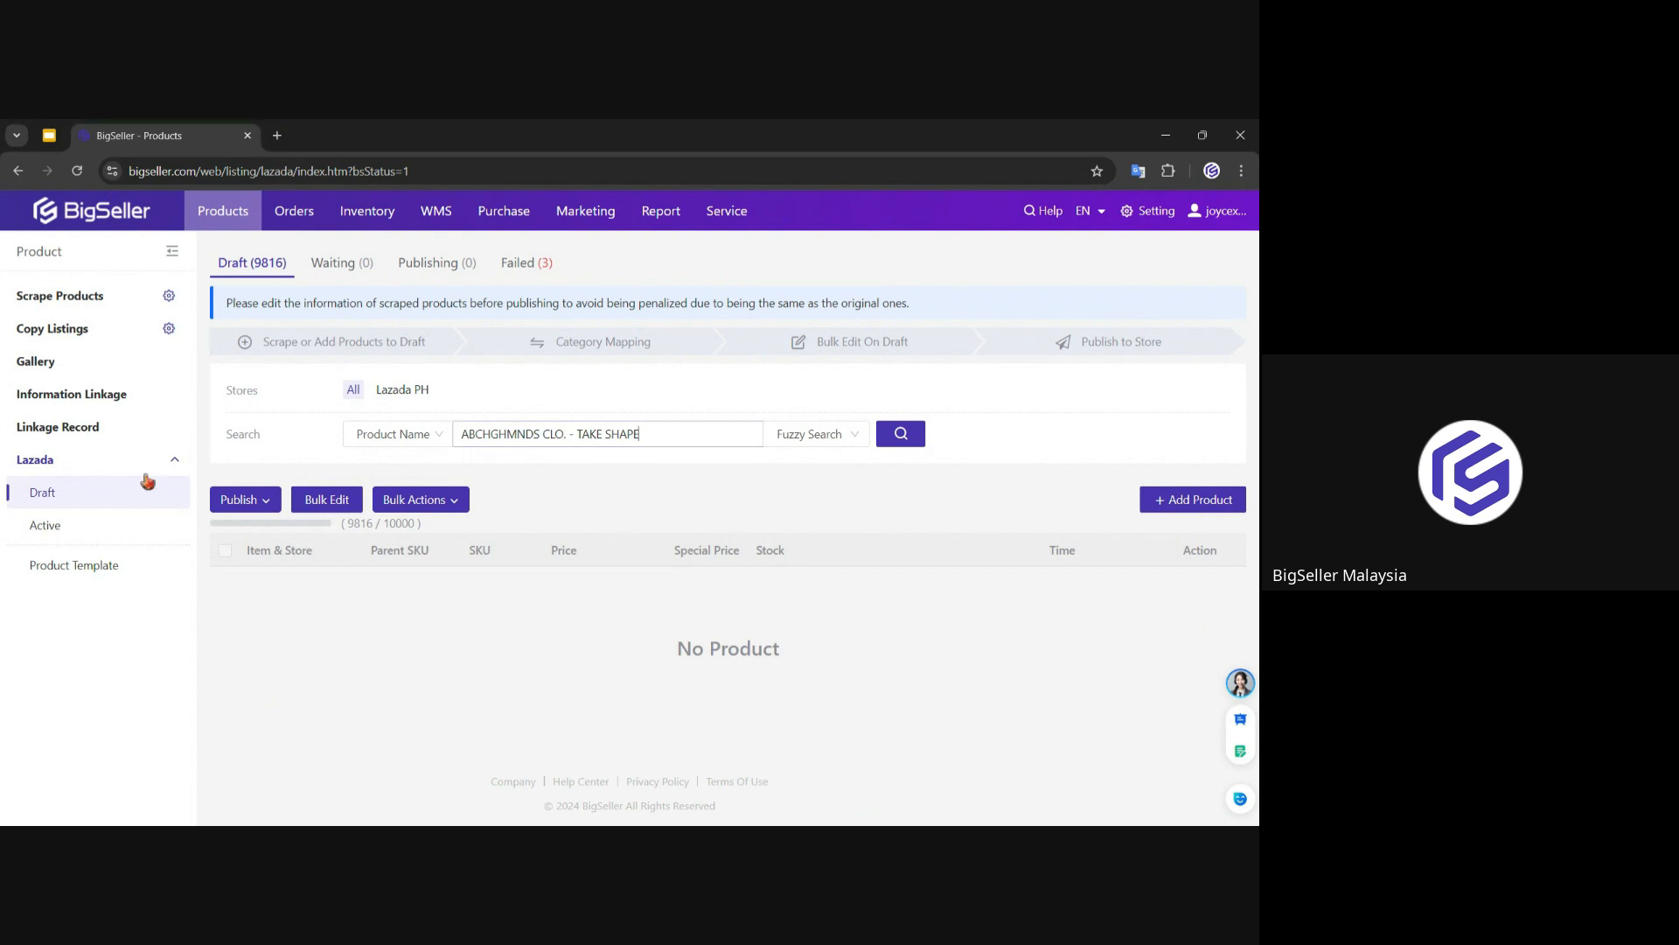
Step: Search the active Lazada listings by Product Name for ABCHGHMNDS CLO. - TAKE SHAPE
left_click(54, 526)
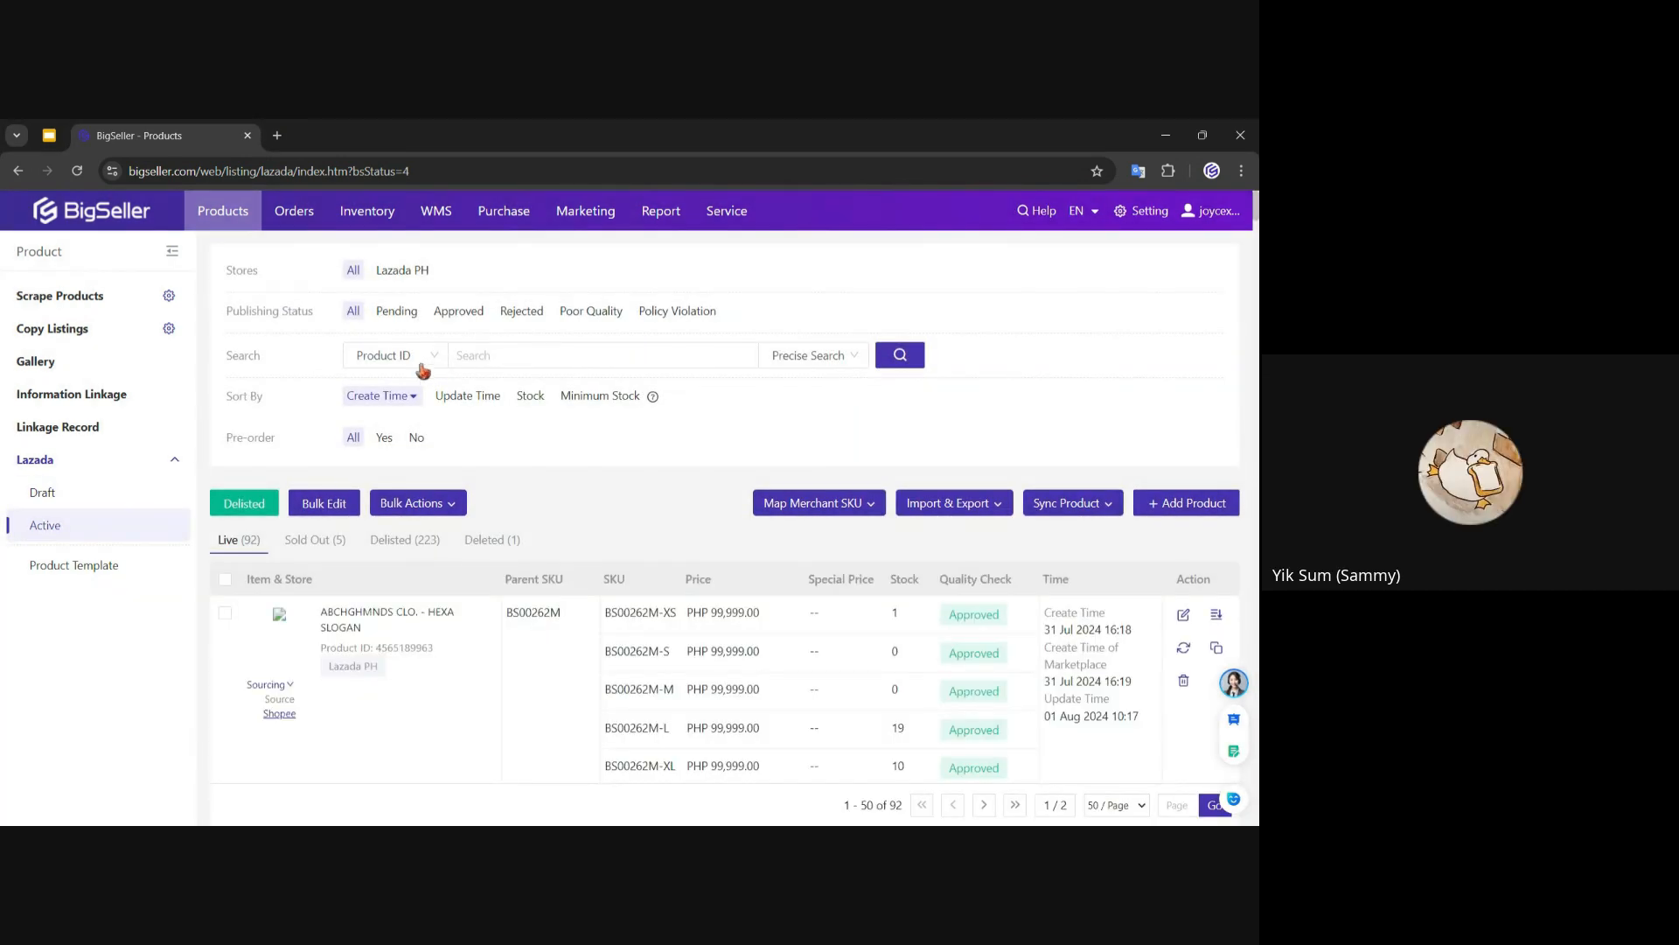
left_click(424, 365)
left_click(423, 387)
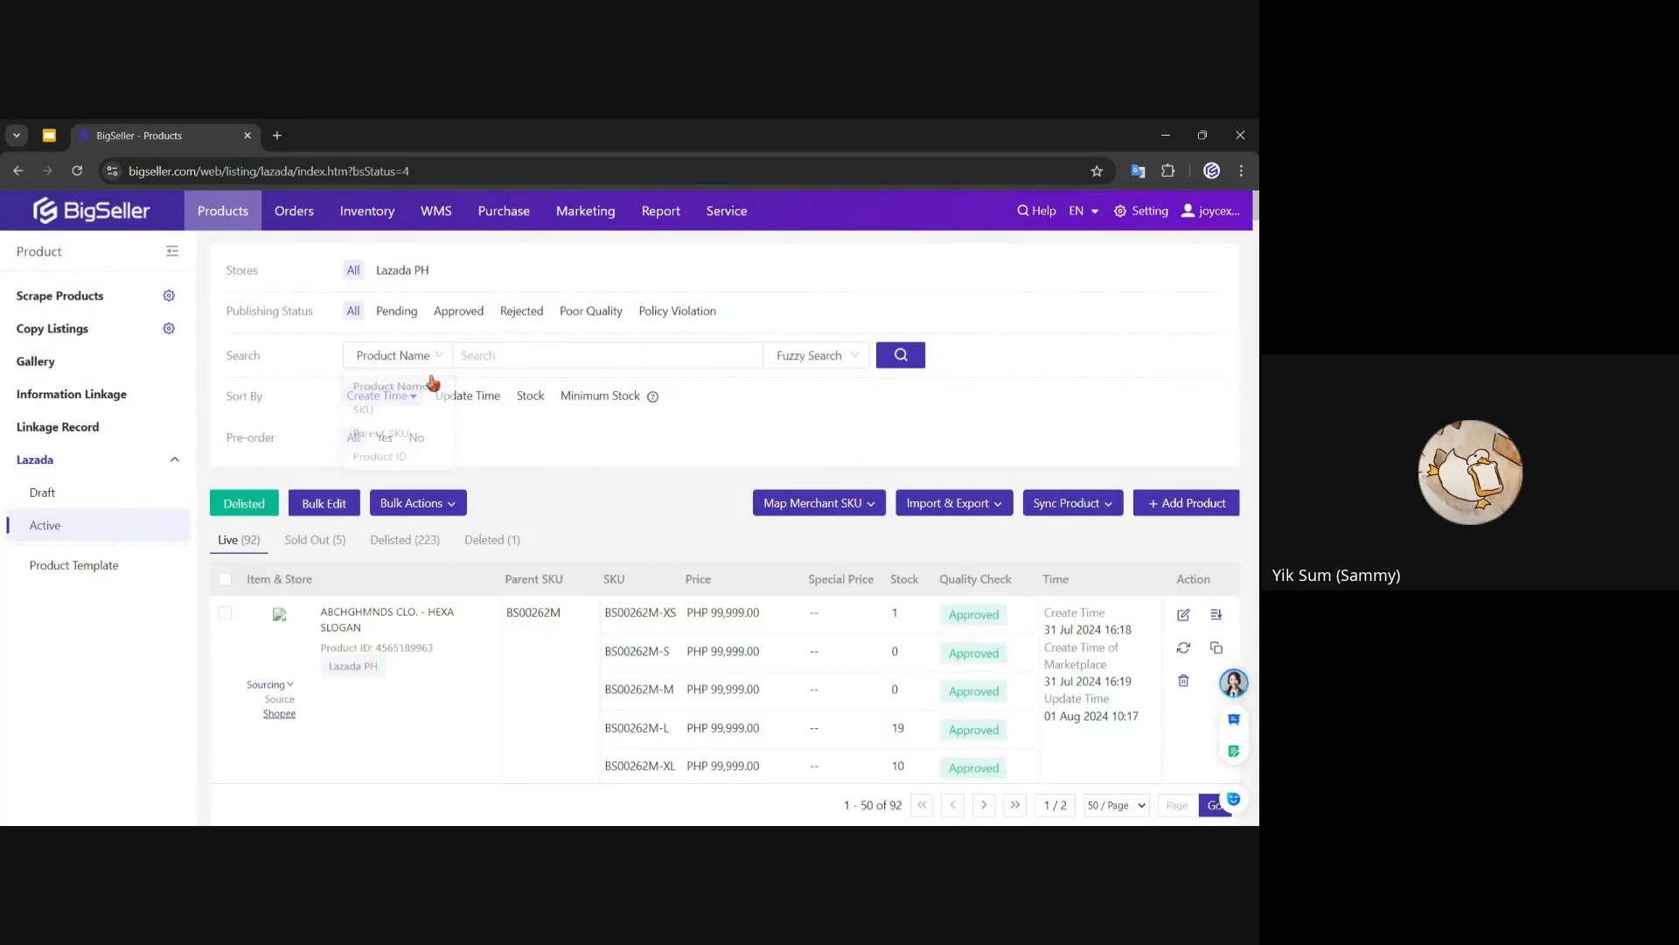
type("ABCHGHMNDS CLO. - TAKE SHAPE")
key("Return")
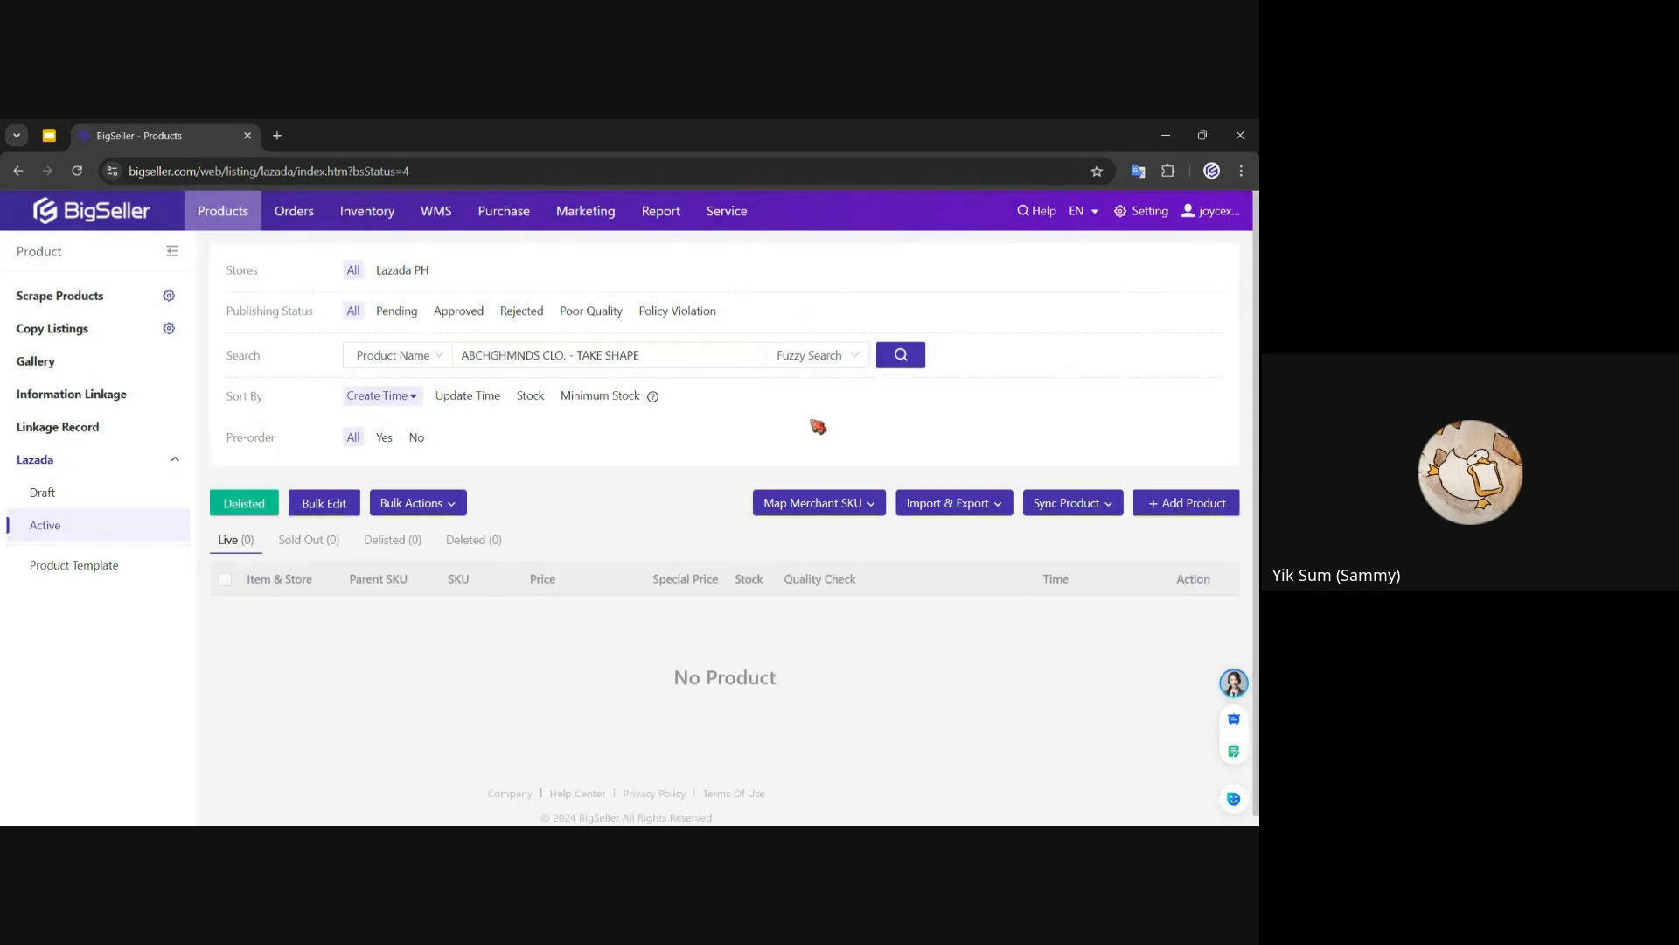
key("ctrl+2")
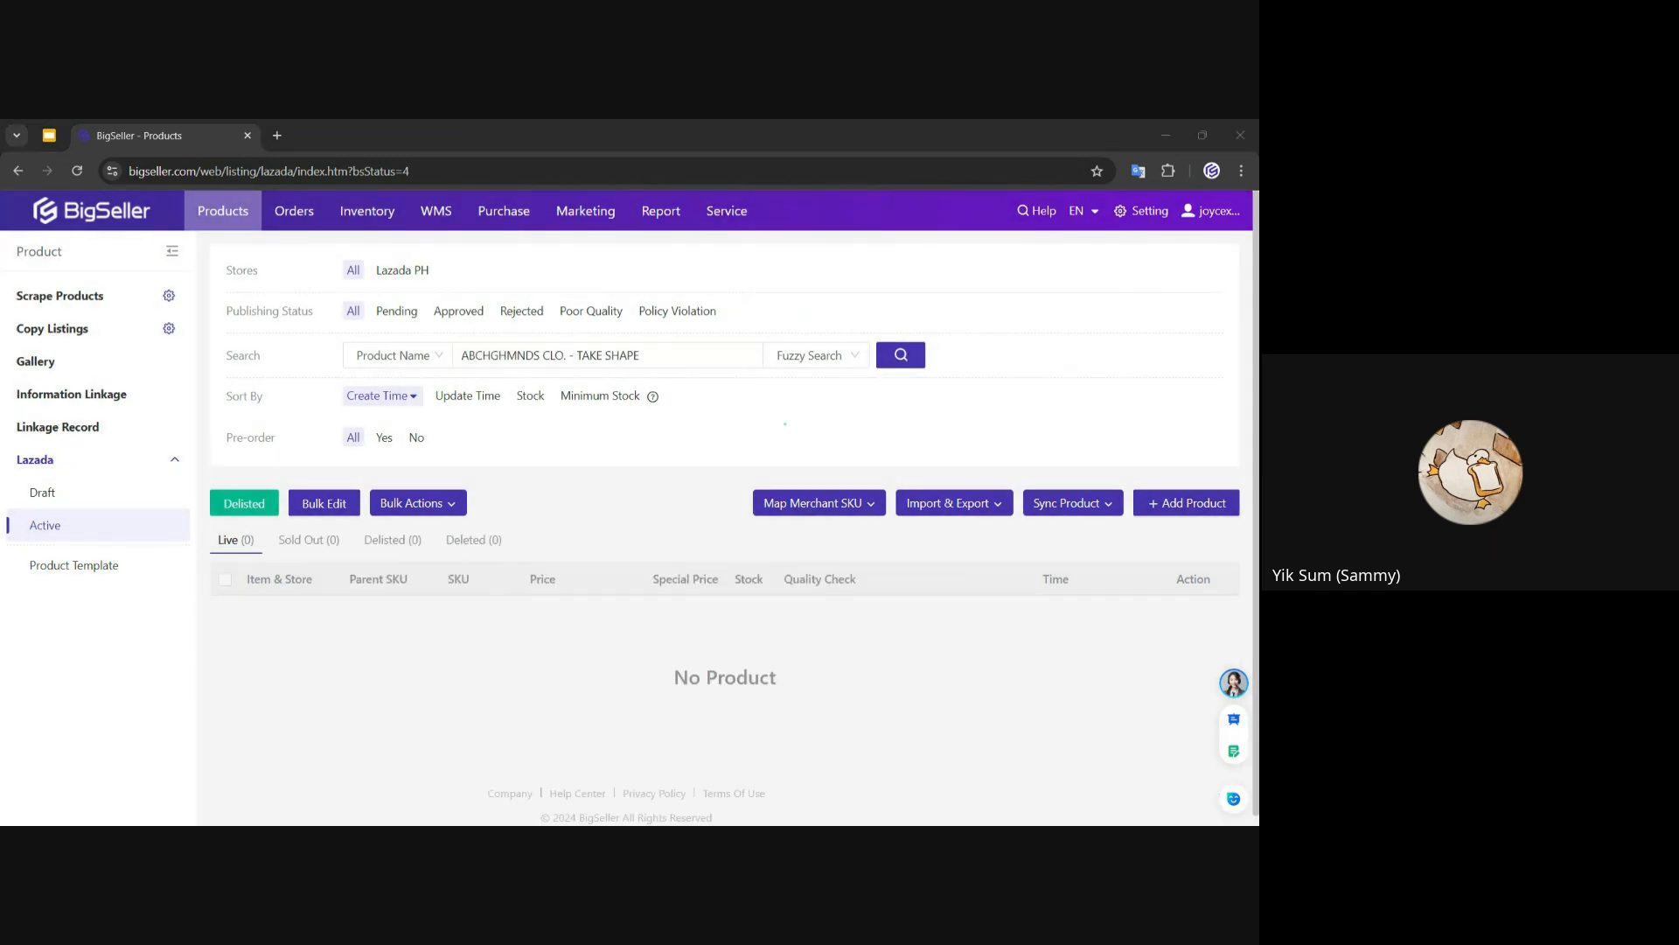
key("Escape")
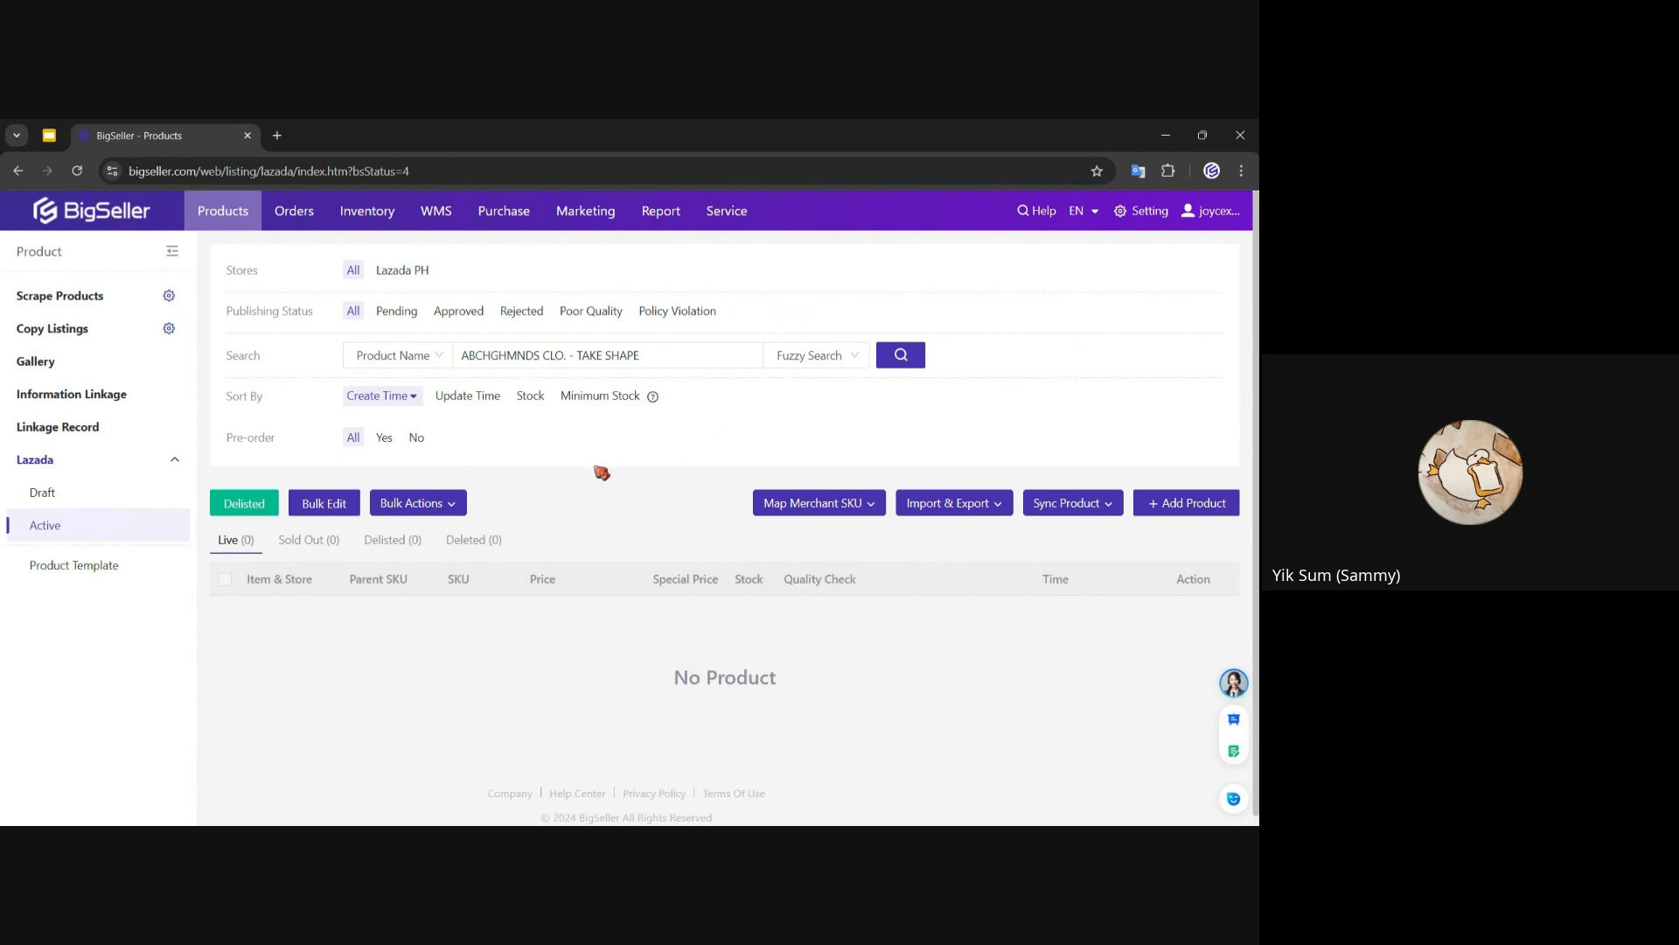
Step: Open the active TikTok listings and examine the SKU column of the live products
mouse_move(221, 223)
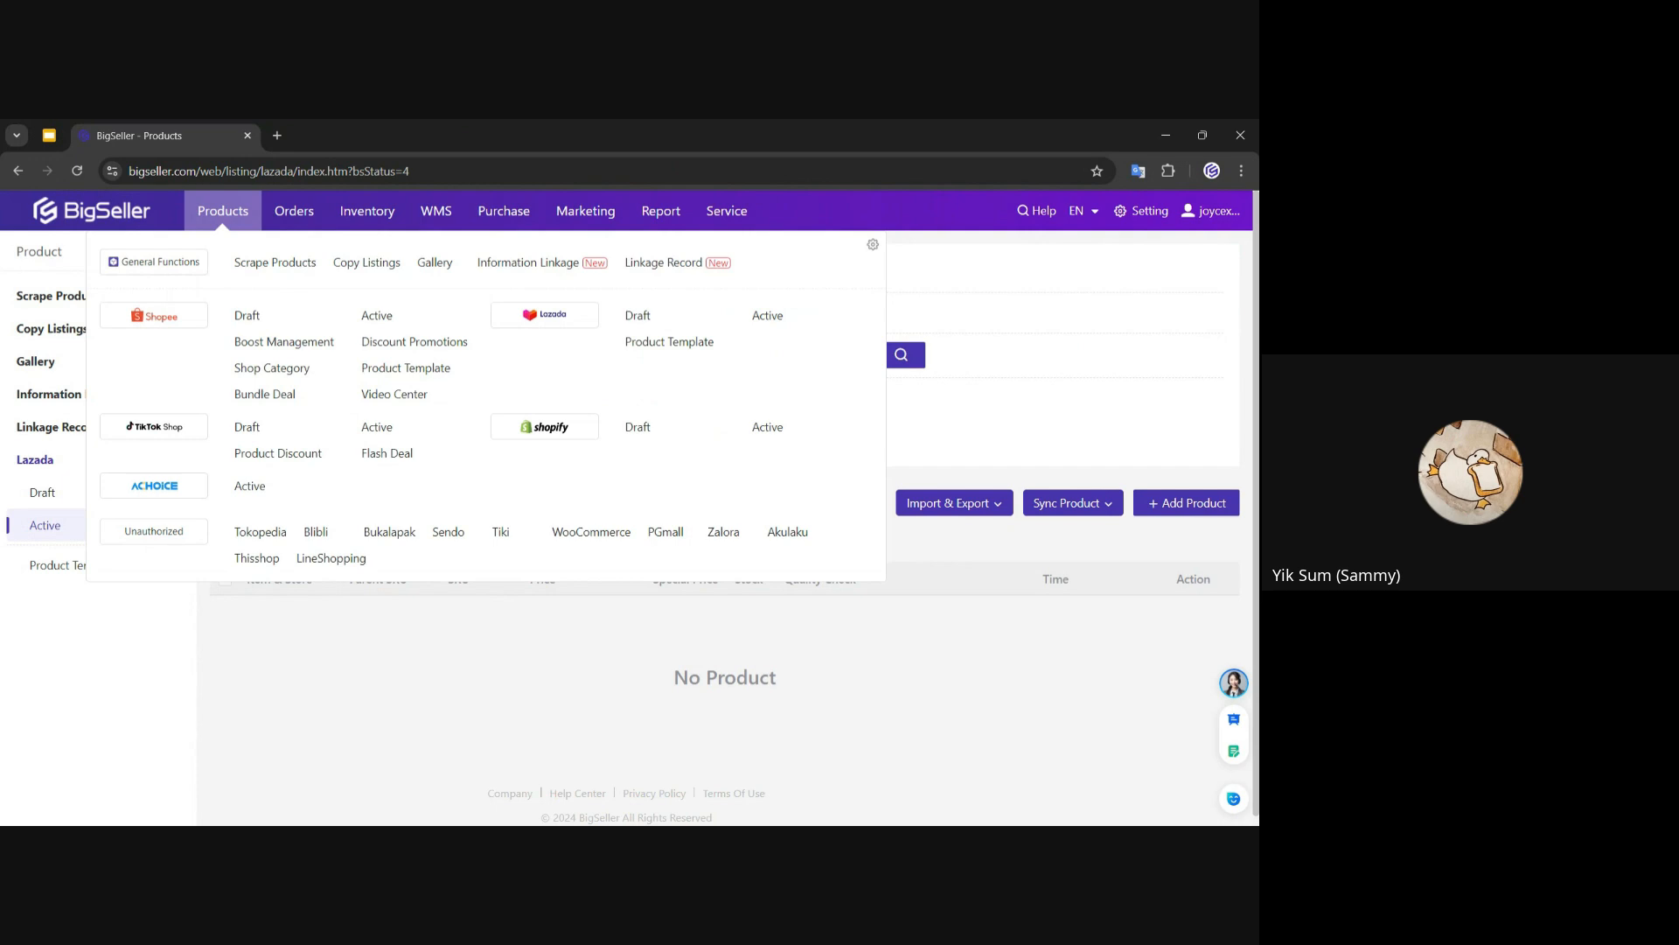
left_click(377, 428)
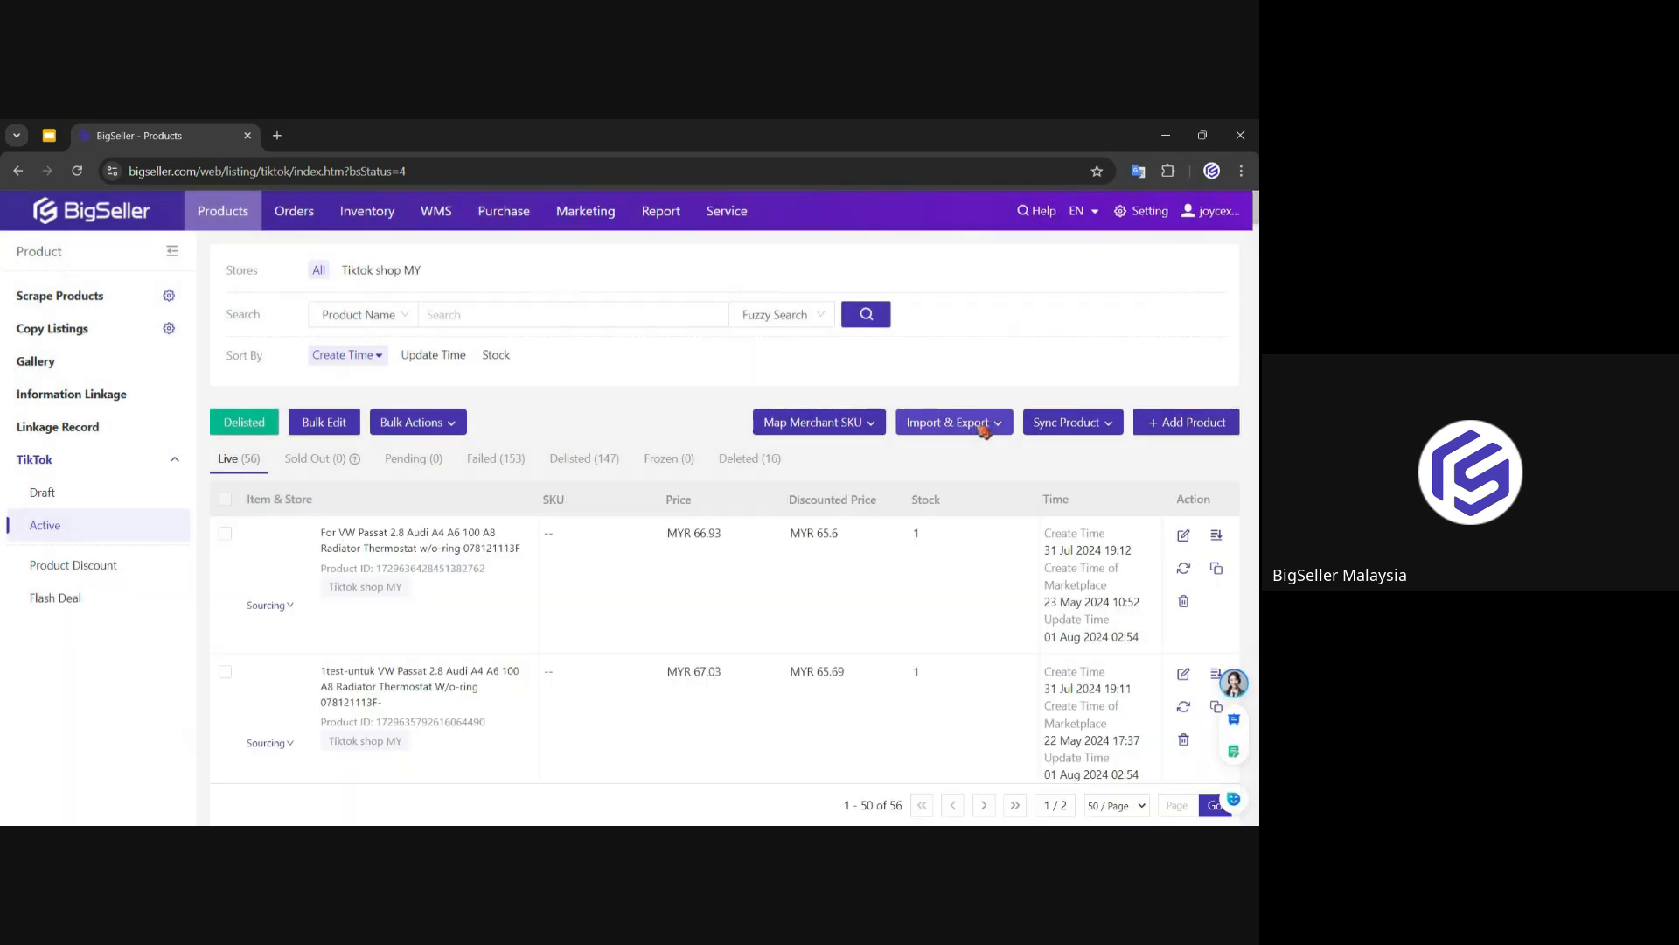
mouse_move(983, 430)
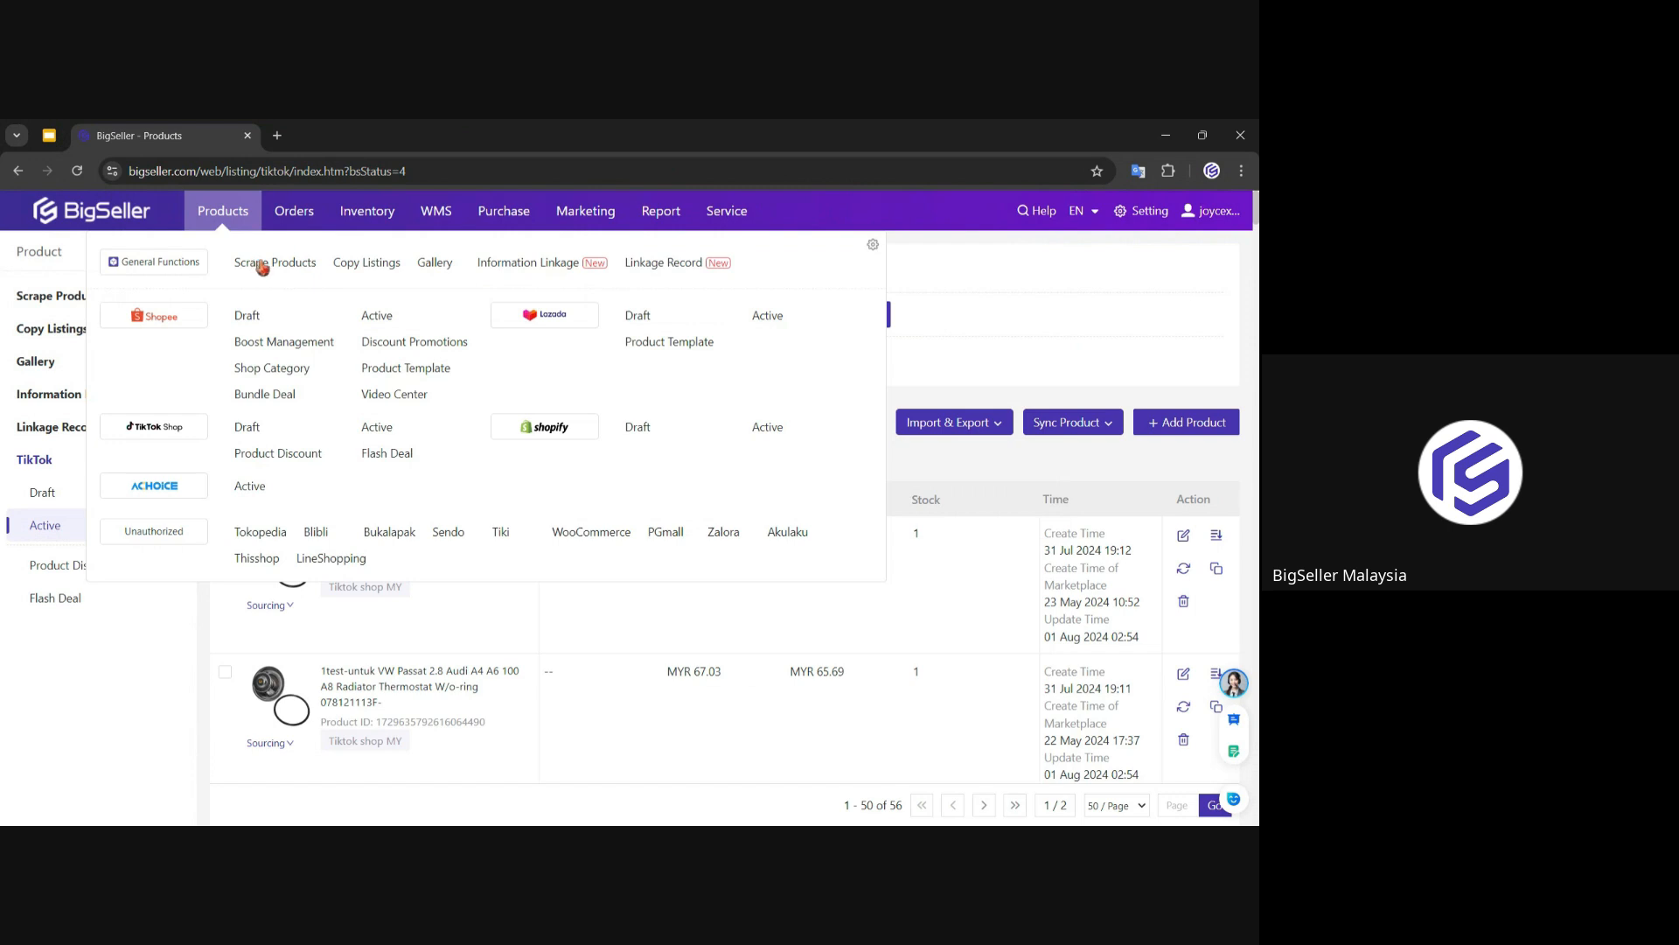
scroll(584, 484, "down", 10)
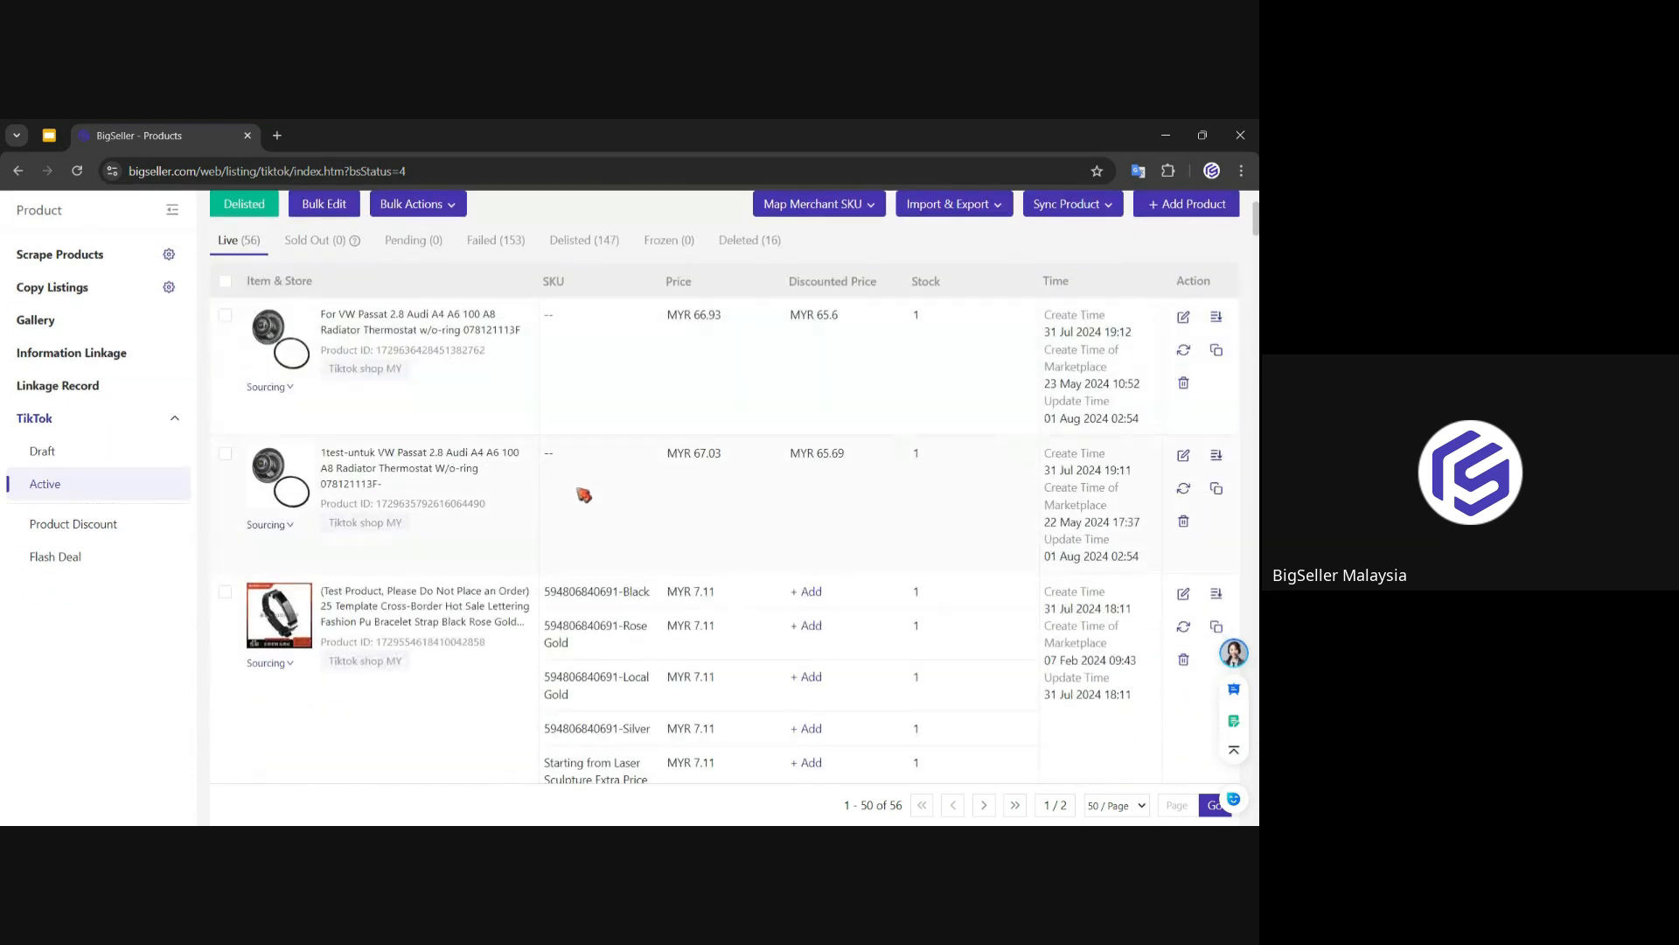
scroll(585, 484, "up", 12)
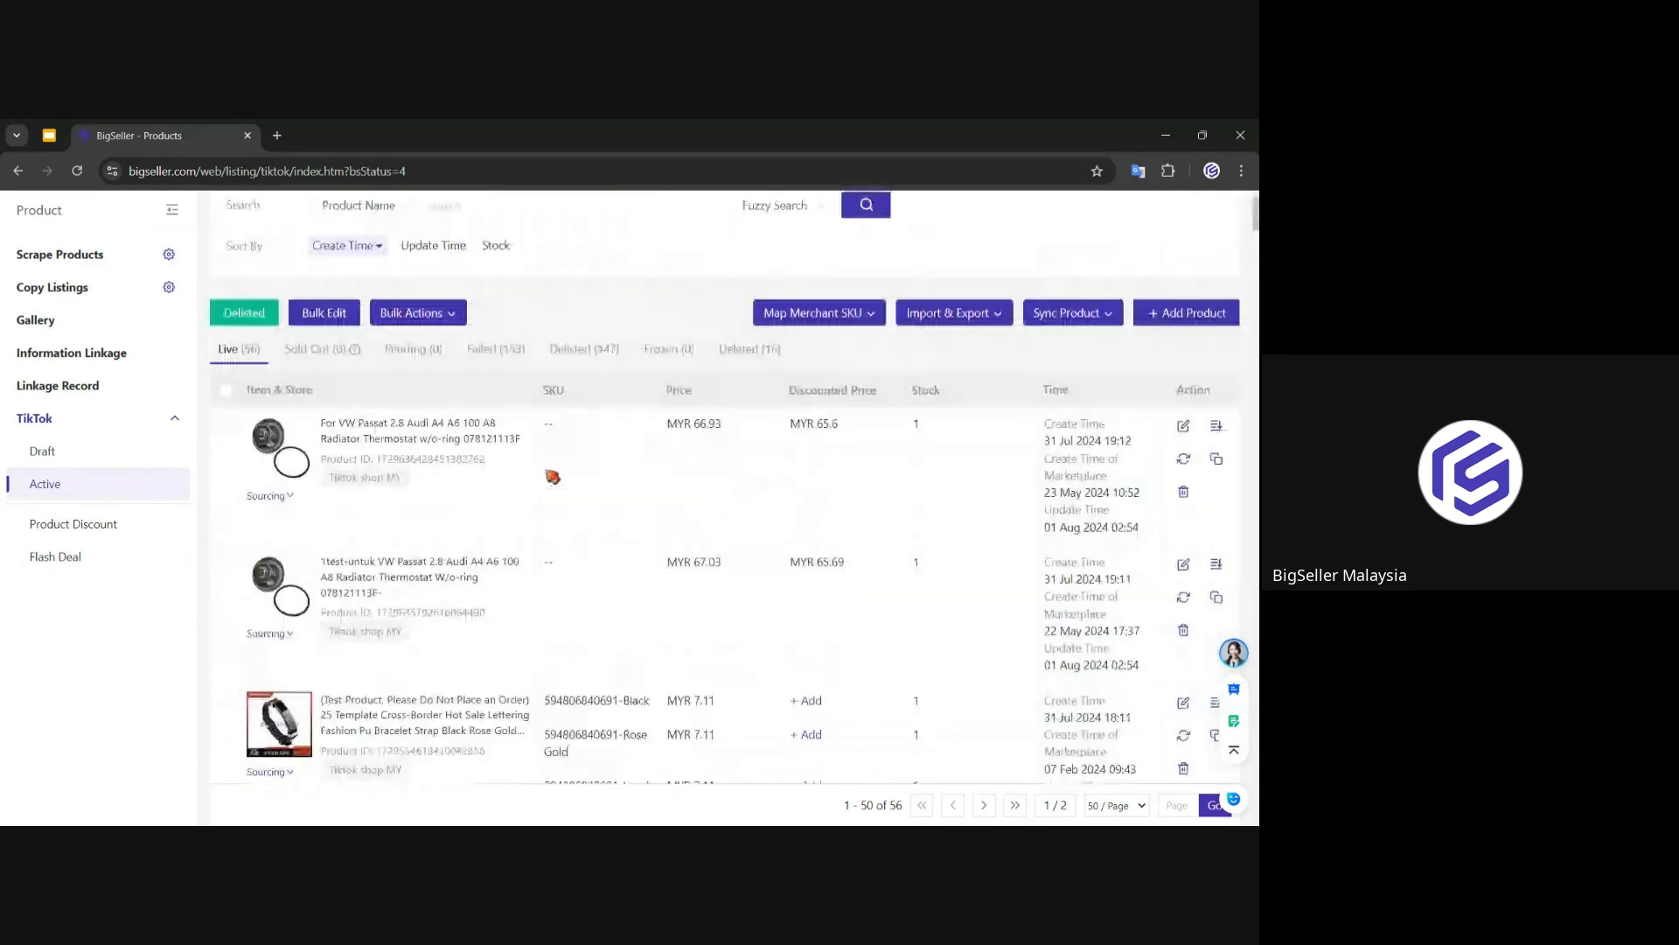
Step: Copy the new Shopee listing ABCHGHMNDS CLO. - TAKE SHAPE to the Lazada PH store's draft listings
mouse_move(207, 214)
left_click(364, 264)
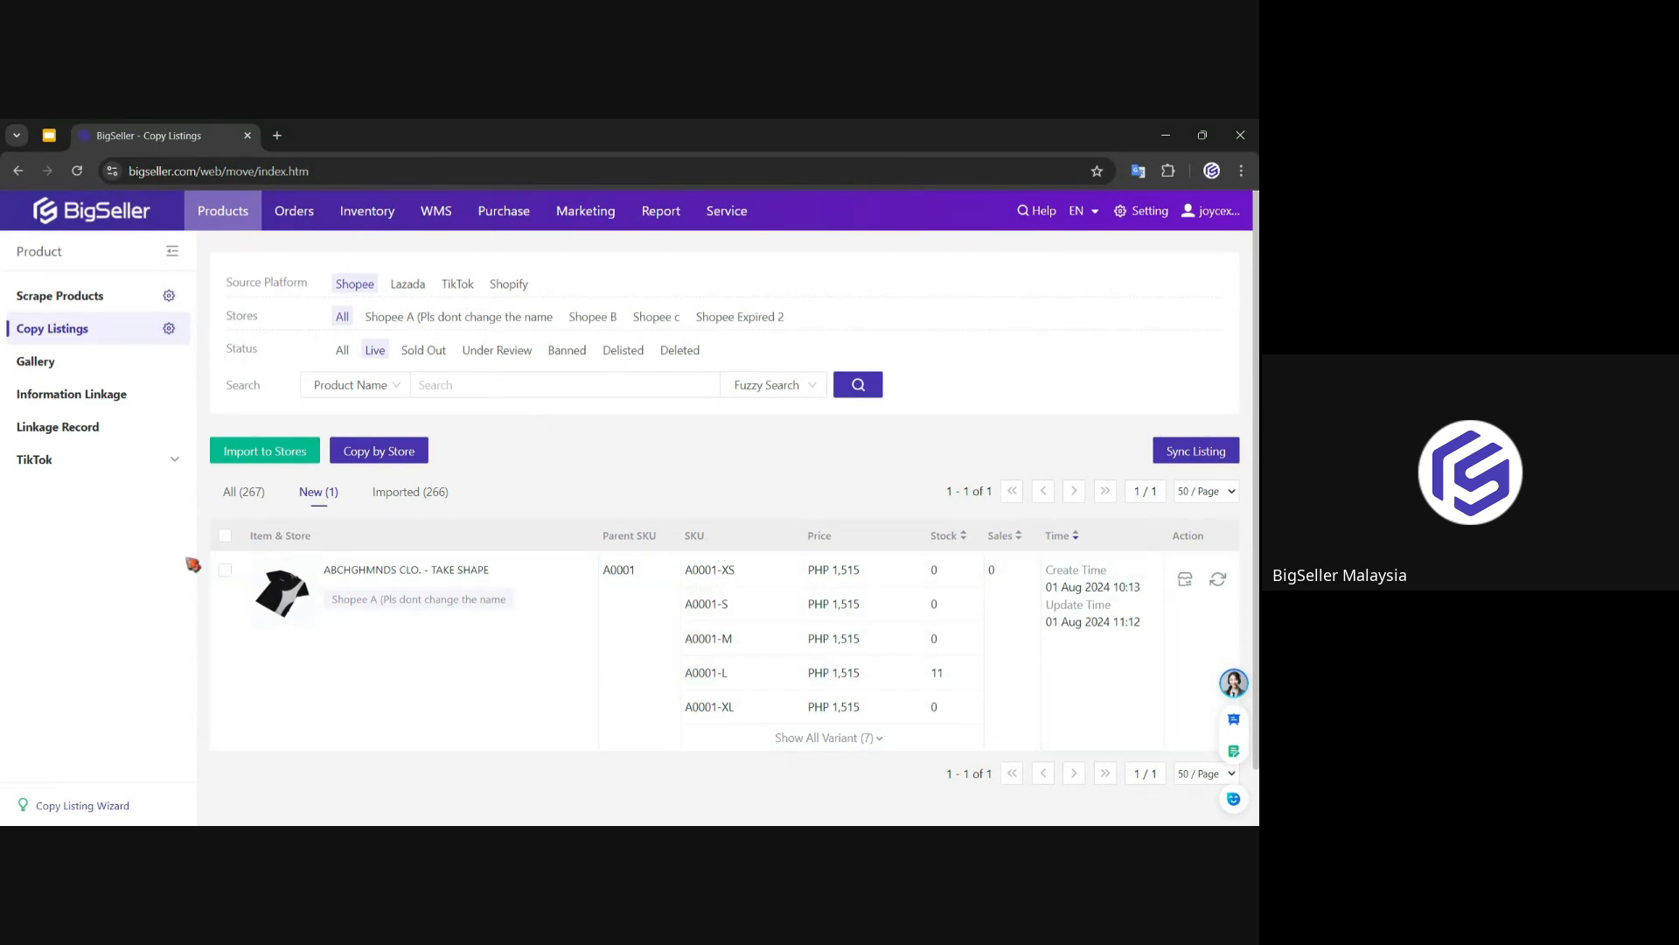
left_click(225, 571)
left_click(264, 450)
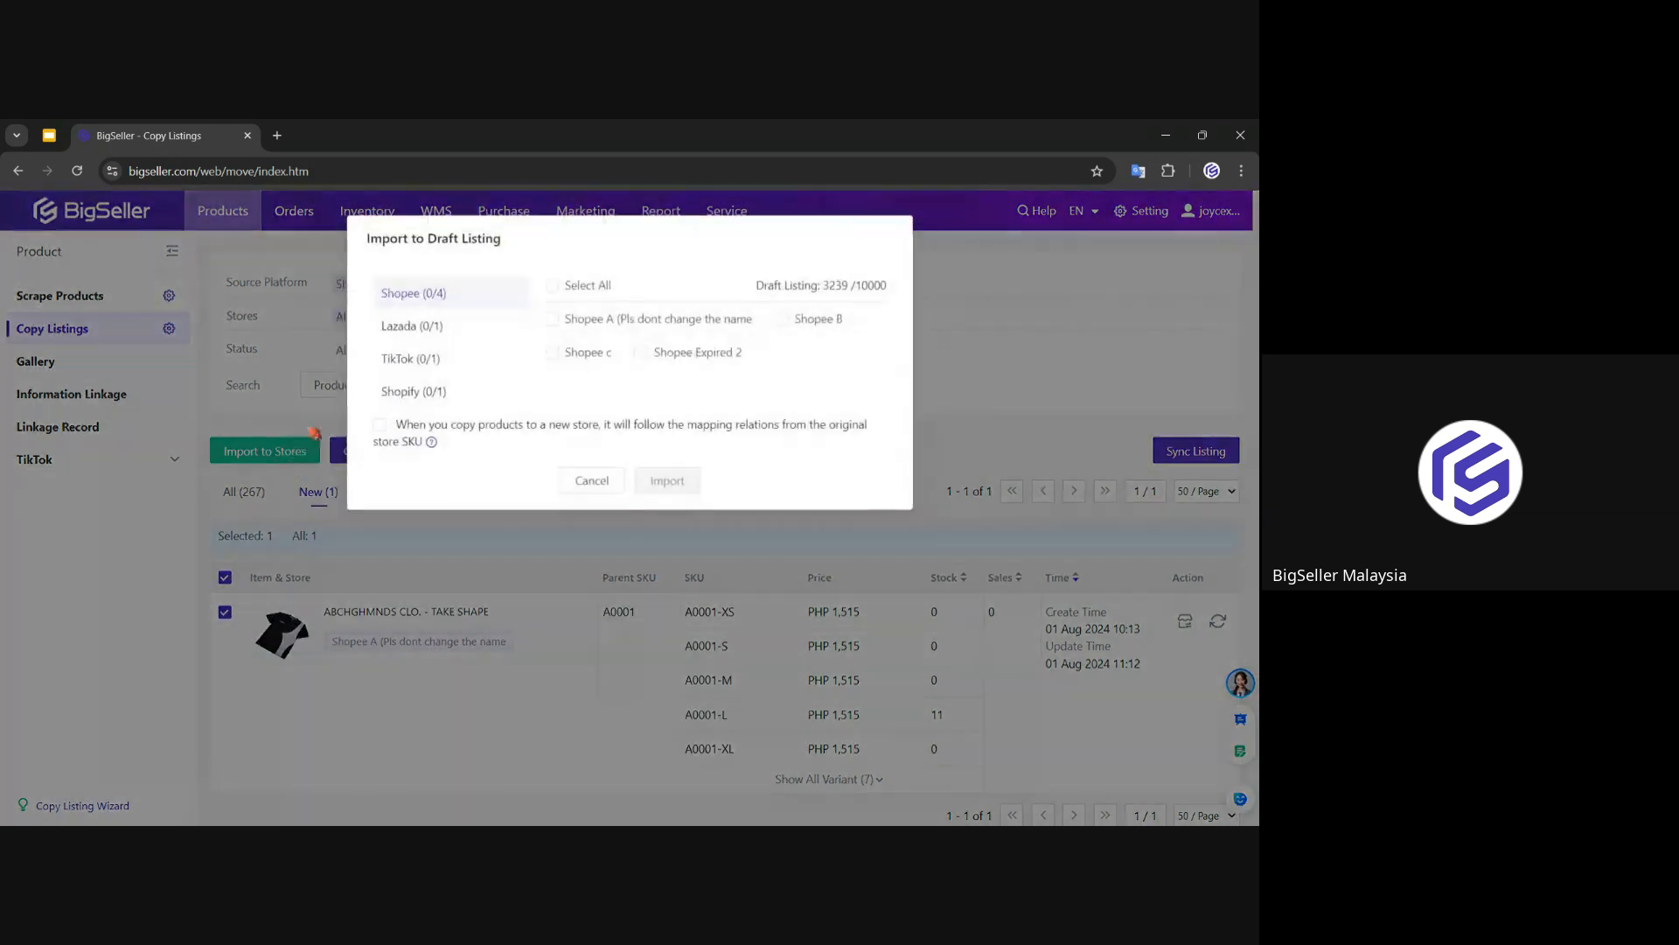
left_click(429, 329)
left_click(606, 321)
left_click(666, 479)
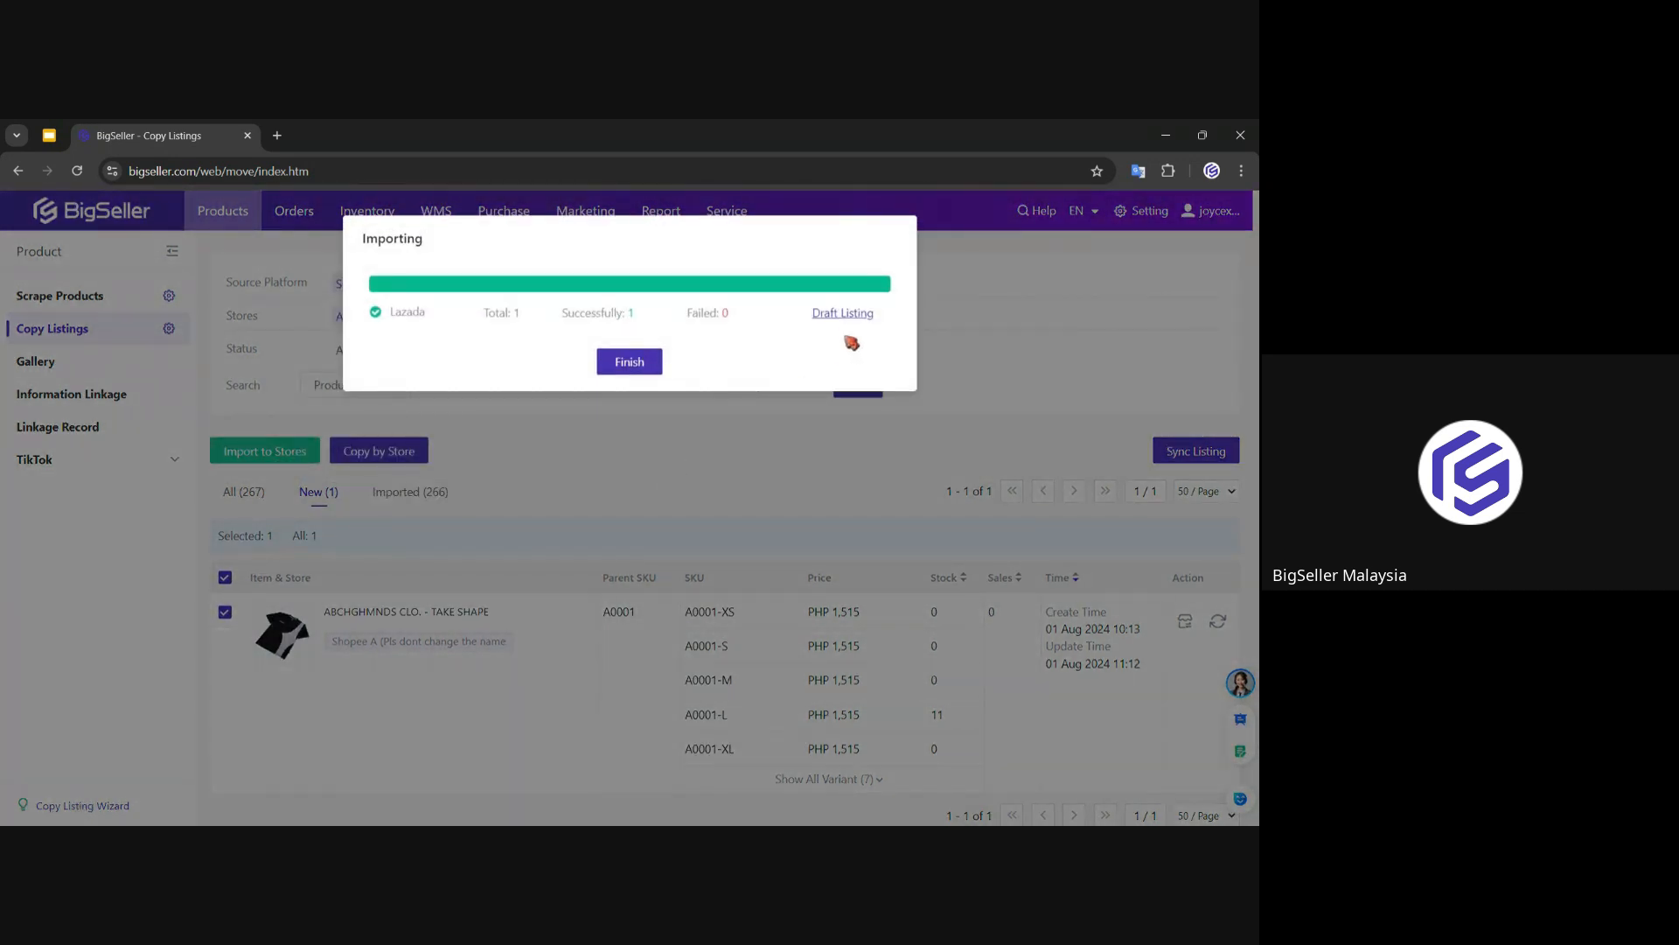
Step: Open the Lazada draft listings and examine the Parent SKU and variation SKUs of the imported product
left_click(846, 322)
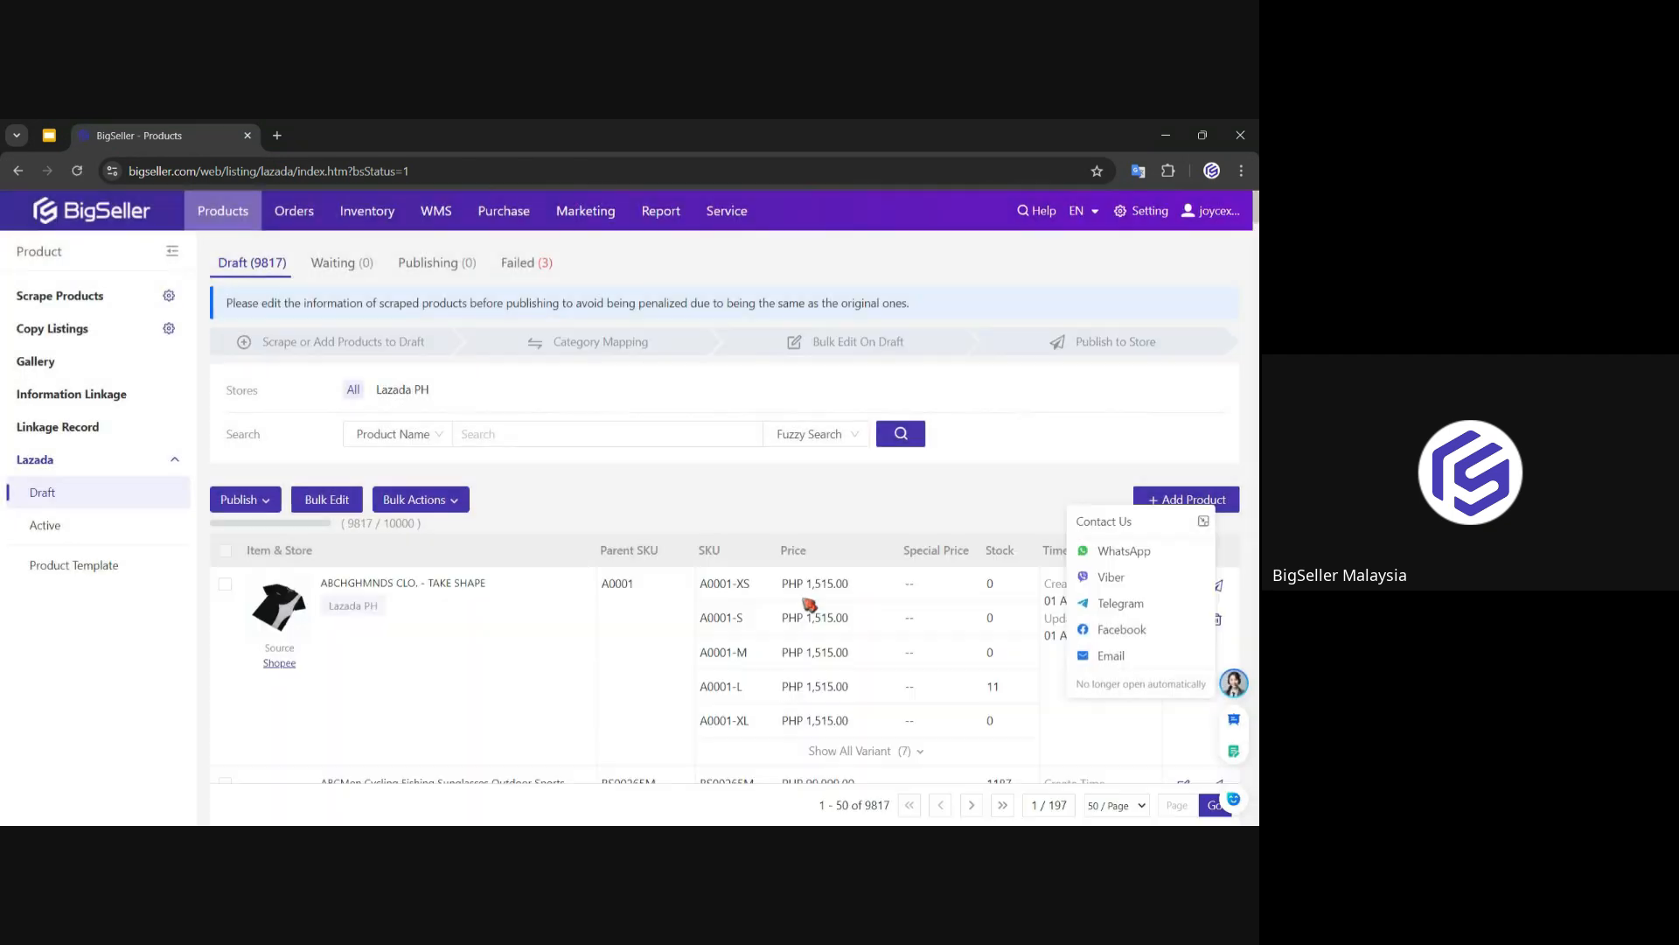
scroll(808, 604, "down", 1)
scroll(808, 603, "down", 1)
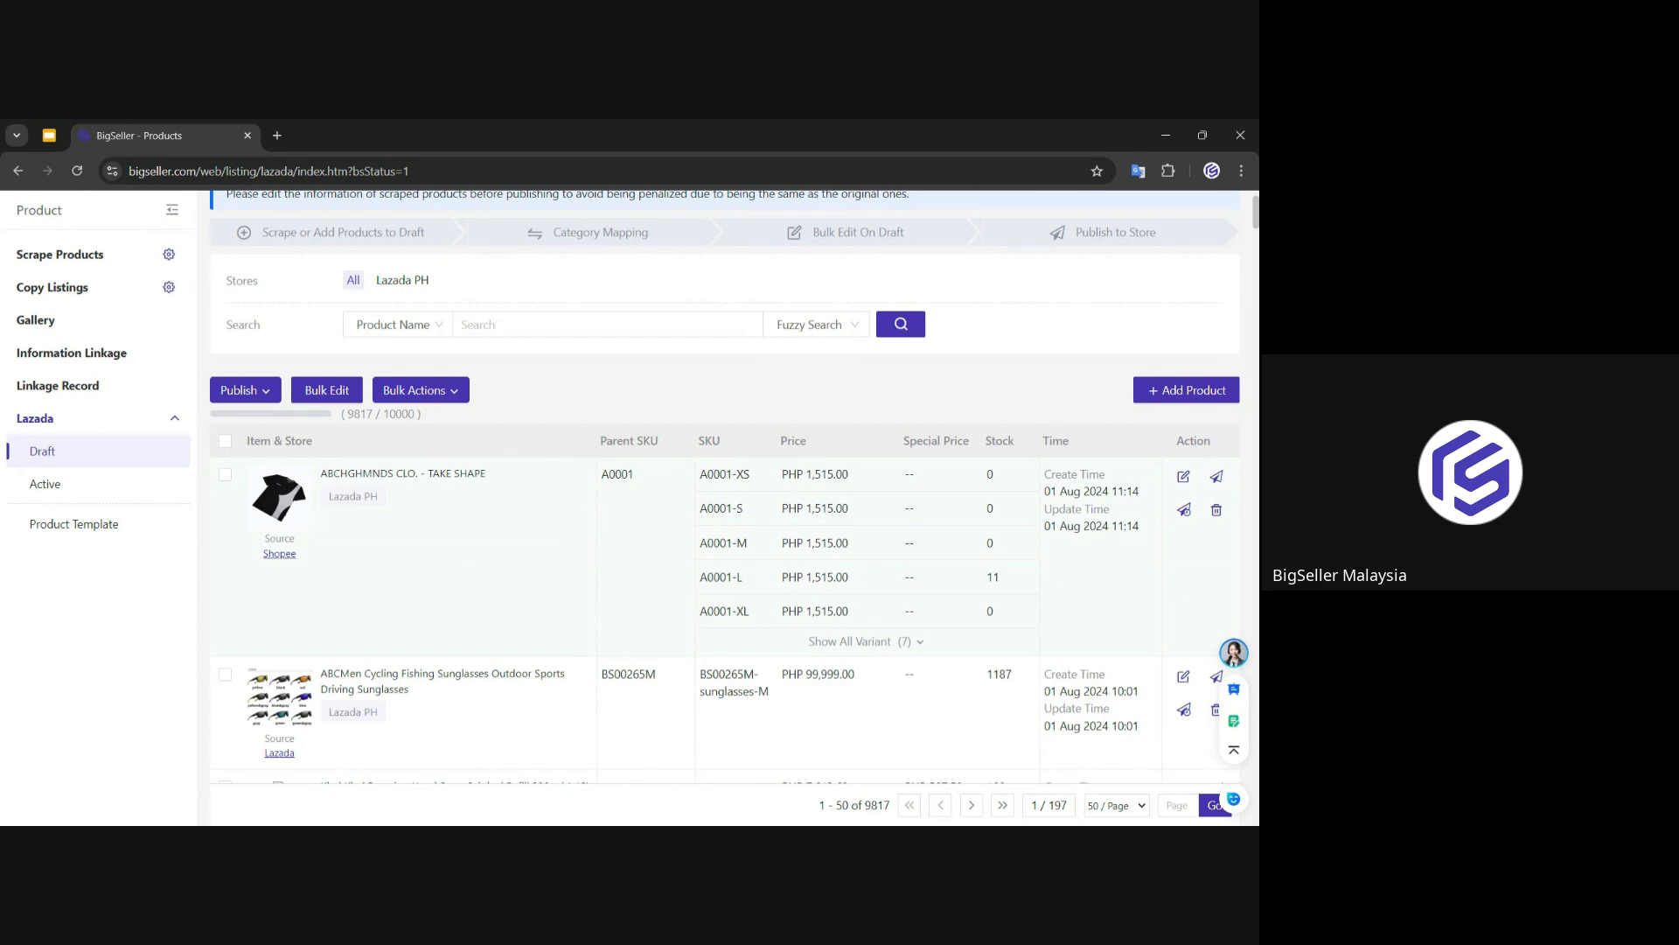
Step: Open the Lazada draft ABCHGHMNDS CLO. - TAKE SHAPE for editing and choose its brand
mouse_move(298, 530)
left_click(1214, 478)
left_click(558, 586)
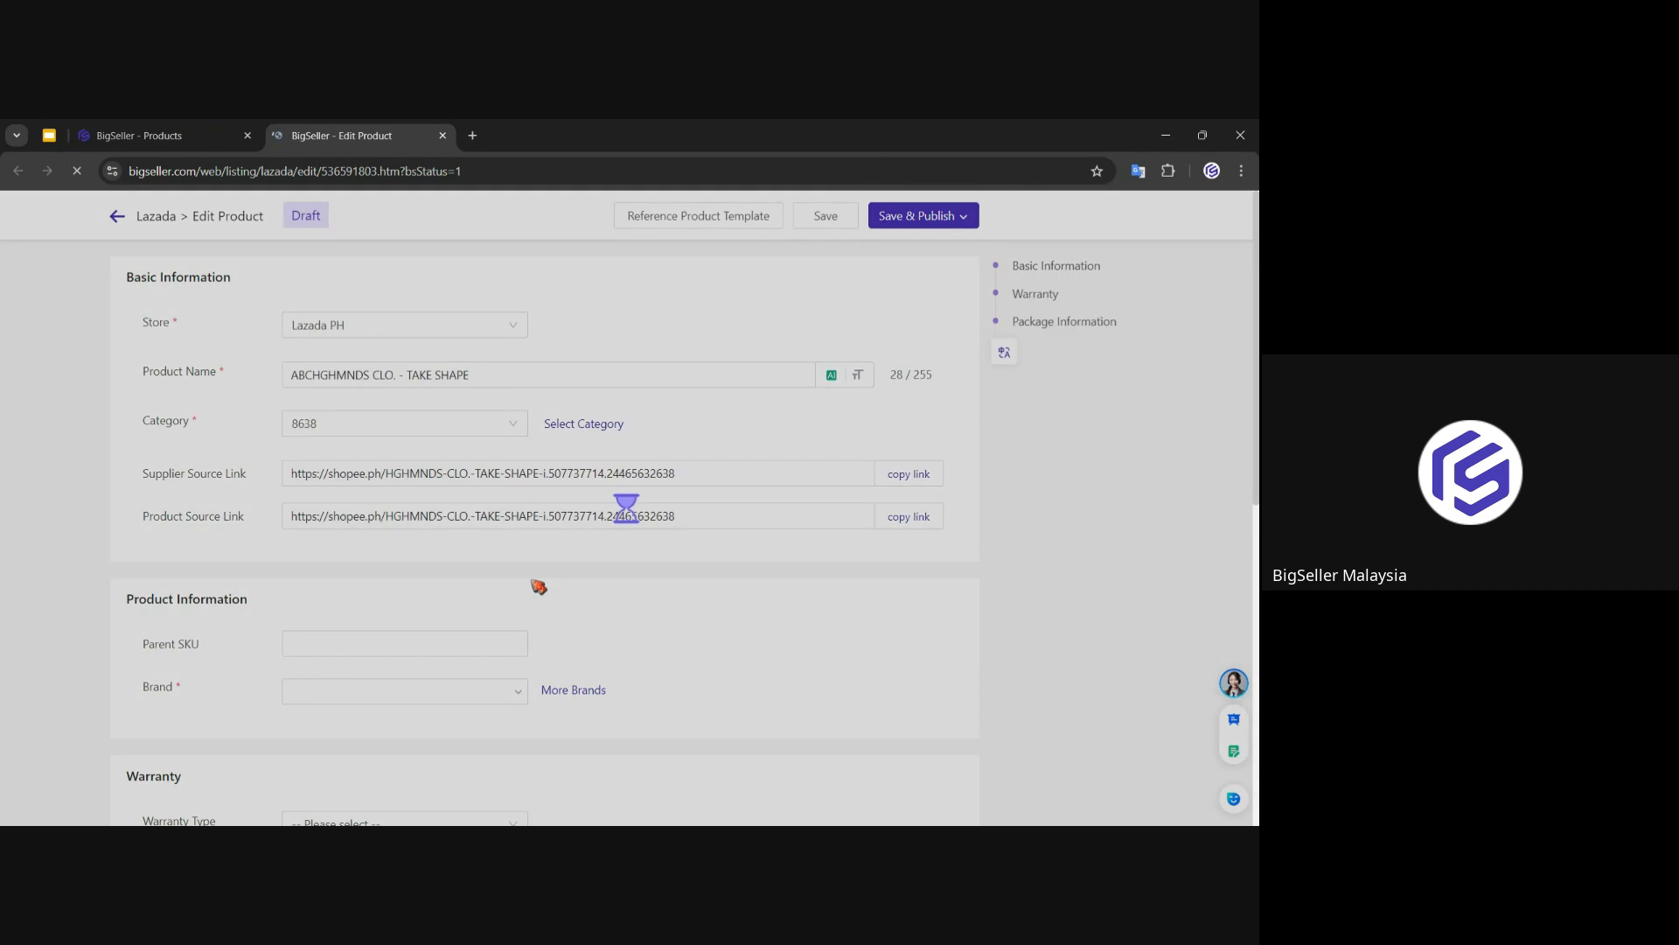
scroll(524, 584, "down", 8)
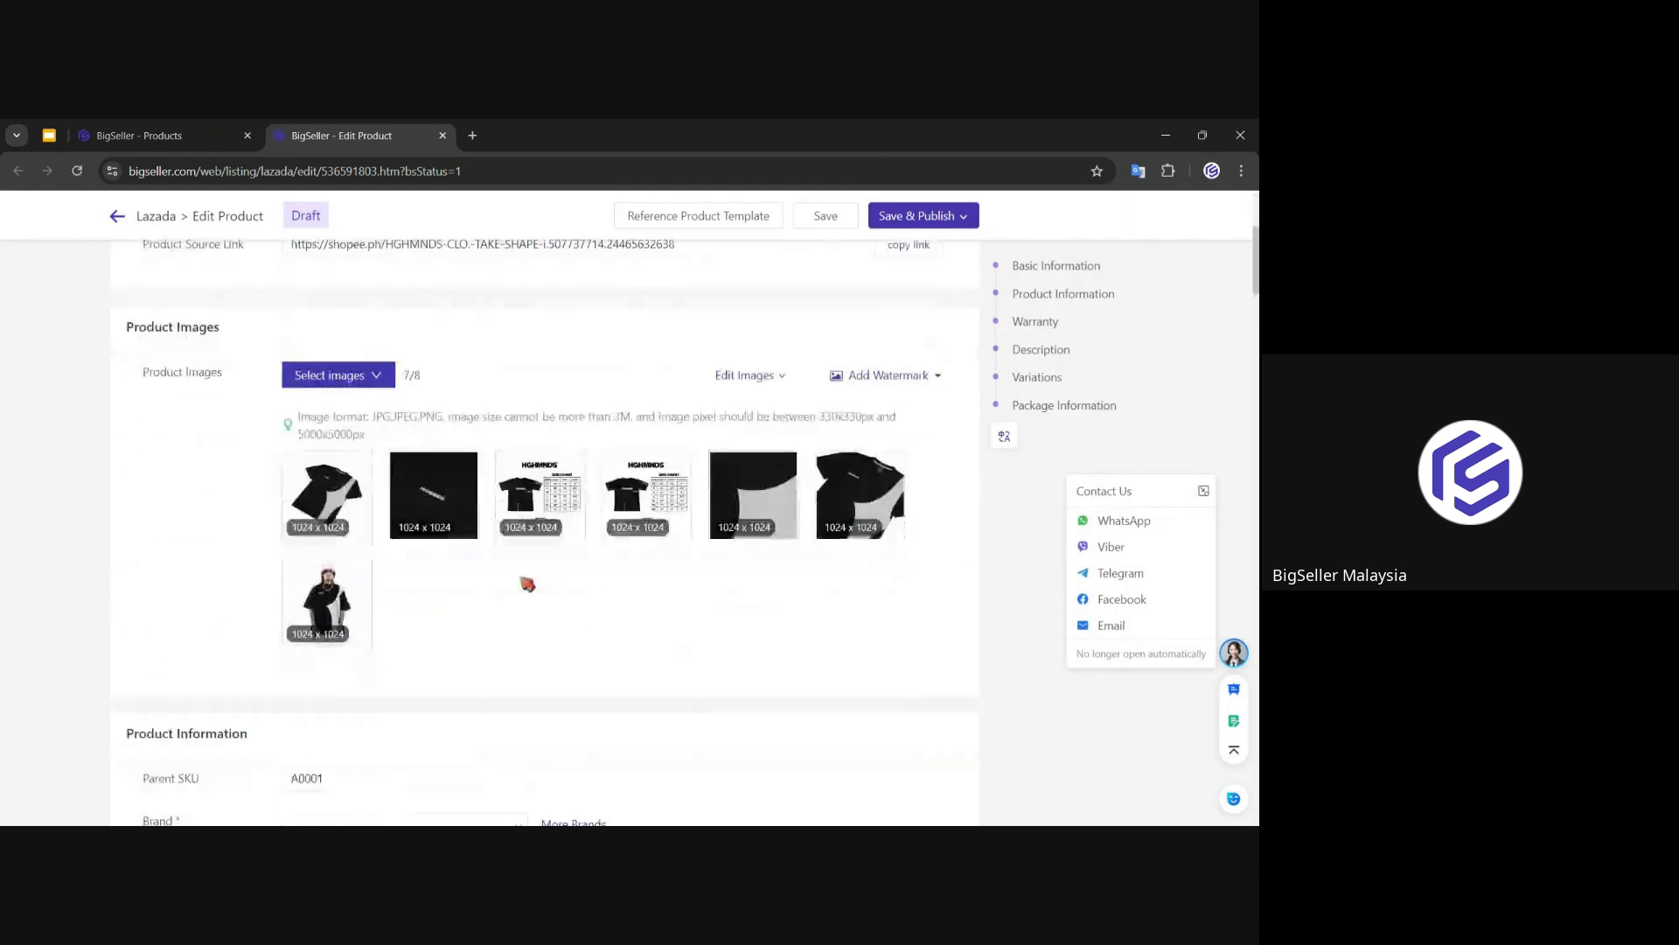
scroll(527, 584, "down", 6)
scroll(526, 584, "up", 5)
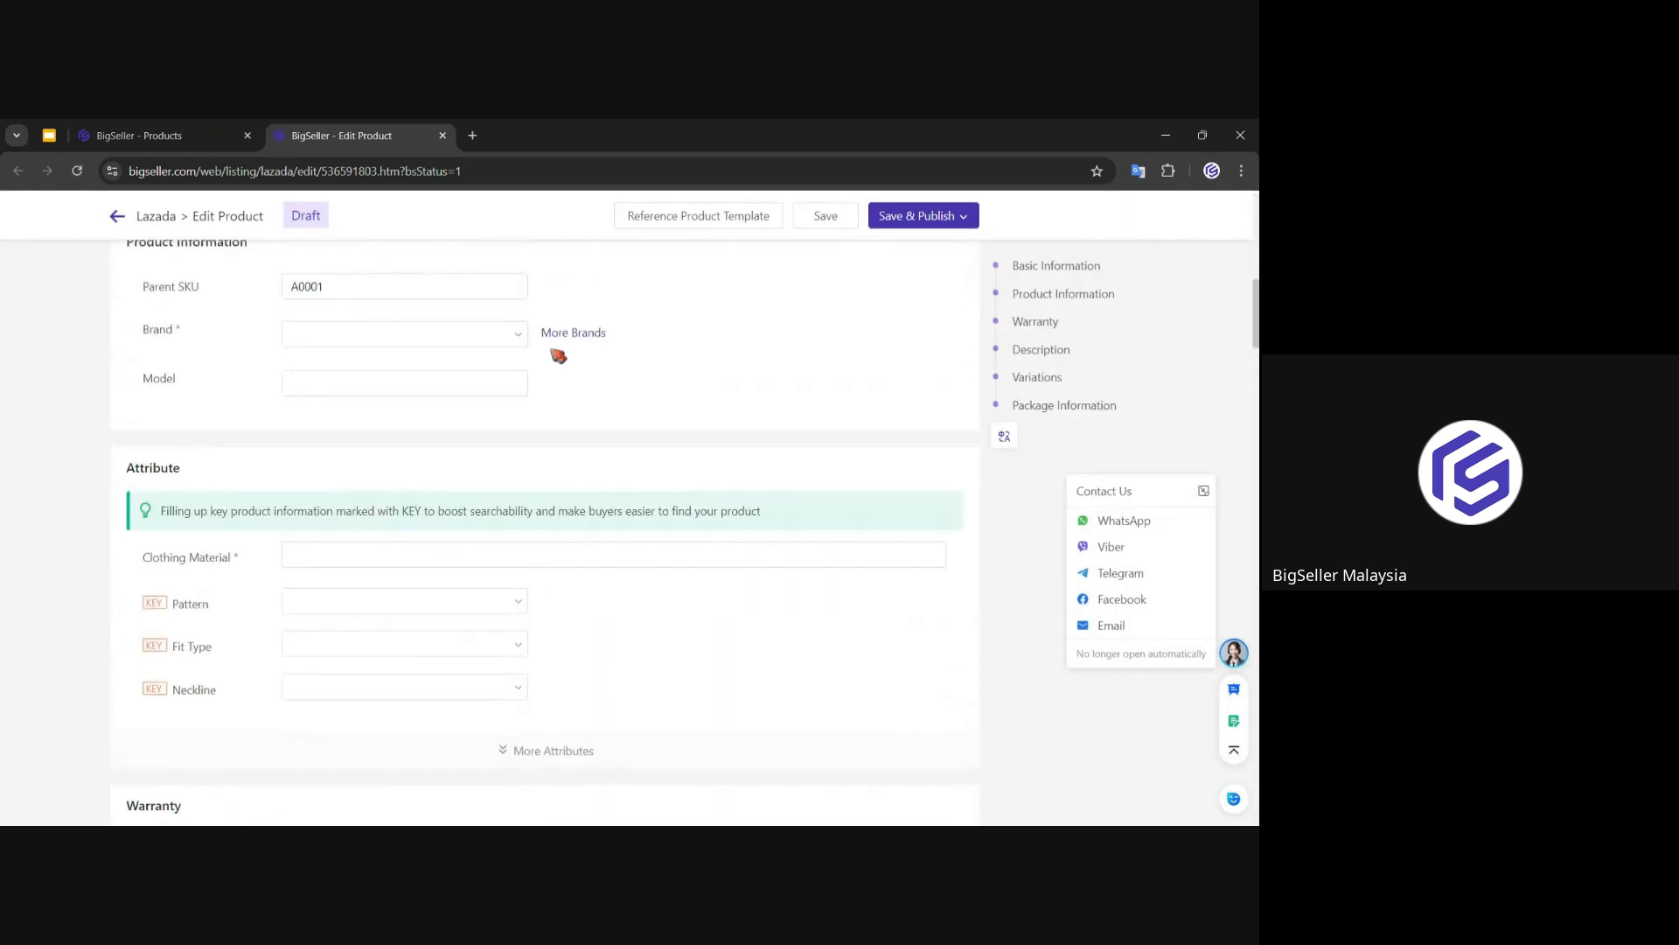
left_click(516, 337)
left_click(514, 365)
scroll(723, 494, "down", 12)
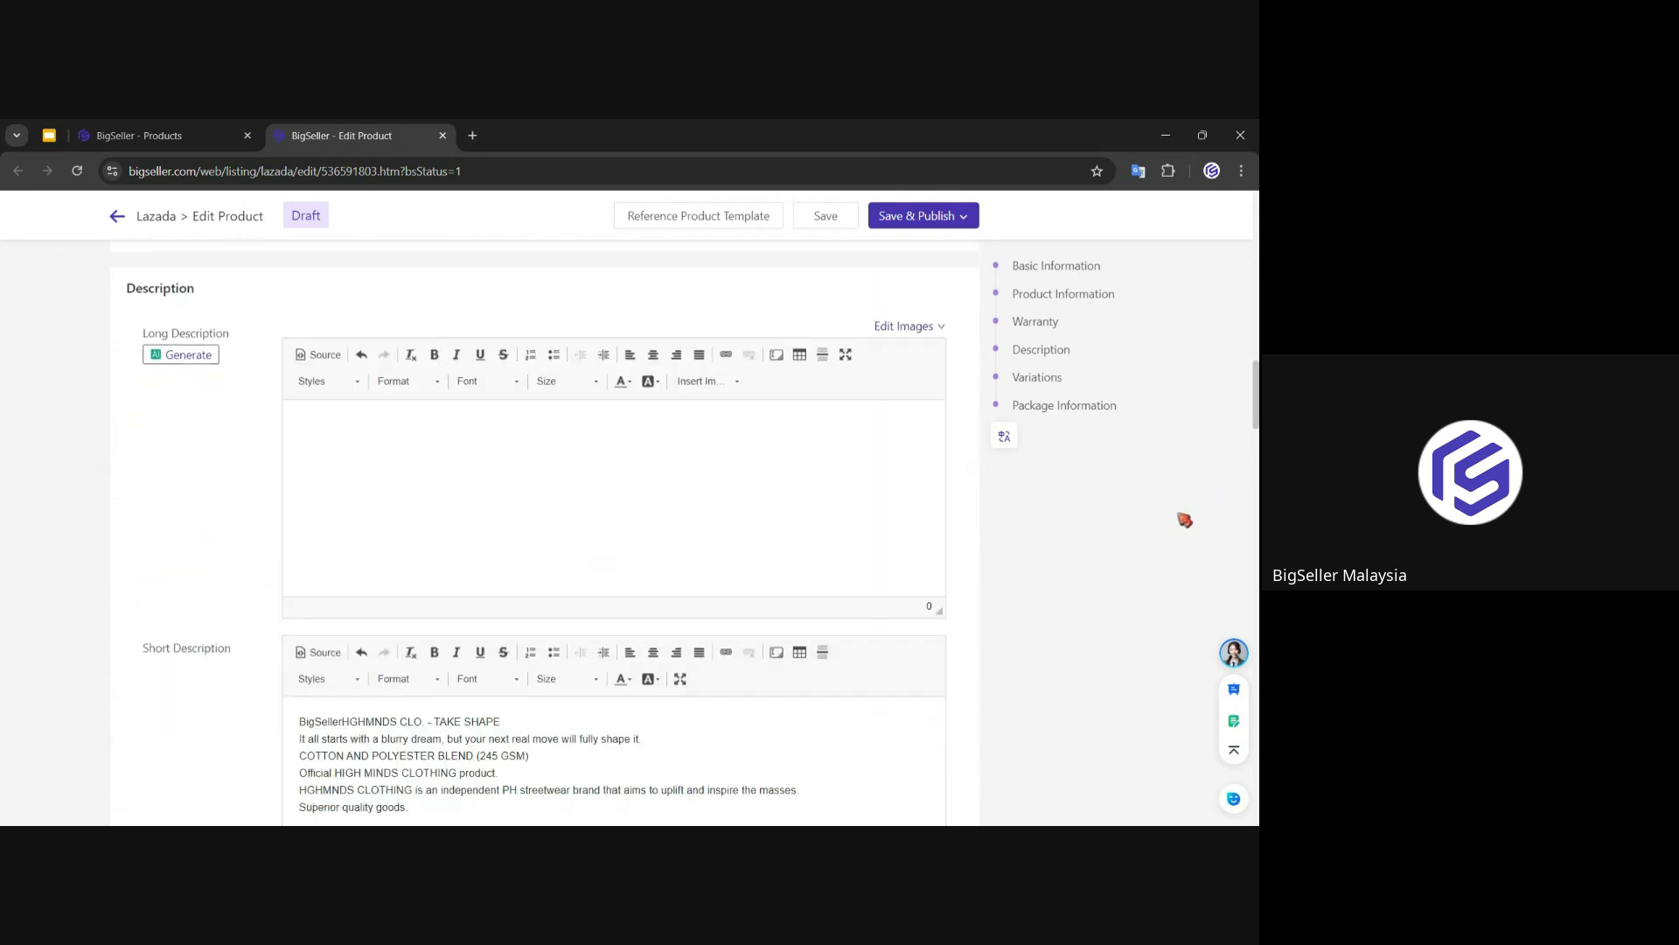
Step: Bulk change the price of all size variations in the Lazada draft to PHP 99999
scroll(1142, 525, "down", 10)
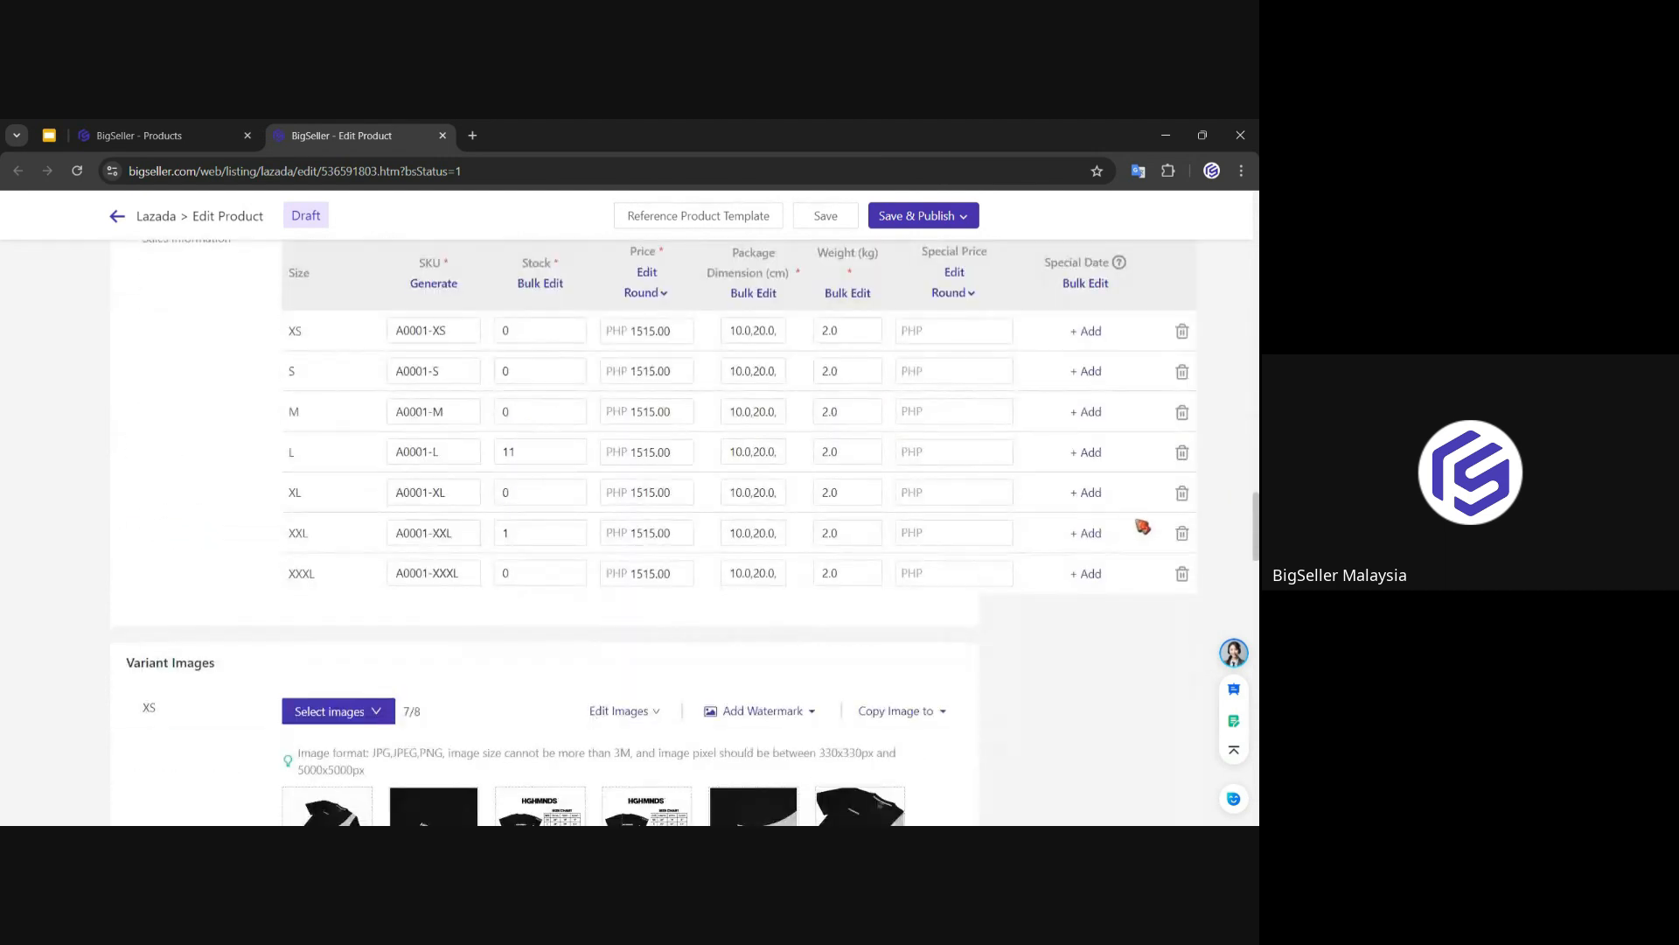
left_click(647, 272)
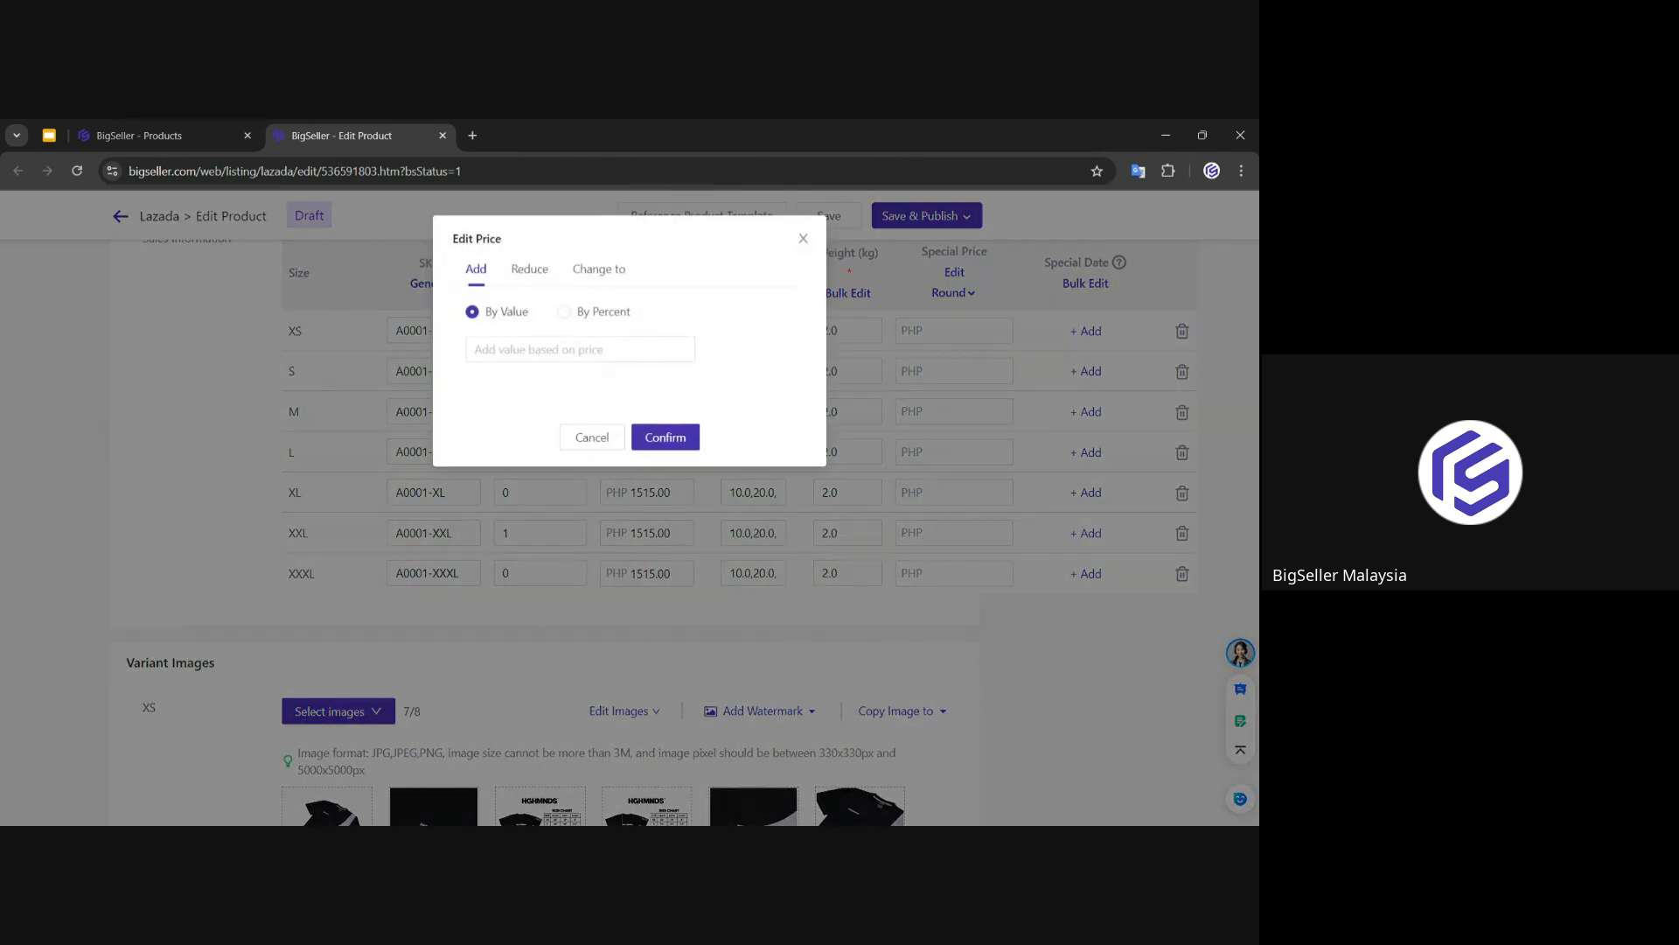
left_click(600, 270)
type("99")
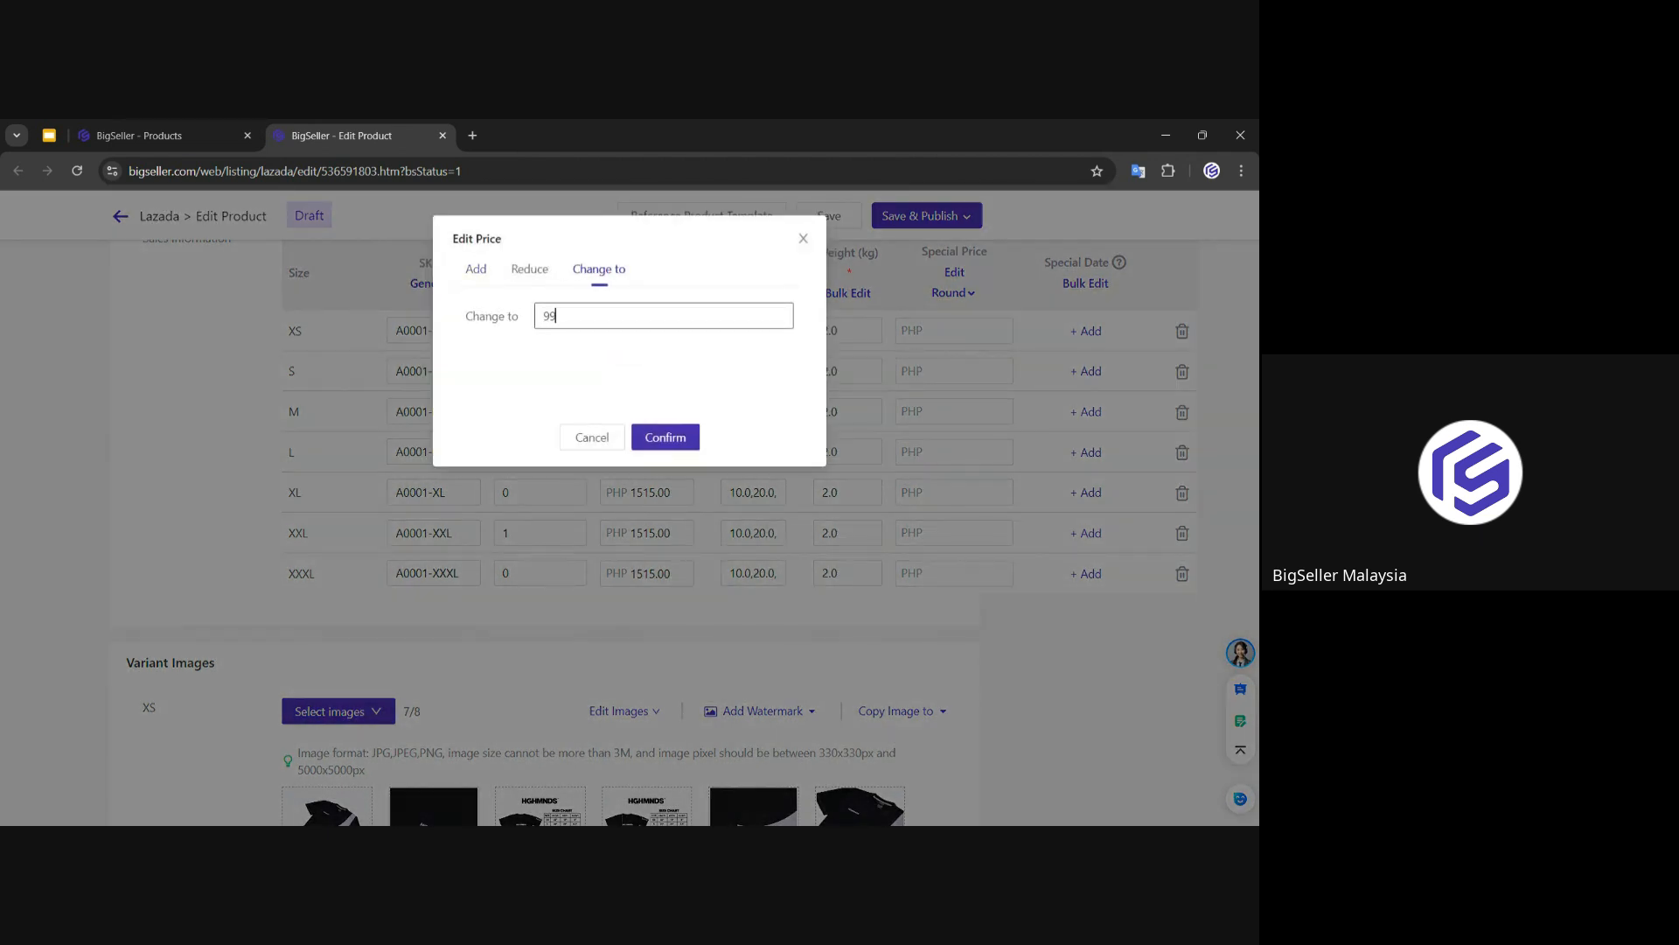
type("999")
left_click(663, 434)
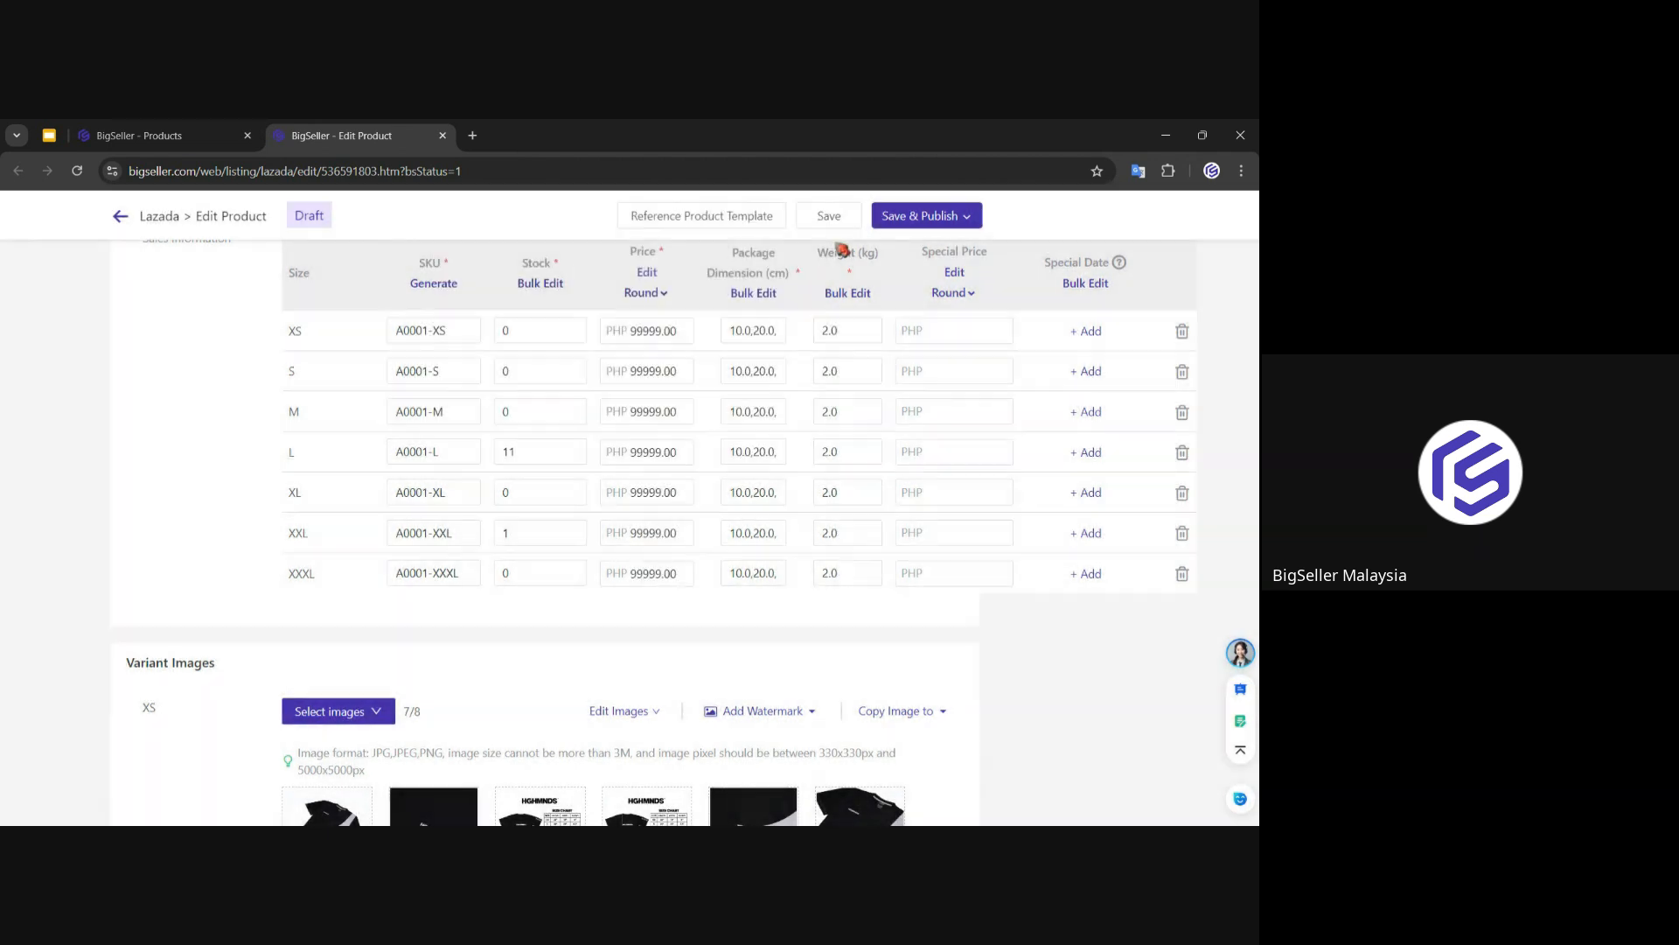
Step: Set the required Clothing Material attribute to Challis, publish the draft to Lazada and close the product's edit page
mouse_move(927, 218)
left_click(918, 248)
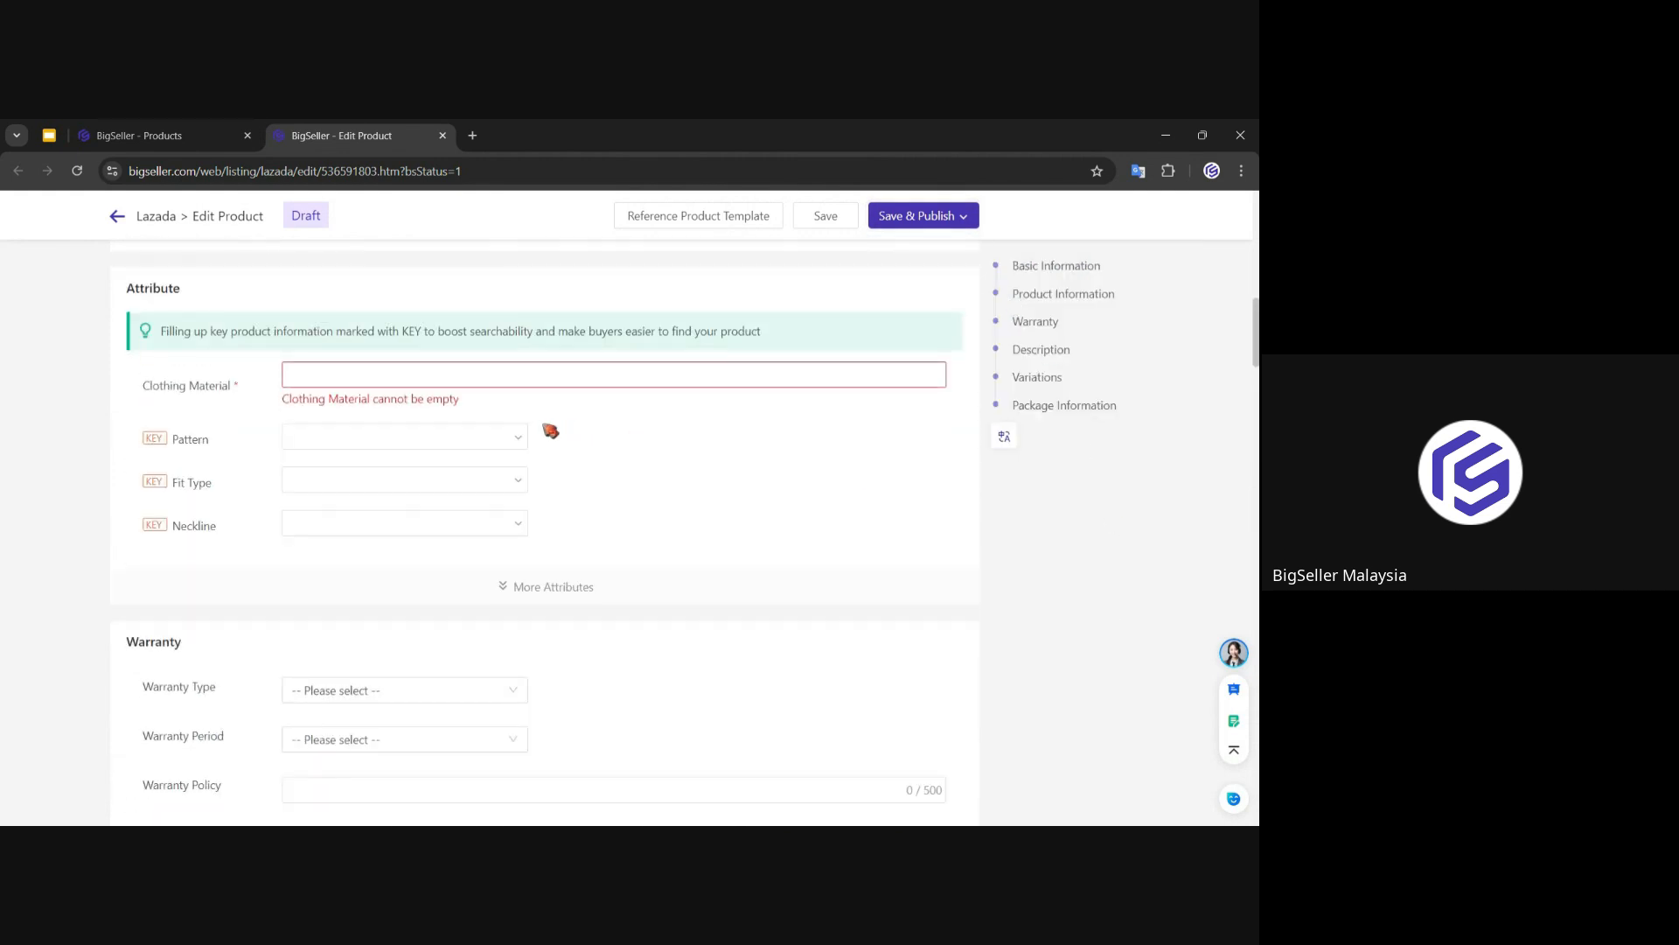
left_click(359, 376)
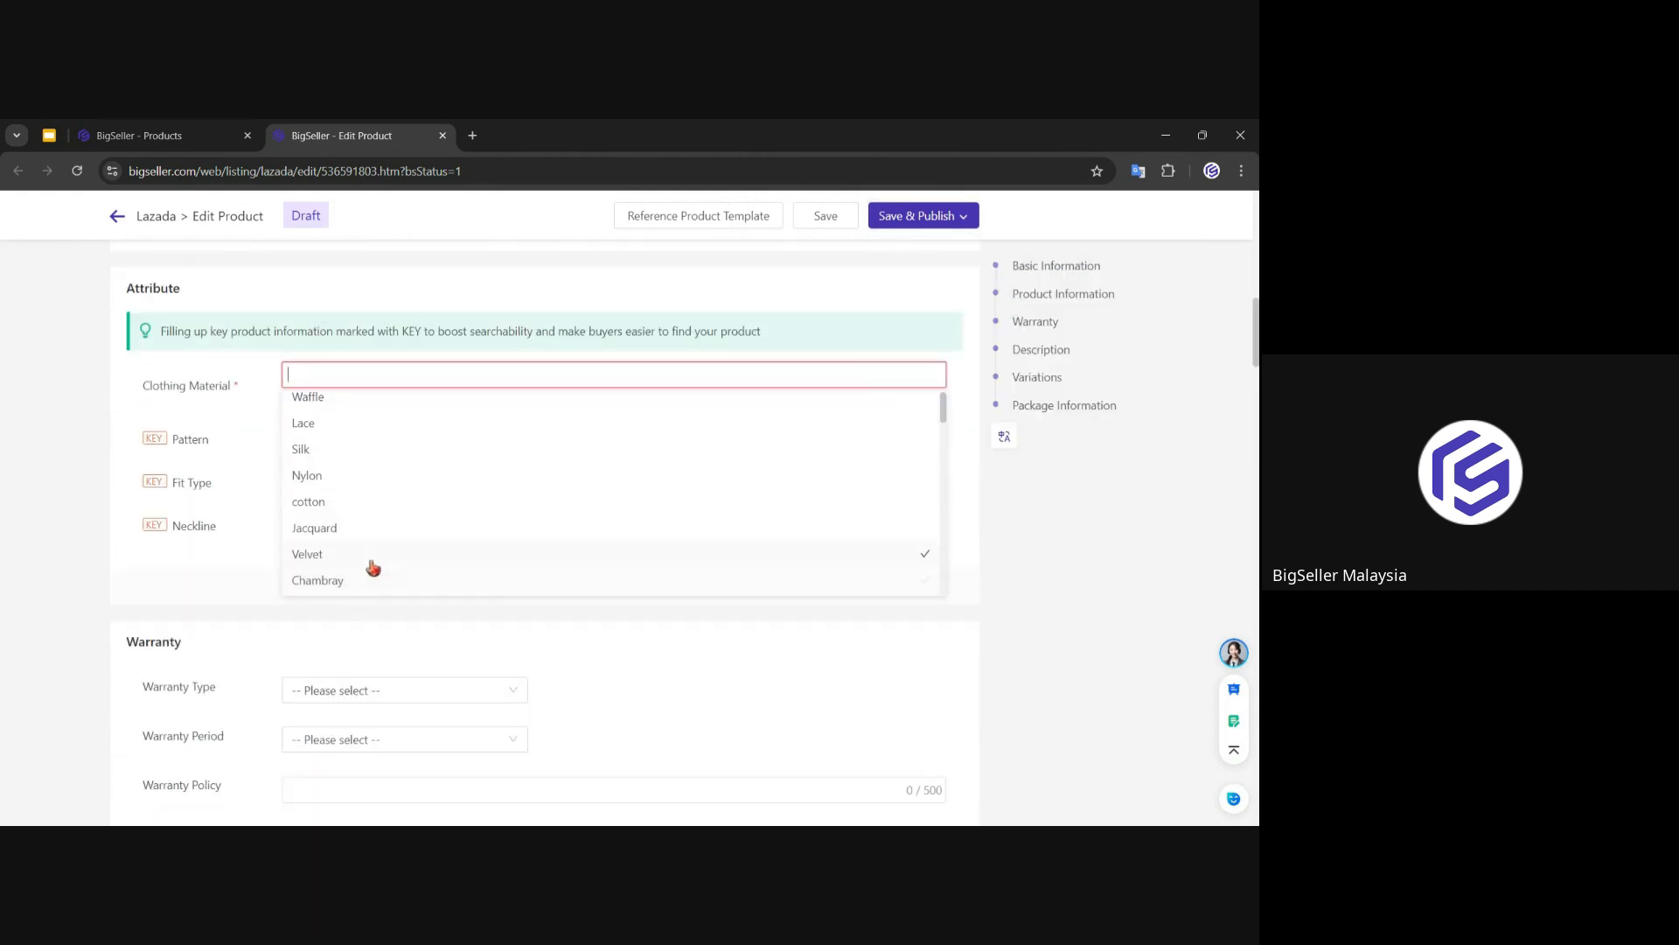
scroll(373, 569, "down", 15)
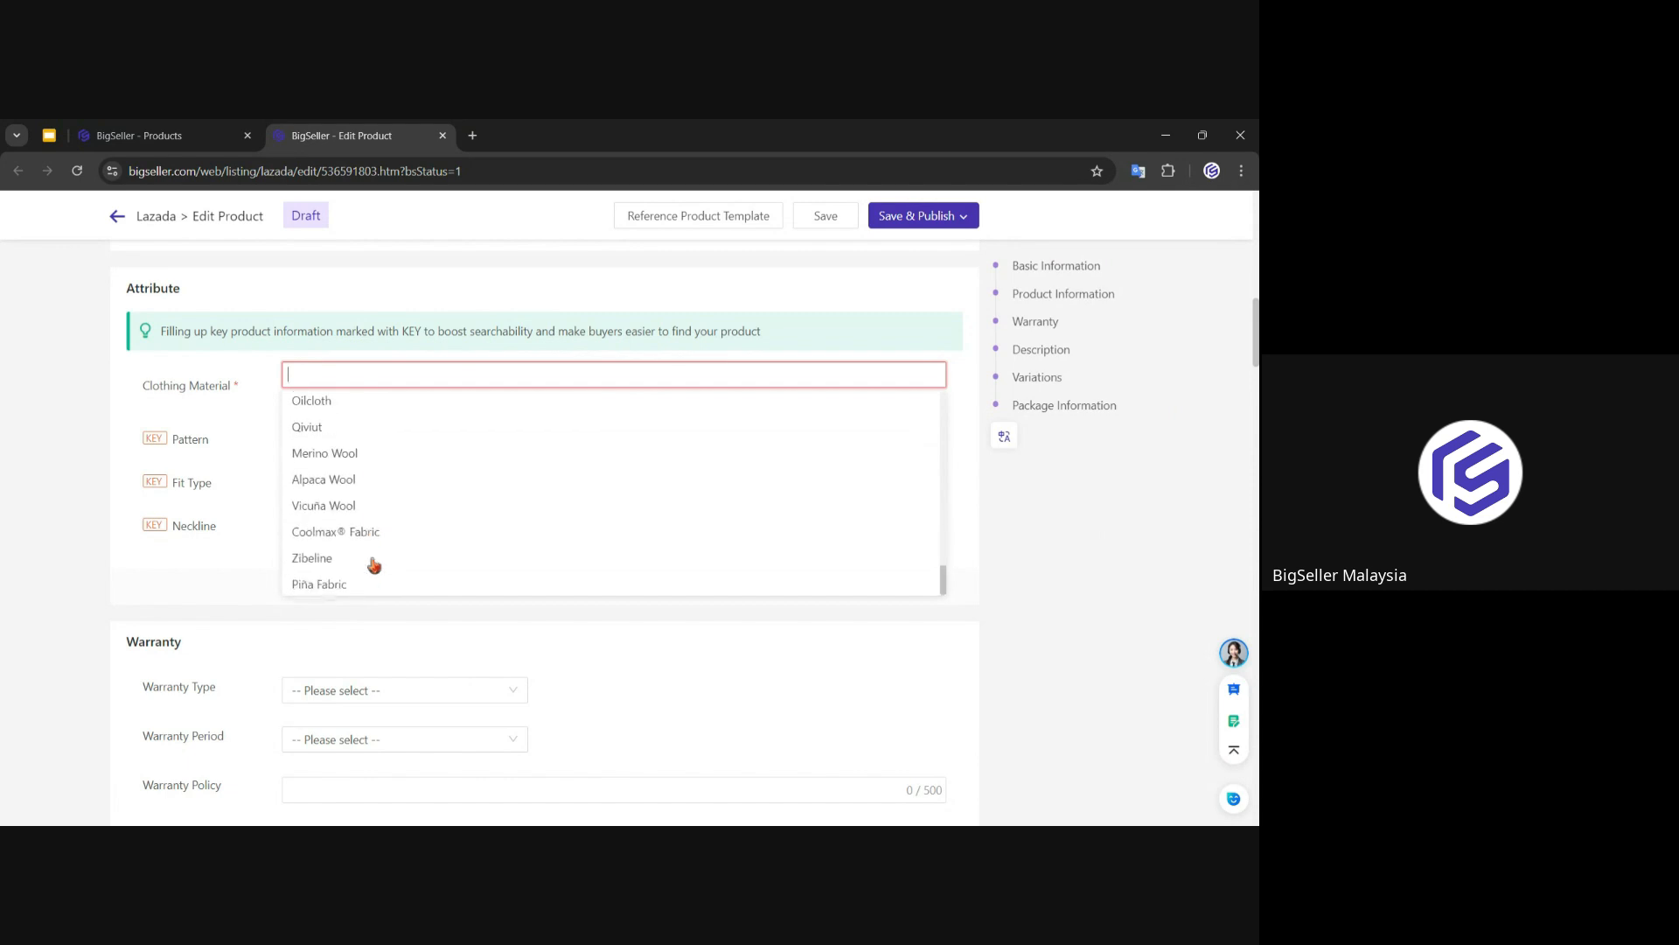
scroll(374, 562, "up", 6)
left_click(376, 542)
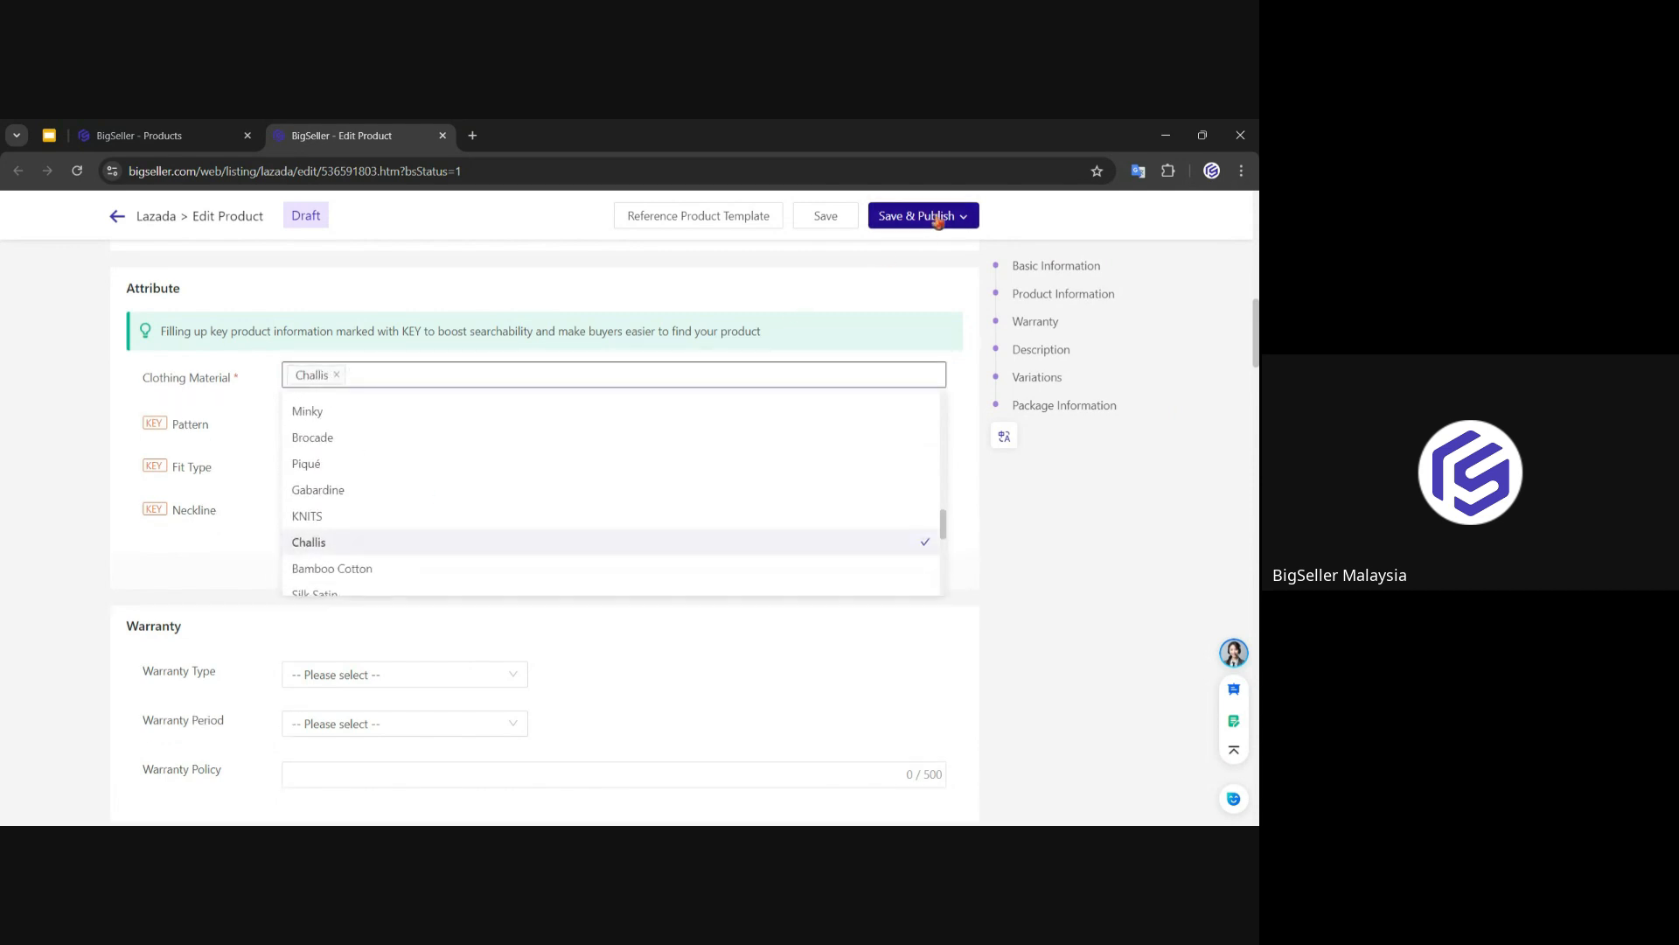
mouse_move(938, 221)
left_click(937, 252)
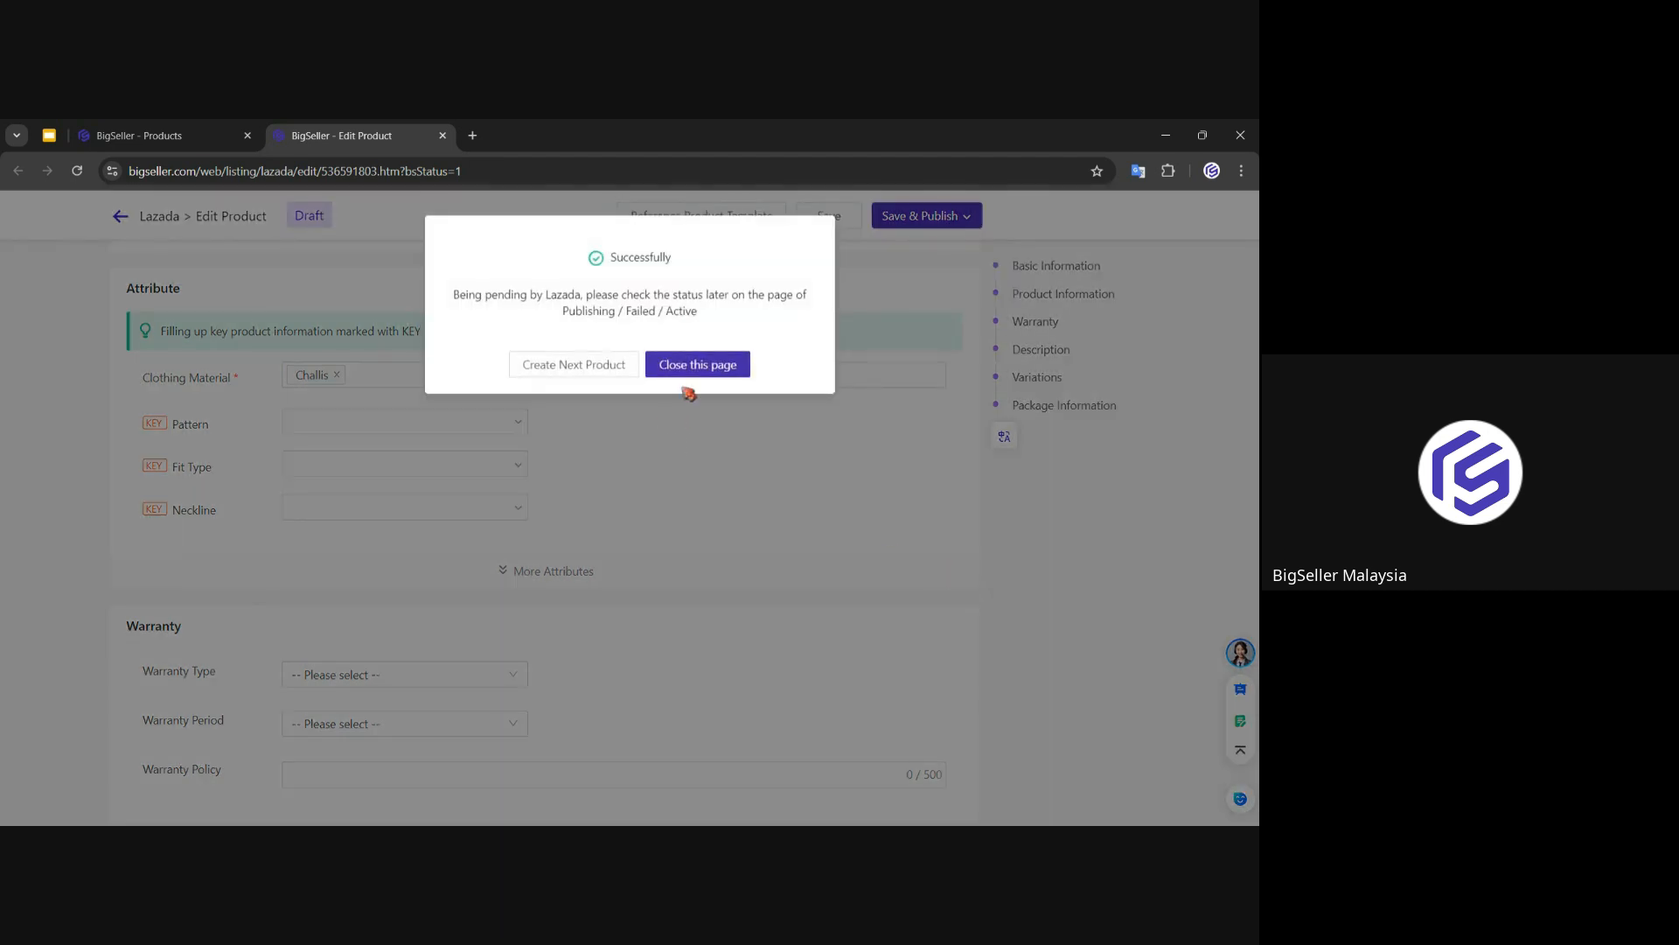
left_click(700, 367)
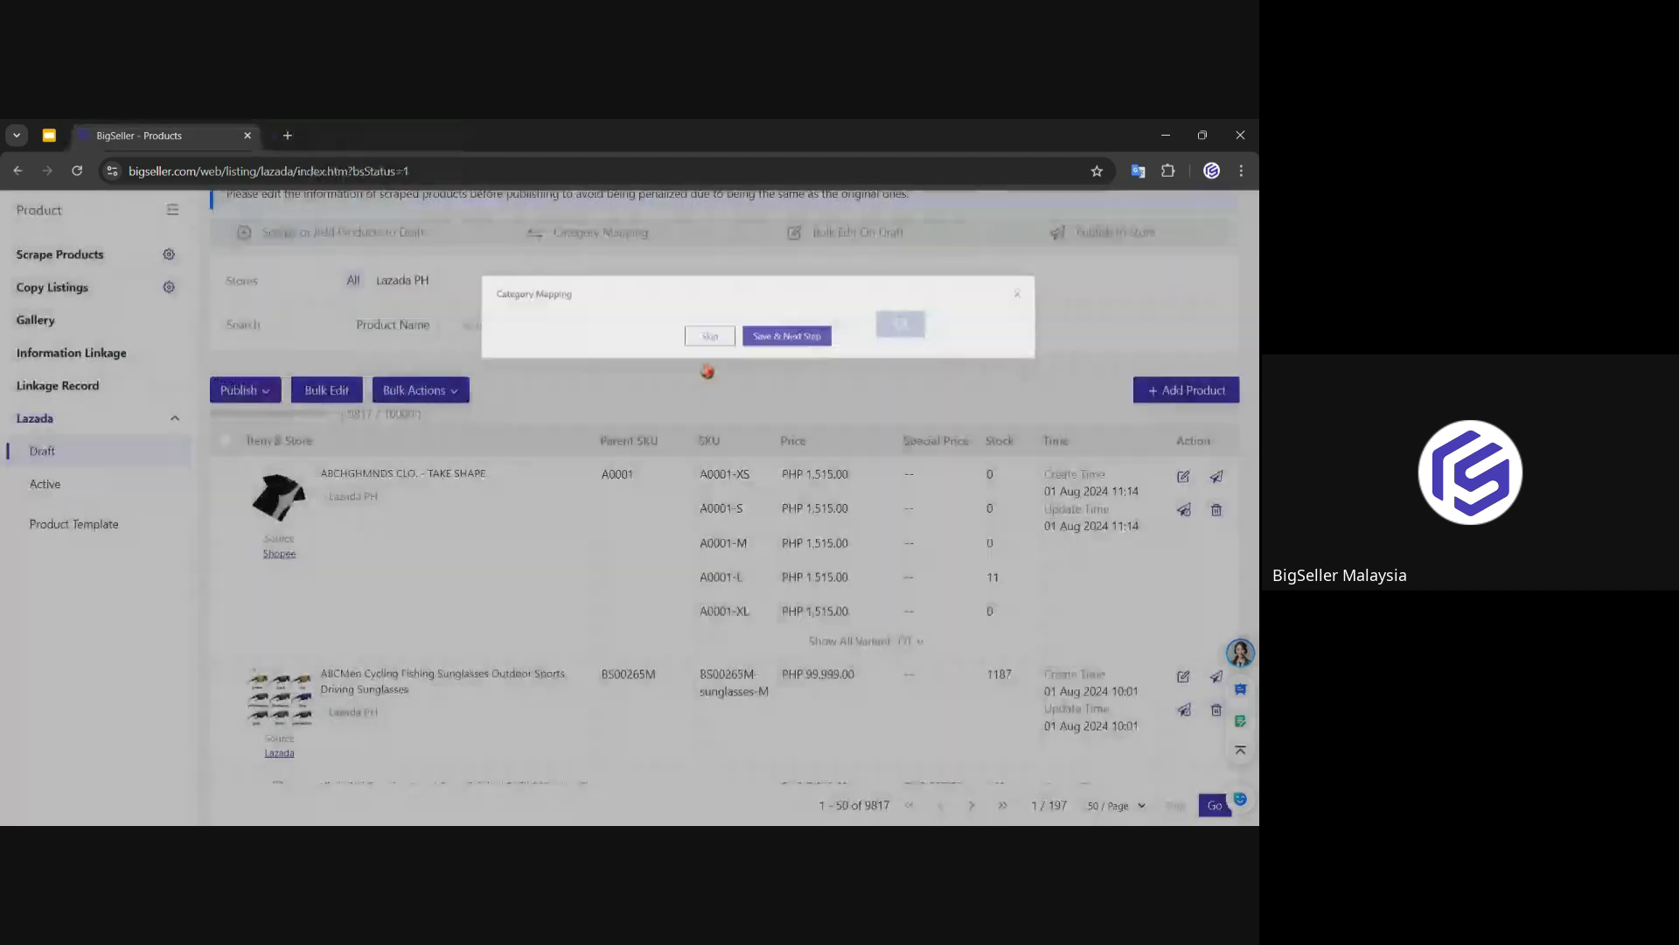
Step: Open the active Lazada listings and examine the SKUs of the newly published product
left_click(44, 483)
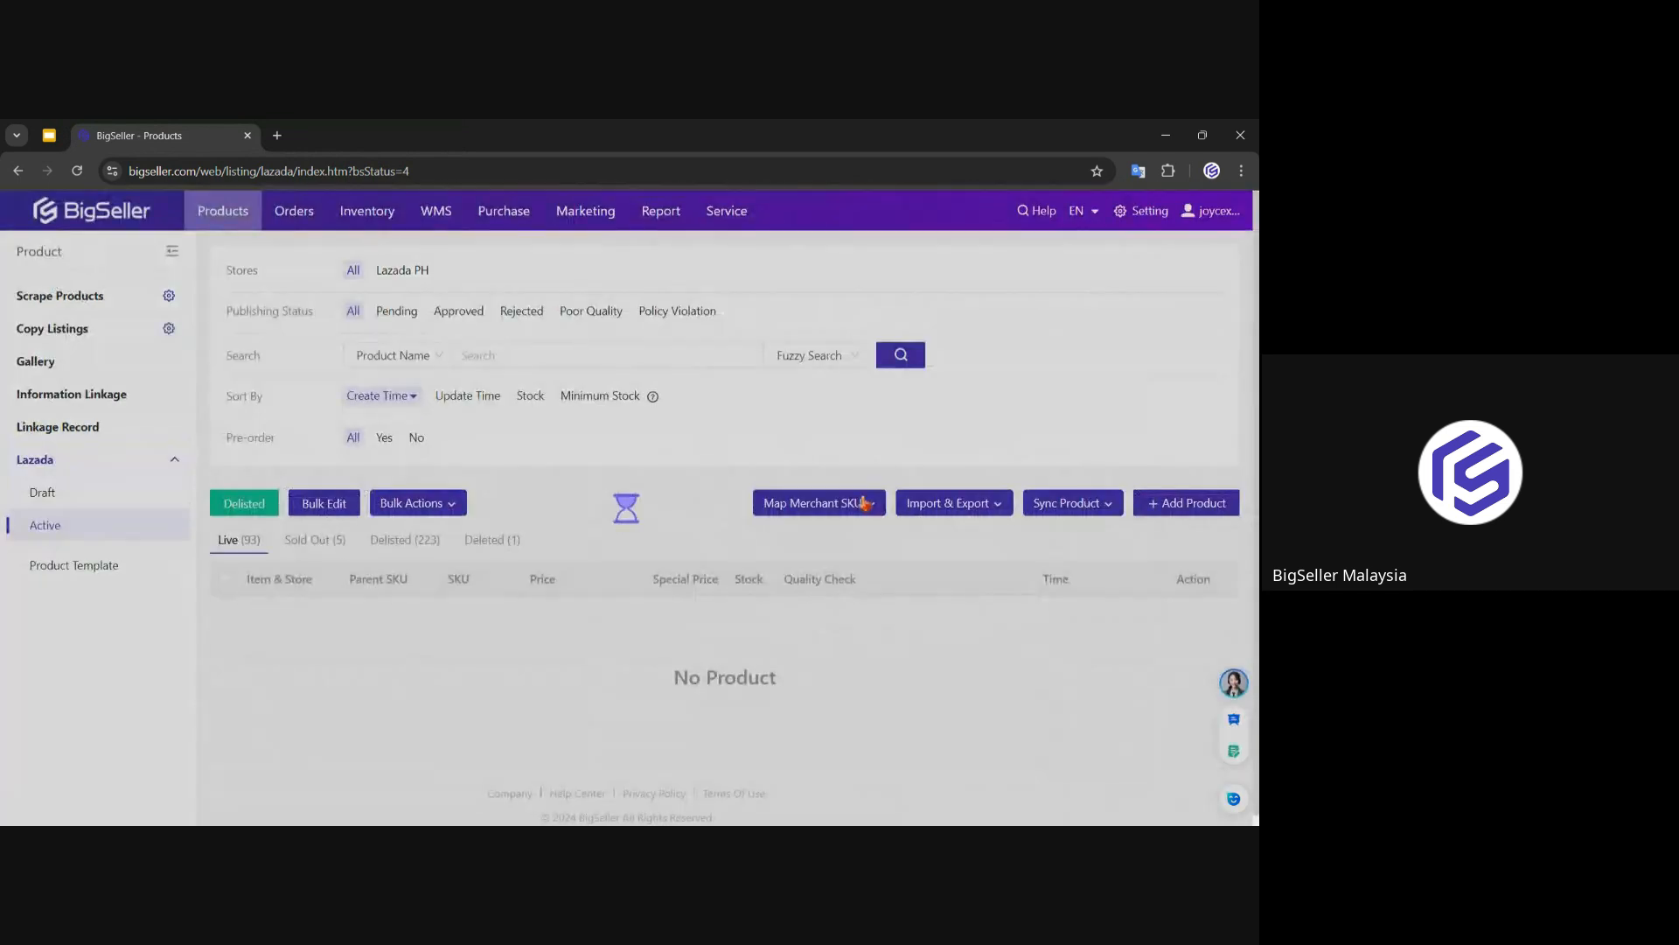
scroll(709, 506, "down", 1)
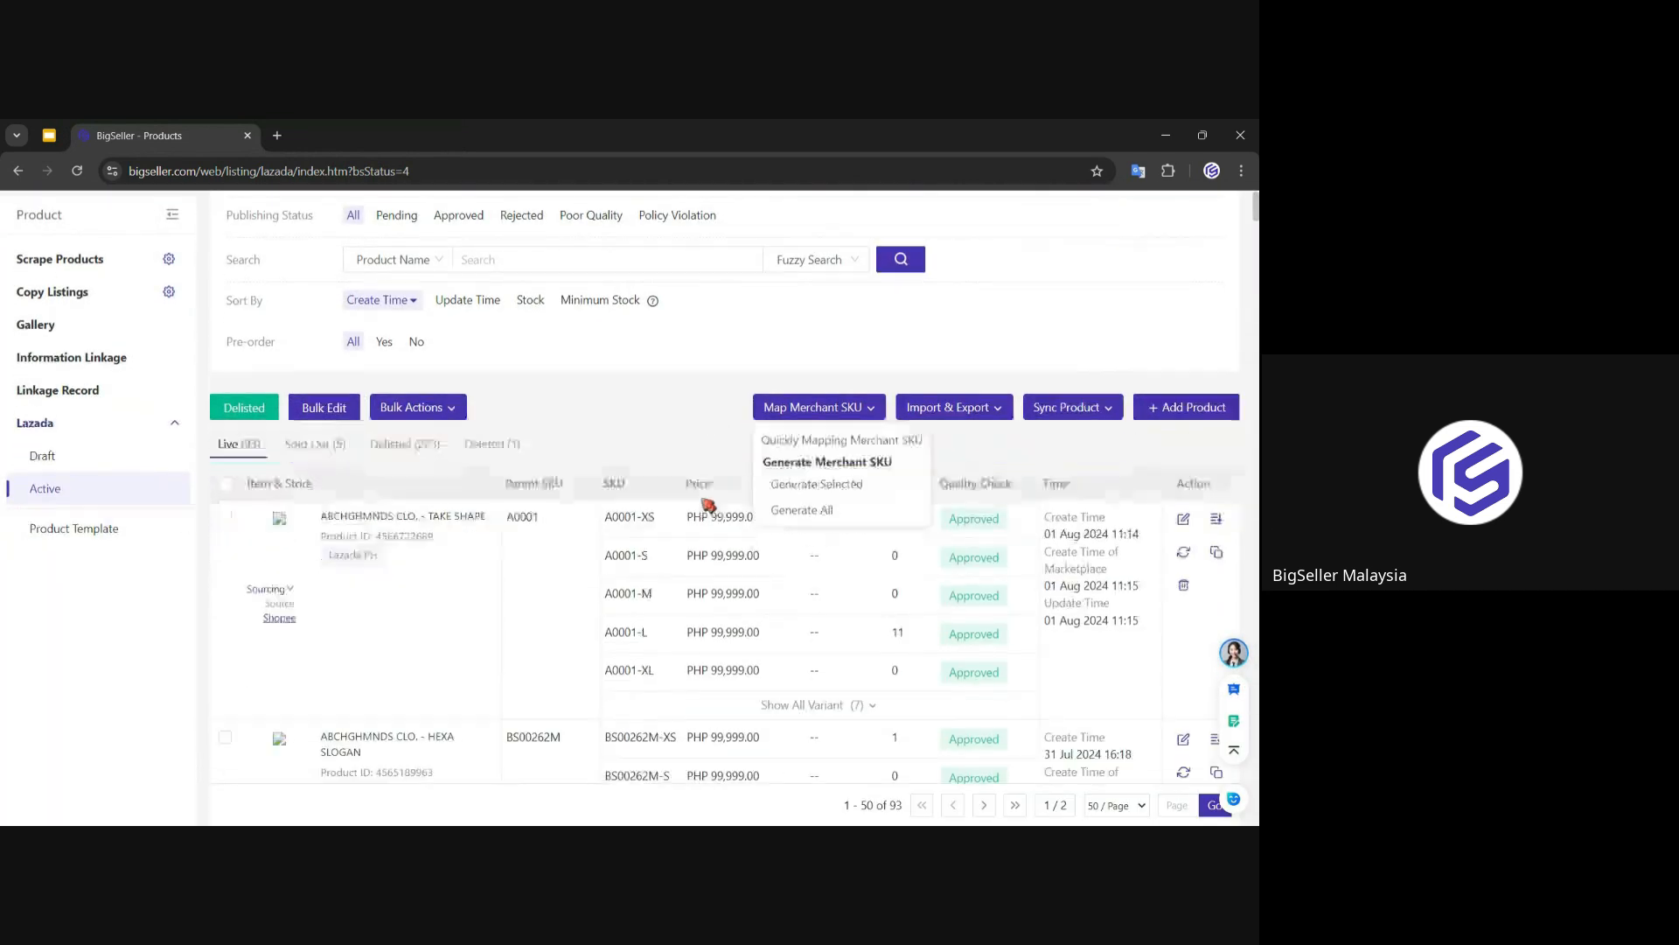
scroll(544, 516, "down", 1)
scroll(544, 516, "up", 2)
Step: In the active Shopee listings, select ABCHGHMNDS CLO. - TAKE SHAPE and run the SKU check for generating its Merchant SKUs
mouse_move(226, 221)
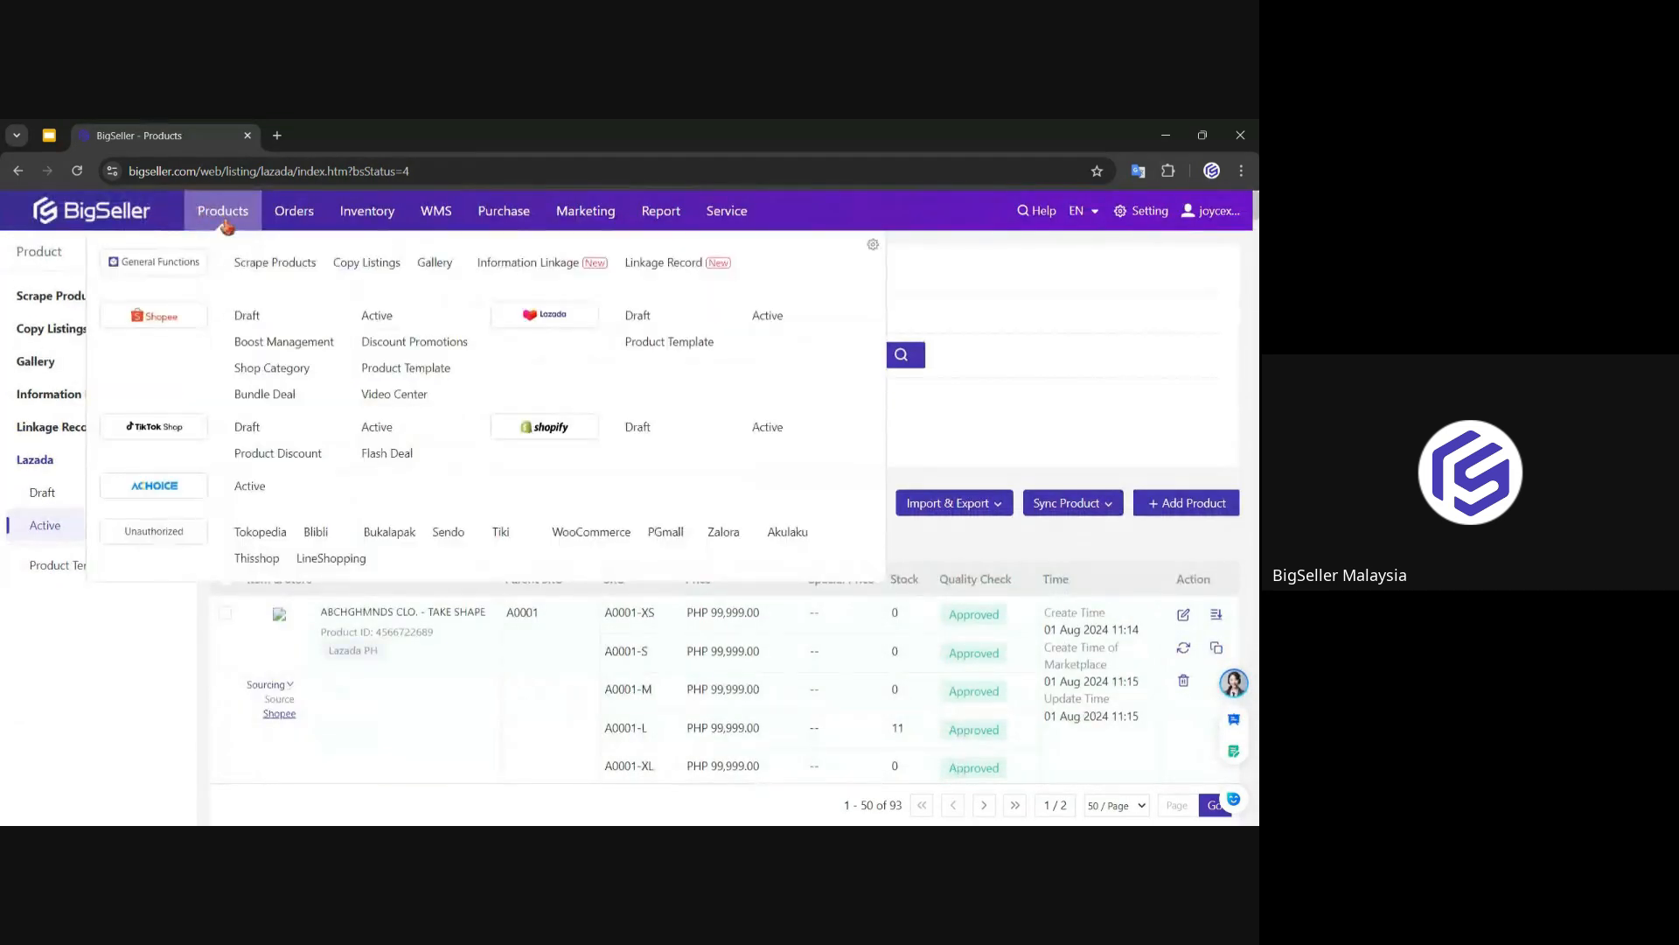
left_click(371, 321)
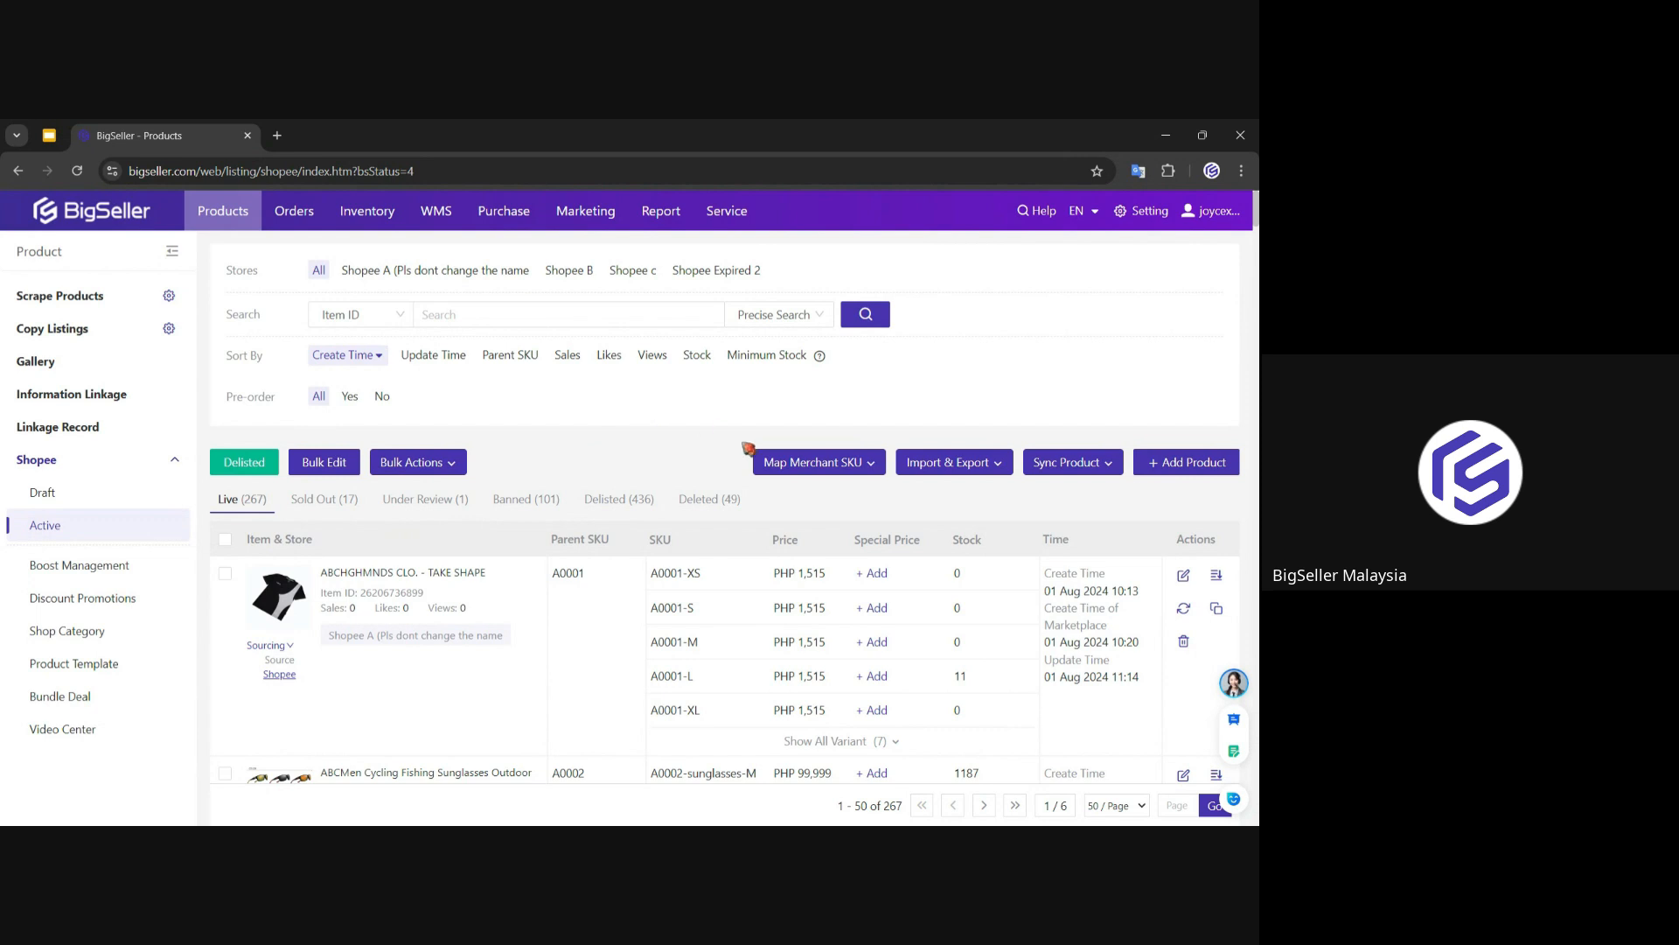
mouse_move(778, 477)
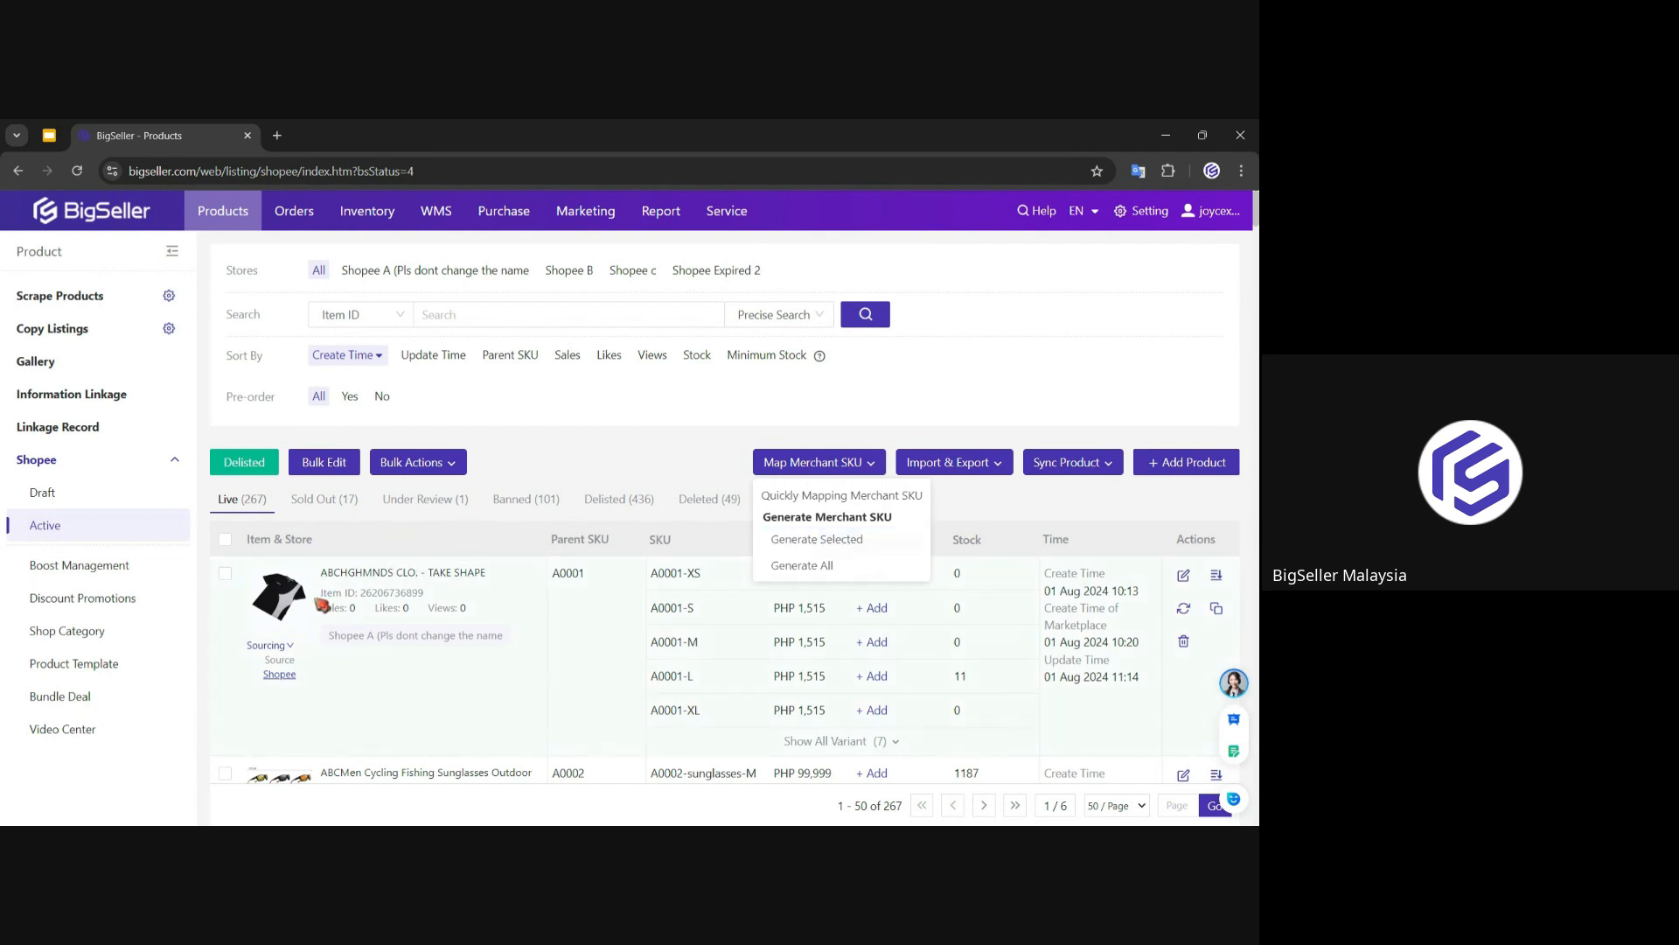
left_click(225, 574)
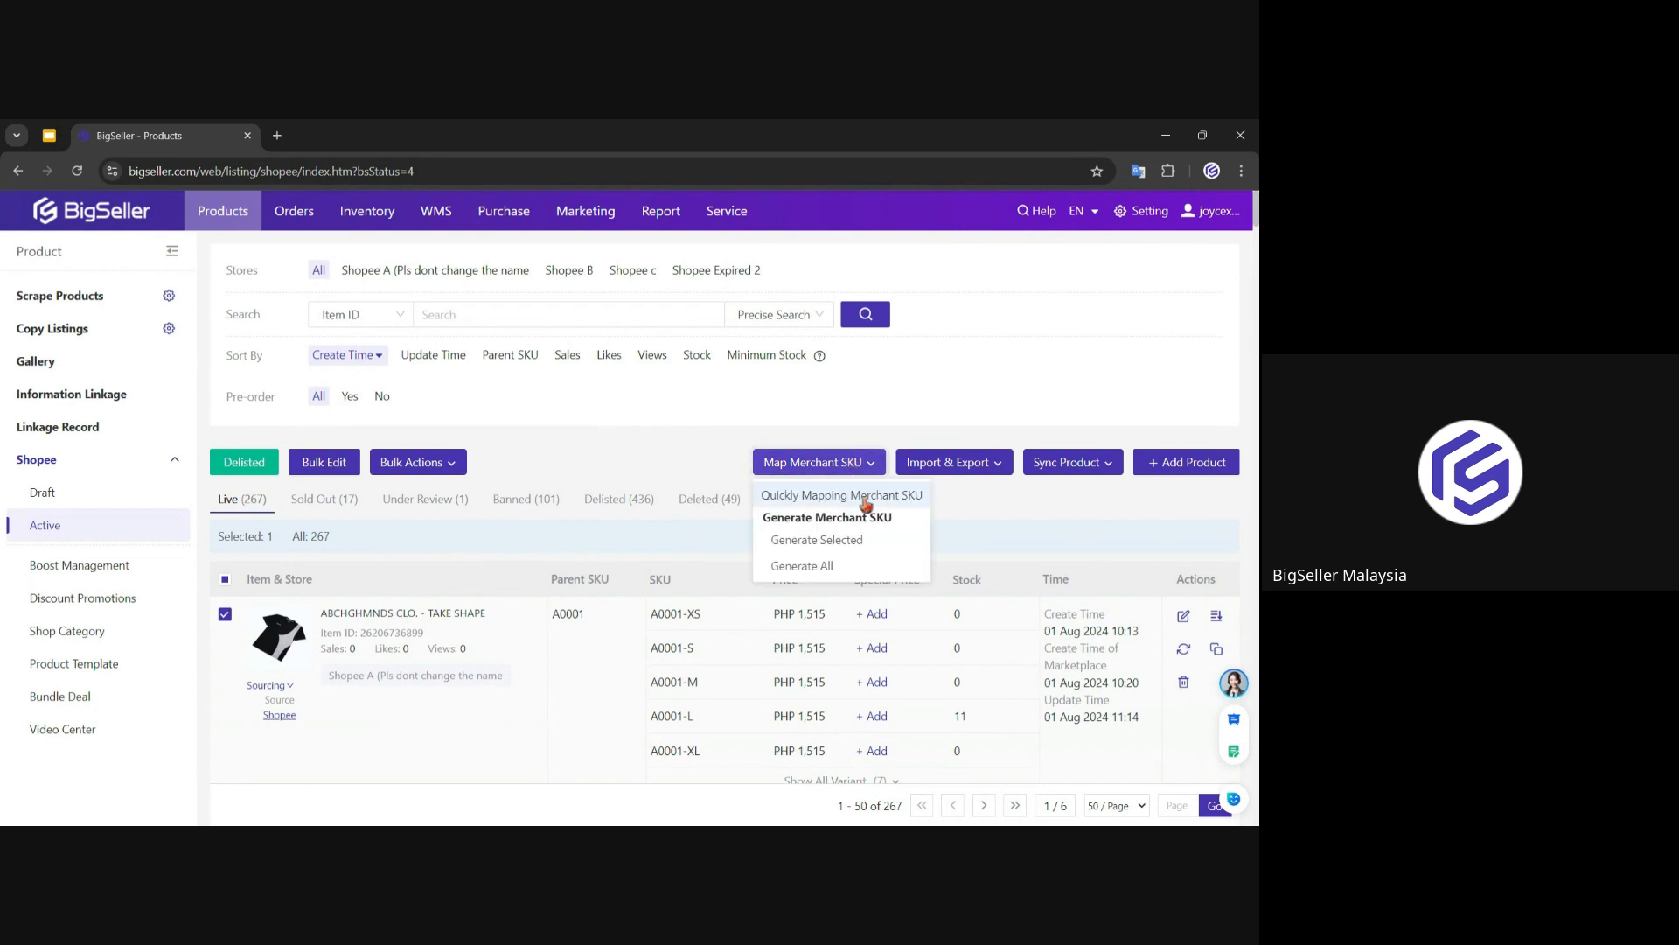
left_click(864, 547)
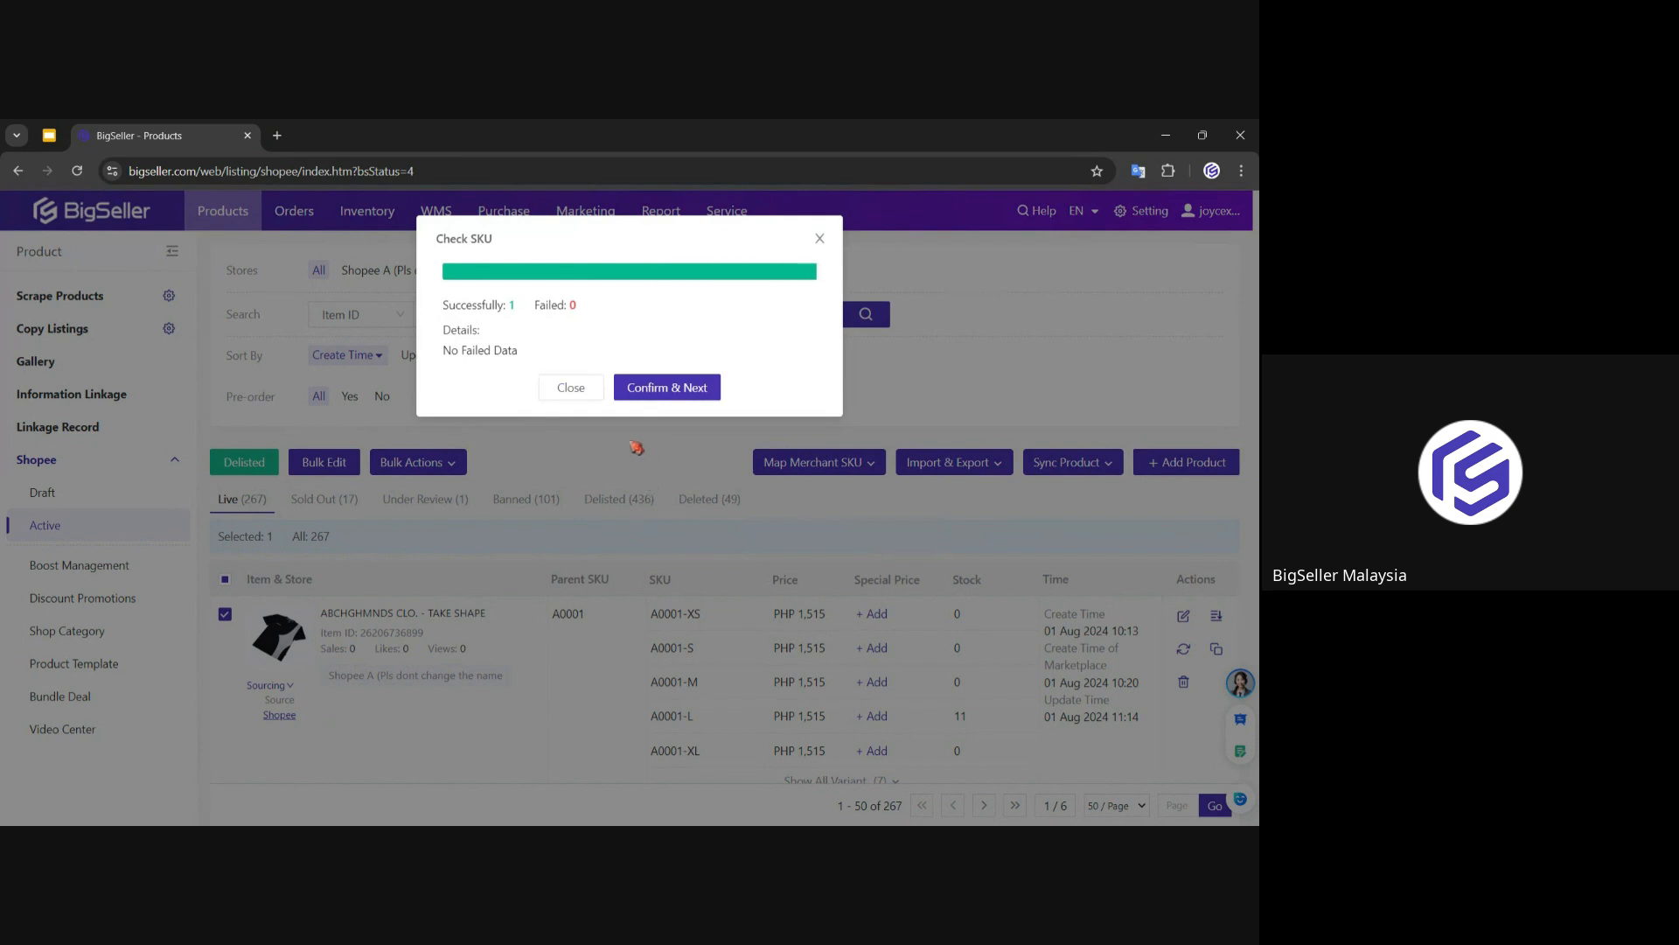
left_click(660, 390)
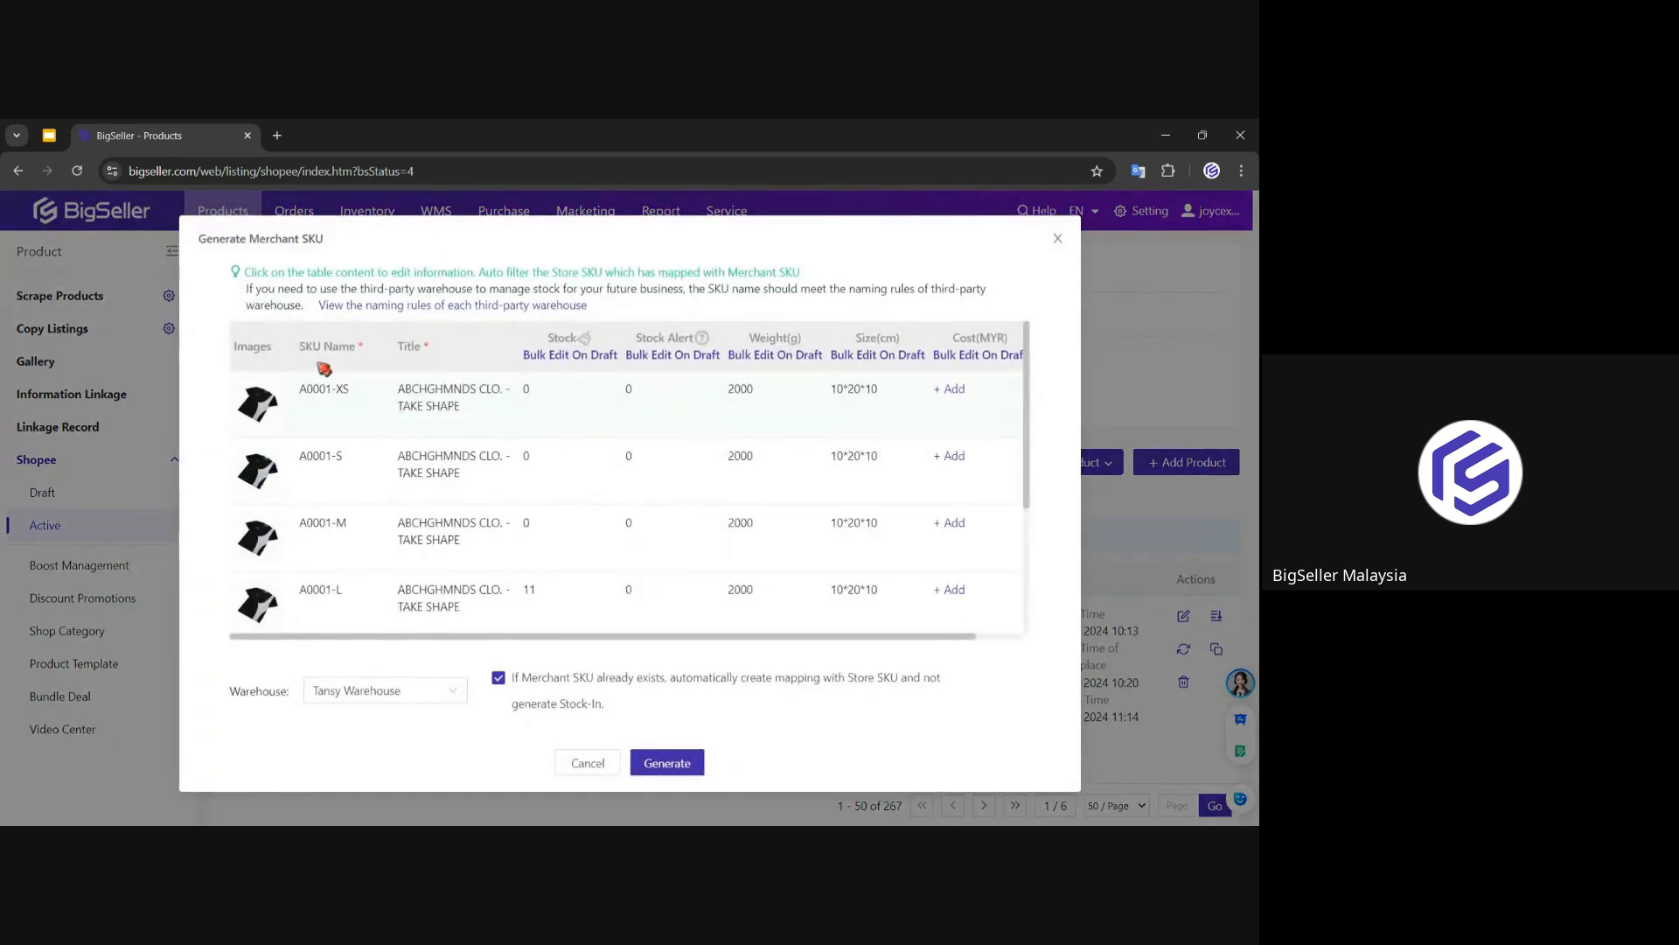
Step: Review the SKU names and warehouse options, generate the Merchant SKUs in Tansy Warehouse with automatic mapping of existing ones, and close the result
left_click_drag(298, 347, 421, 347)
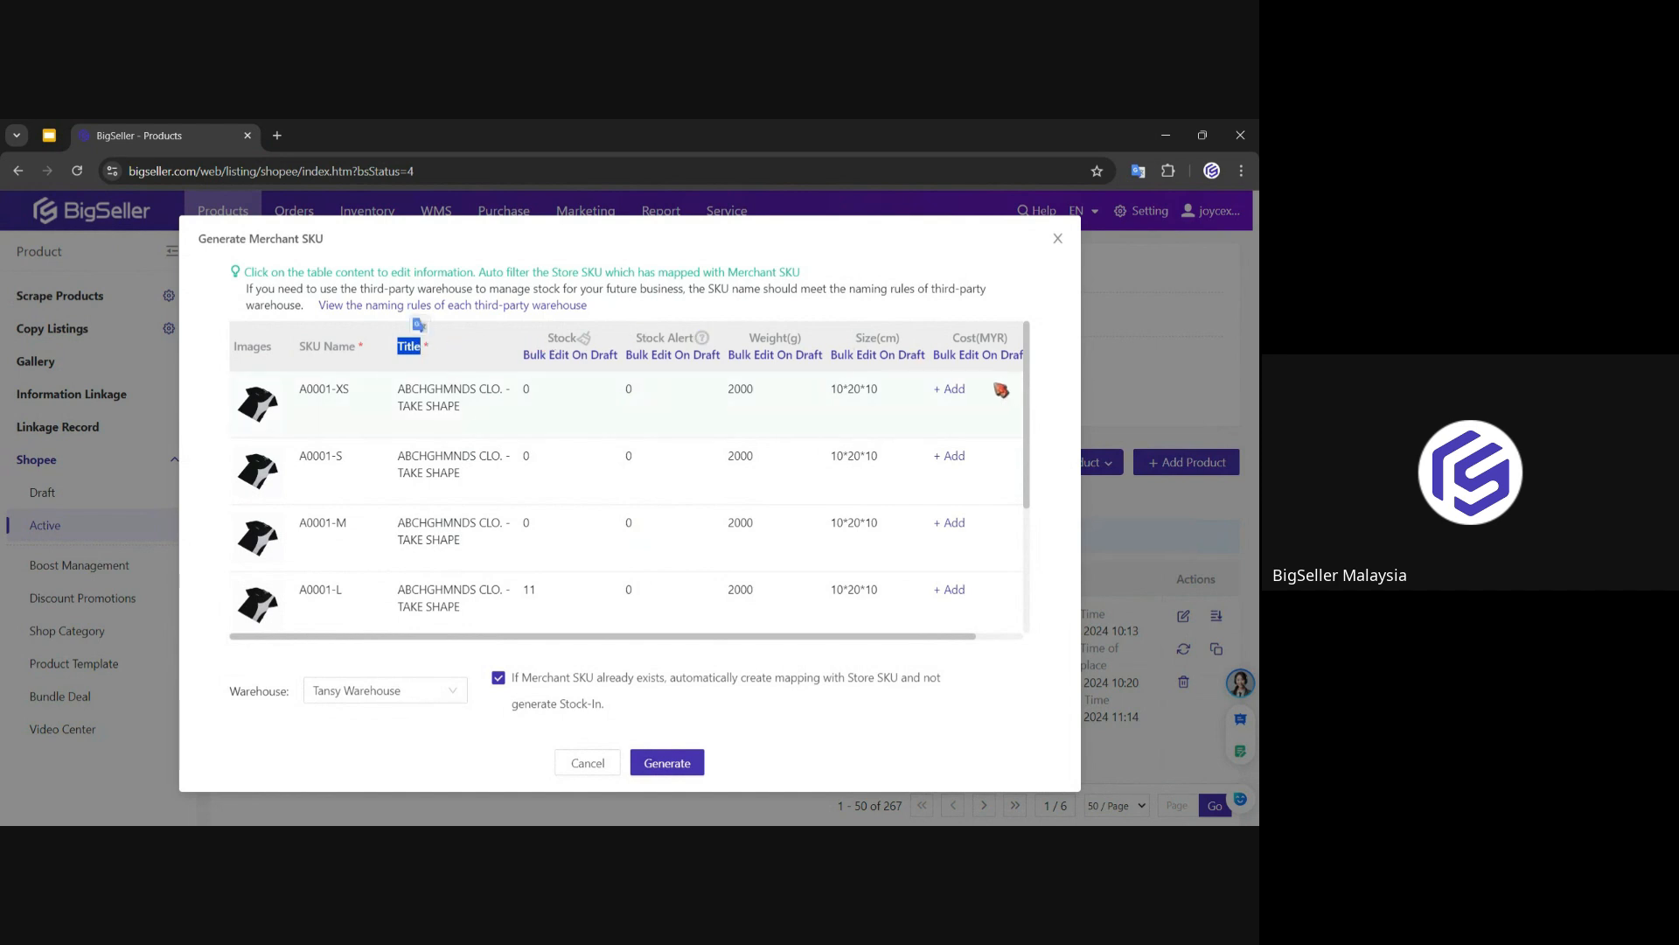
left_click_drag(300, 346, 355, 348)
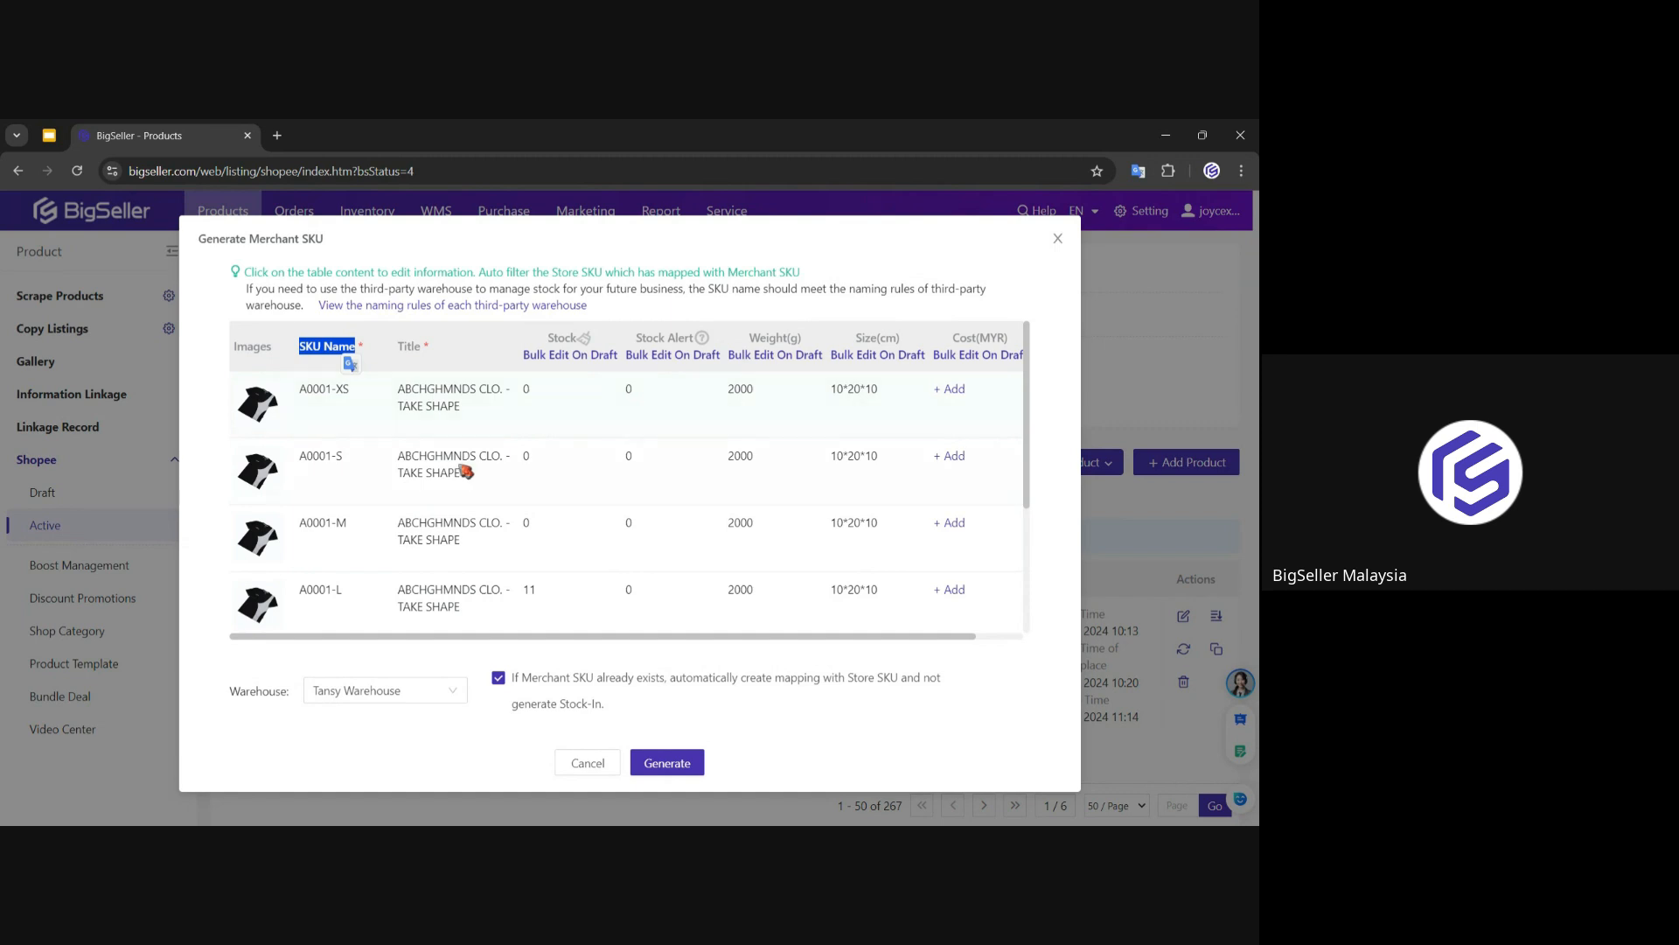
left_click(494, 741)
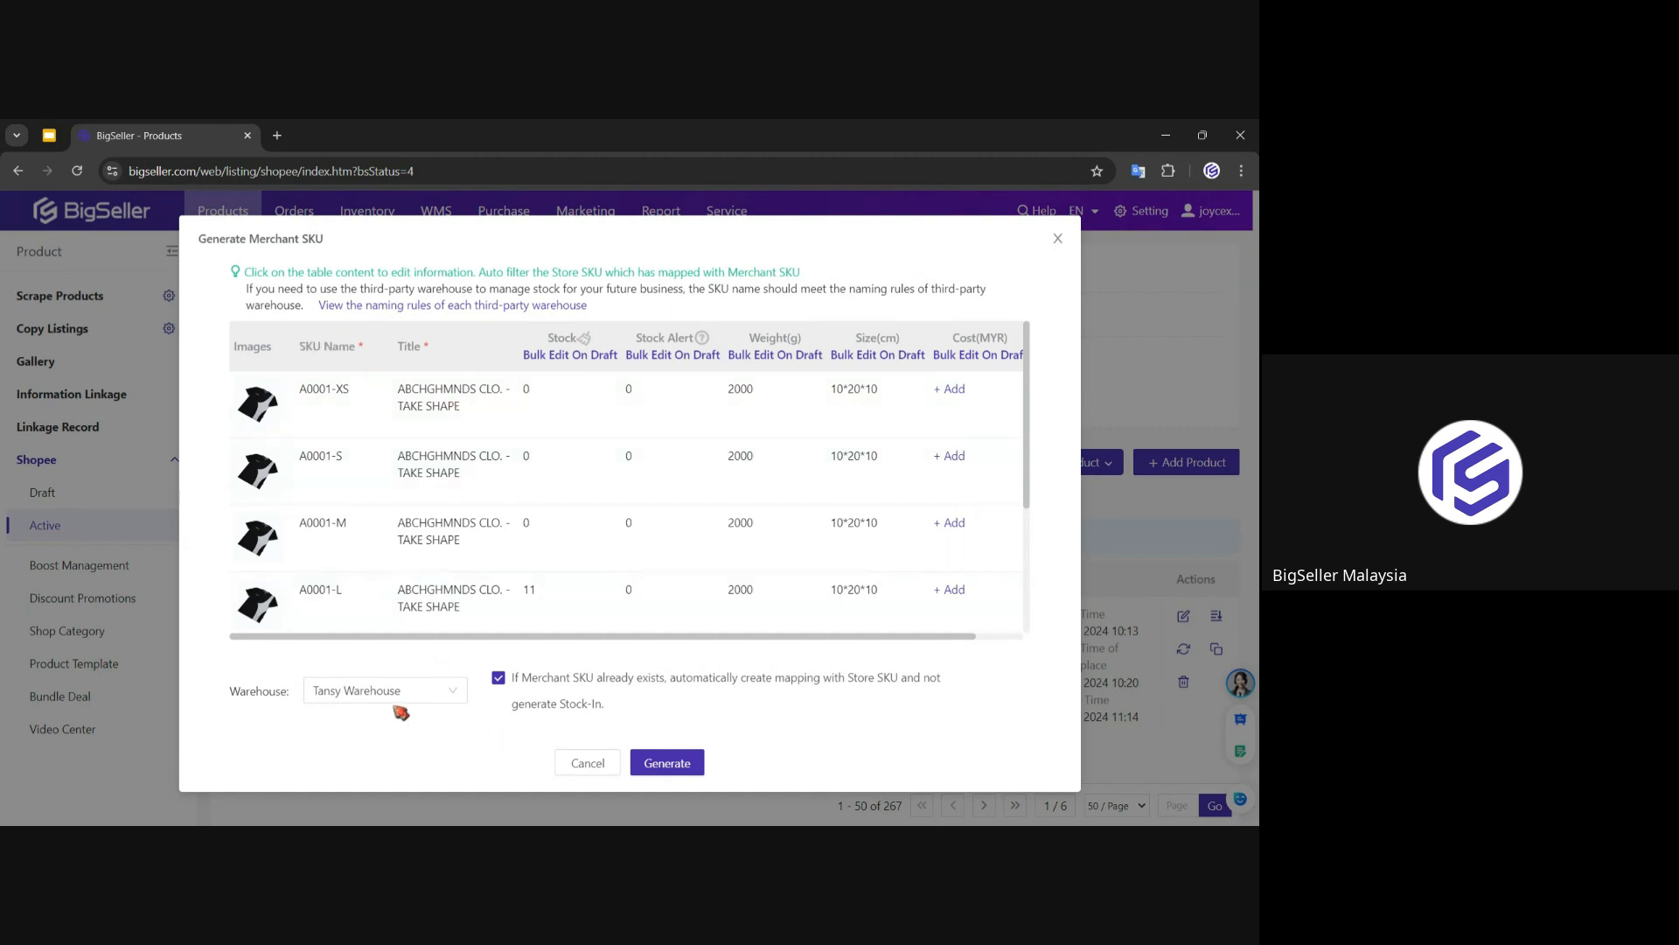
left_click(358, 693)
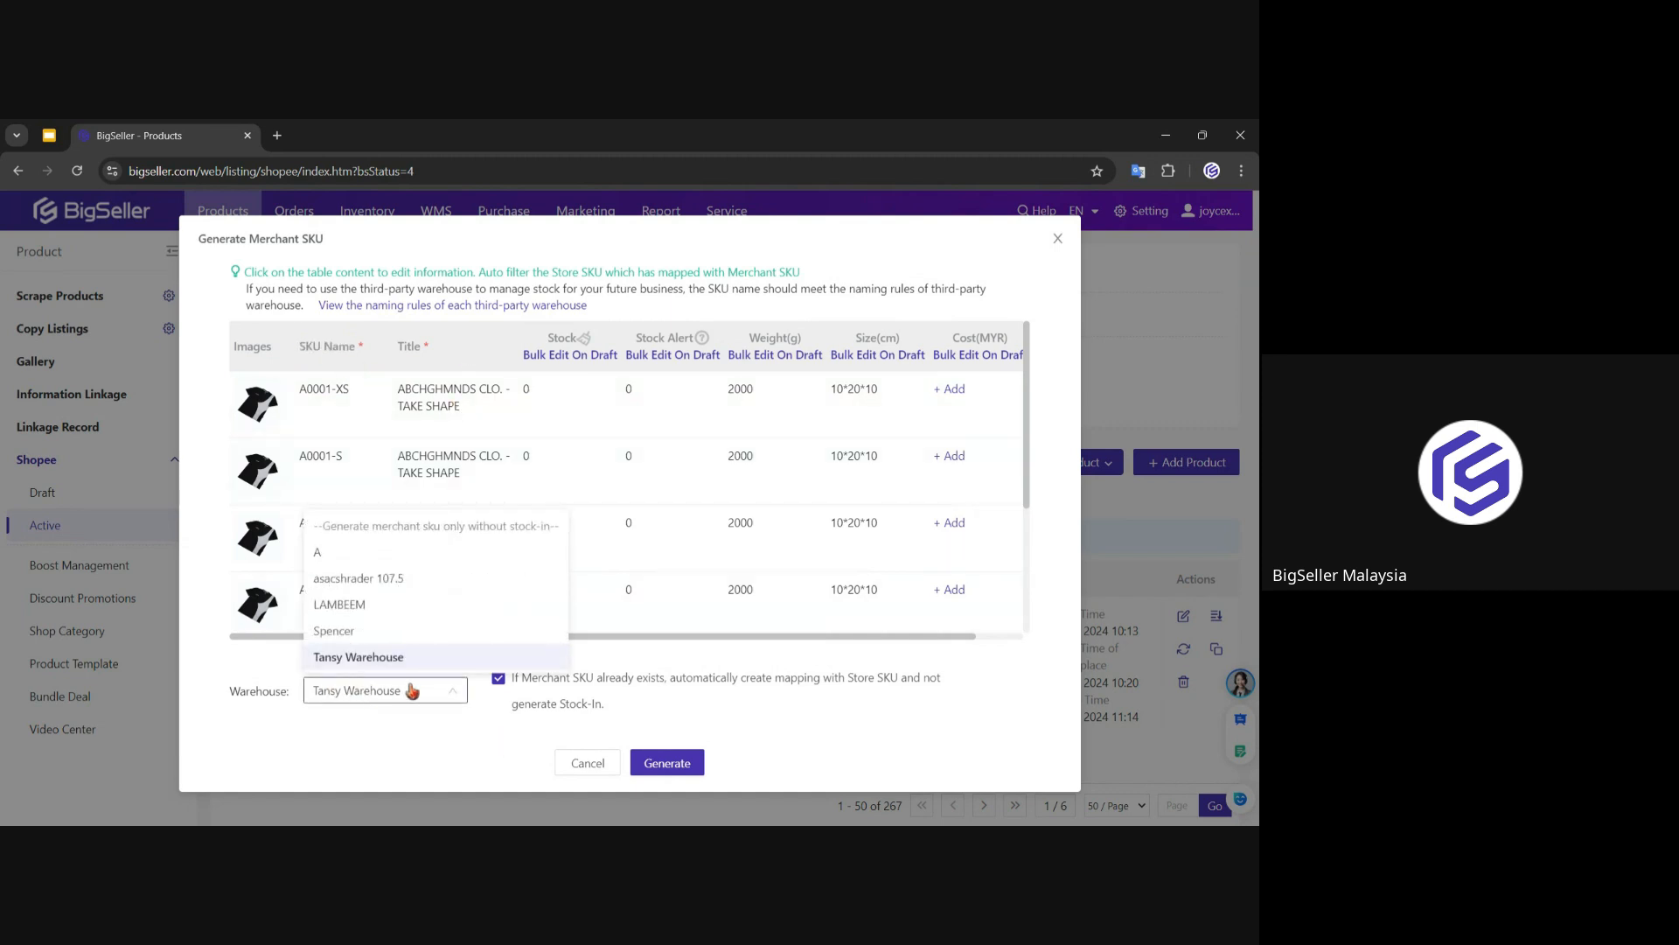
left_click(465, 737)
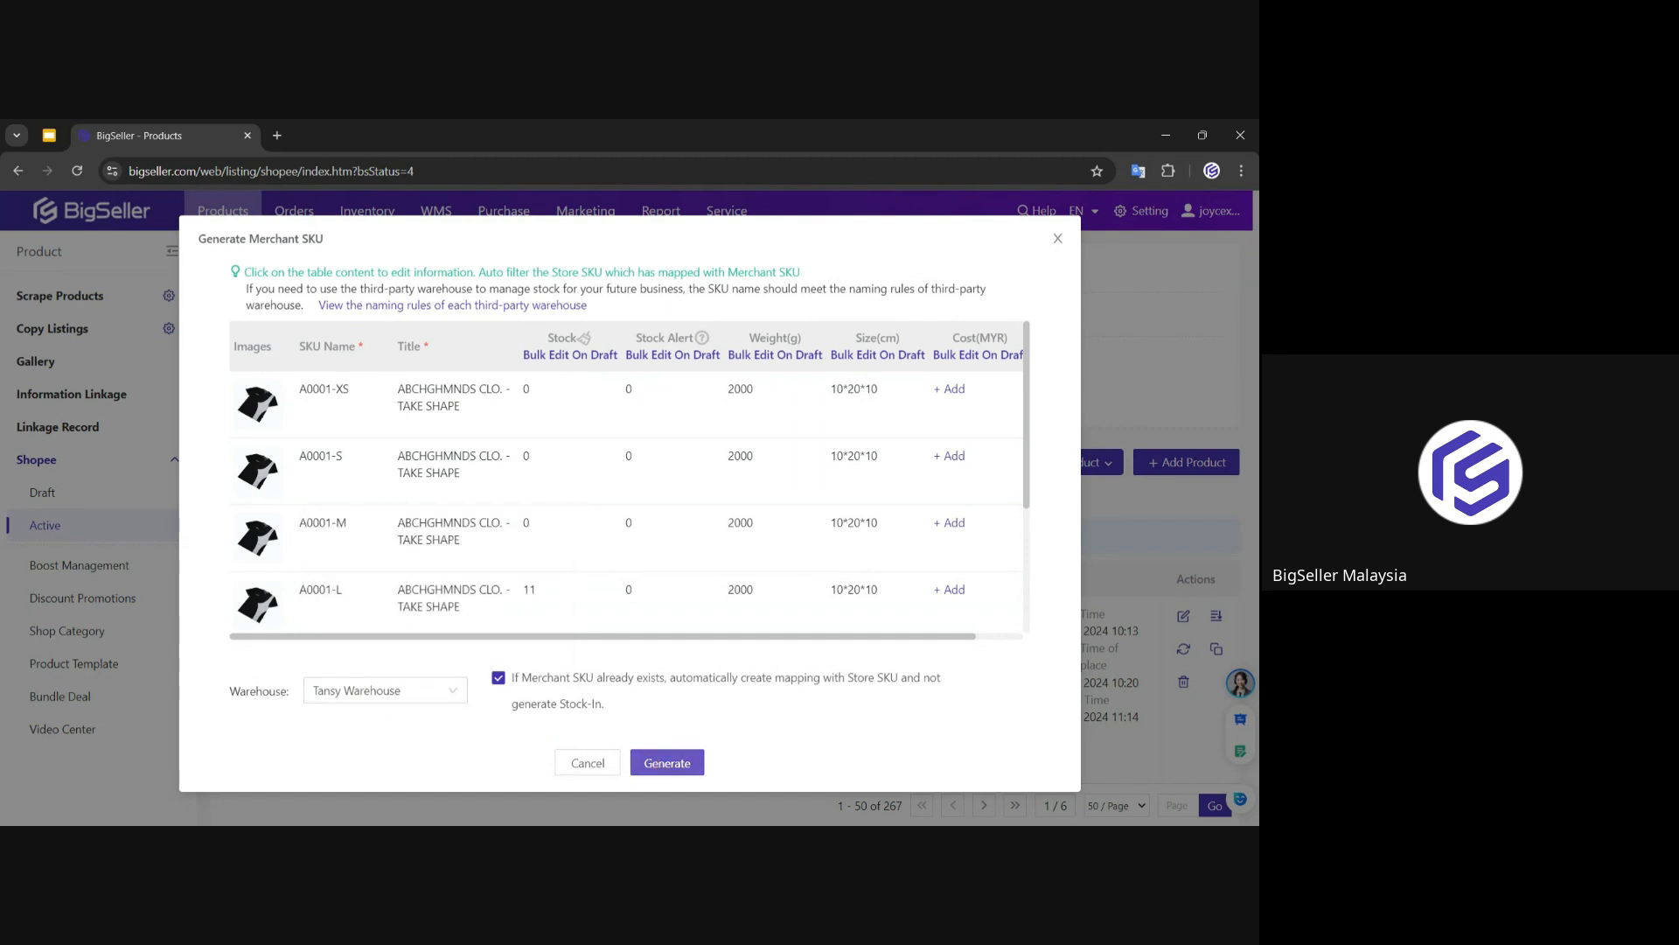
left_click(663, 765)
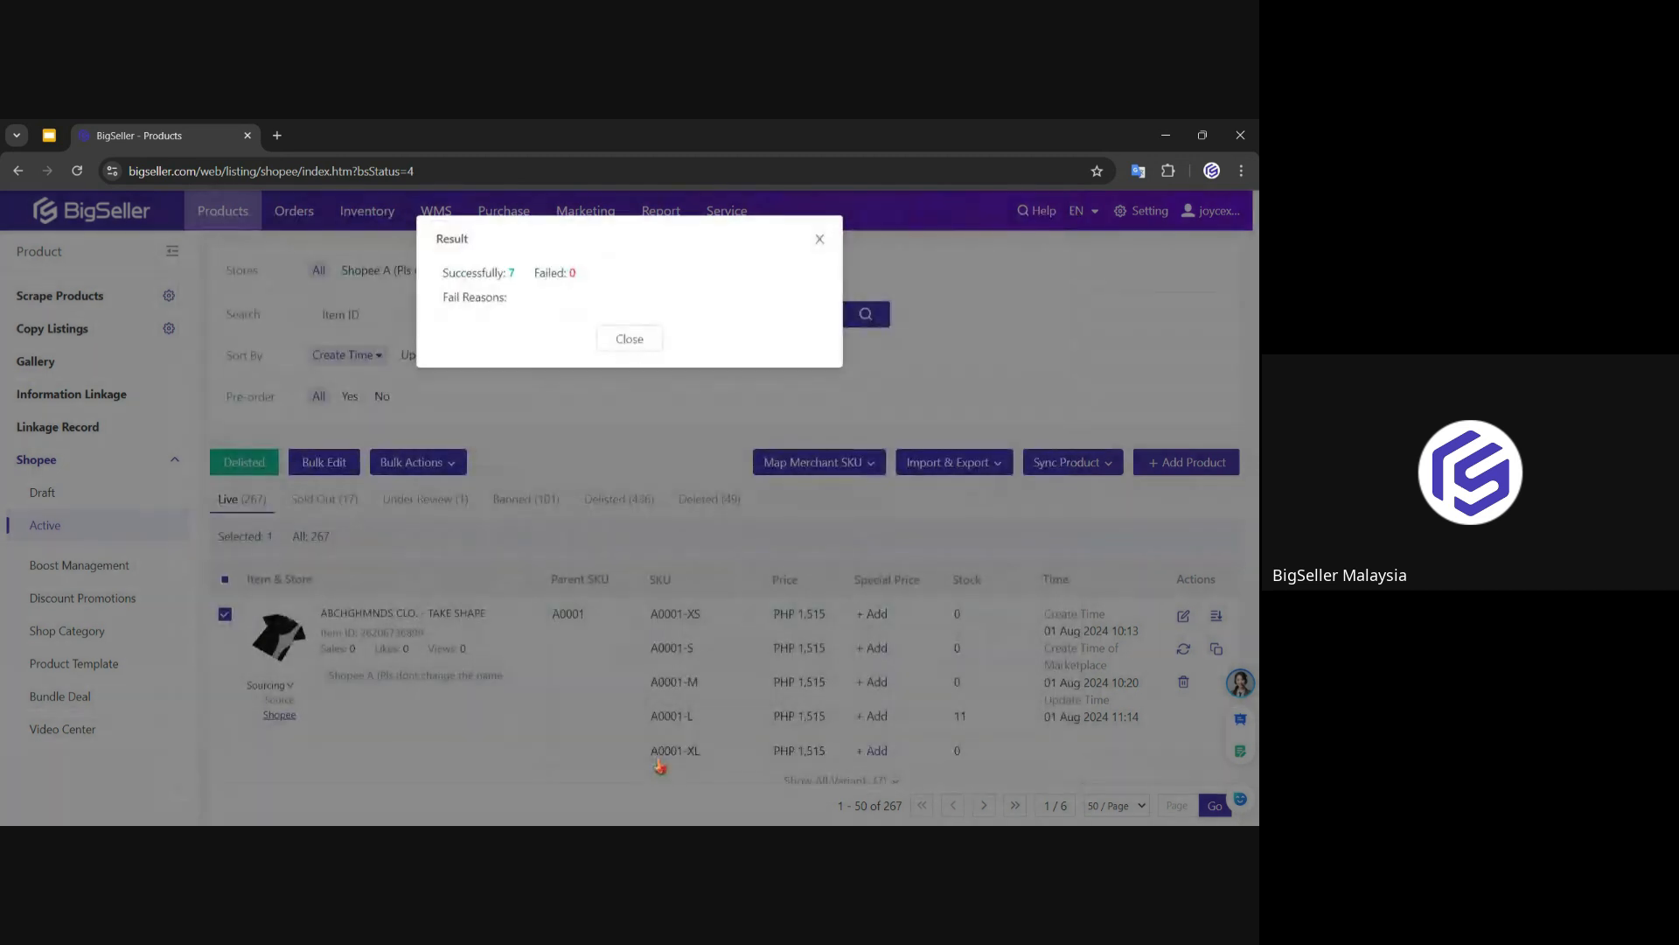
left_click(610, 343)
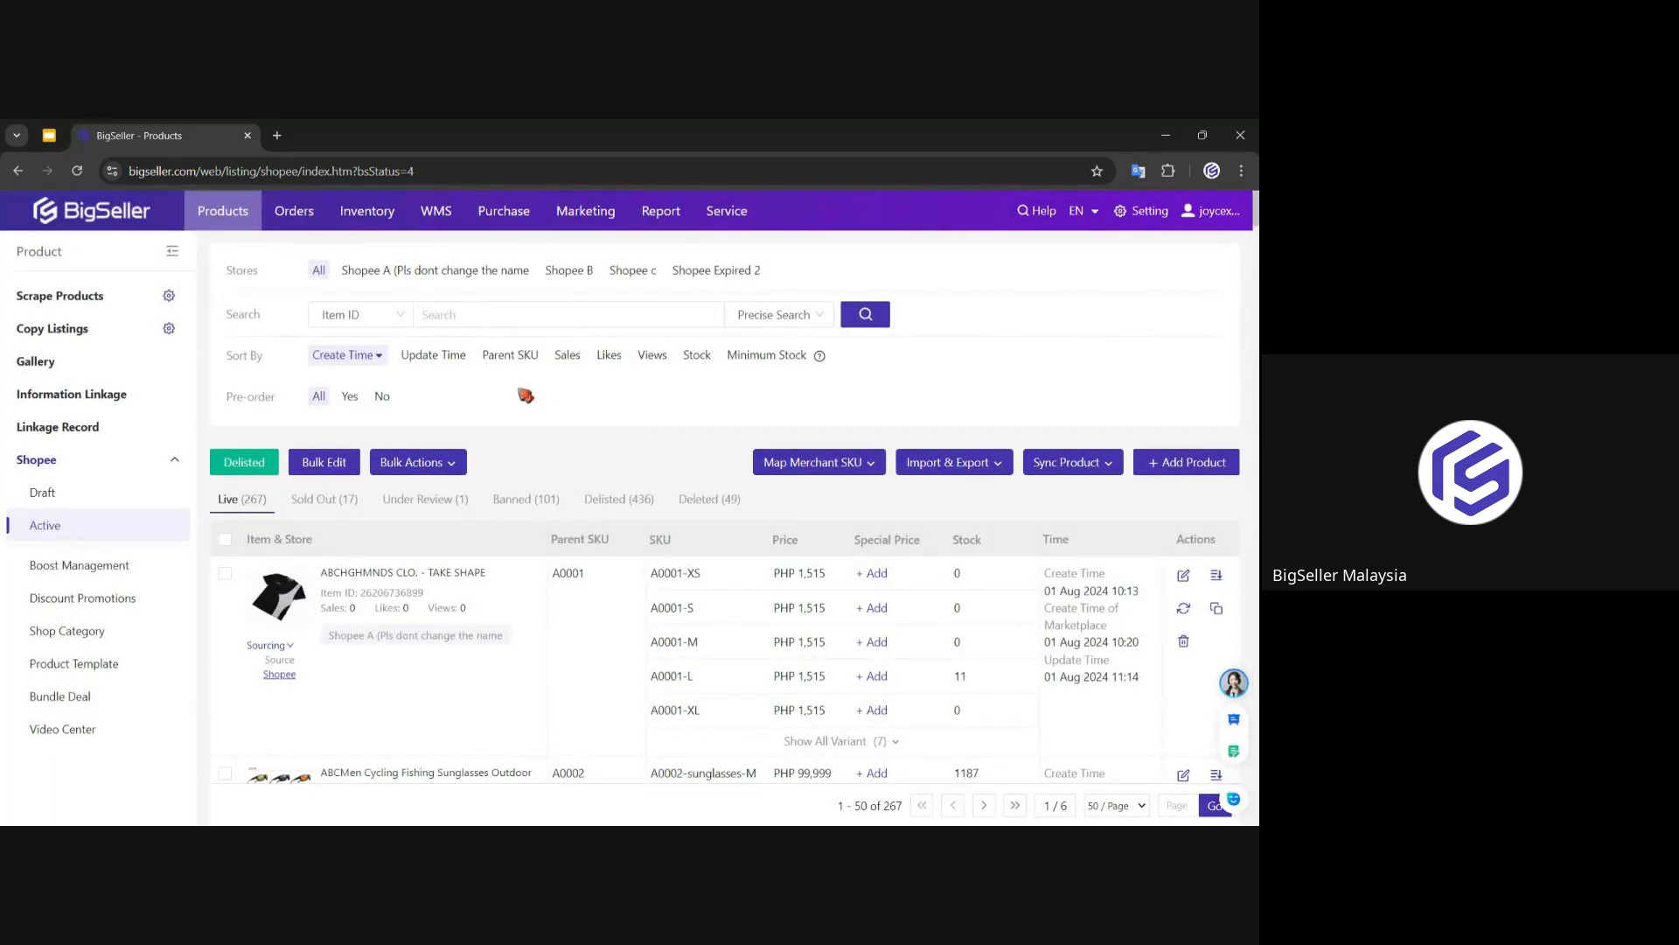
Step: Open the inventory's Merchant SKU list and examine the store SKUs mapped to the newly generated Merchant SKUs
mouse_move(363, 214)
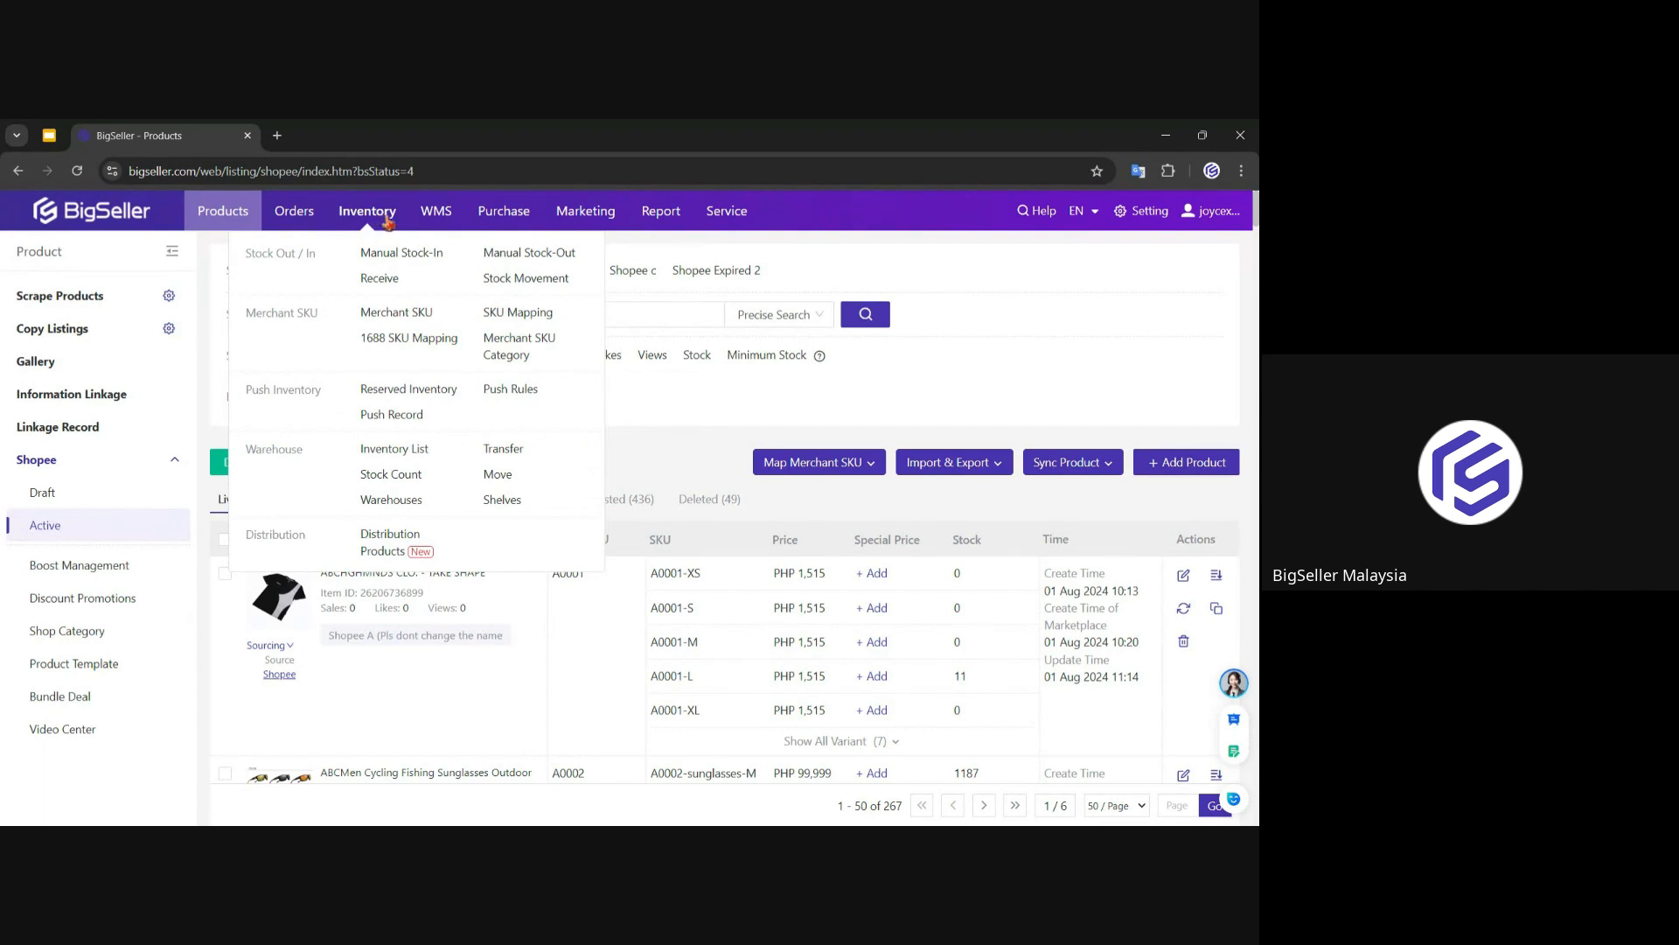
left_click(409, 323)
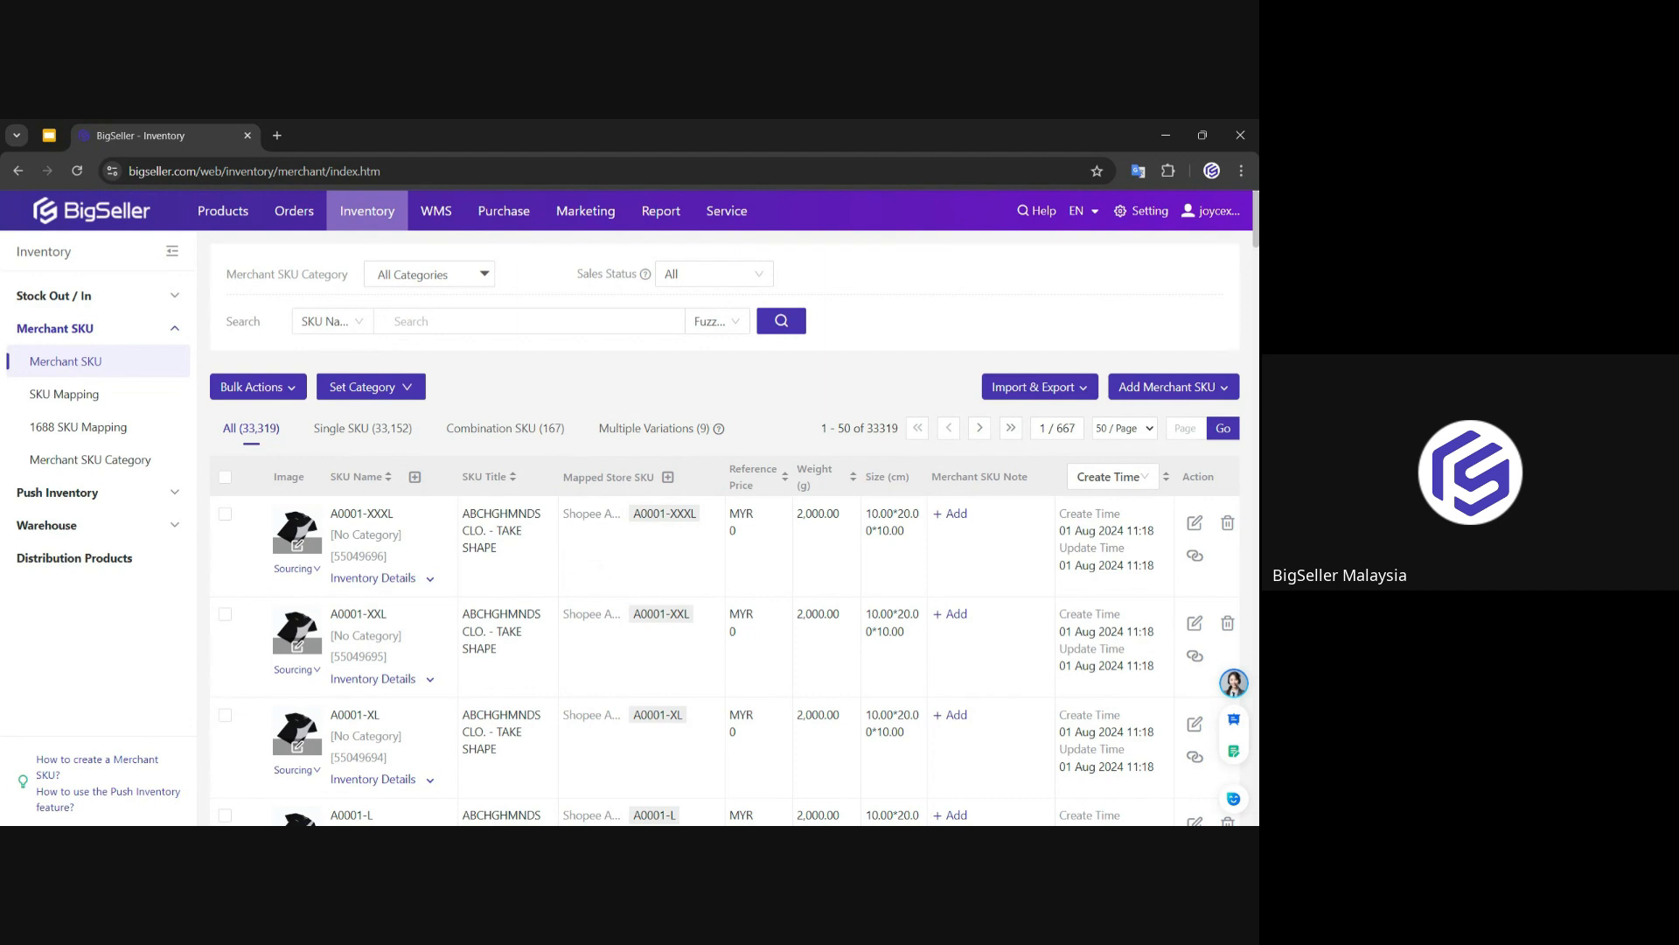
left_click_drag(564, 514, 614, 514)
left_click(633, 552)
Step: In the active Lazada listings, select ABCHGHMNDS CLO. - TAKE SHAPE and run the SKU check for generating its Merchant SKUs
mouse_move(220, 232)
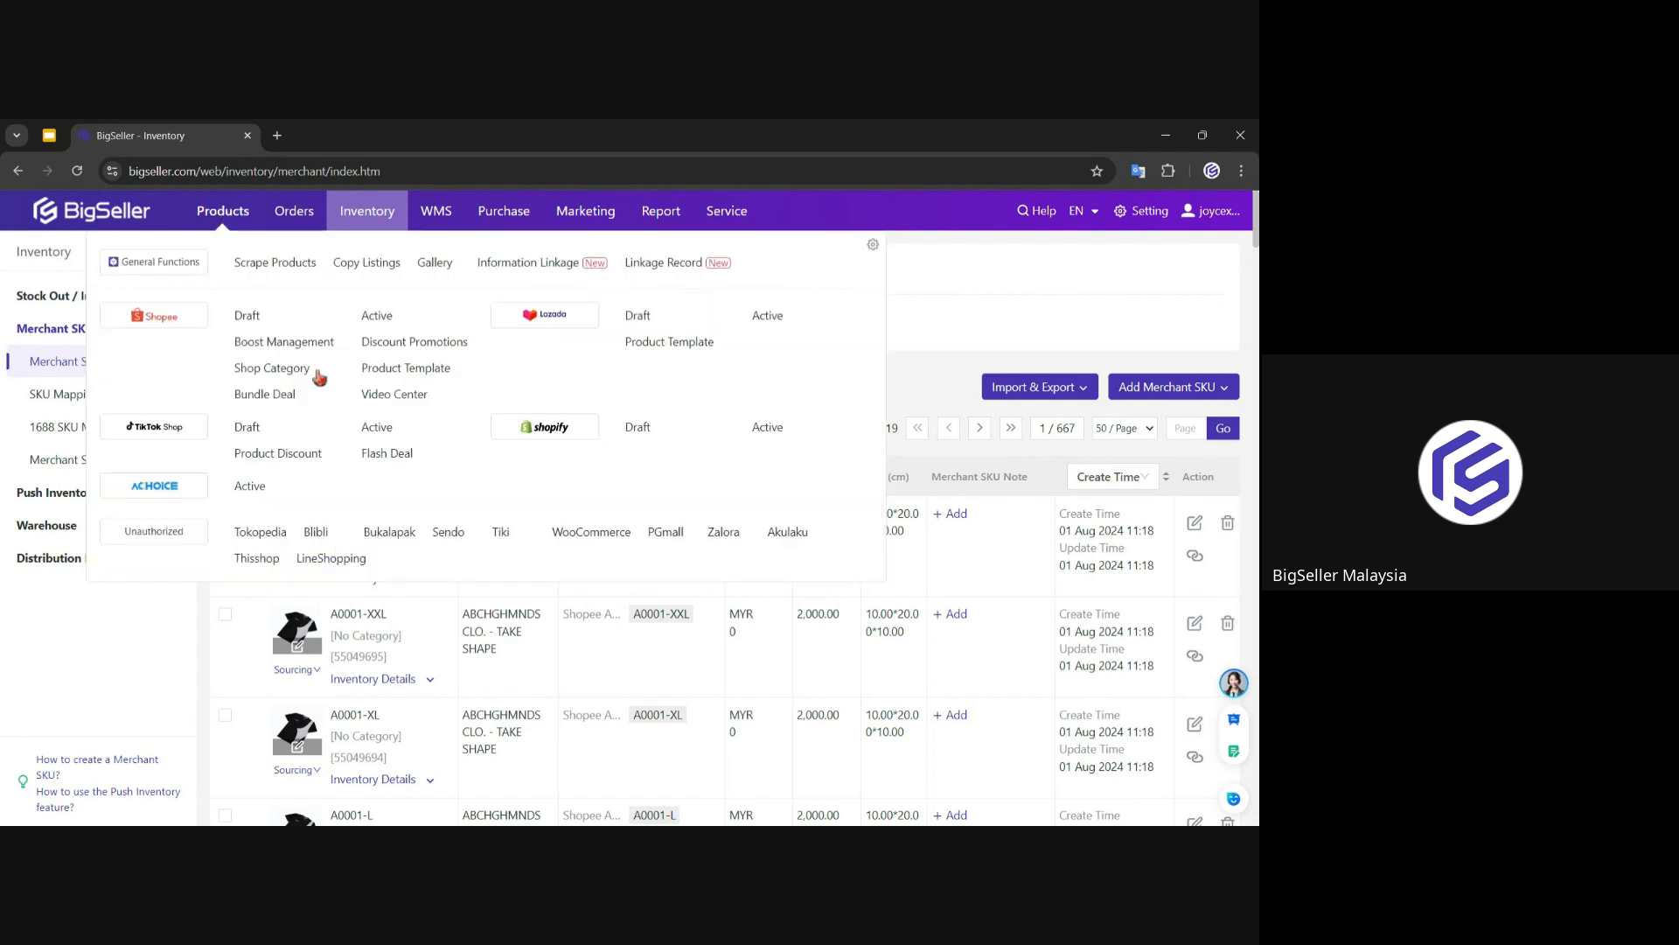
left_click(767, 319)
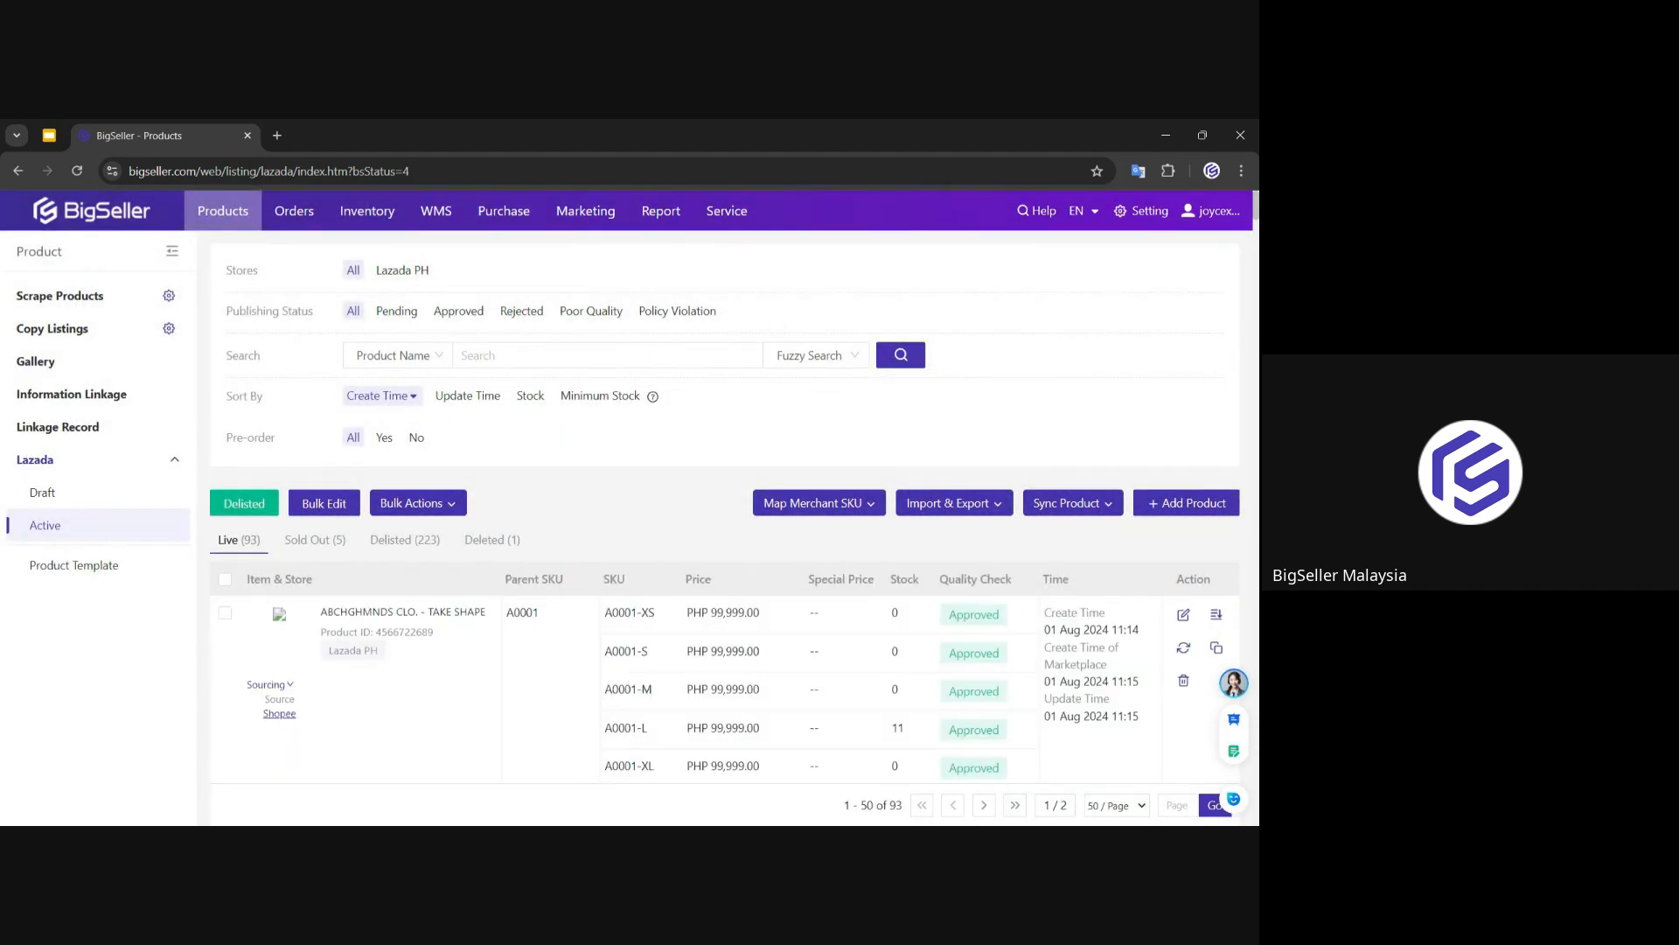
mouse_move(232, 223)
left_click(513, 608)
left_click(812, 503)
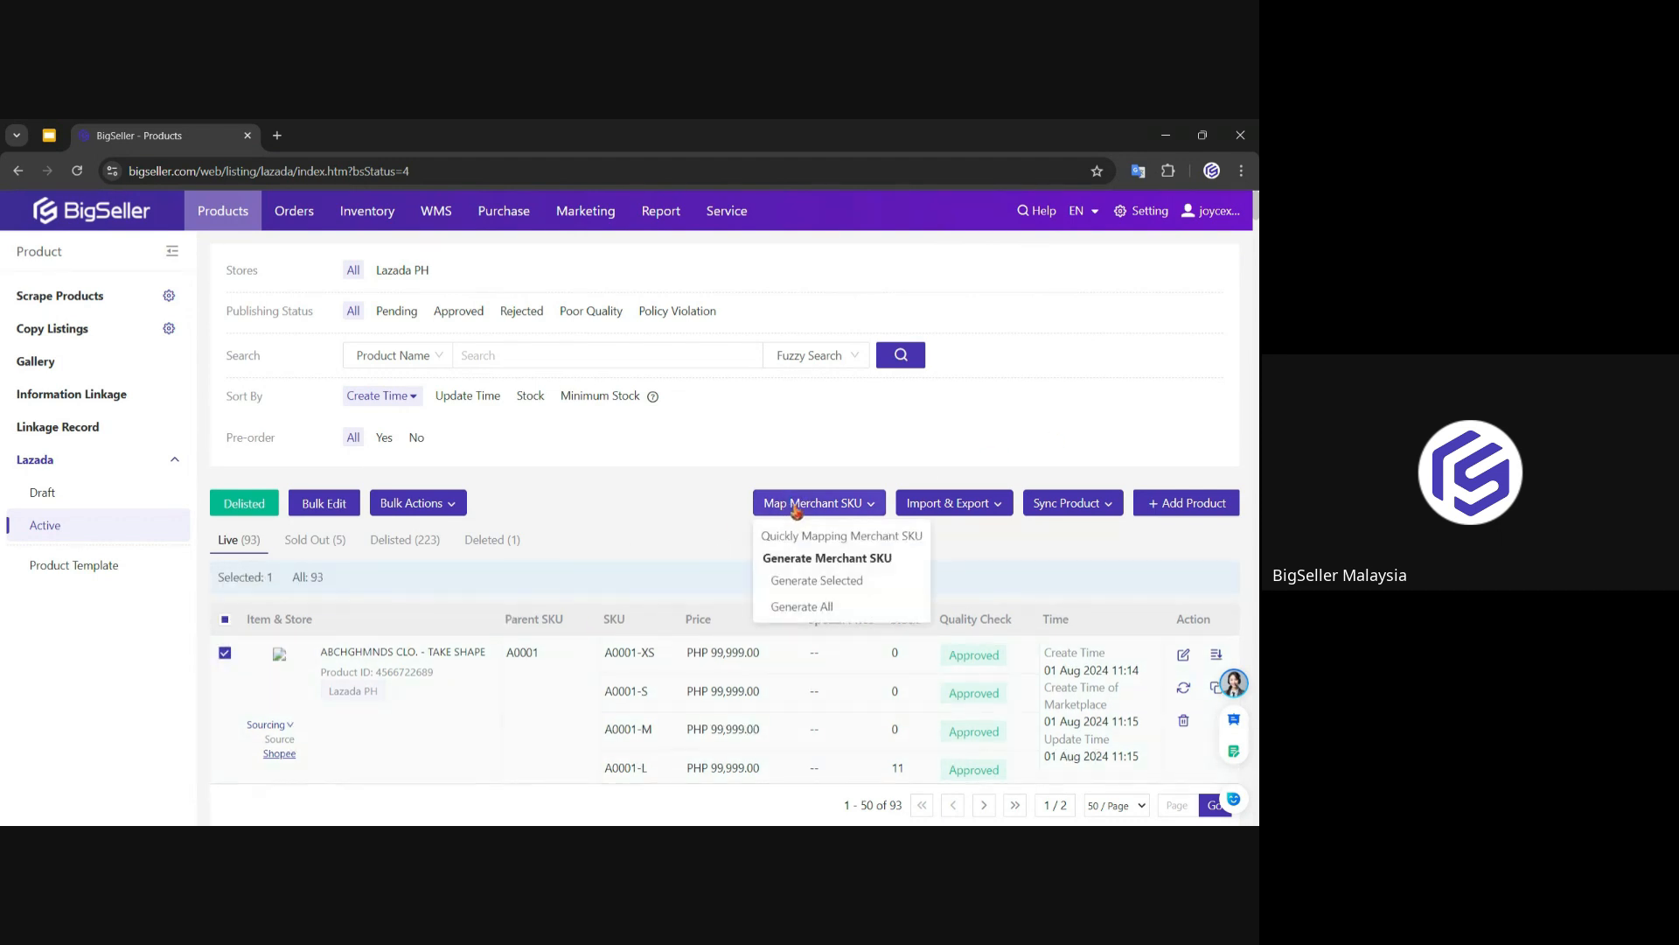
left_click(800, 579)
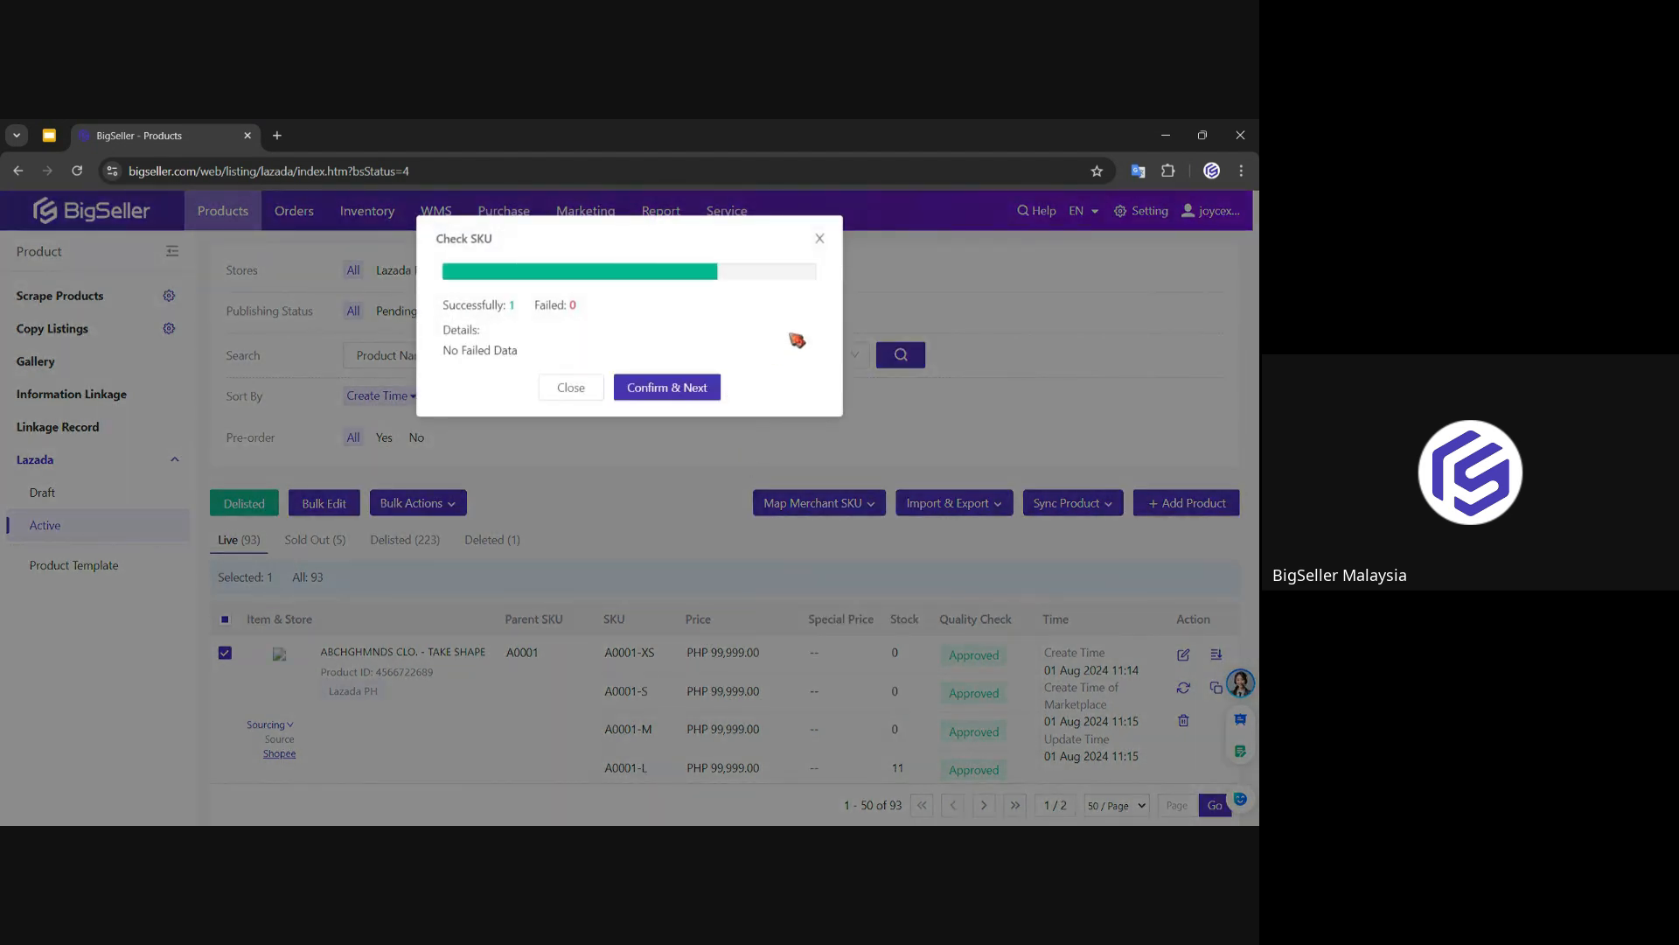
Step: Generate the Lazada listing's Merchant SKUs in Tansy Warehouse with automatic mapping of existing ones, and close the result
left_click(705, 393)
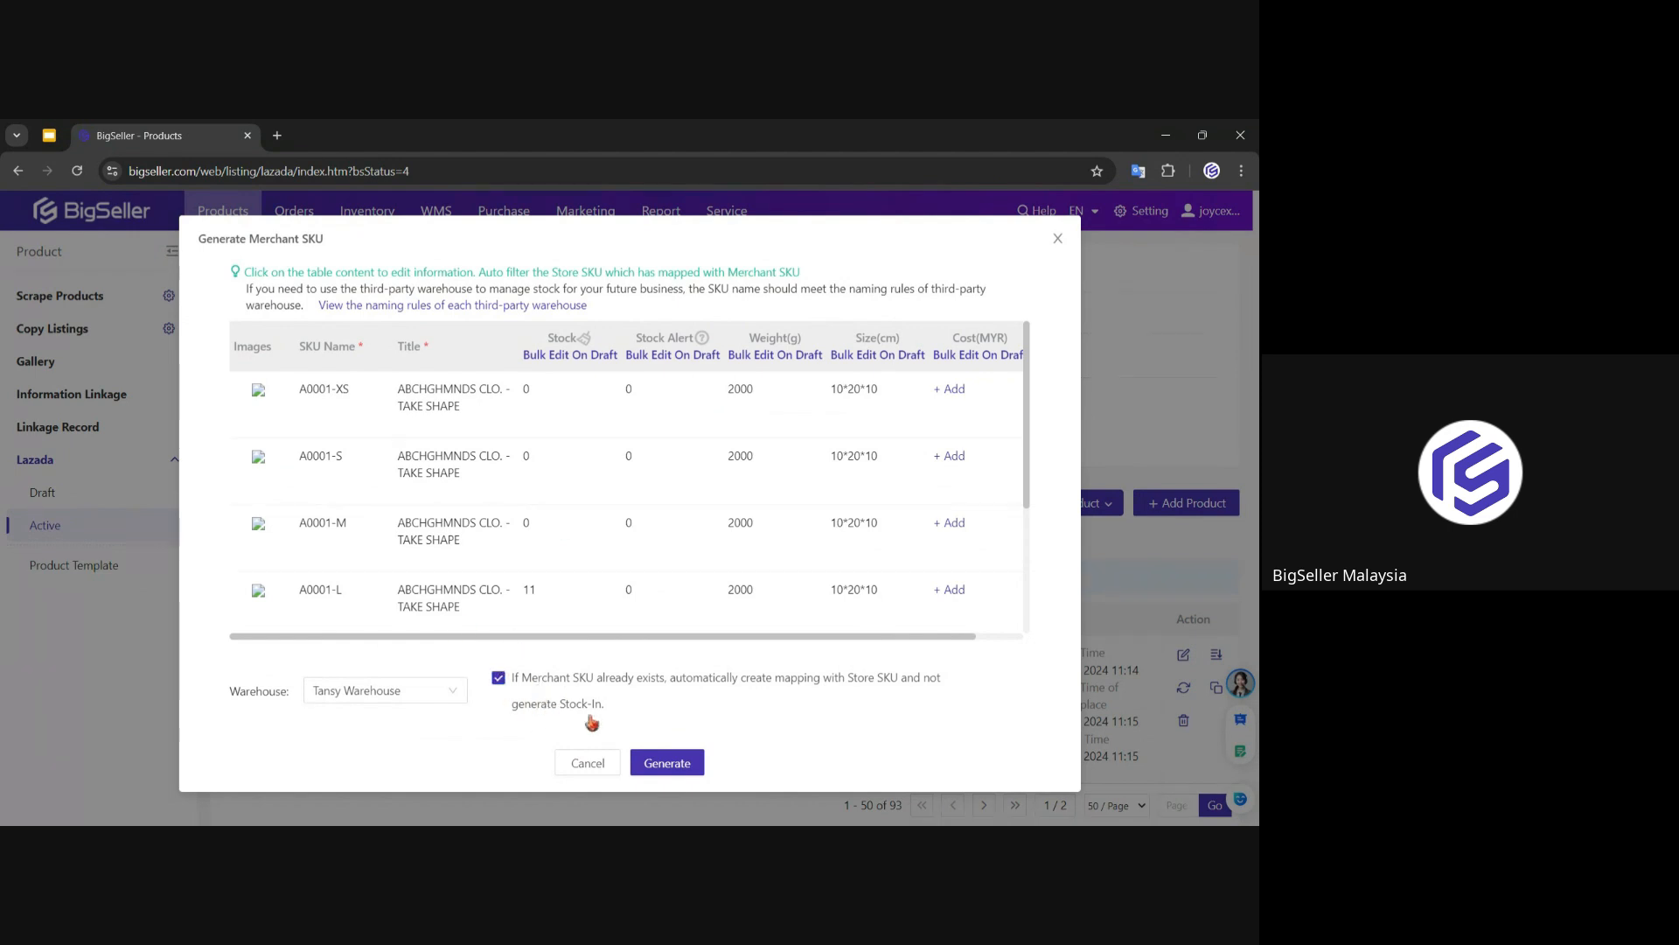
left_click(685, 757)
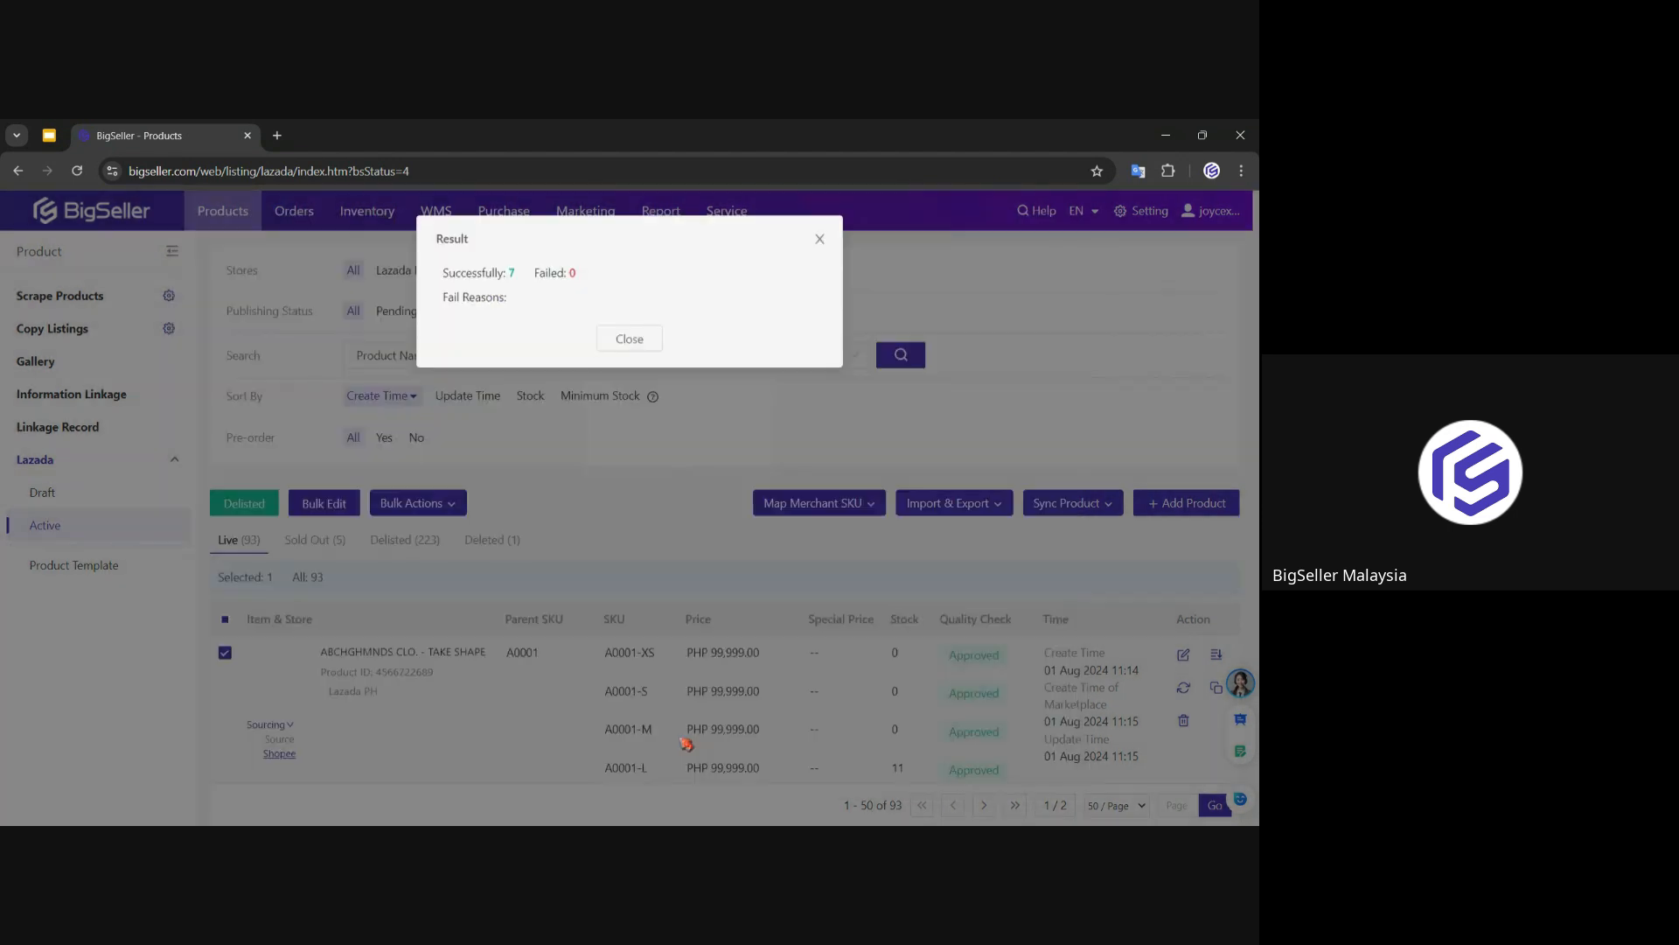
left_click(621, 338)
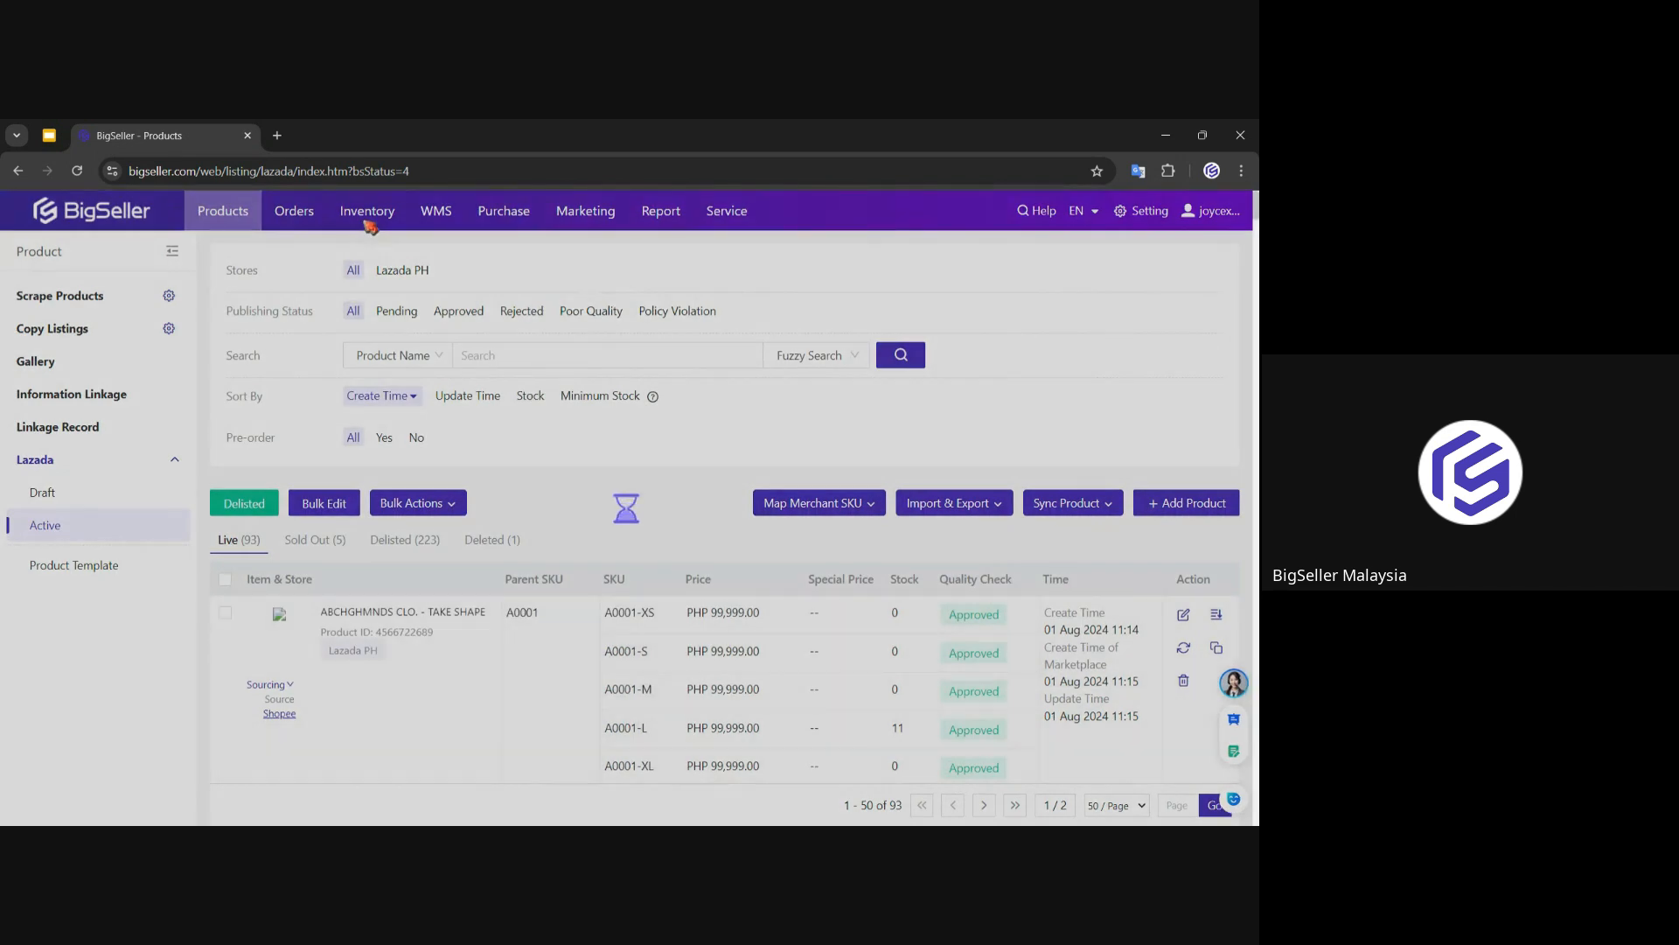
Step: Open the inventory's Merchant SKU list and examine the Shopee and Lazada store SKUs mapped to the A0001 variants
mouse_move(370, 227)
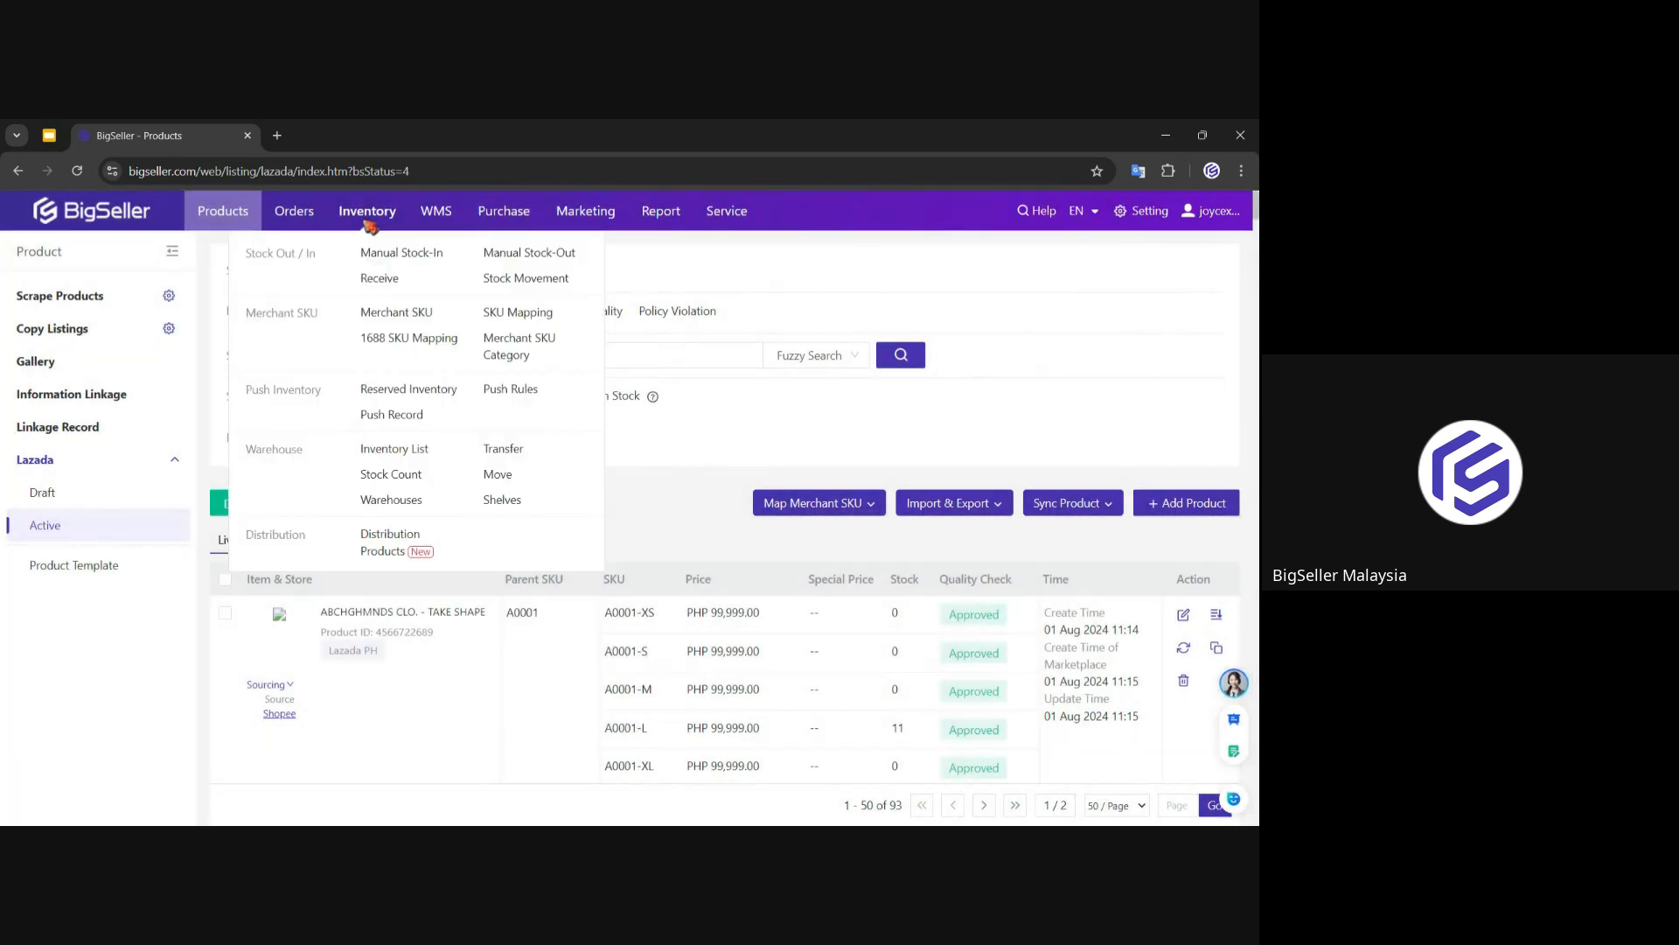
left_click(416, 318)
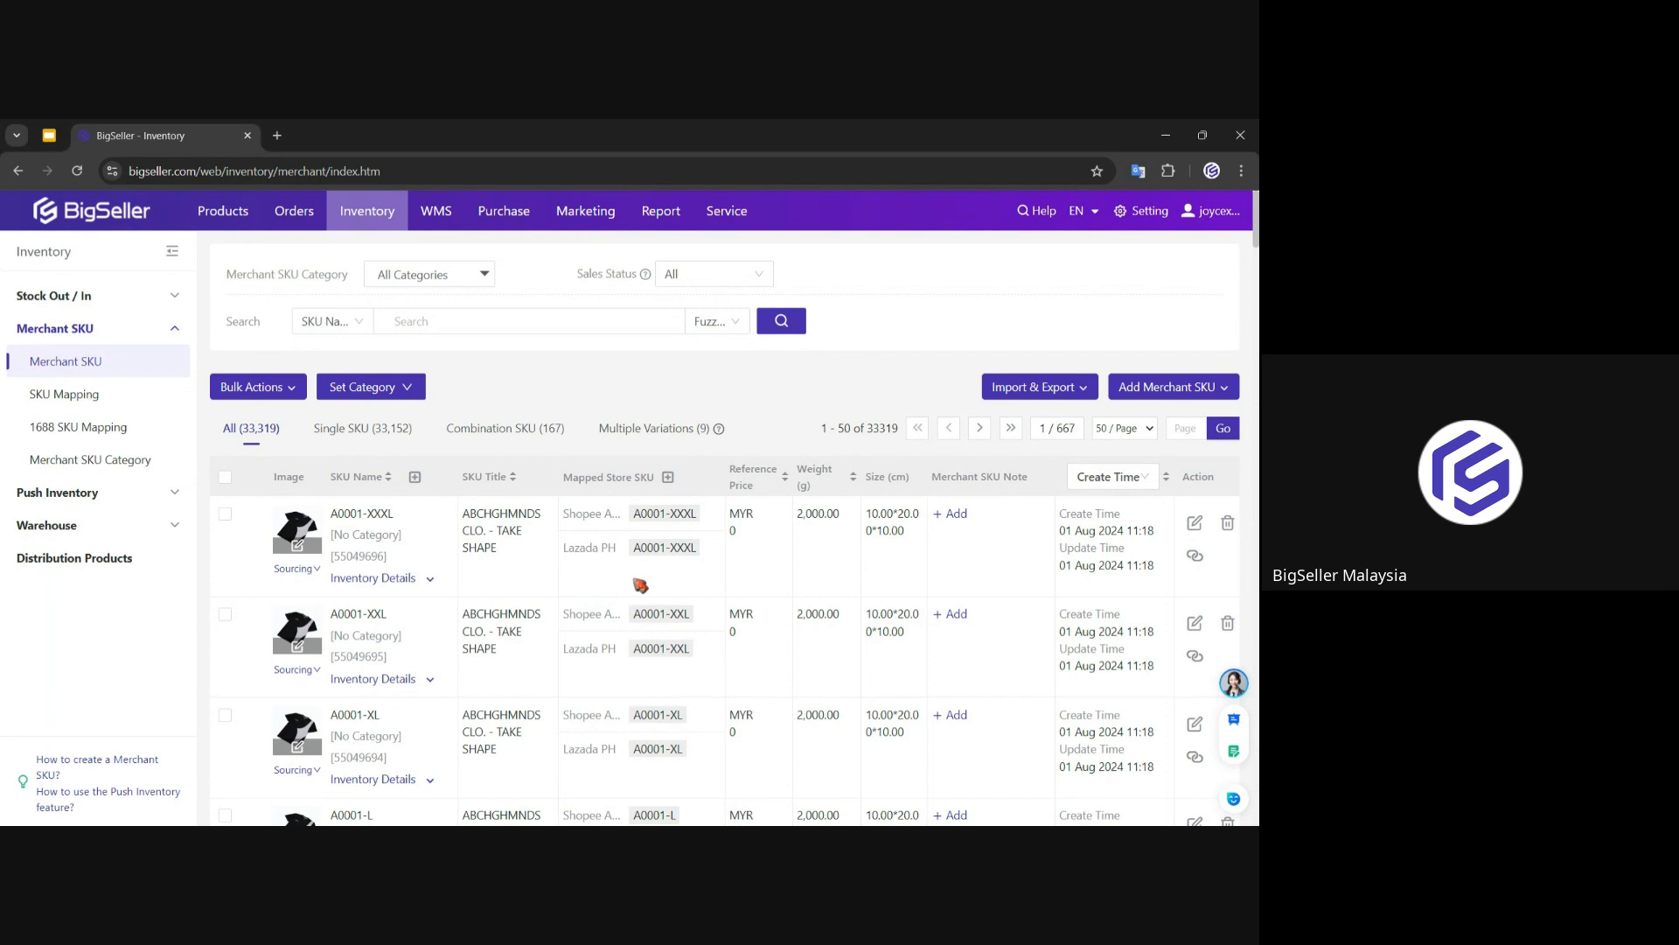
scroll(641, 585, "down", 3)
scroll(652, 599, "up", 3)
Step: Open the inventory's manual stock-in records and start adding a new stock-in list
left_click(367, 229)
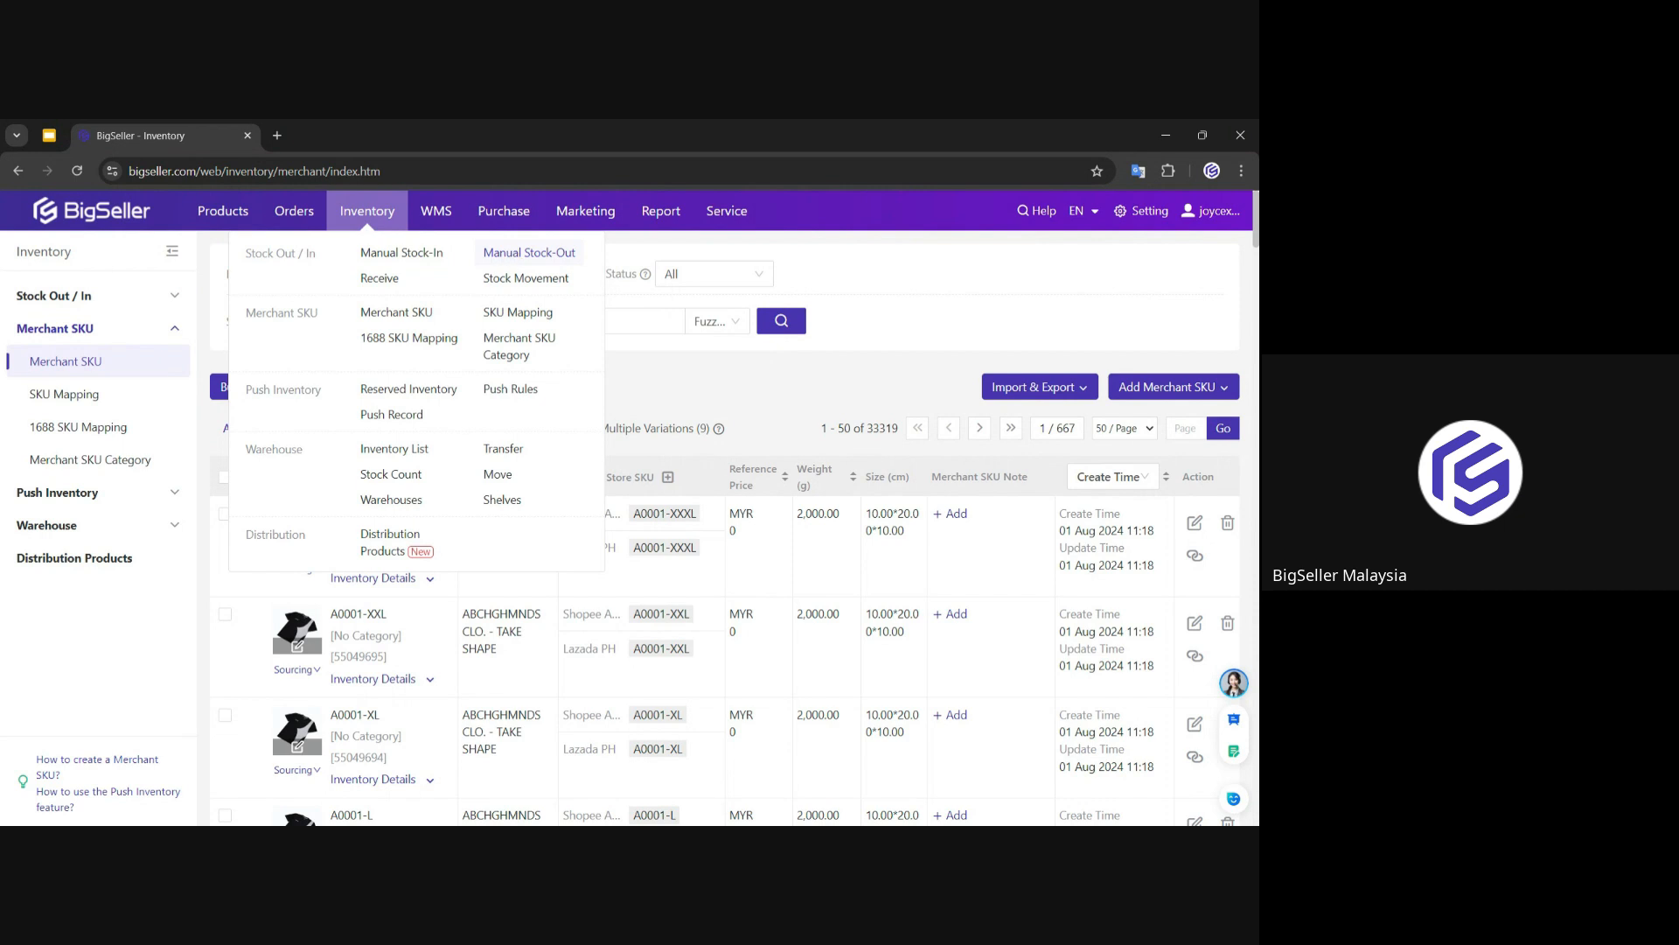
left_click(419, 264)
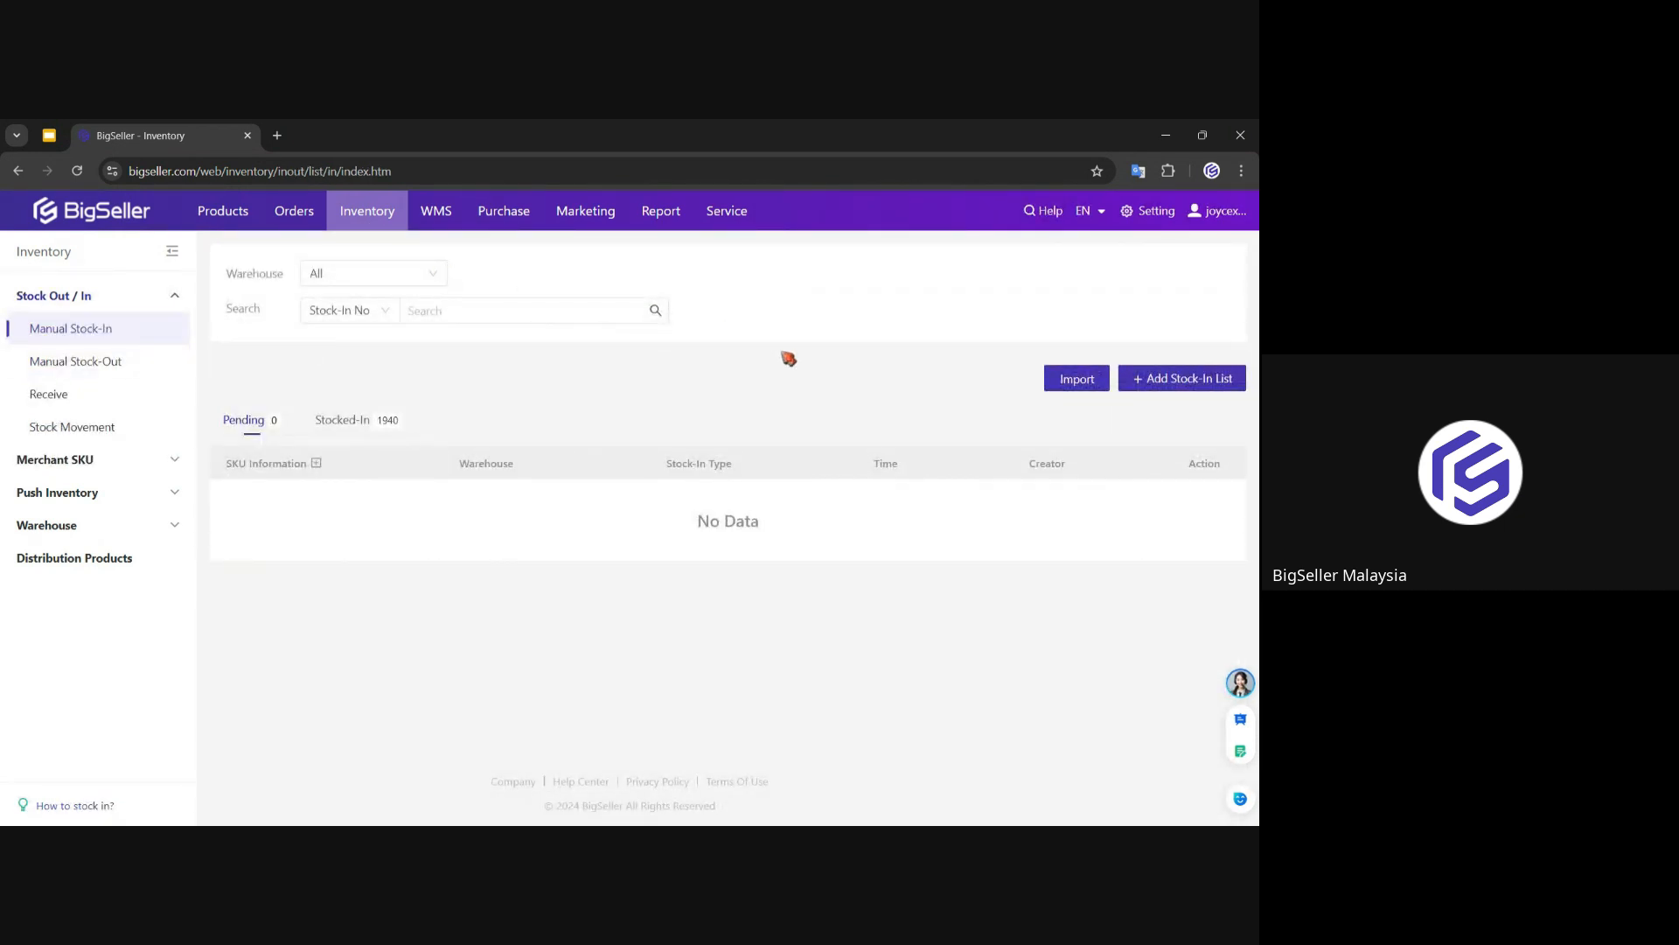
mouse_move(368, 214)
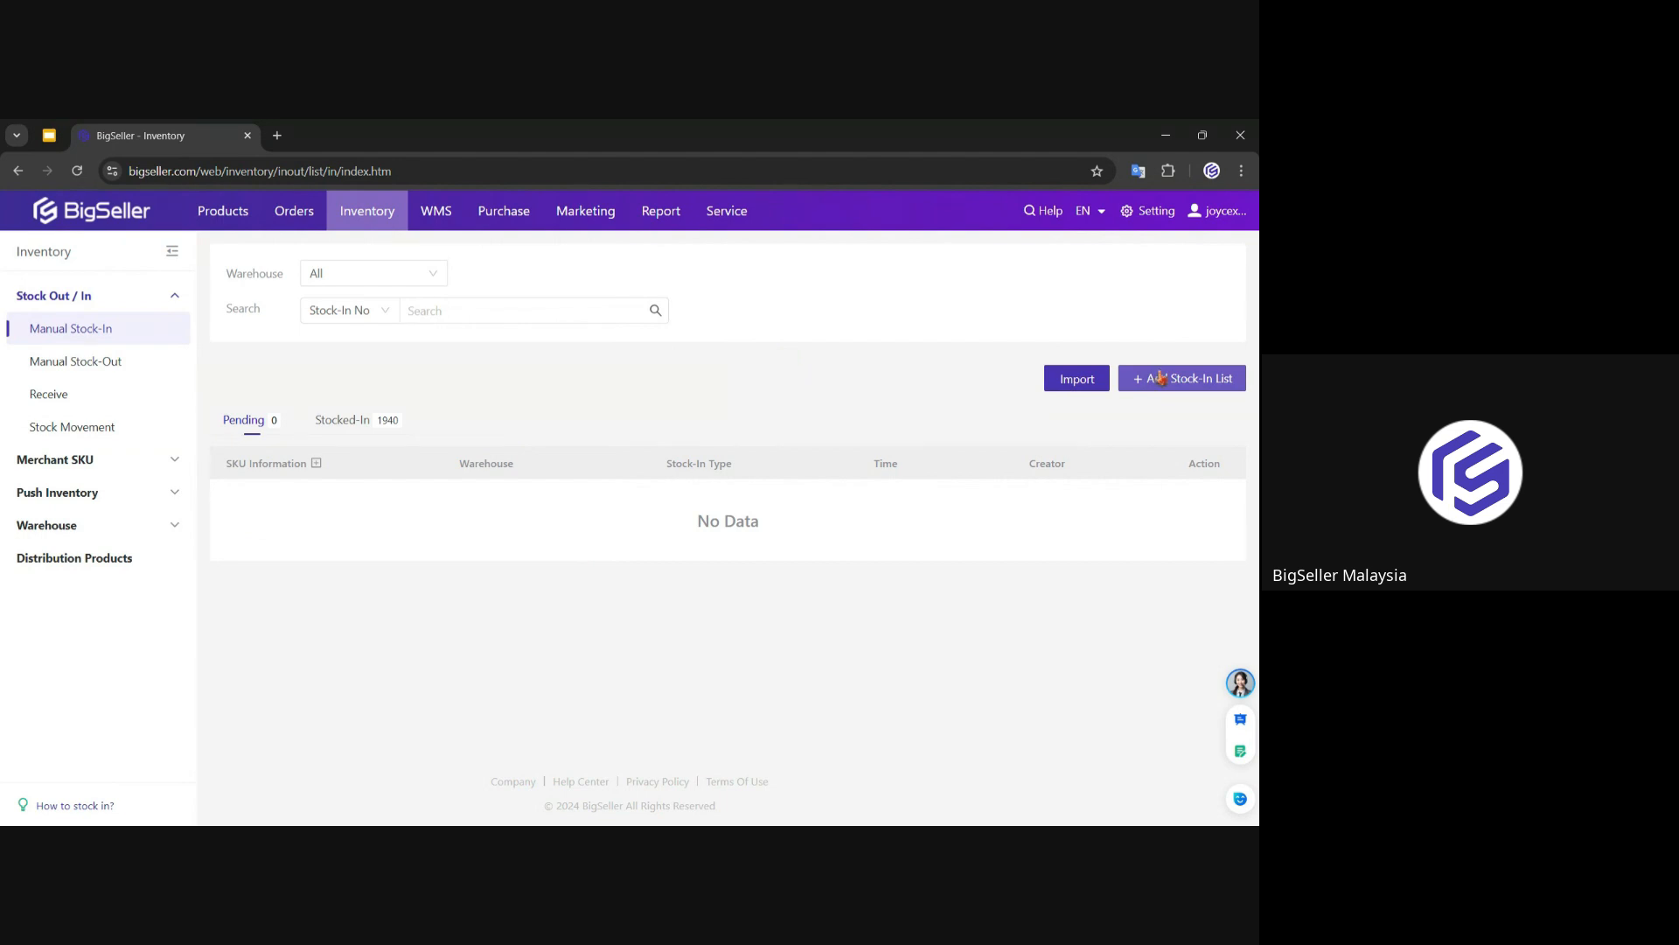
left_click(1159, 378)
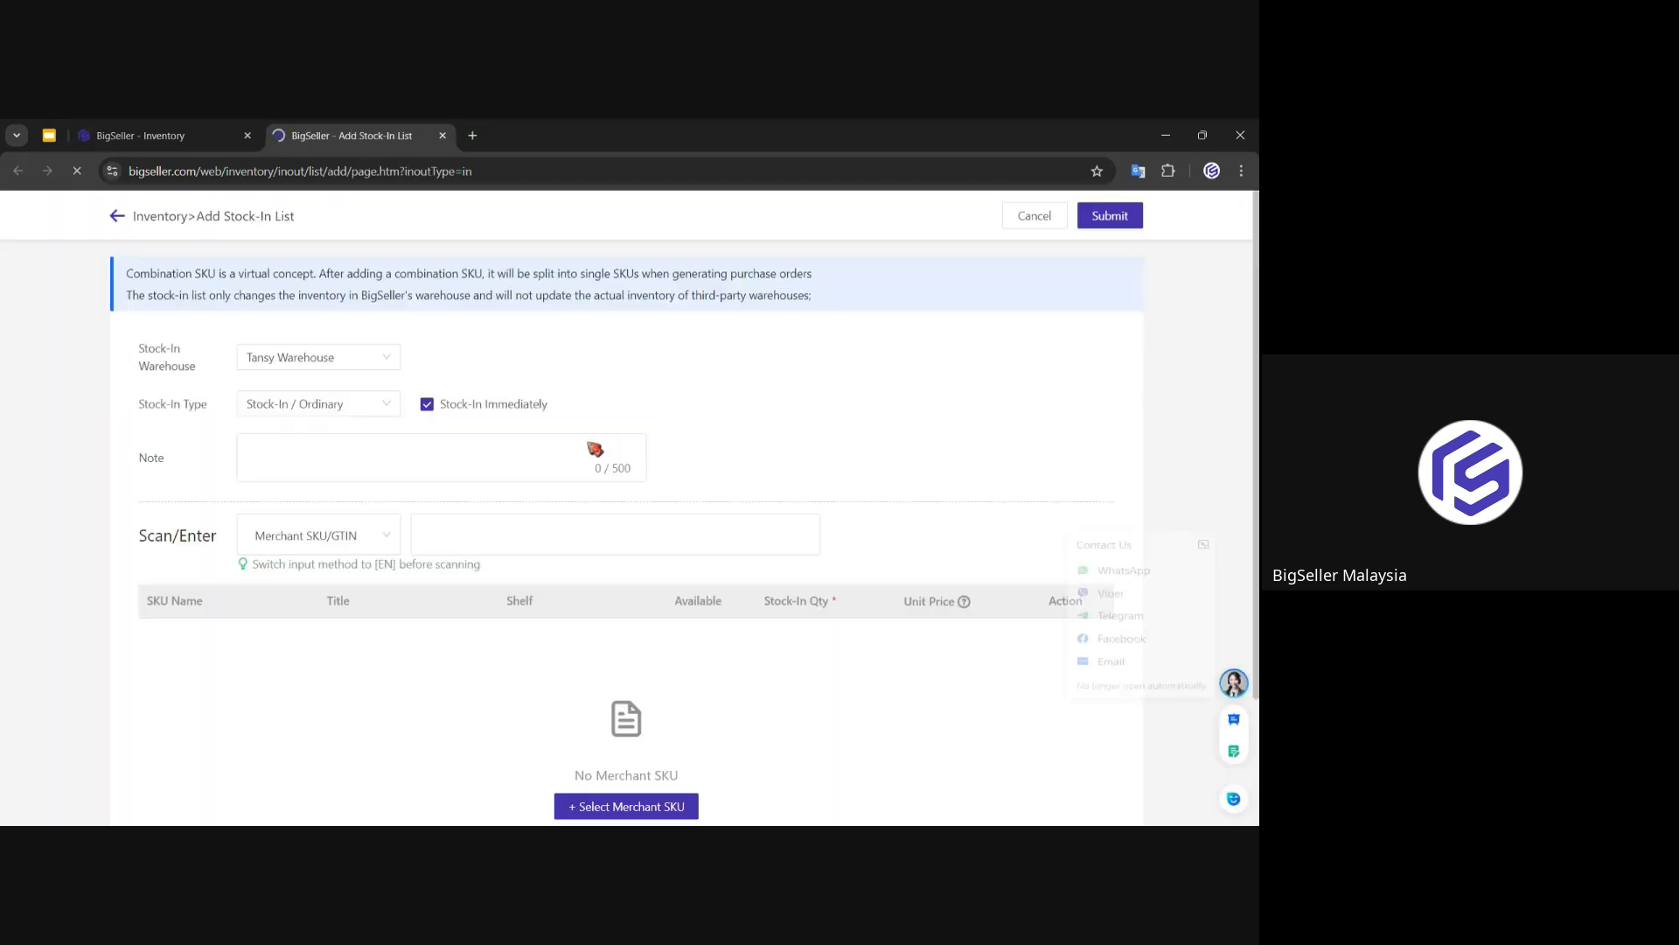
Step: Review the stock-in warehouse and stock-in type options, keeping Tansy Warehouse and Stock-In / Ordinary
left_click(335, 372)
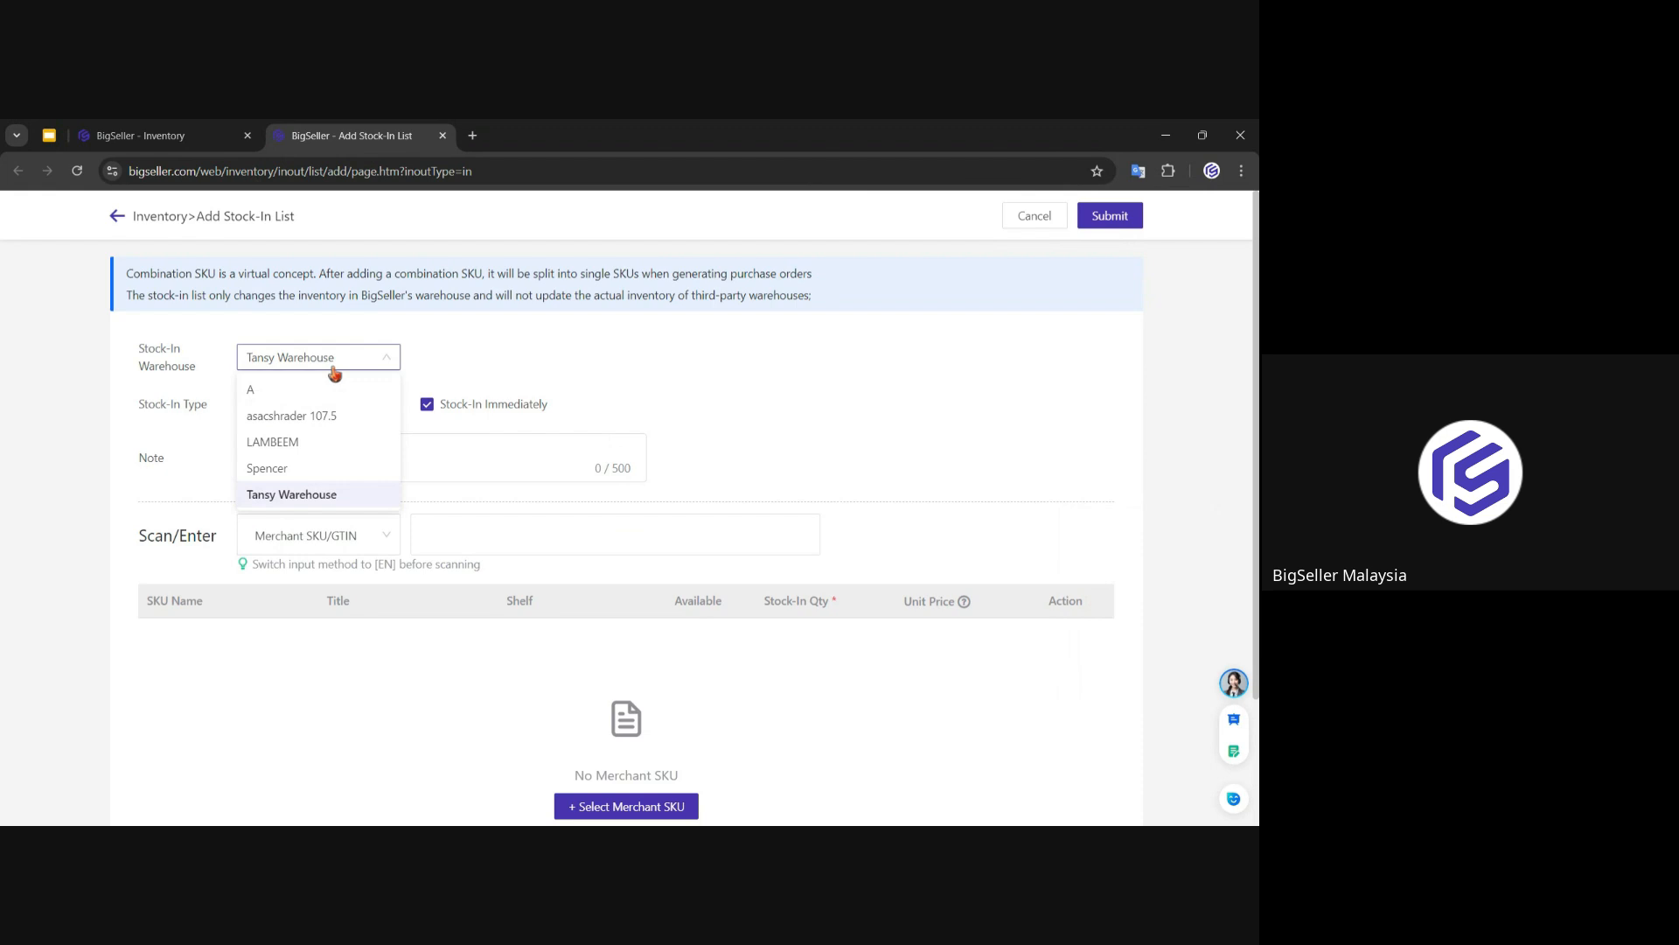
left_click(472, 356)
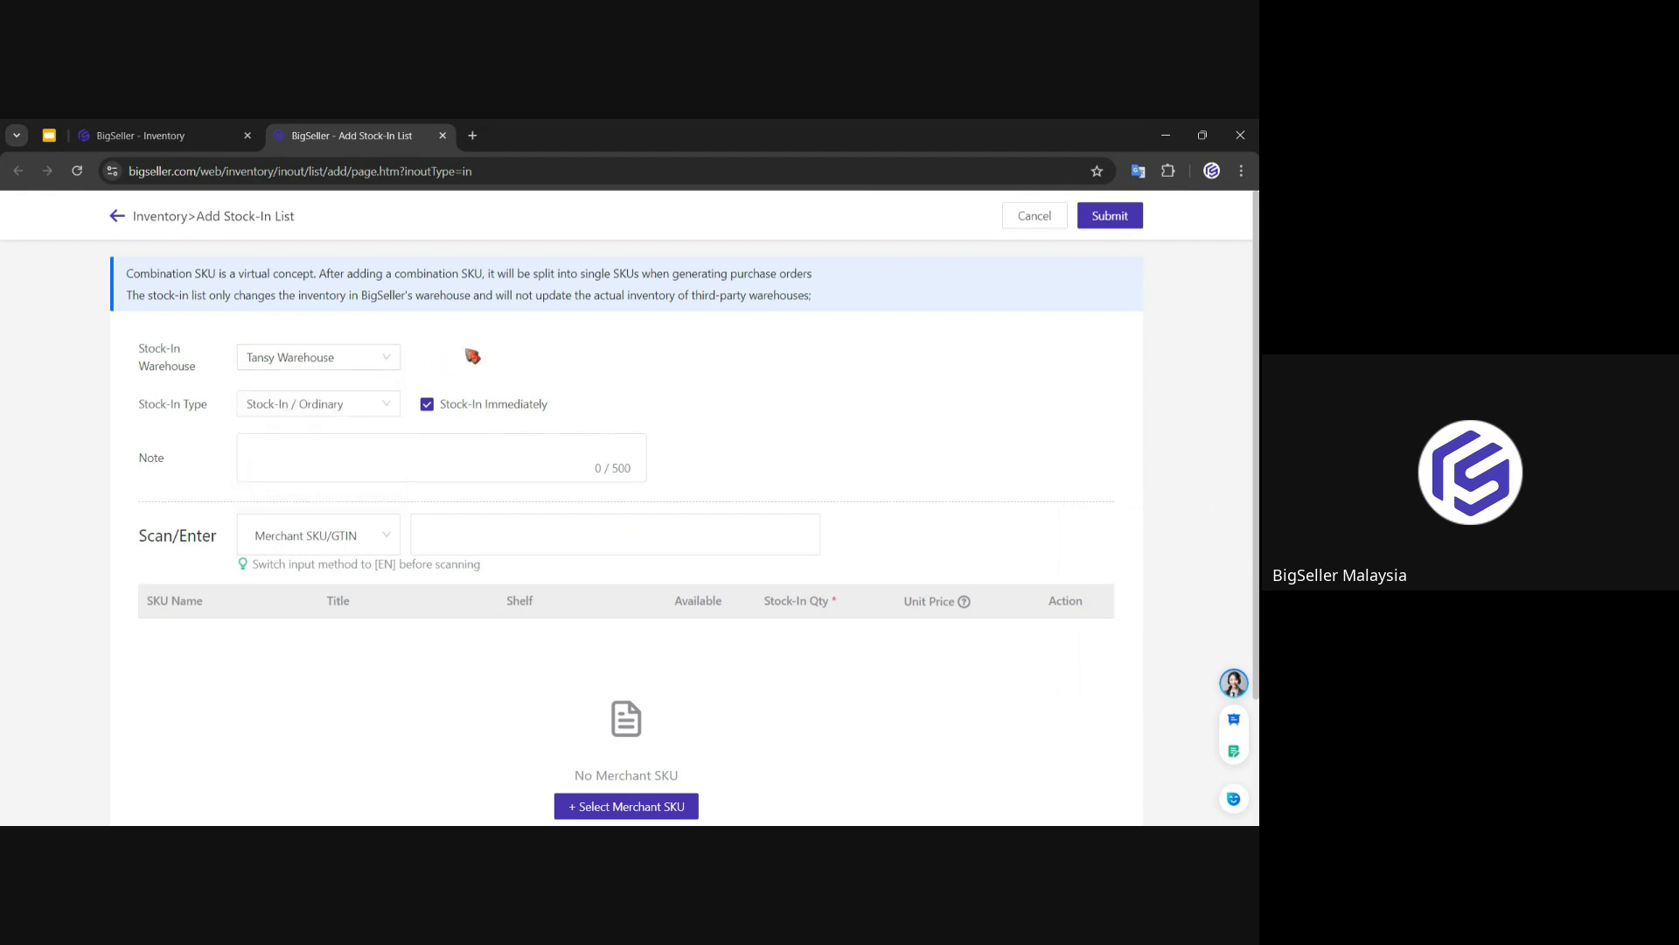
left_click(303, 401)
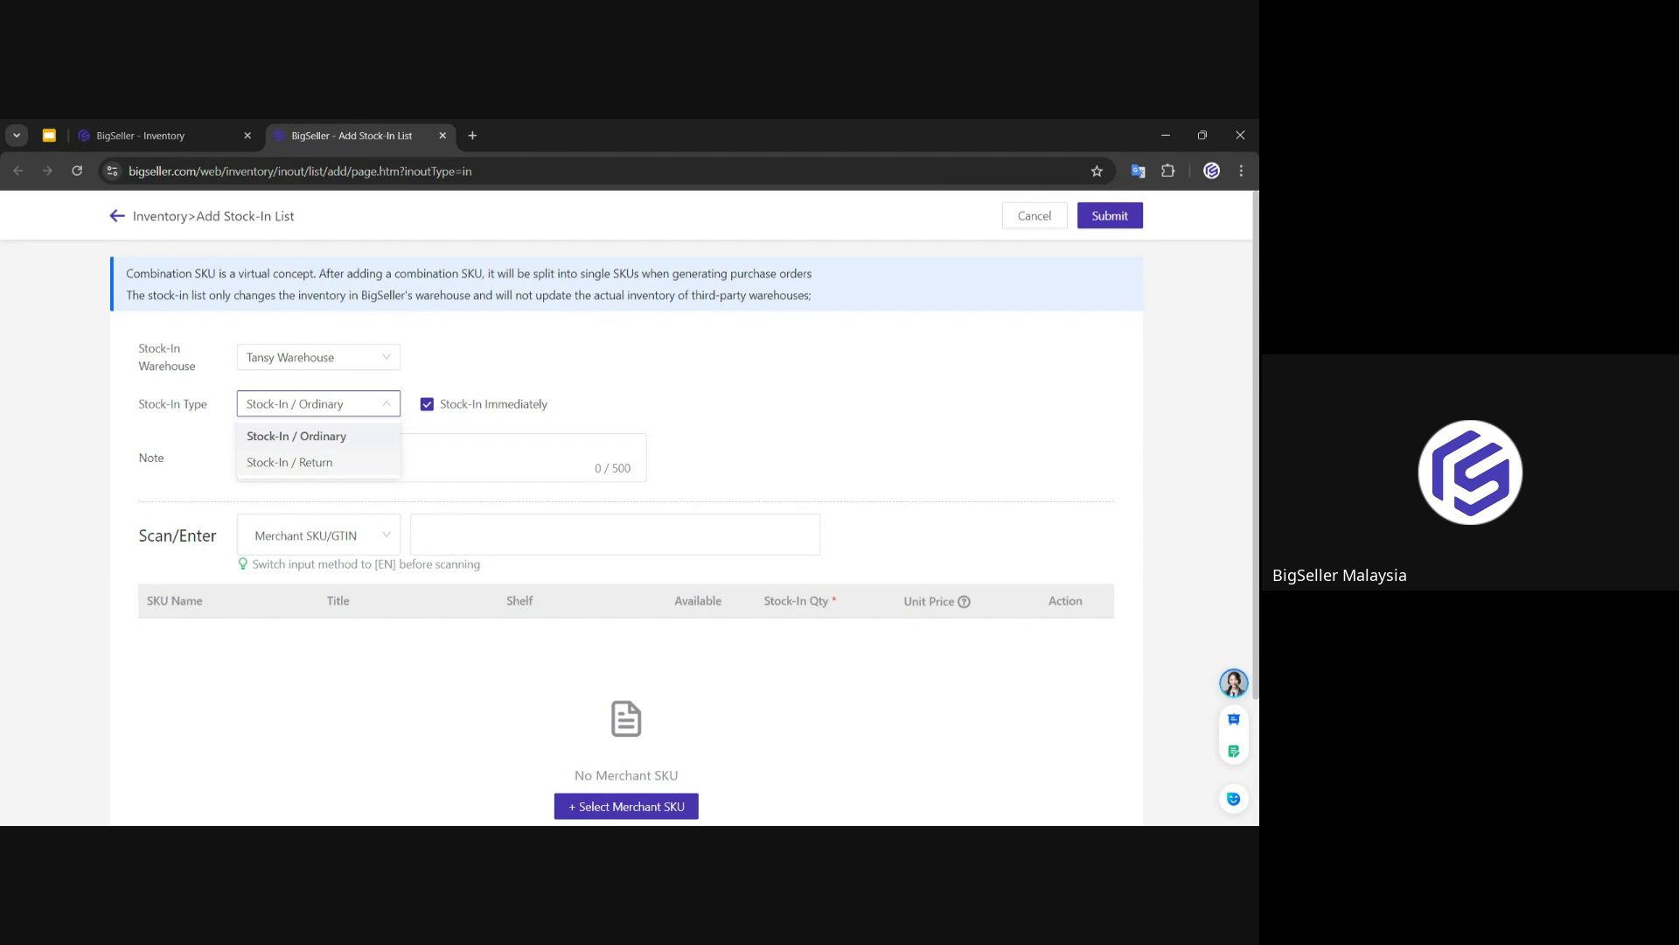
left_click(907, 436)
Step: Add the Merchant SKUs A0001-XXXL and A0001-XXL to the stock-in list
scroll(906, 436, "down", 2)
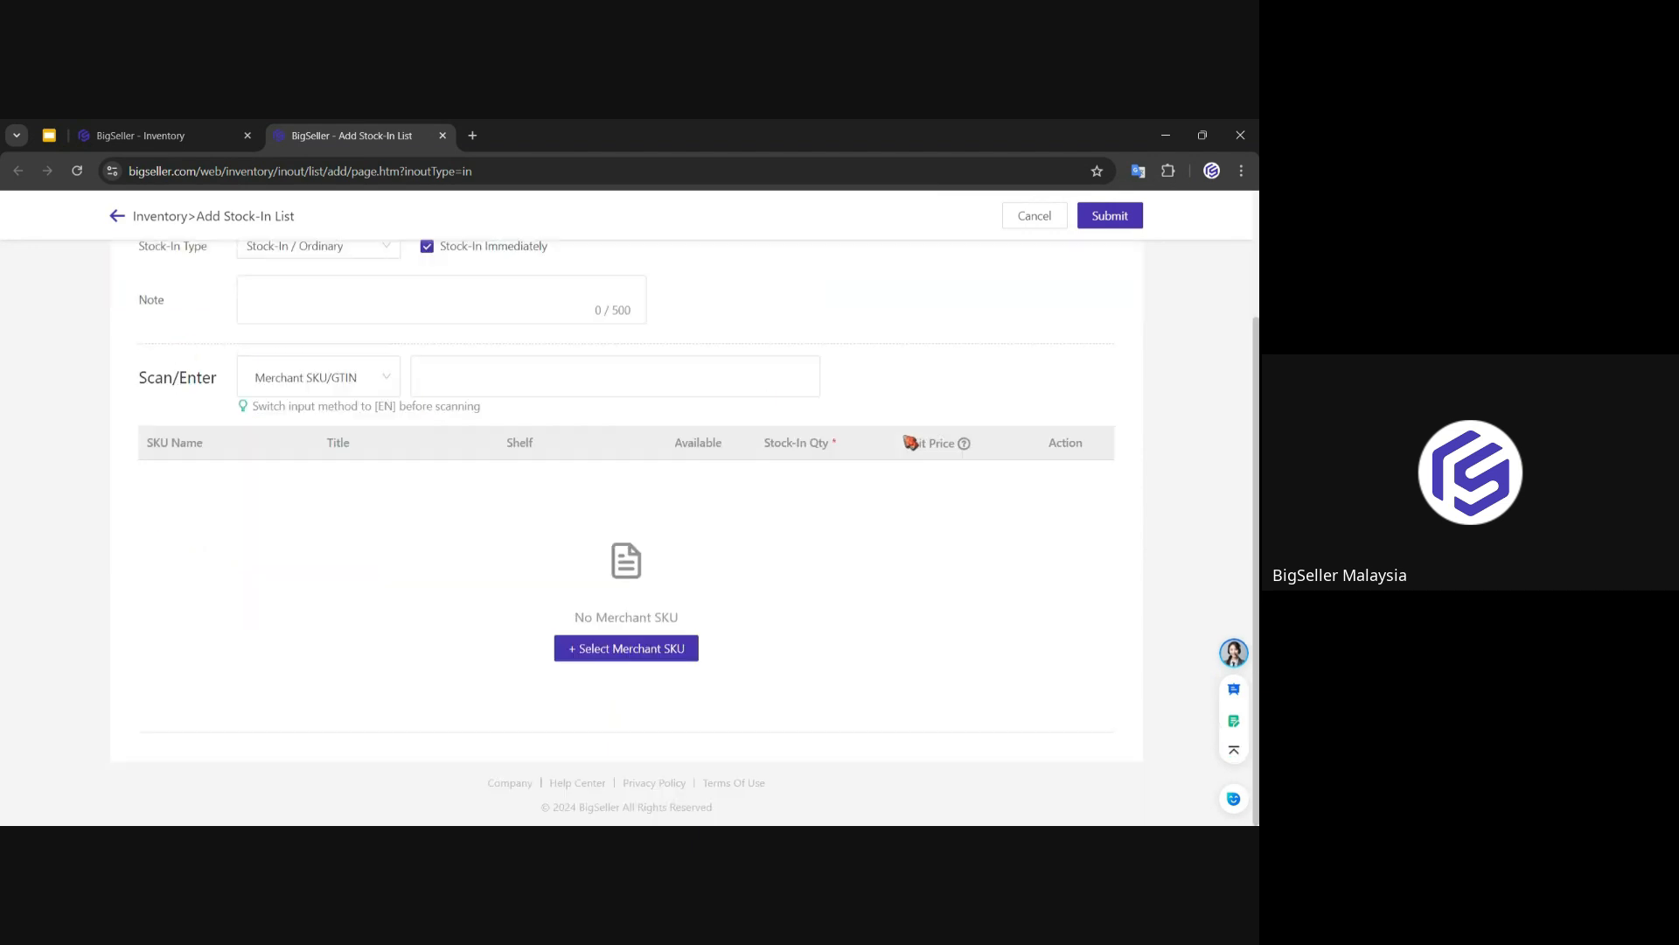
left_click(583, 656)
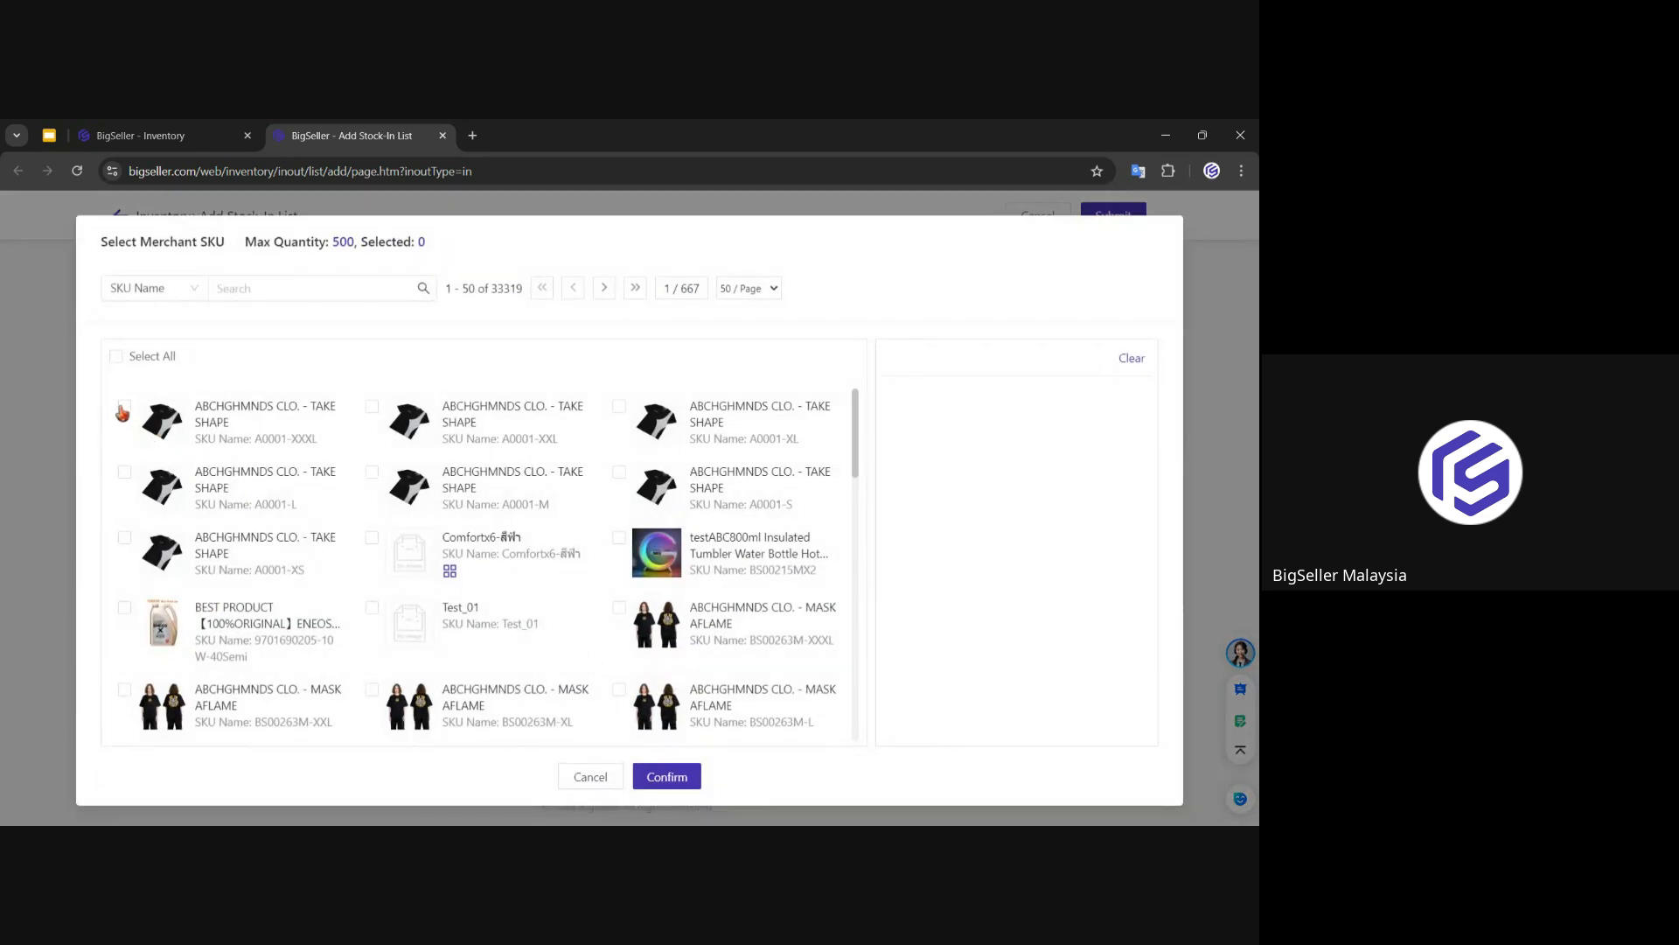
left_click(124, 407)
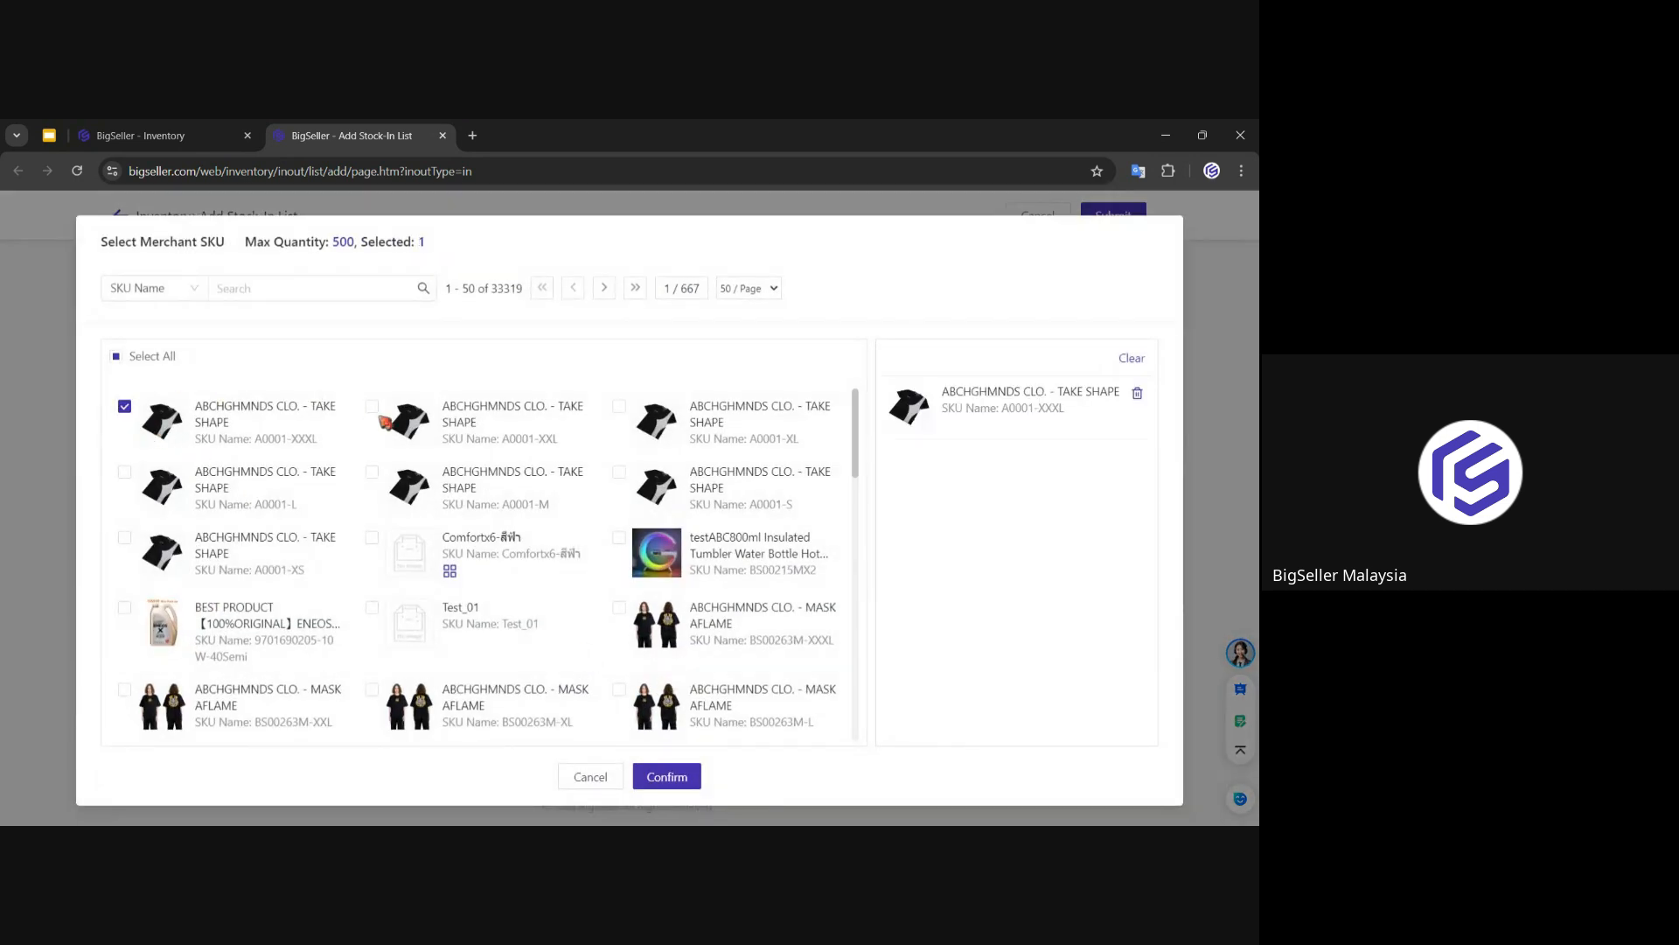
left_click(372, 407)
left_click(667, 777)
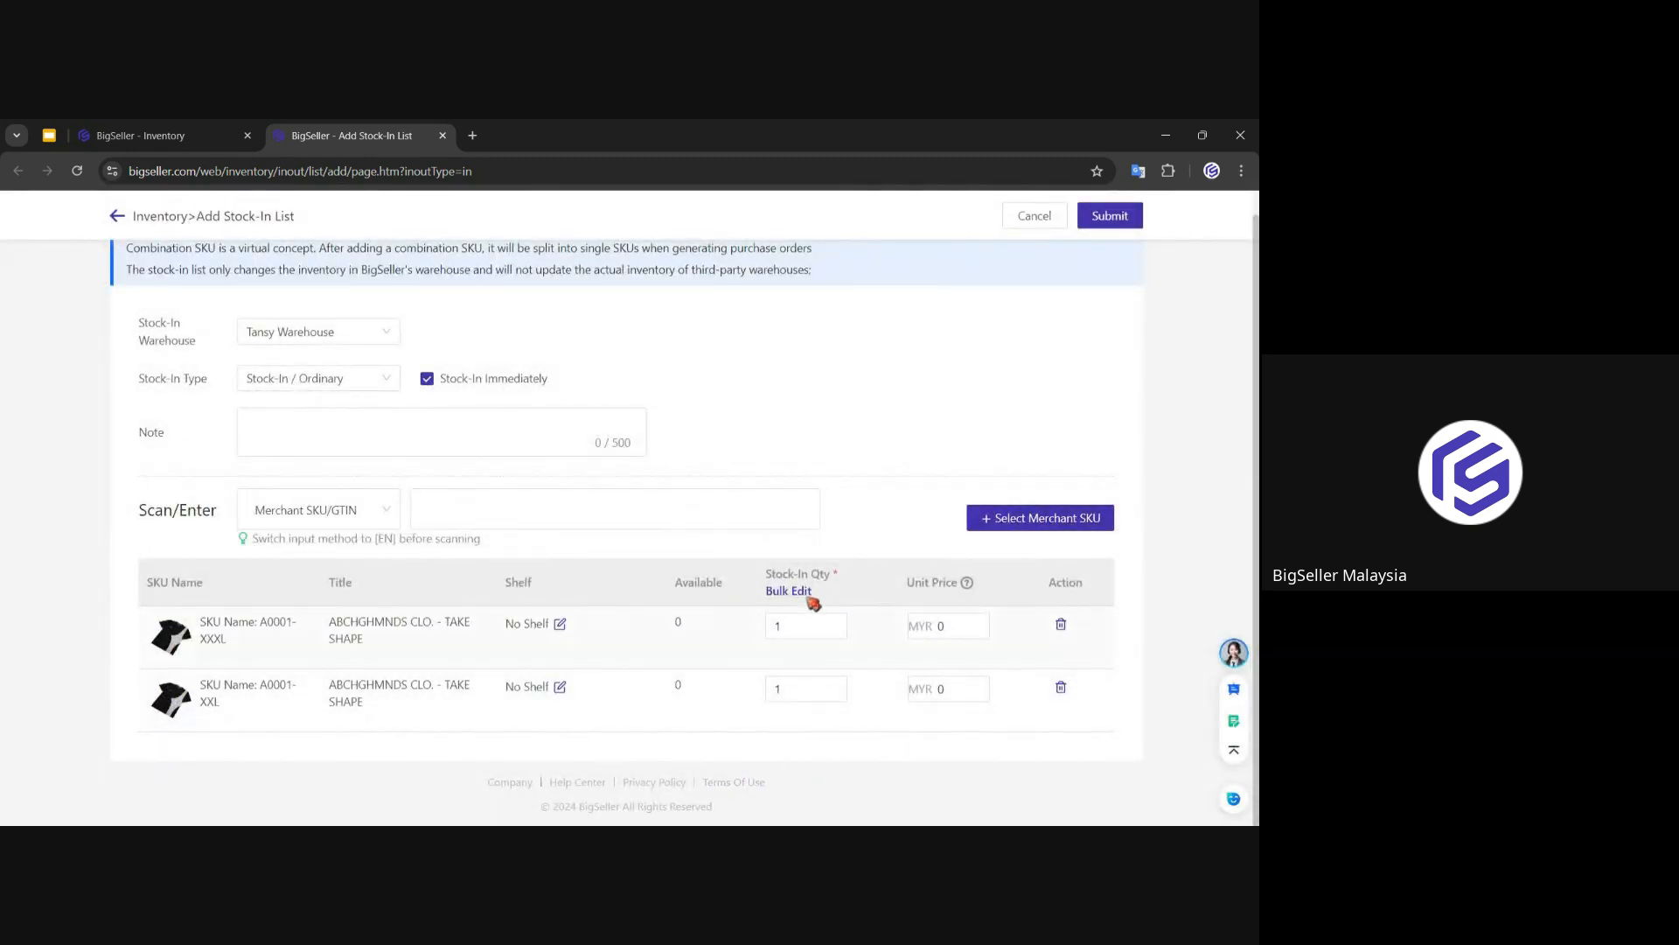
Step: Bulk edit the stock-in quantity of both Merchant SKUs to 100
left_click_drag(792, 626, 763, 663)
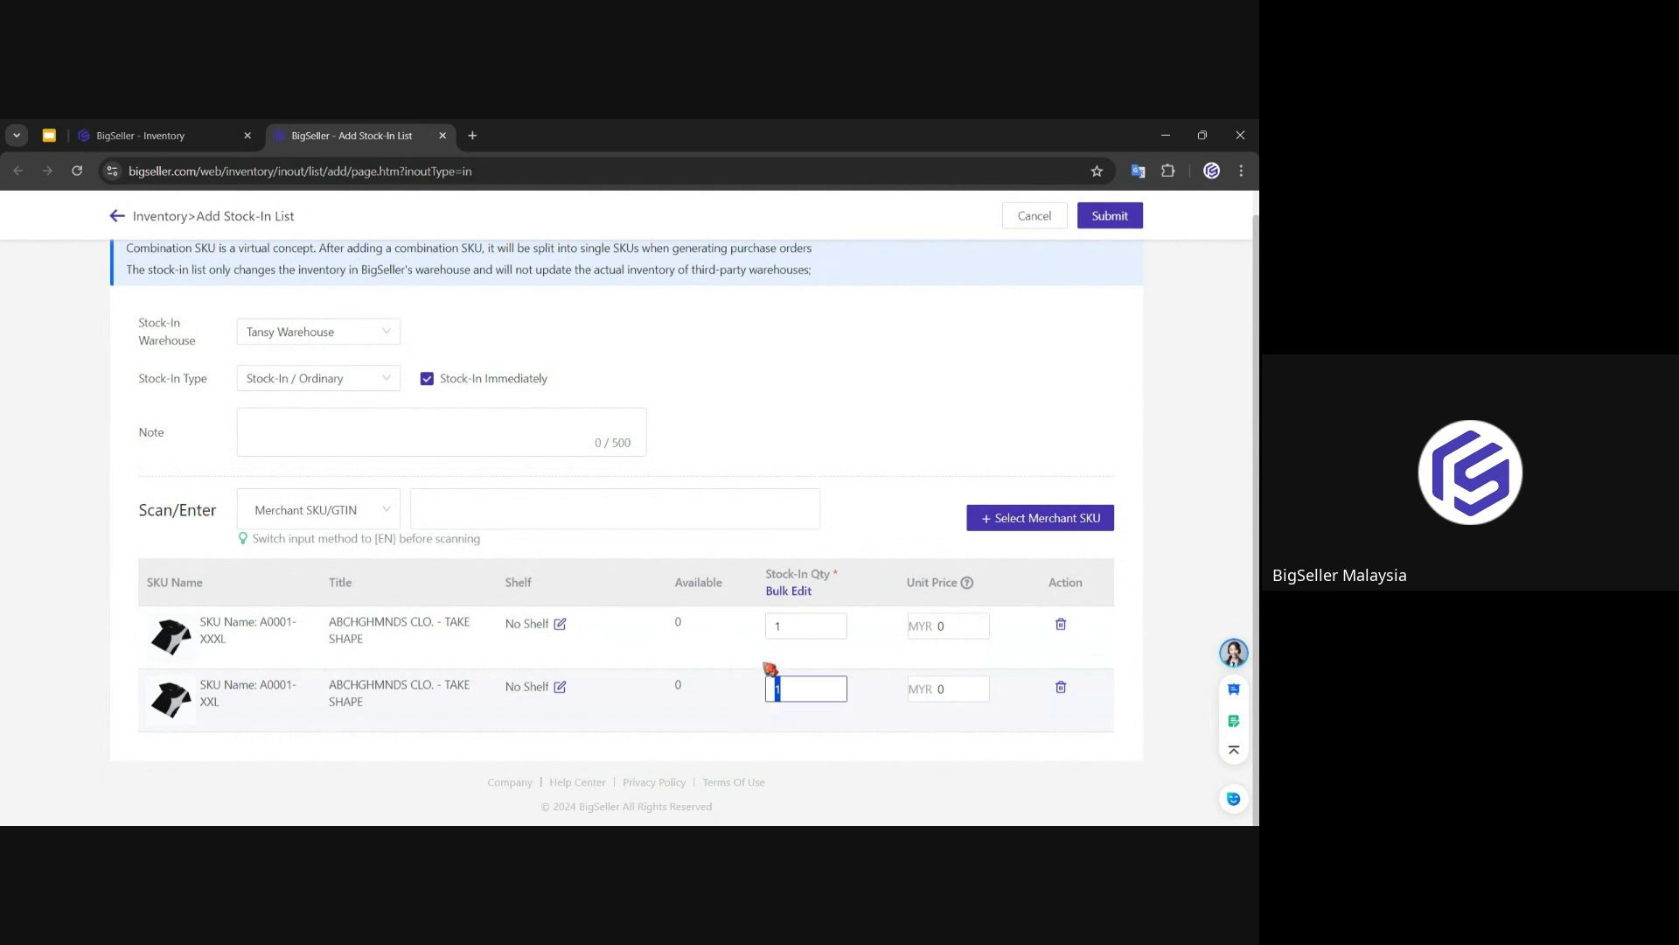
left_click(792, 600)
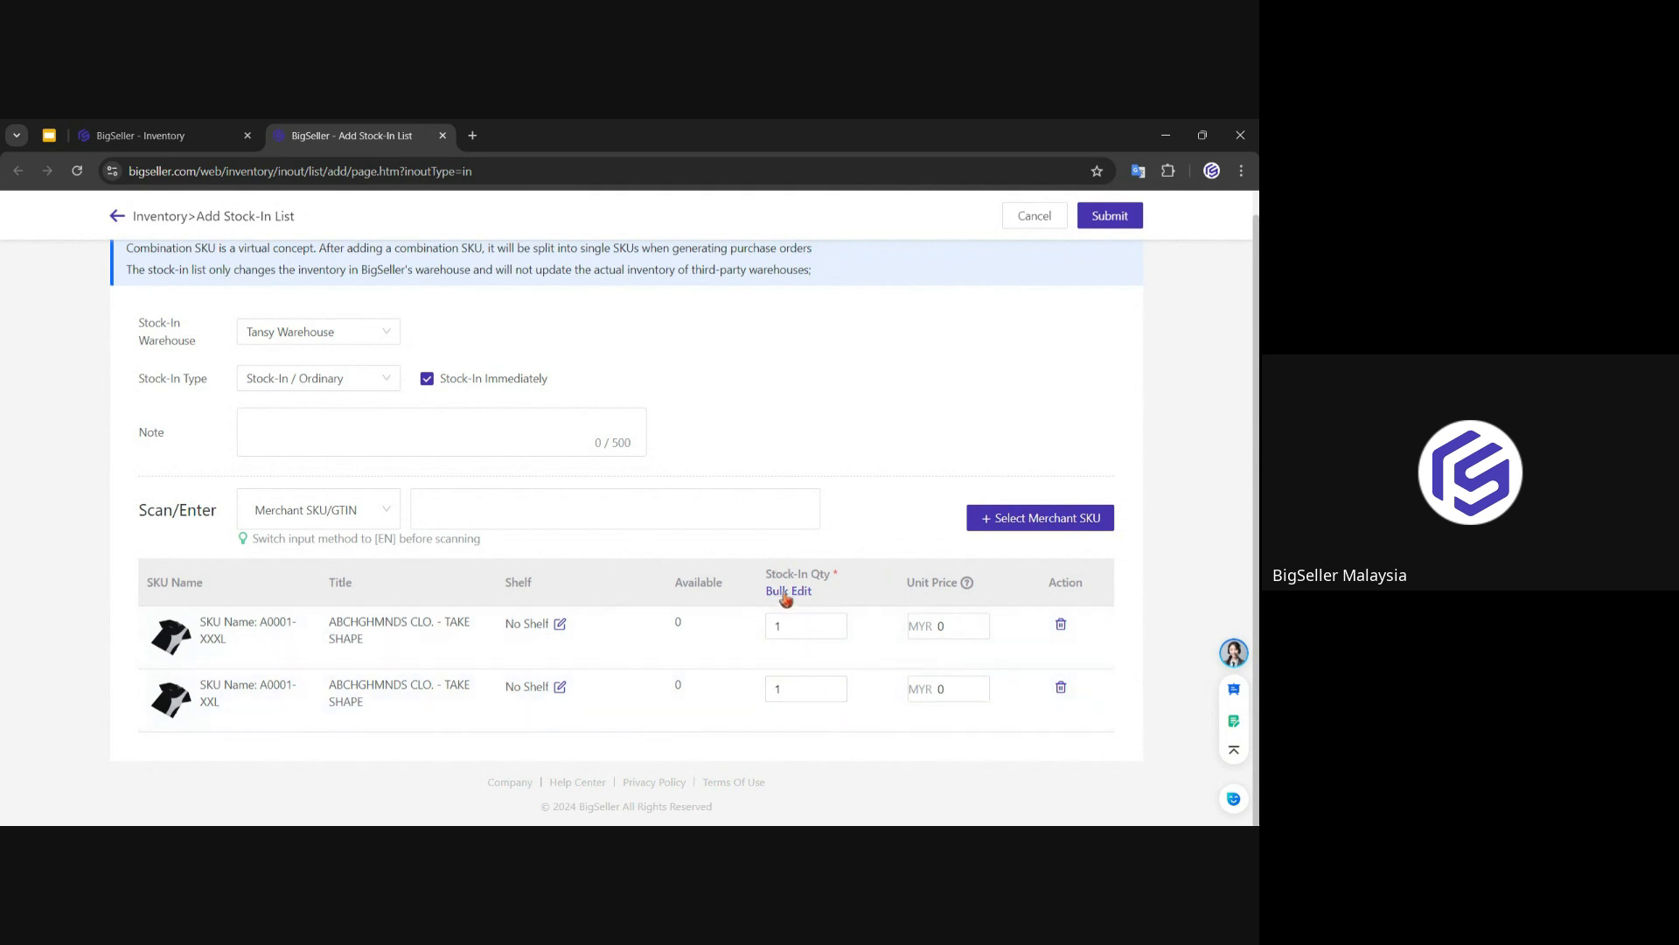
type("1")
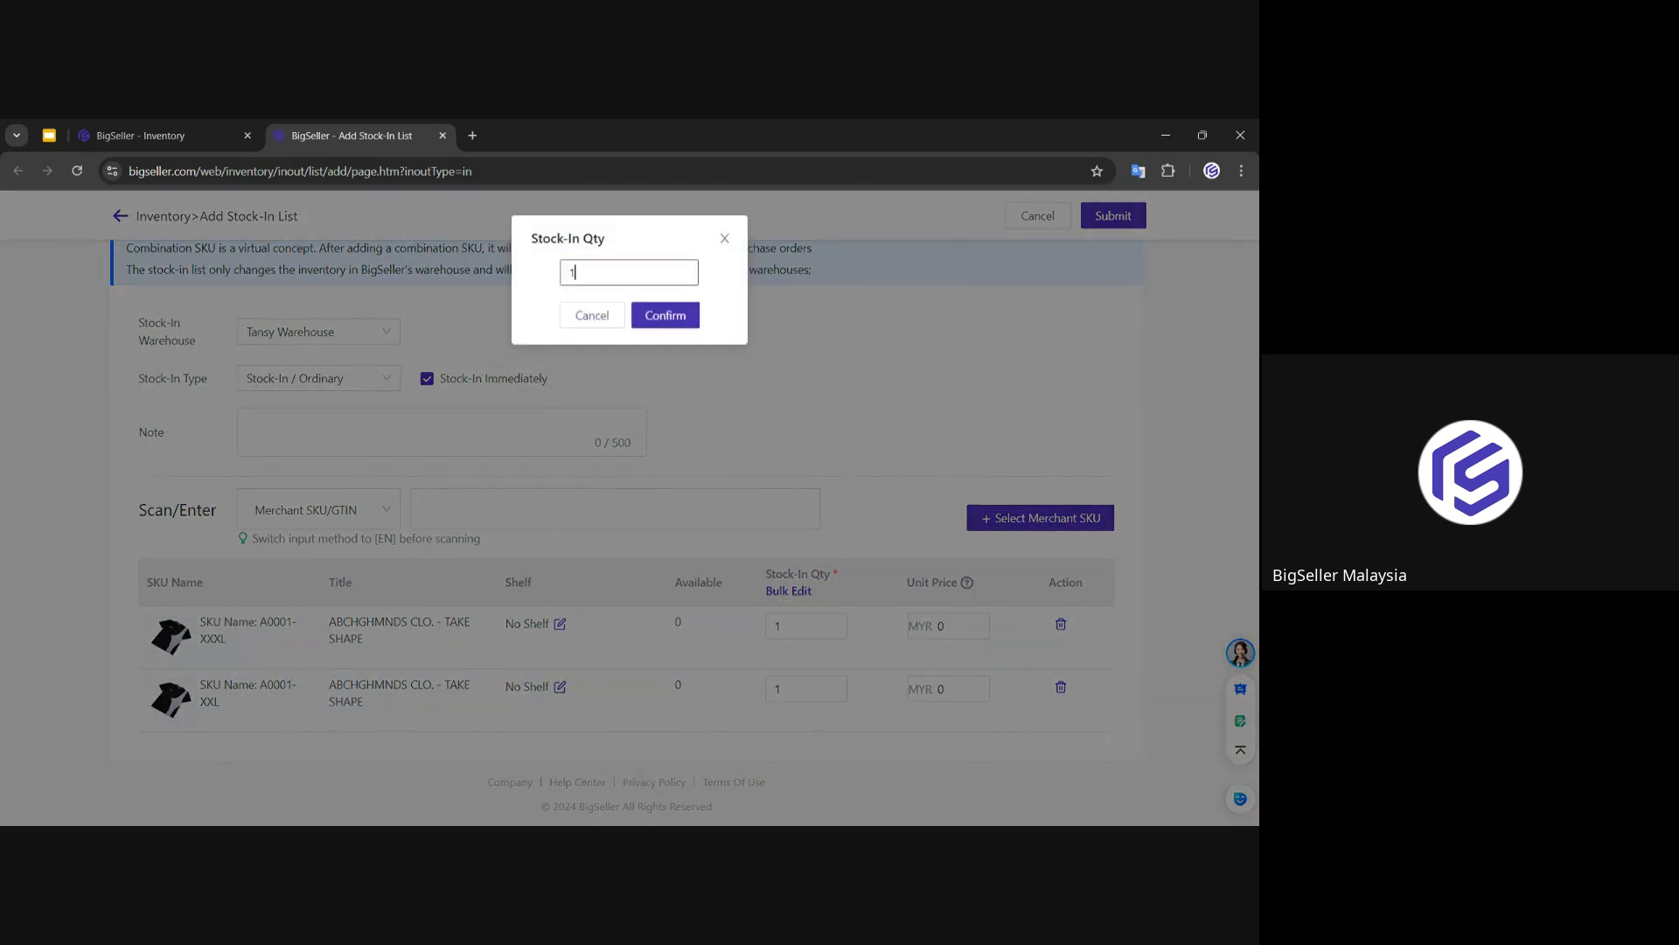
type("00")
left_click(666, 315)
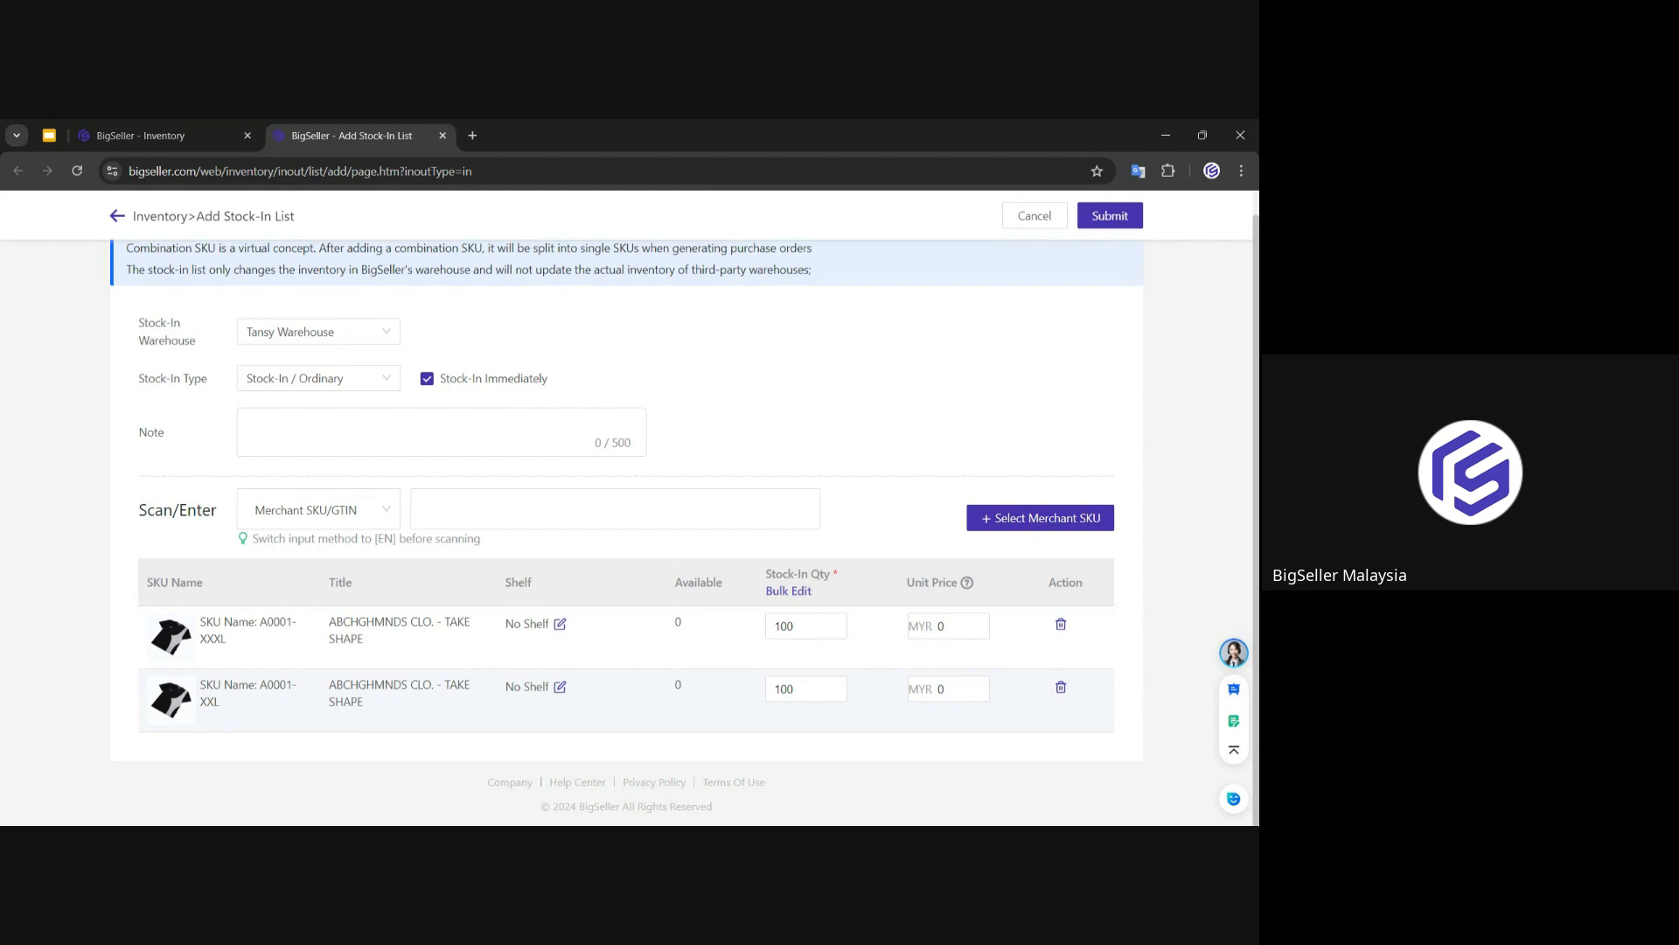
Step: Submit the stock-in list and view the records of completed stock-ins
scroll(627, 507, "up", 1)
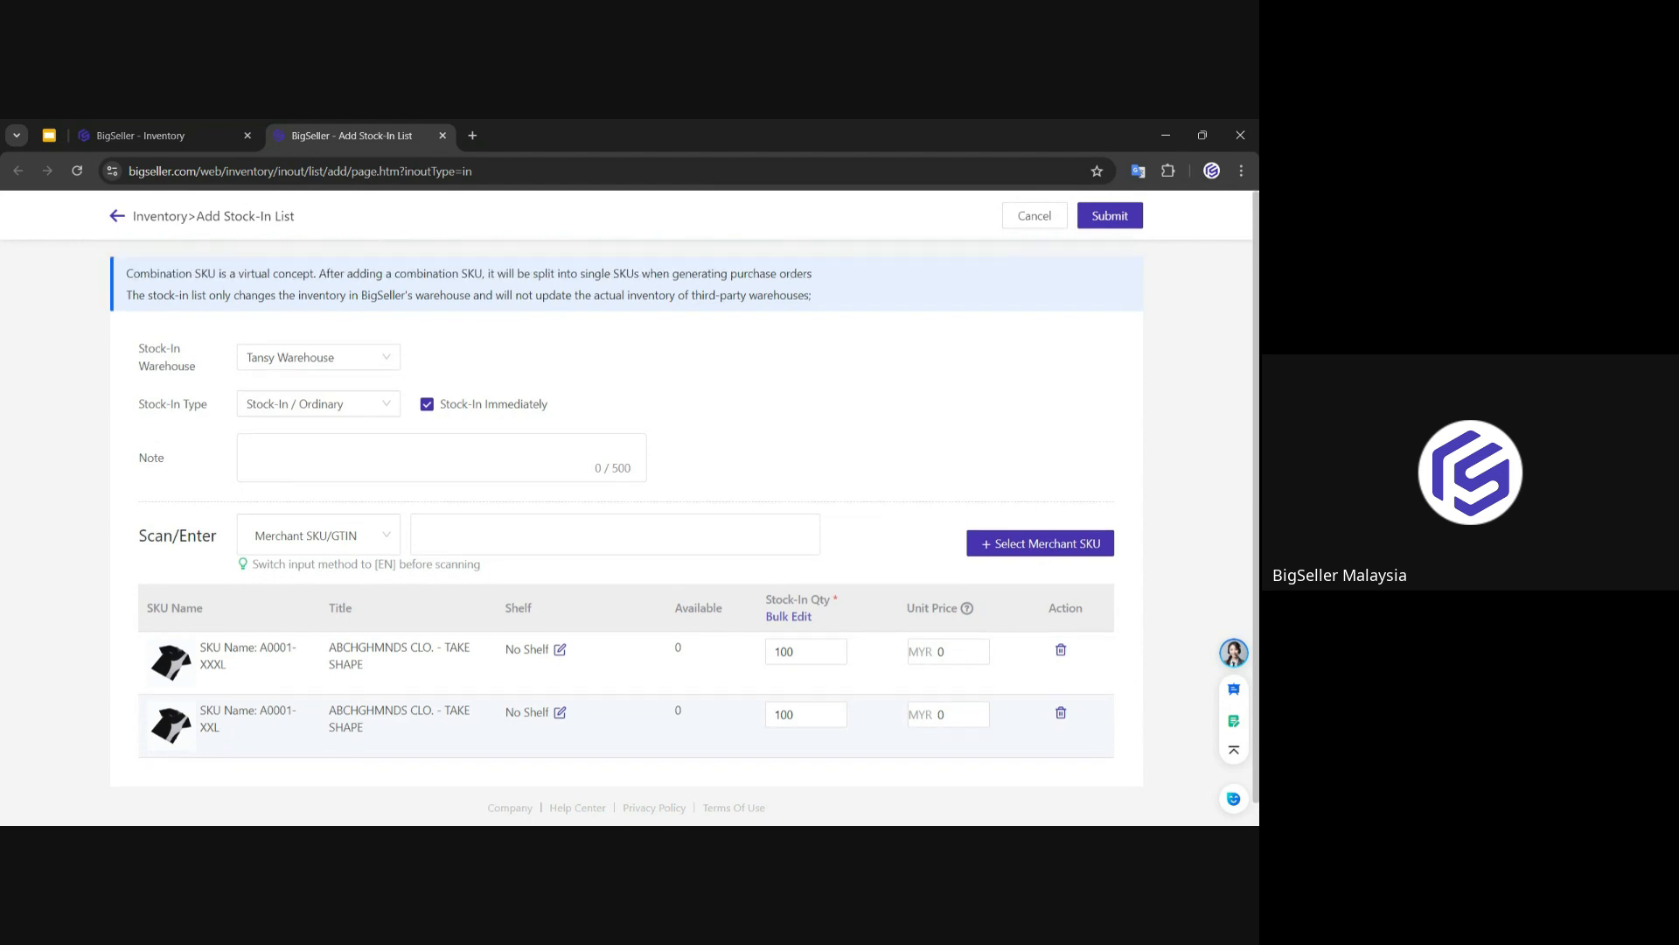
left_click(1114, 218)
left_click(643, 372)
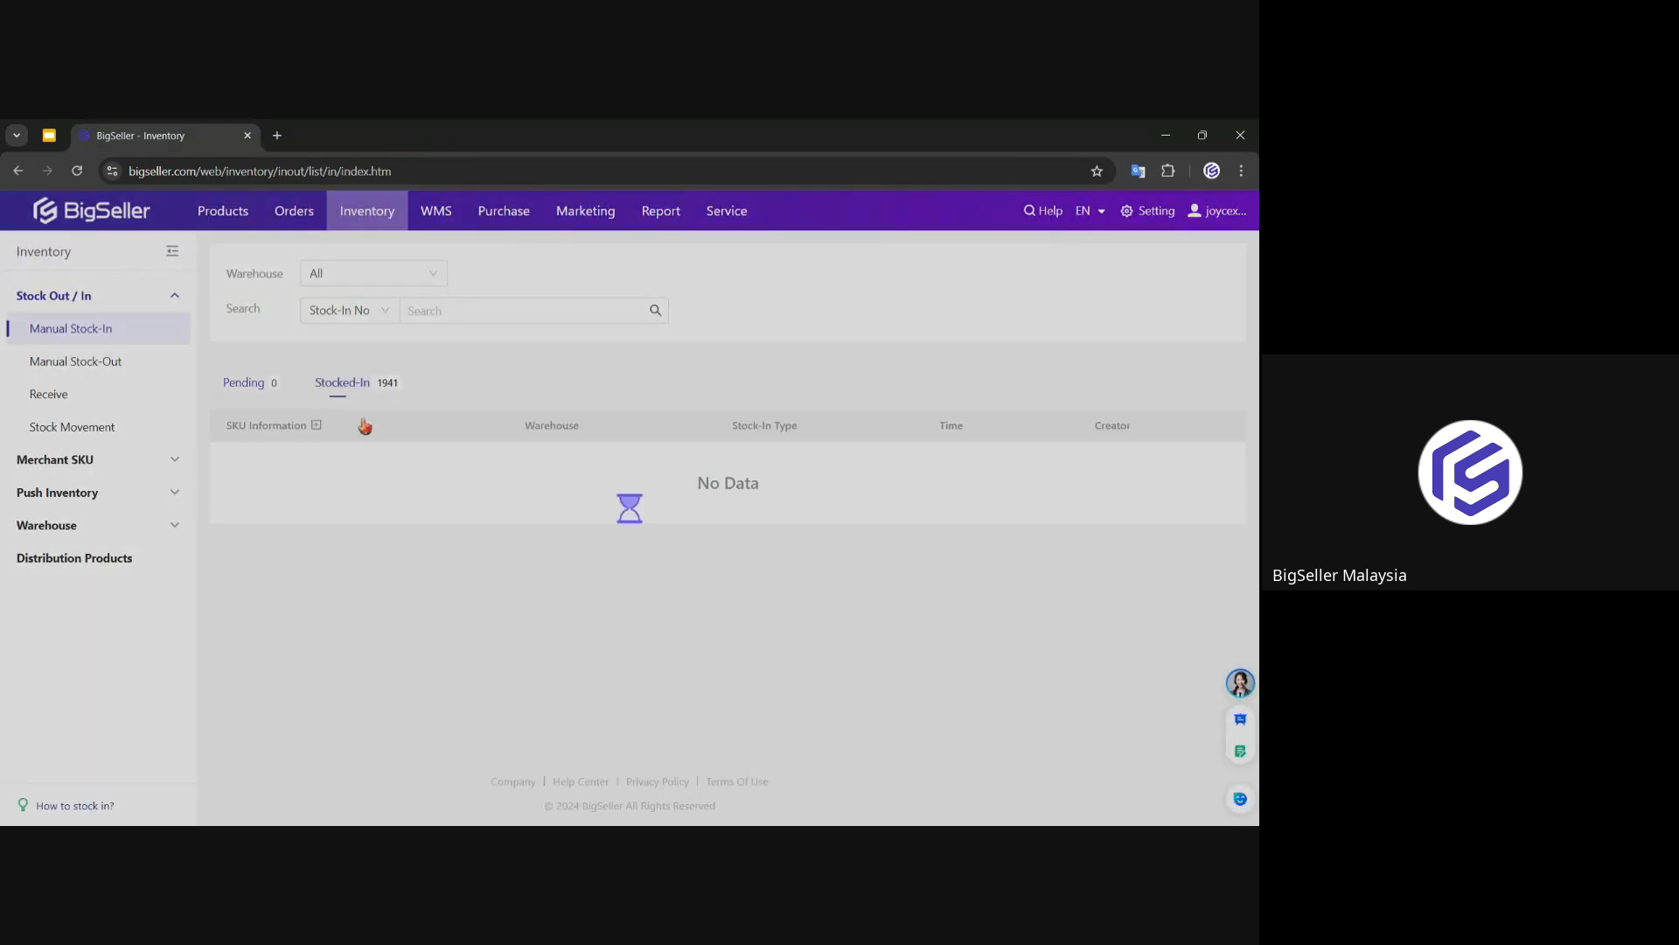
left_click(360, 421)
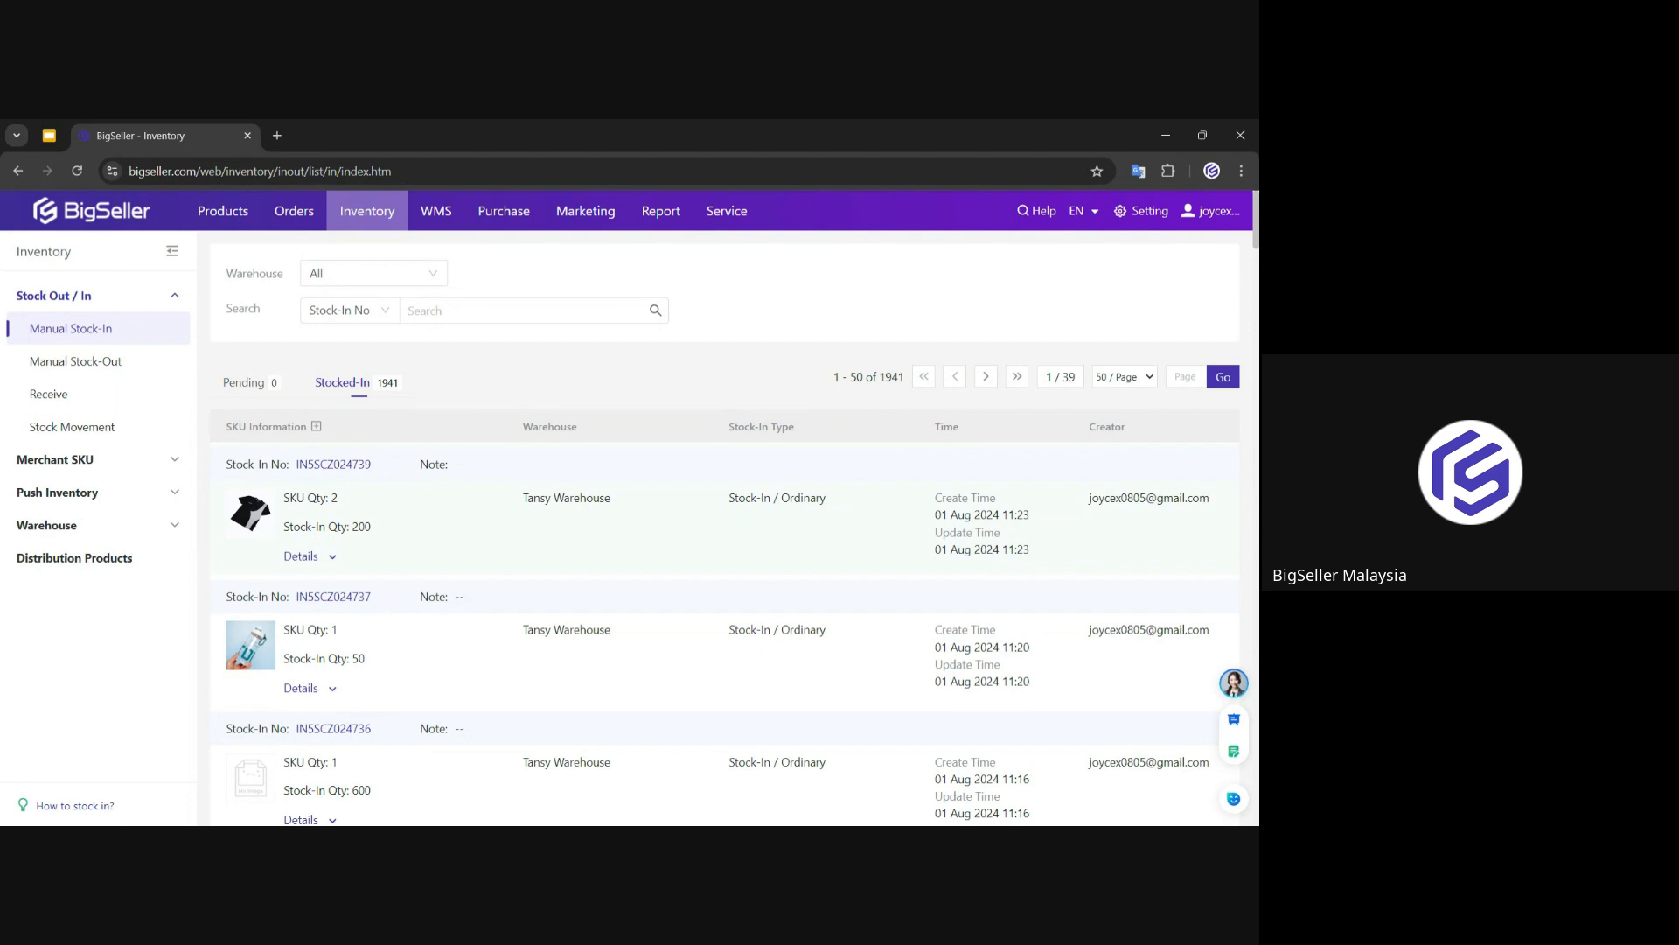
Step: Open a new manual stock-out list, review its stock-out type options and Merchant SKU section, and cancel it without submitting
mouse_move(383, 226)
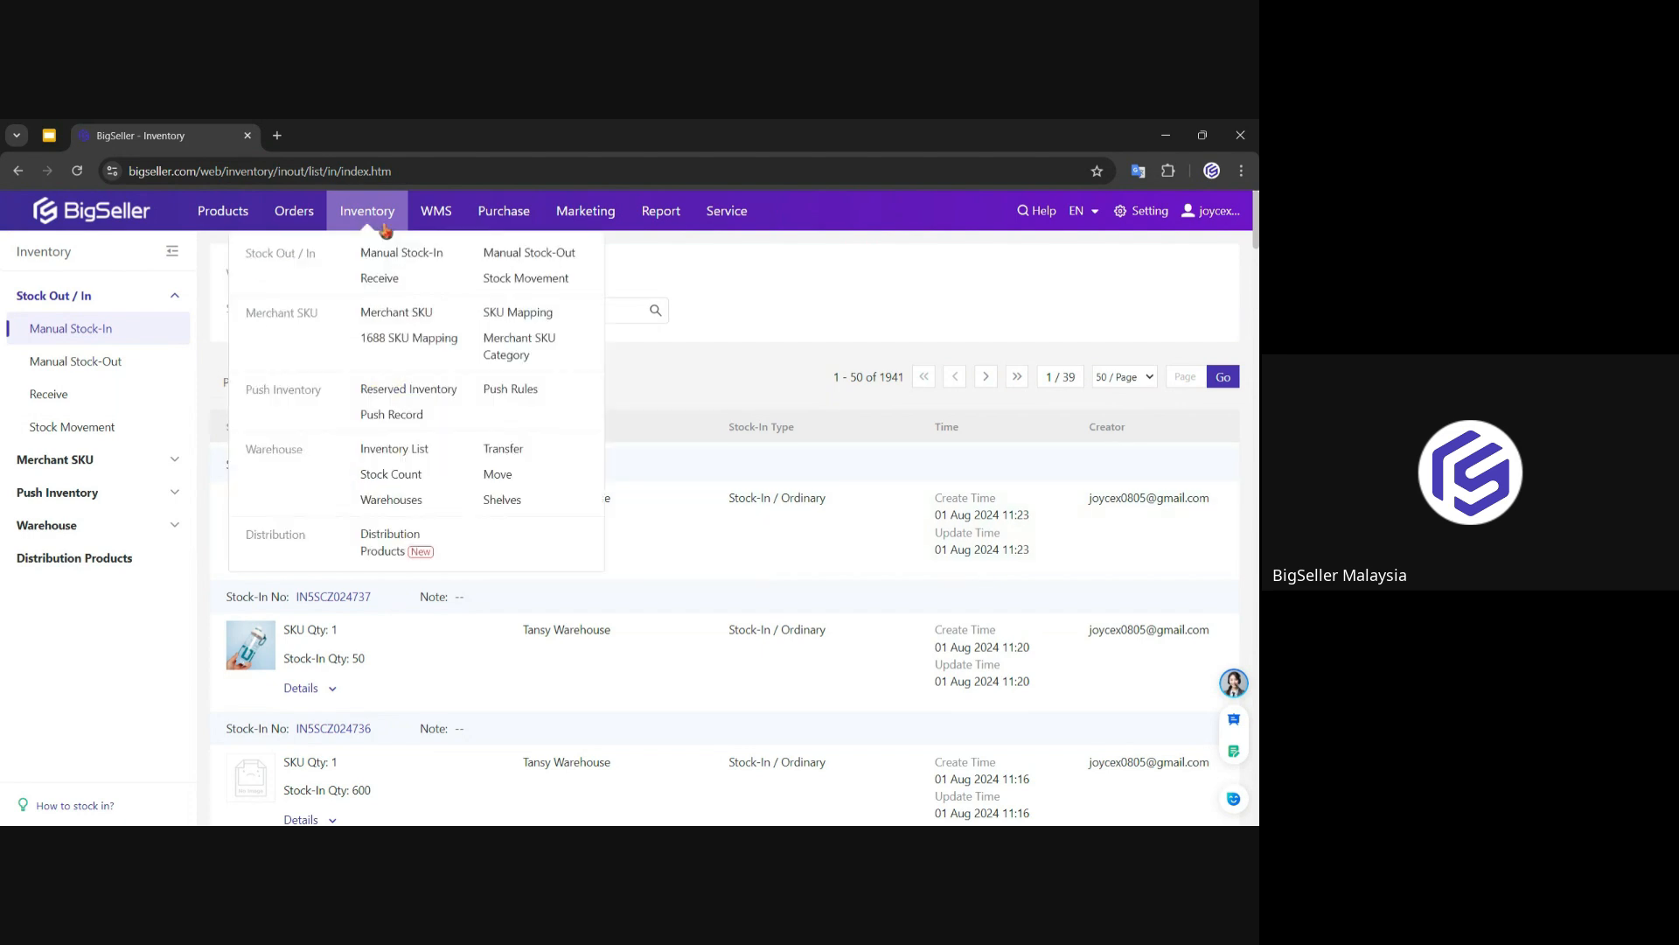
left_click(512, 261)
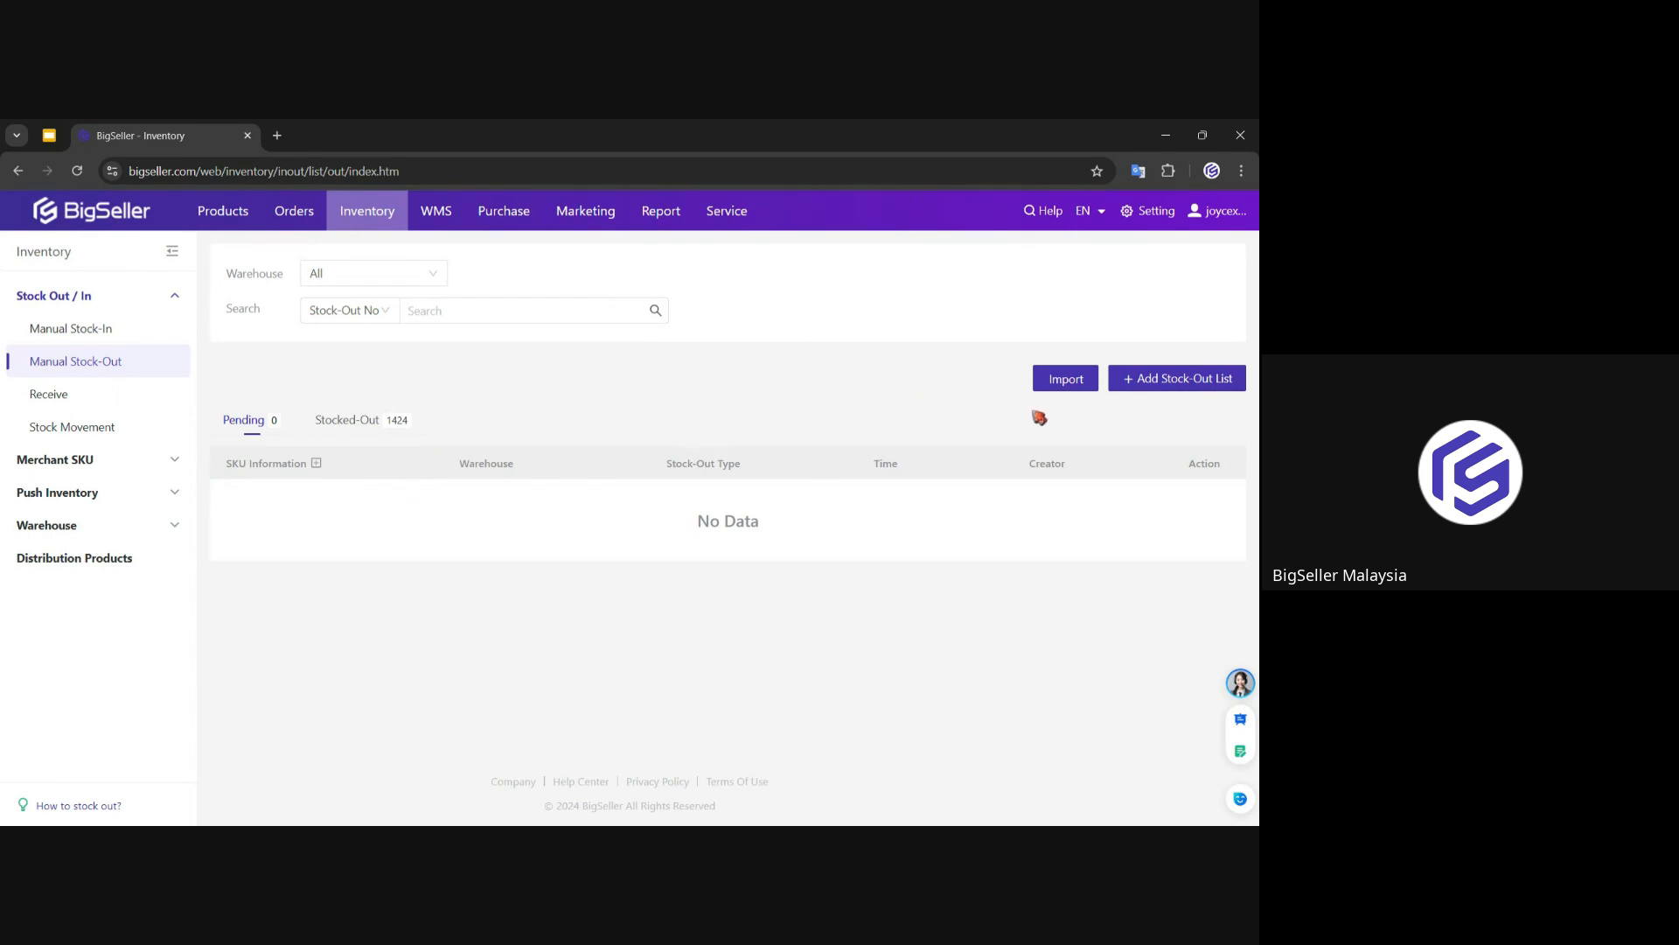
left_click(1171, 385)
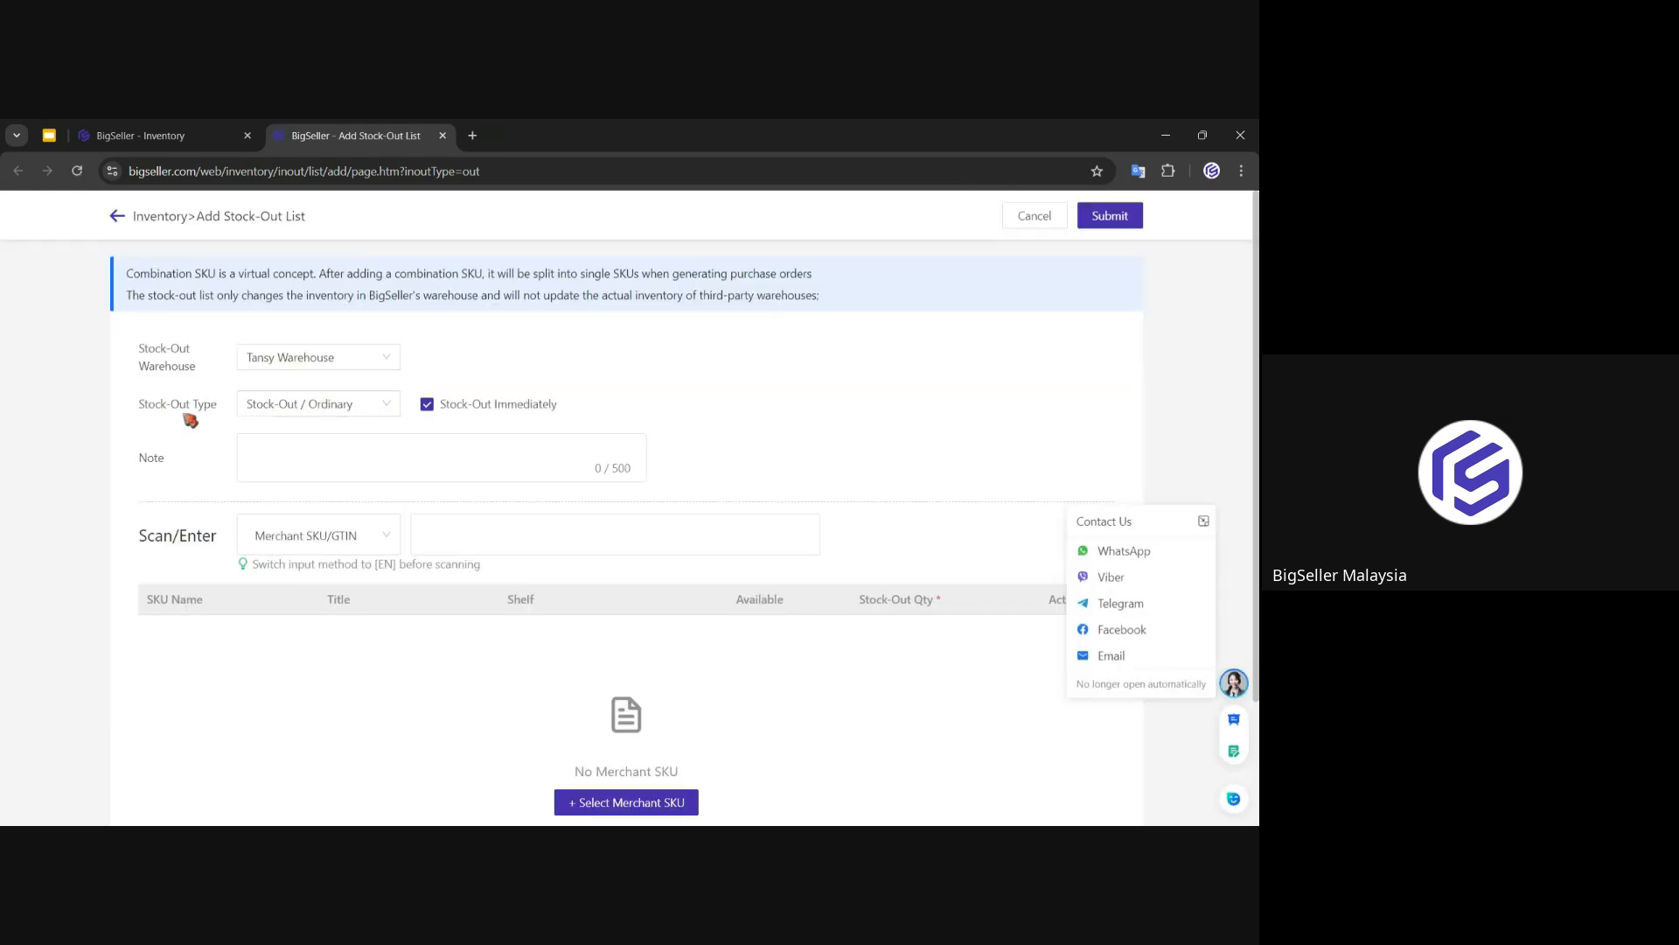
left_click(279, 405)
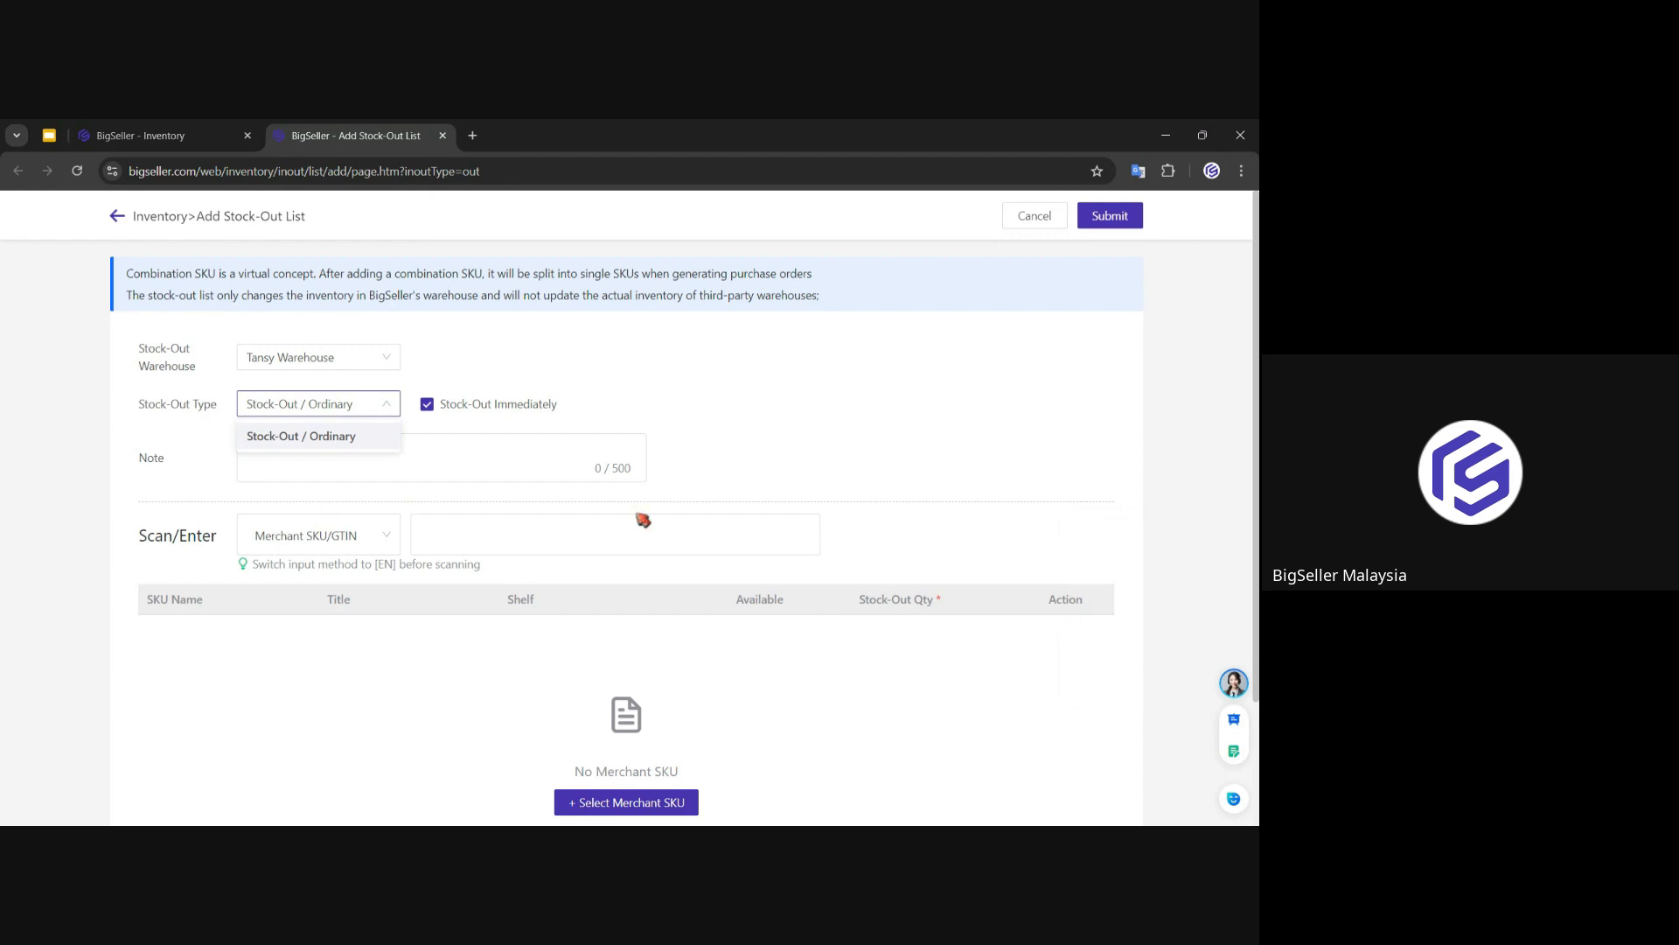
left_click(889, 516)
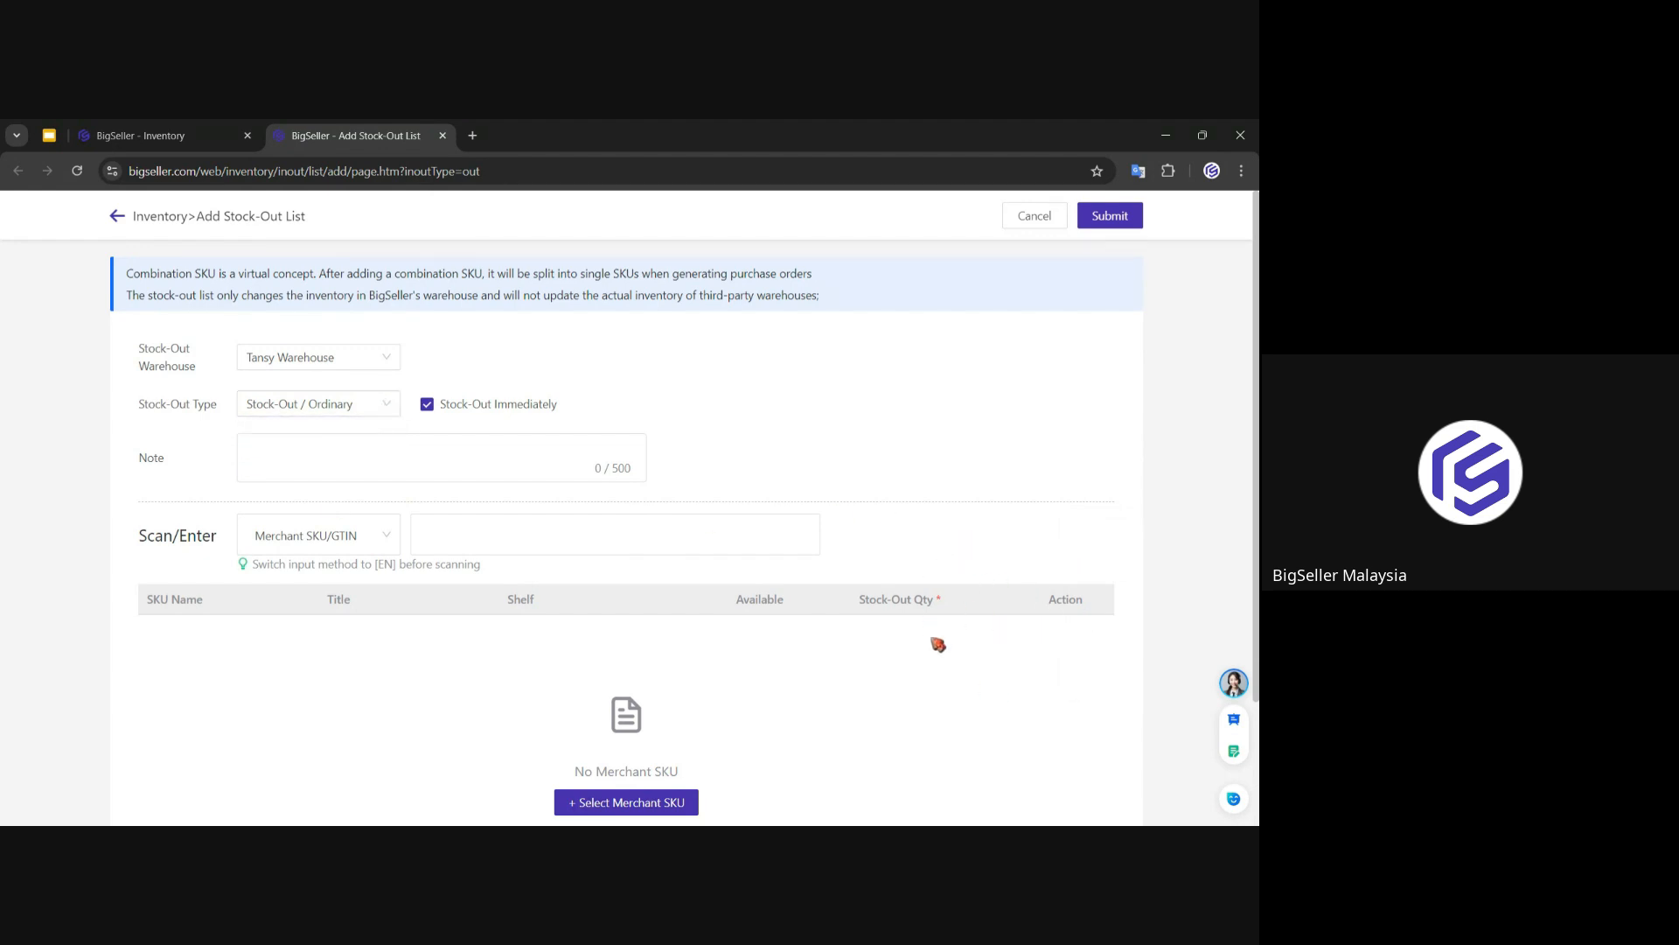
scroll(1034, 604, "down", 1)
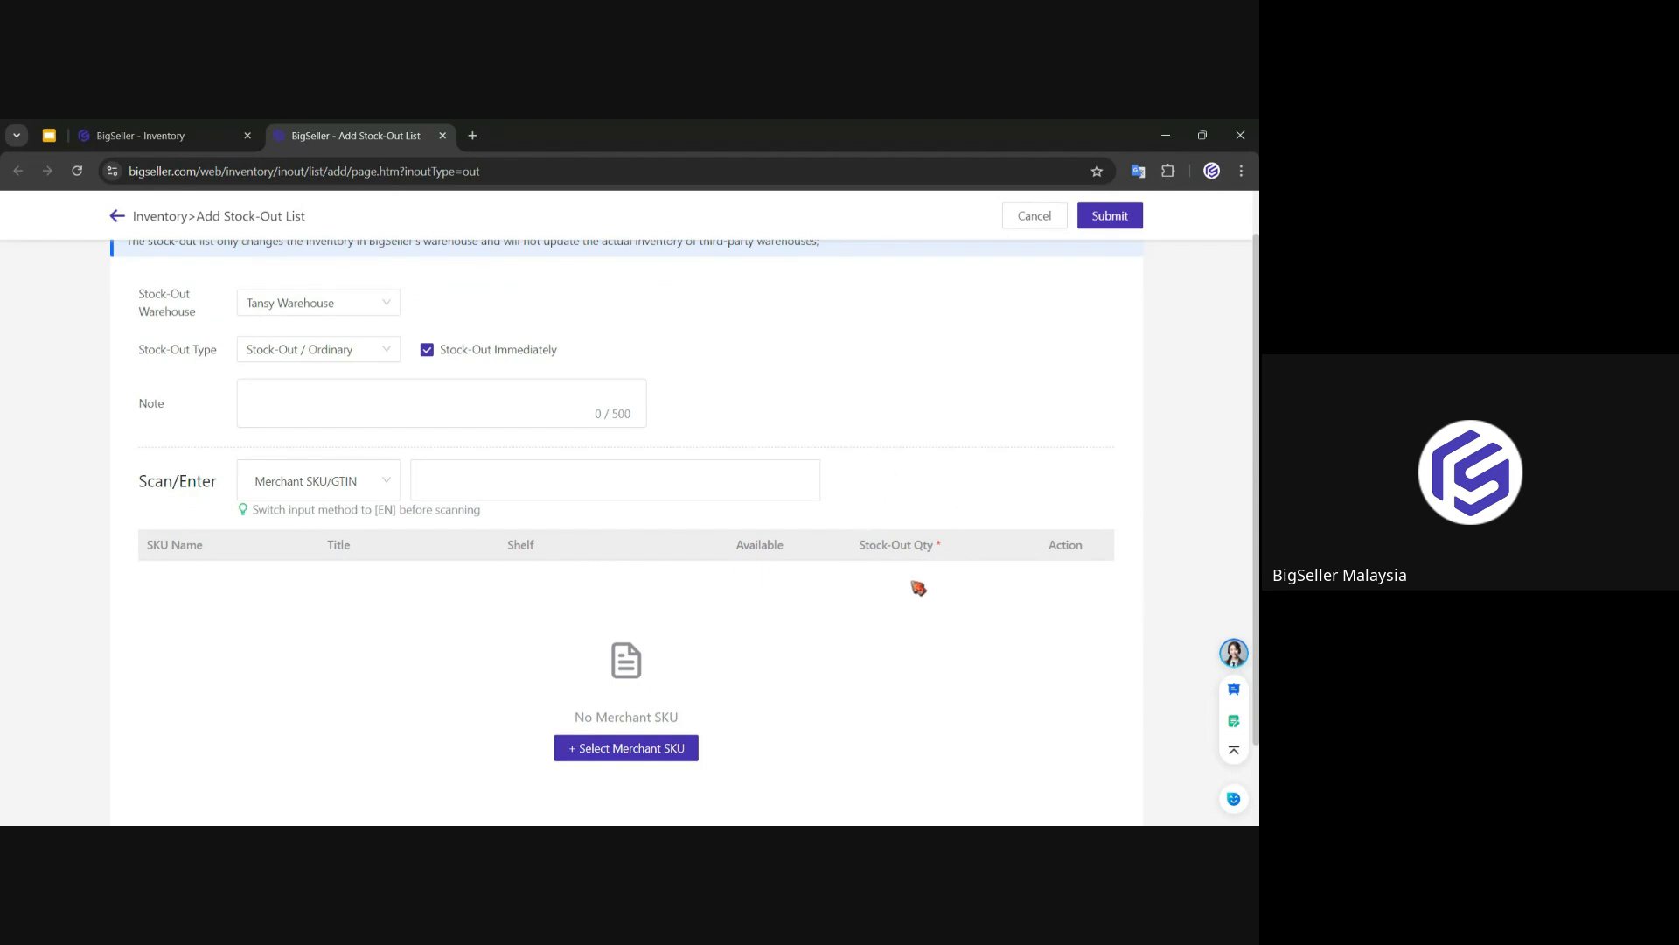
left_click(1035, 216)
left_click(662, 333)
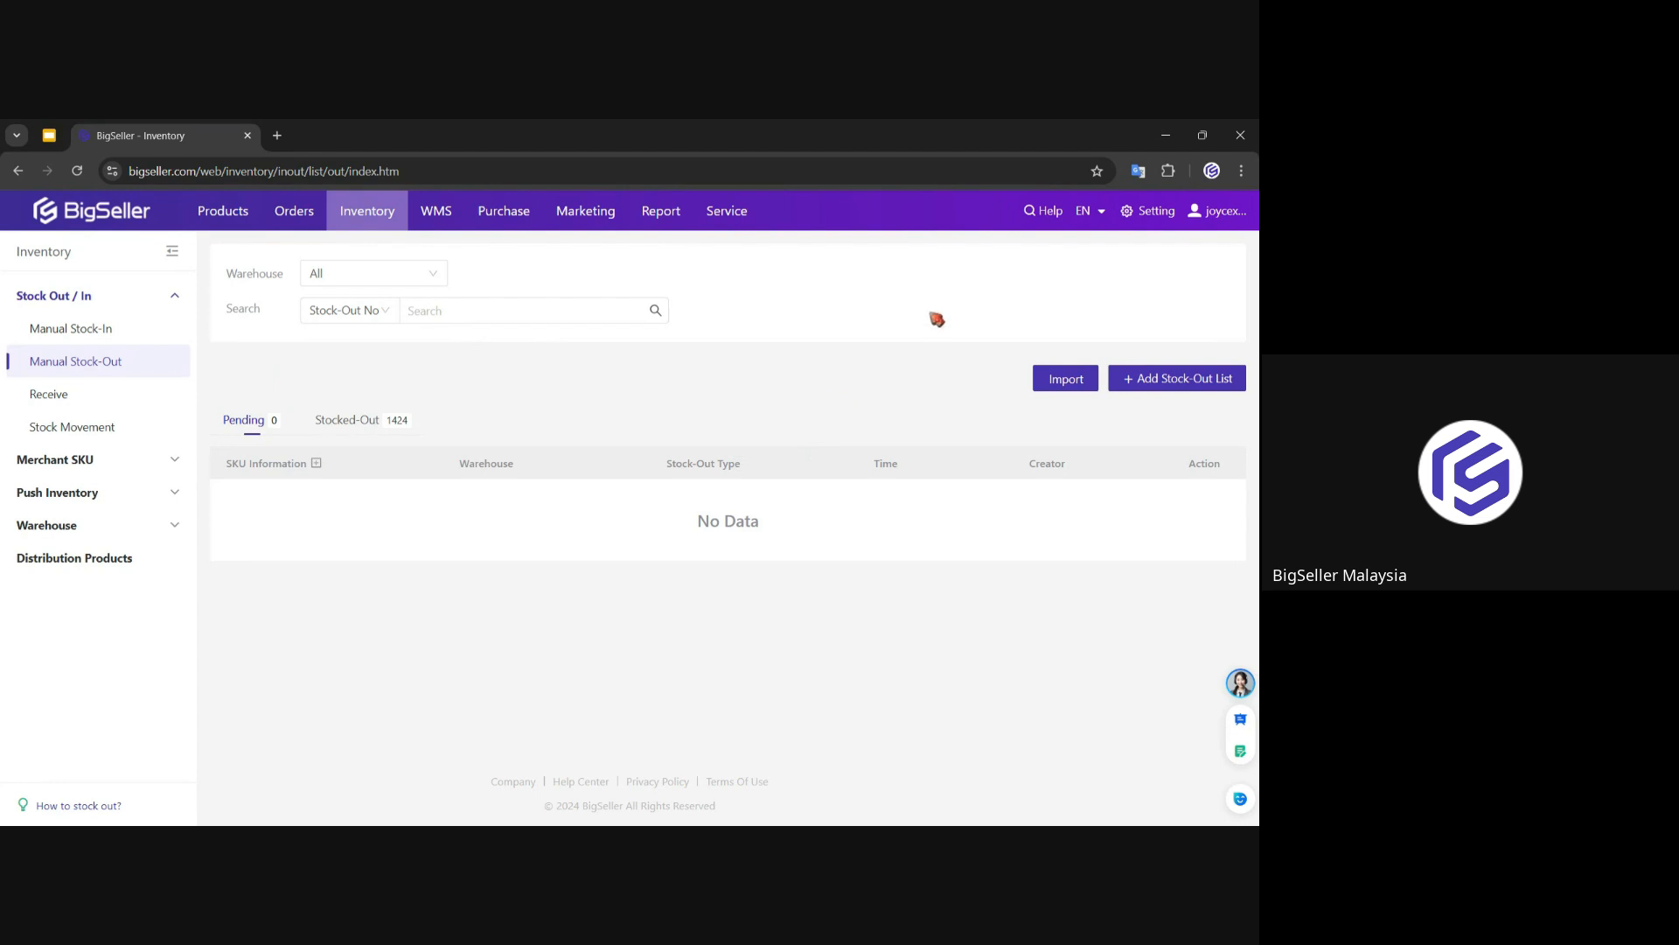
Step: Turn off automatic Merchant SKU creation in the inventory settings and review the Inventory Features stock allocation rules
left_click(1153, 212)
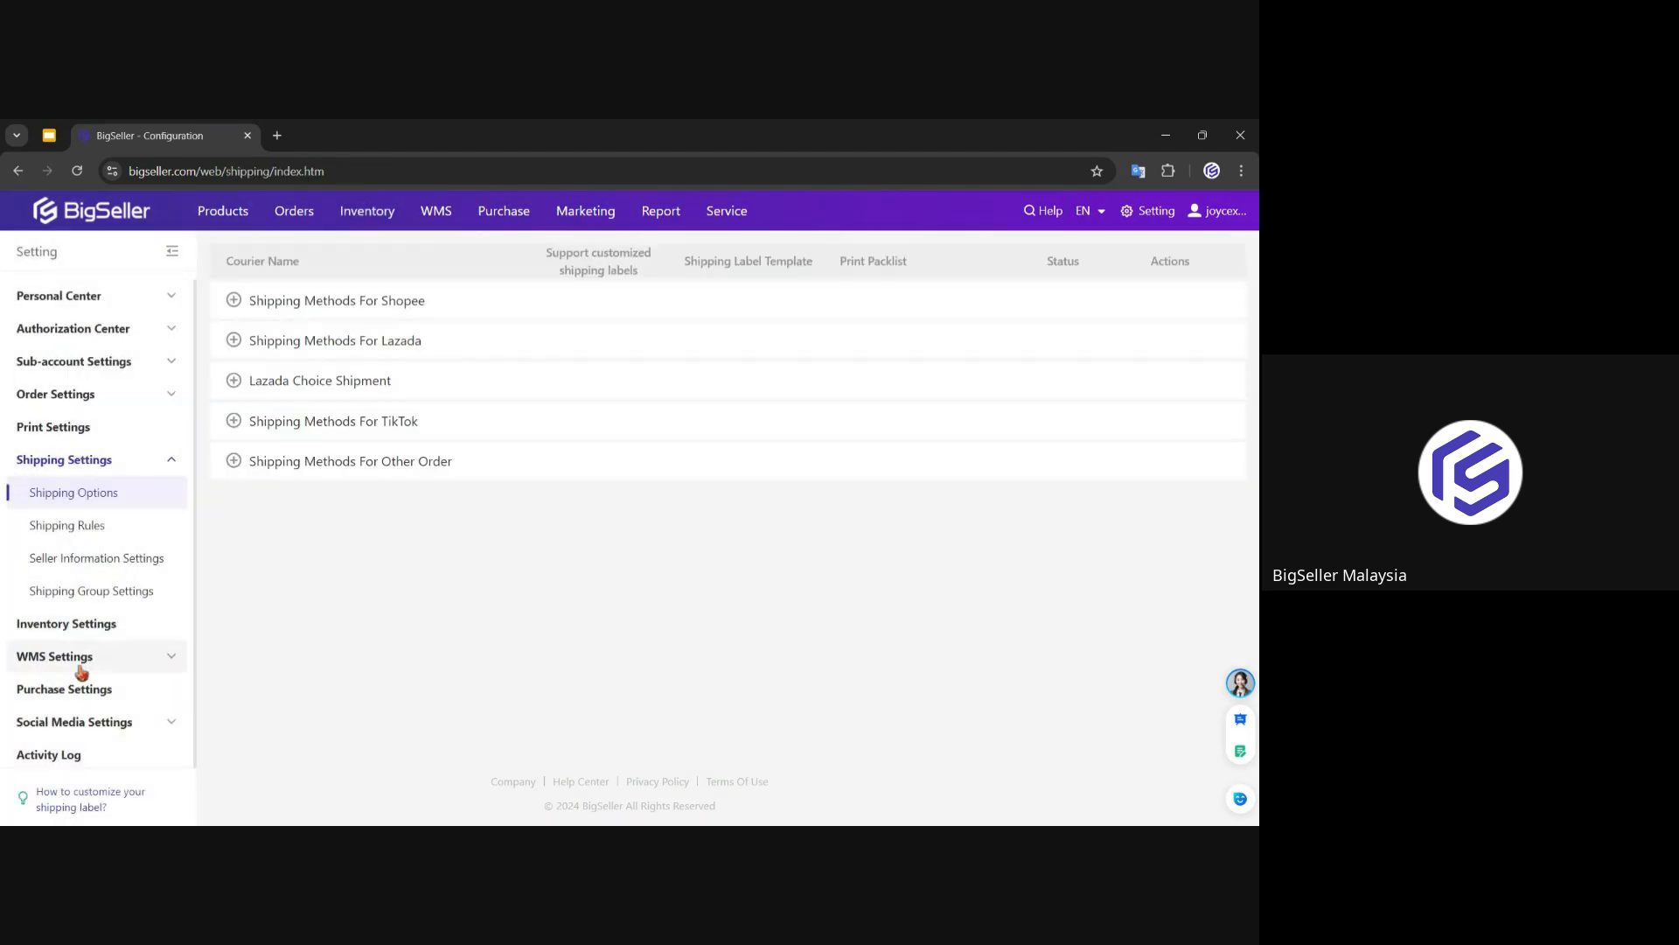
left_click(58, 636)
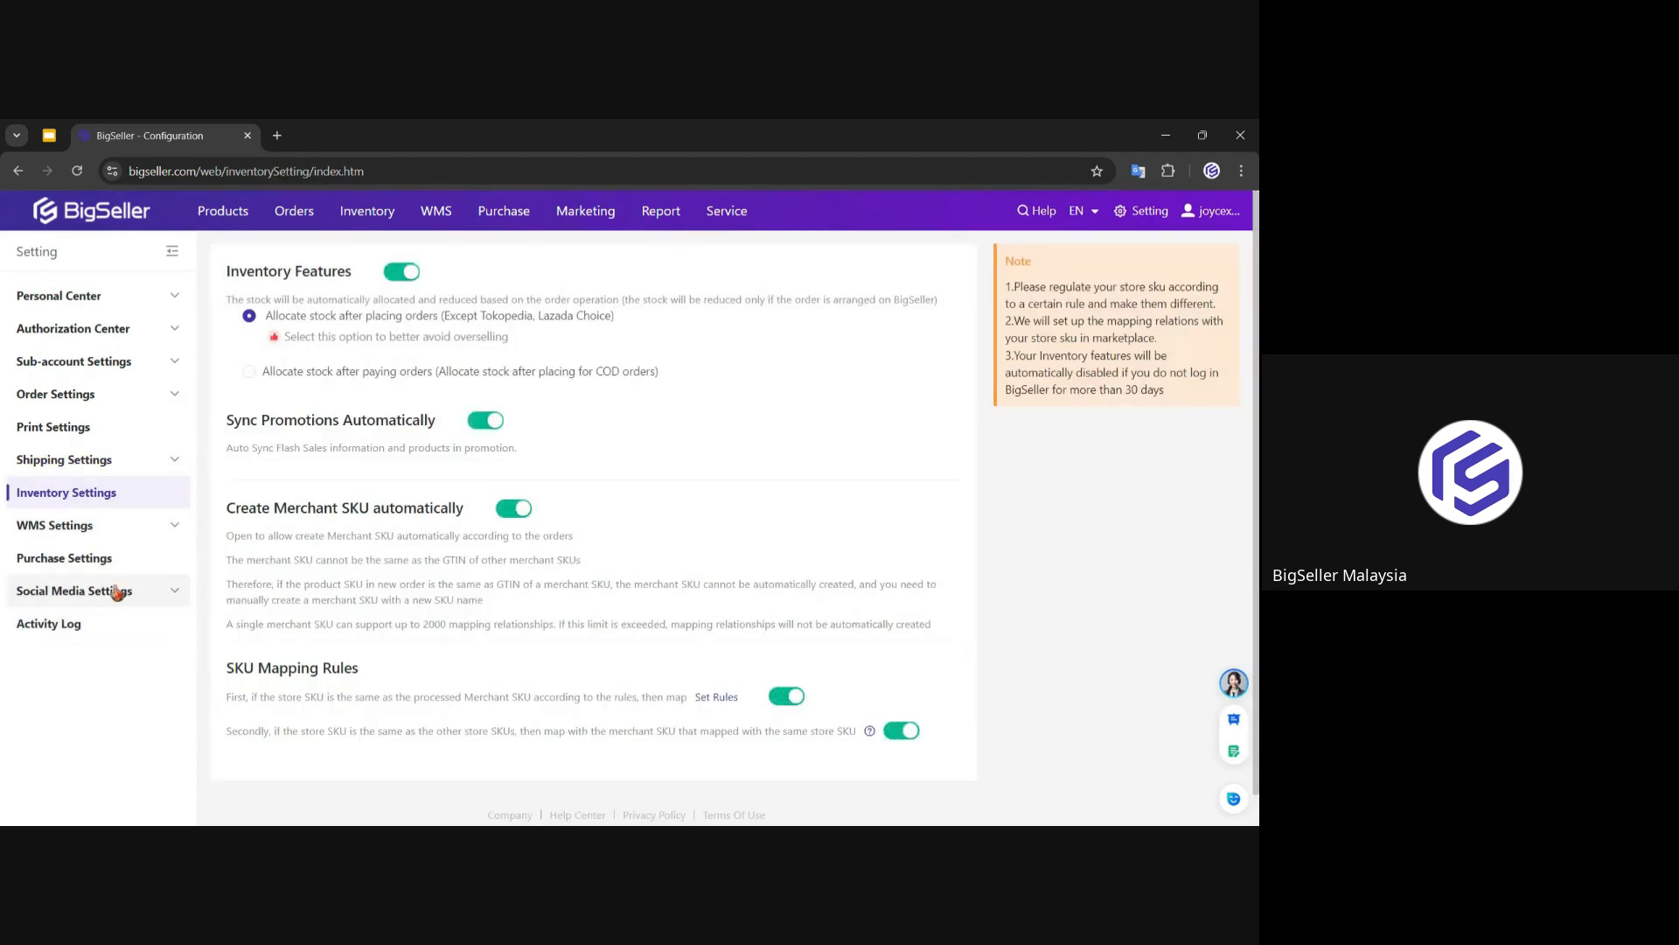
left_click(520, 516)
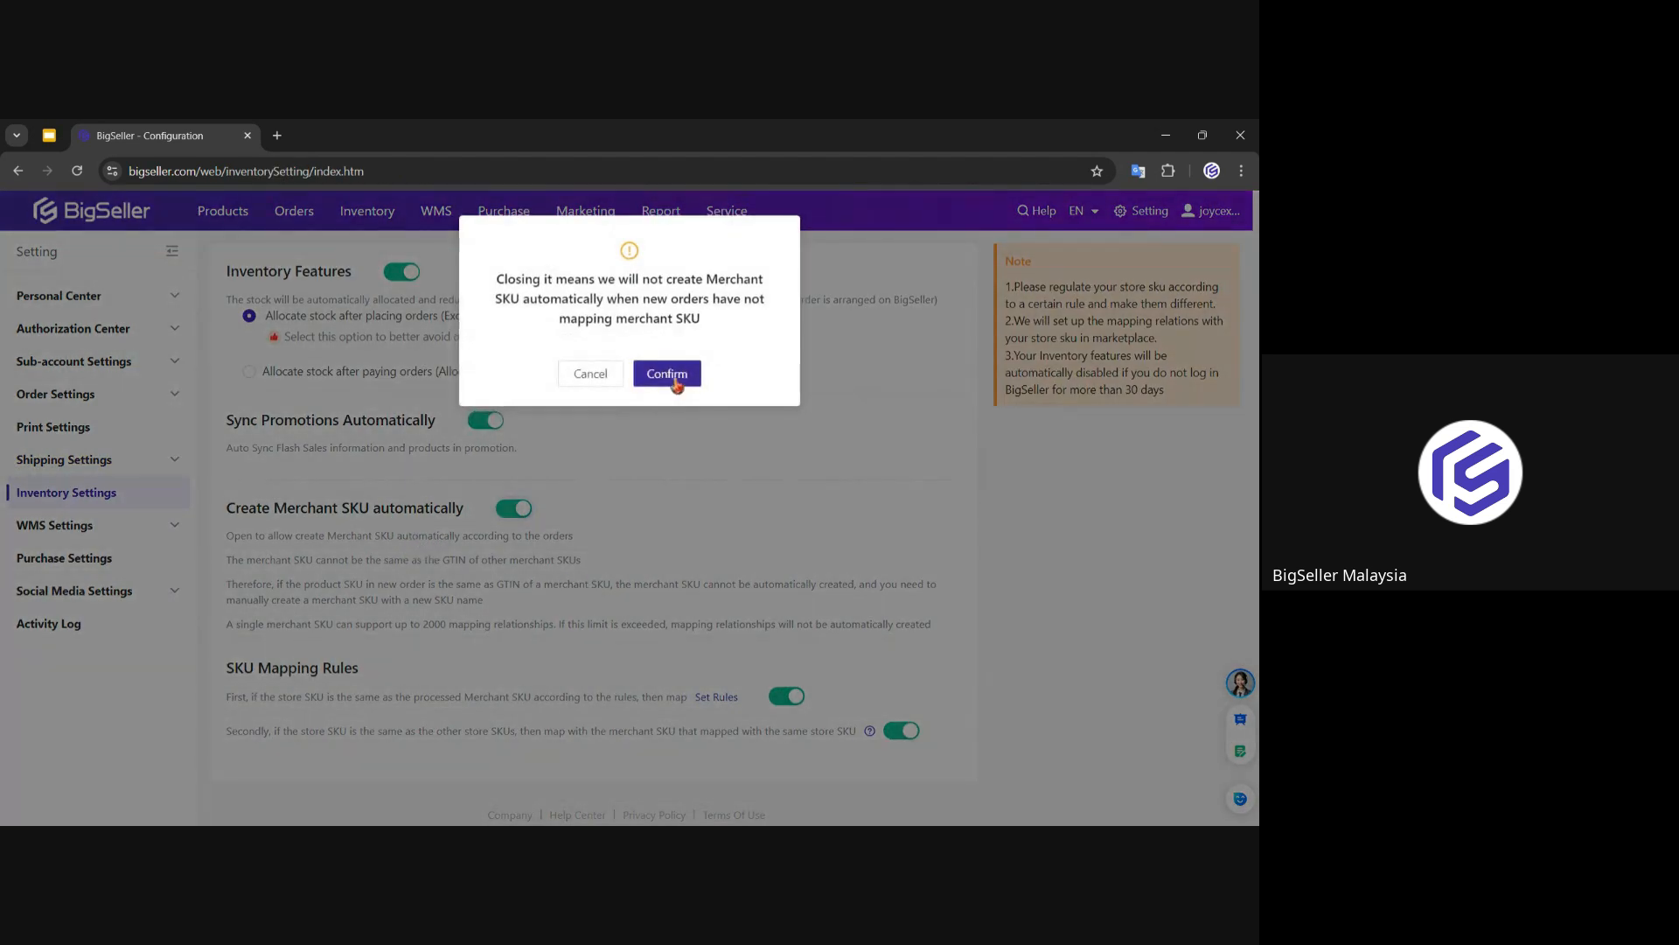
left_click(668, 374)
left_click_drag(226, 267, 452, 278)
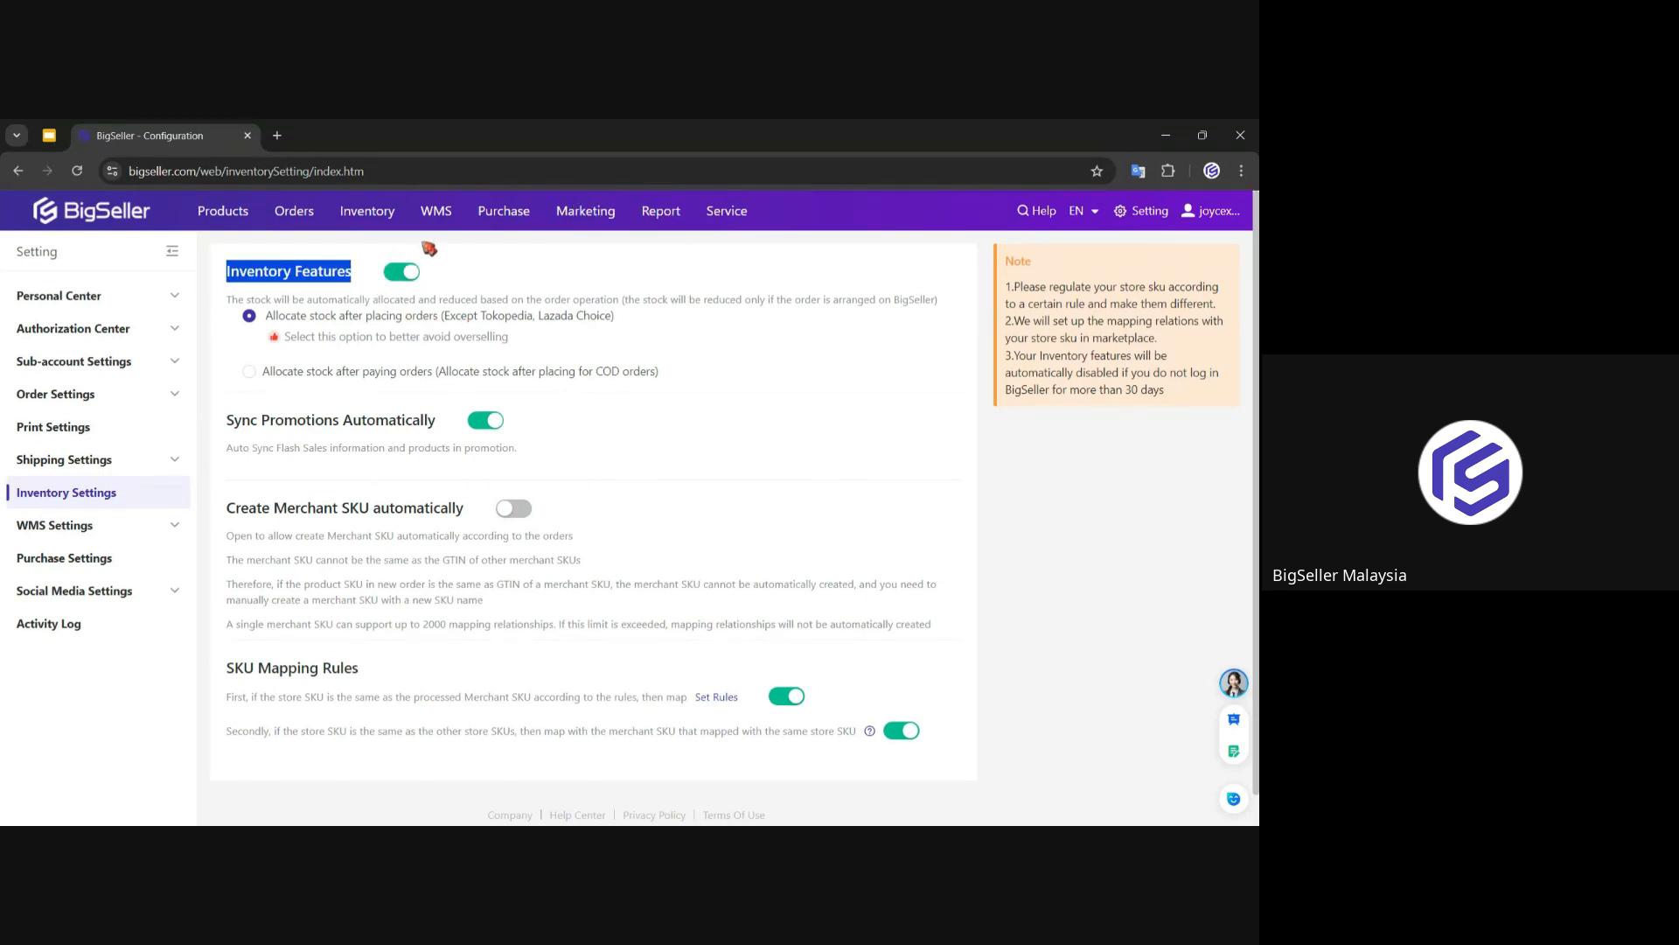
left_click(534, 322)
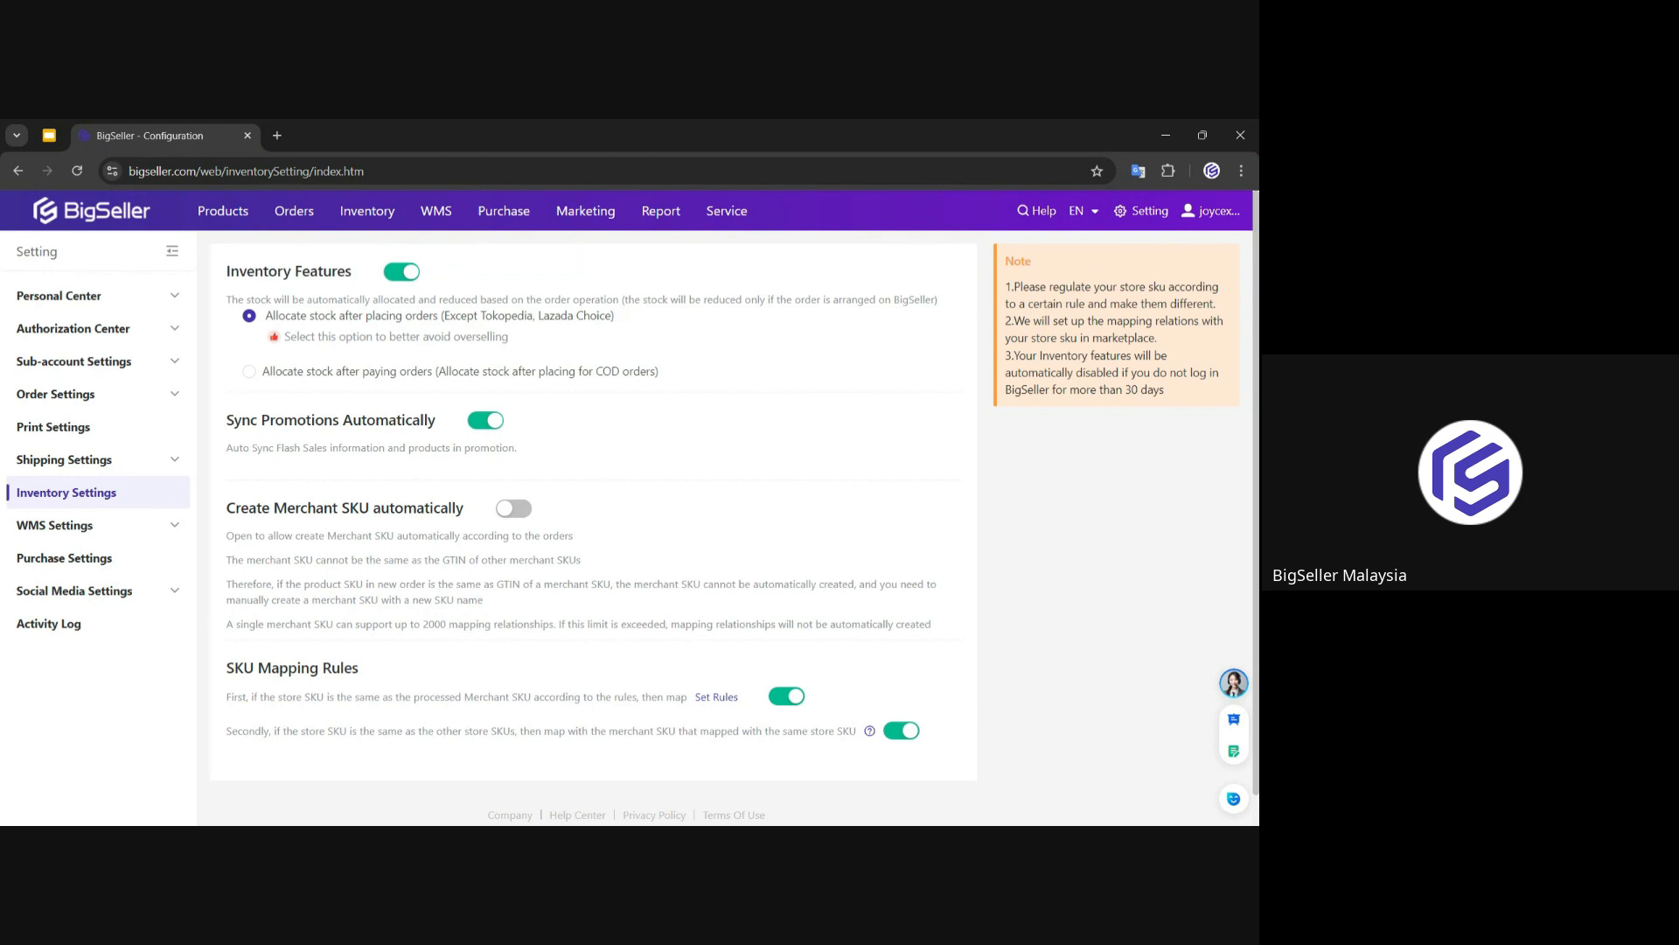
left_click_drag(622, 299, 957, 299)
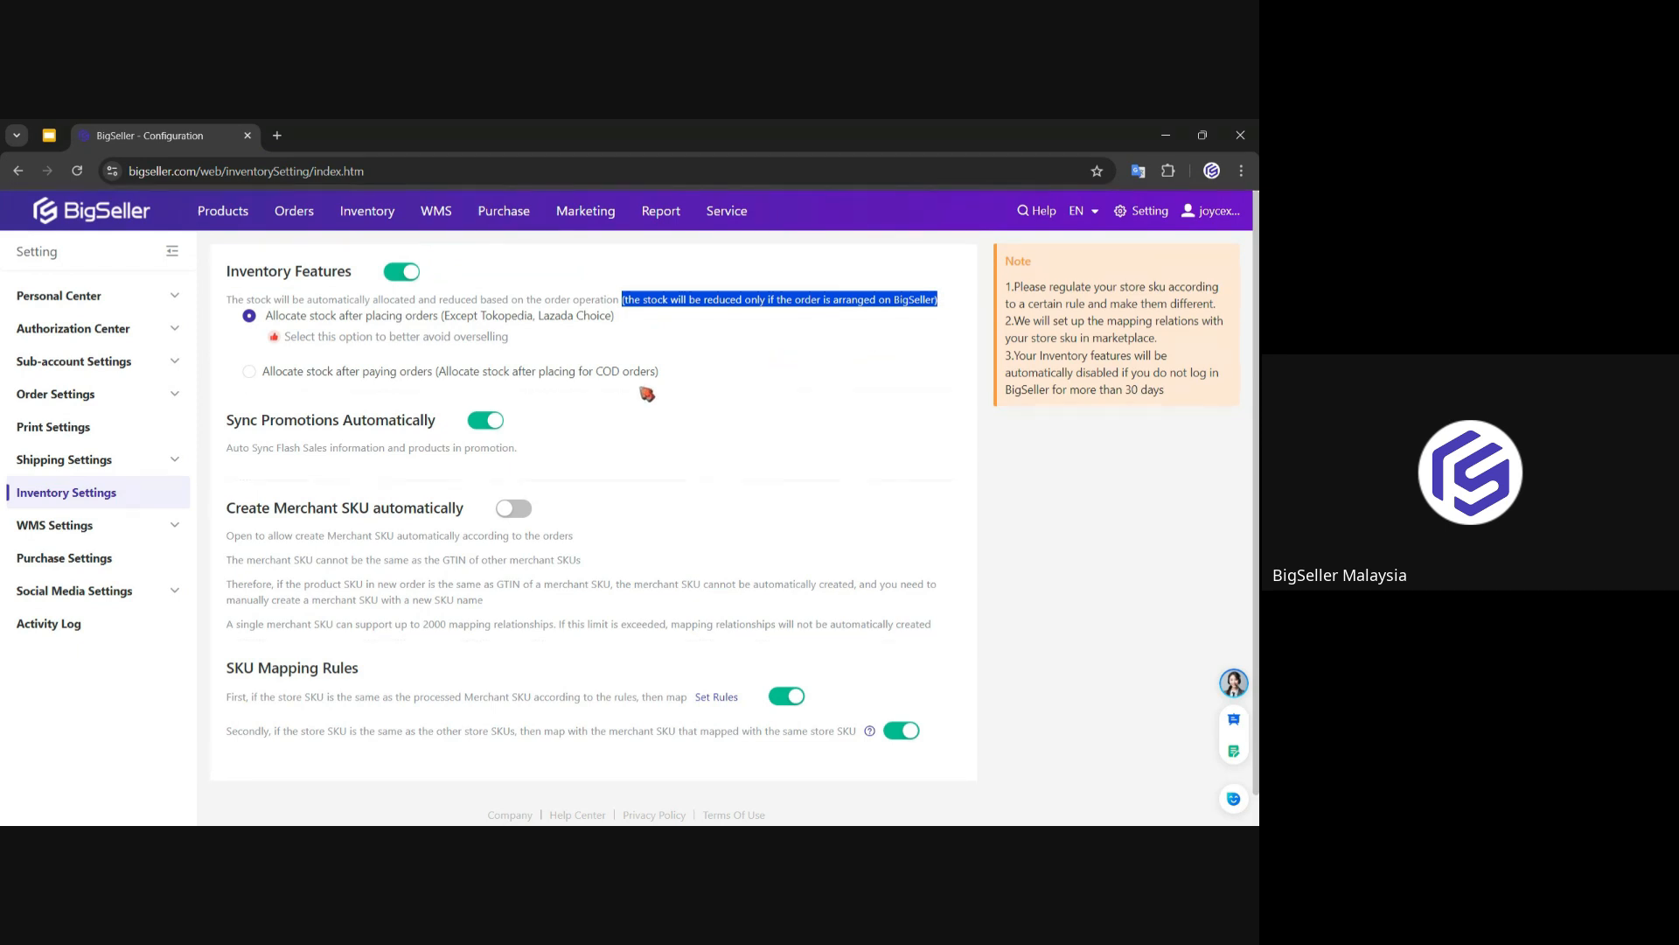
left_click(807, 344)
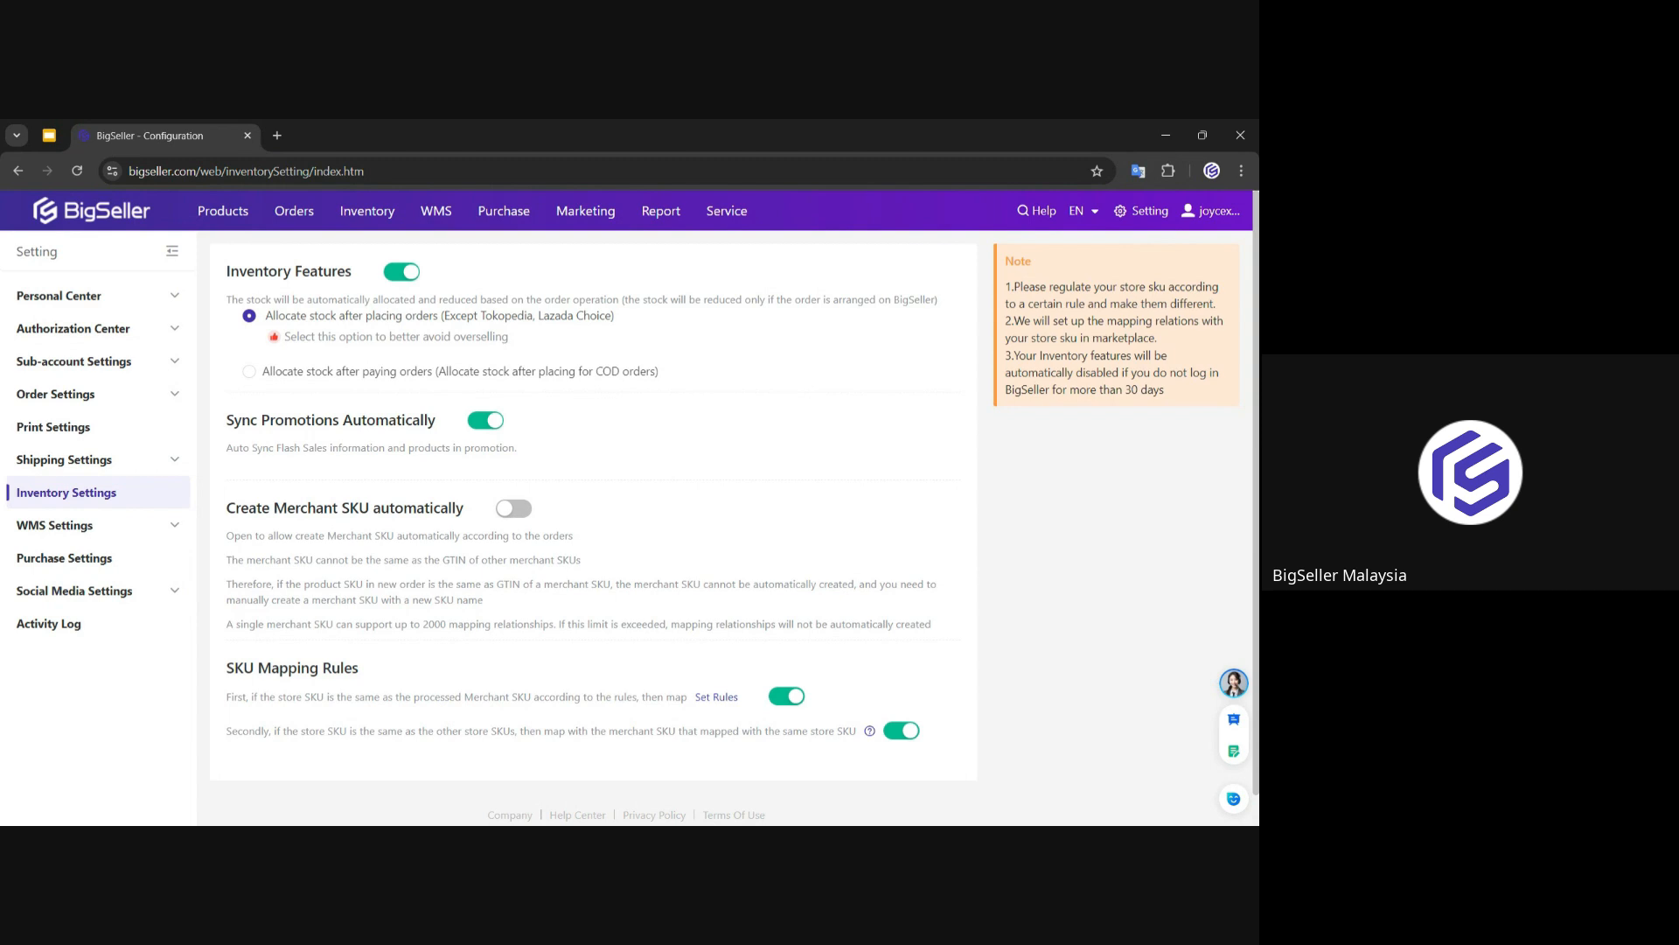
Step: Add a new inventory push rule named 010824 that applies to all stores
mouse_move(379, 226)
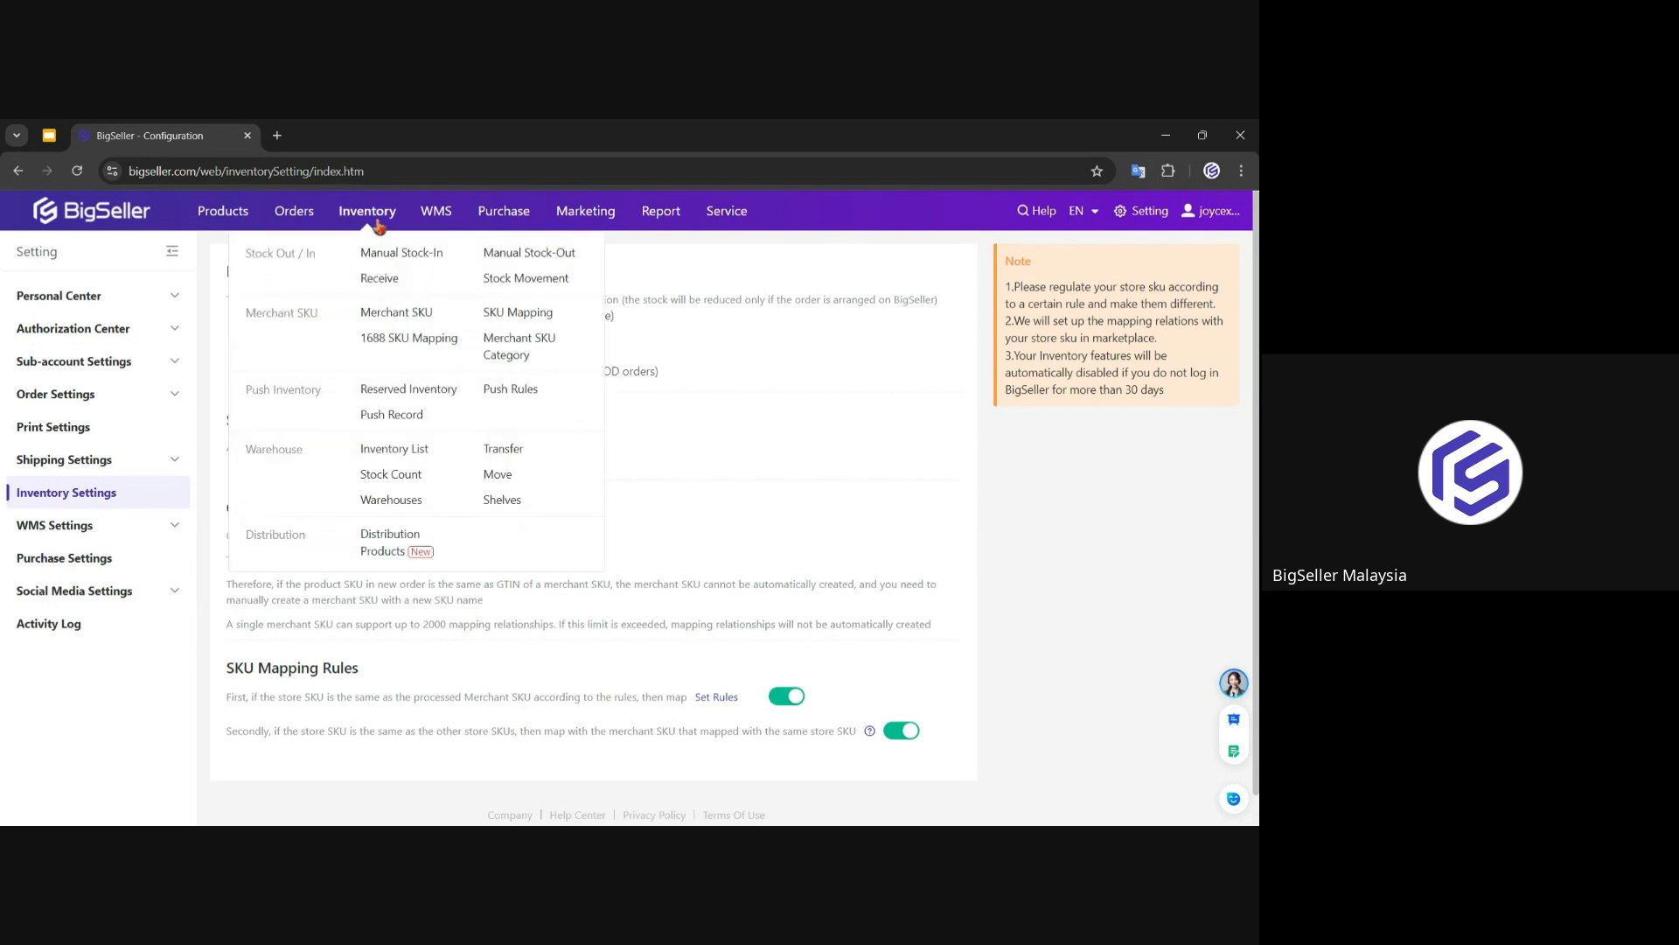
left_click(512, 390)
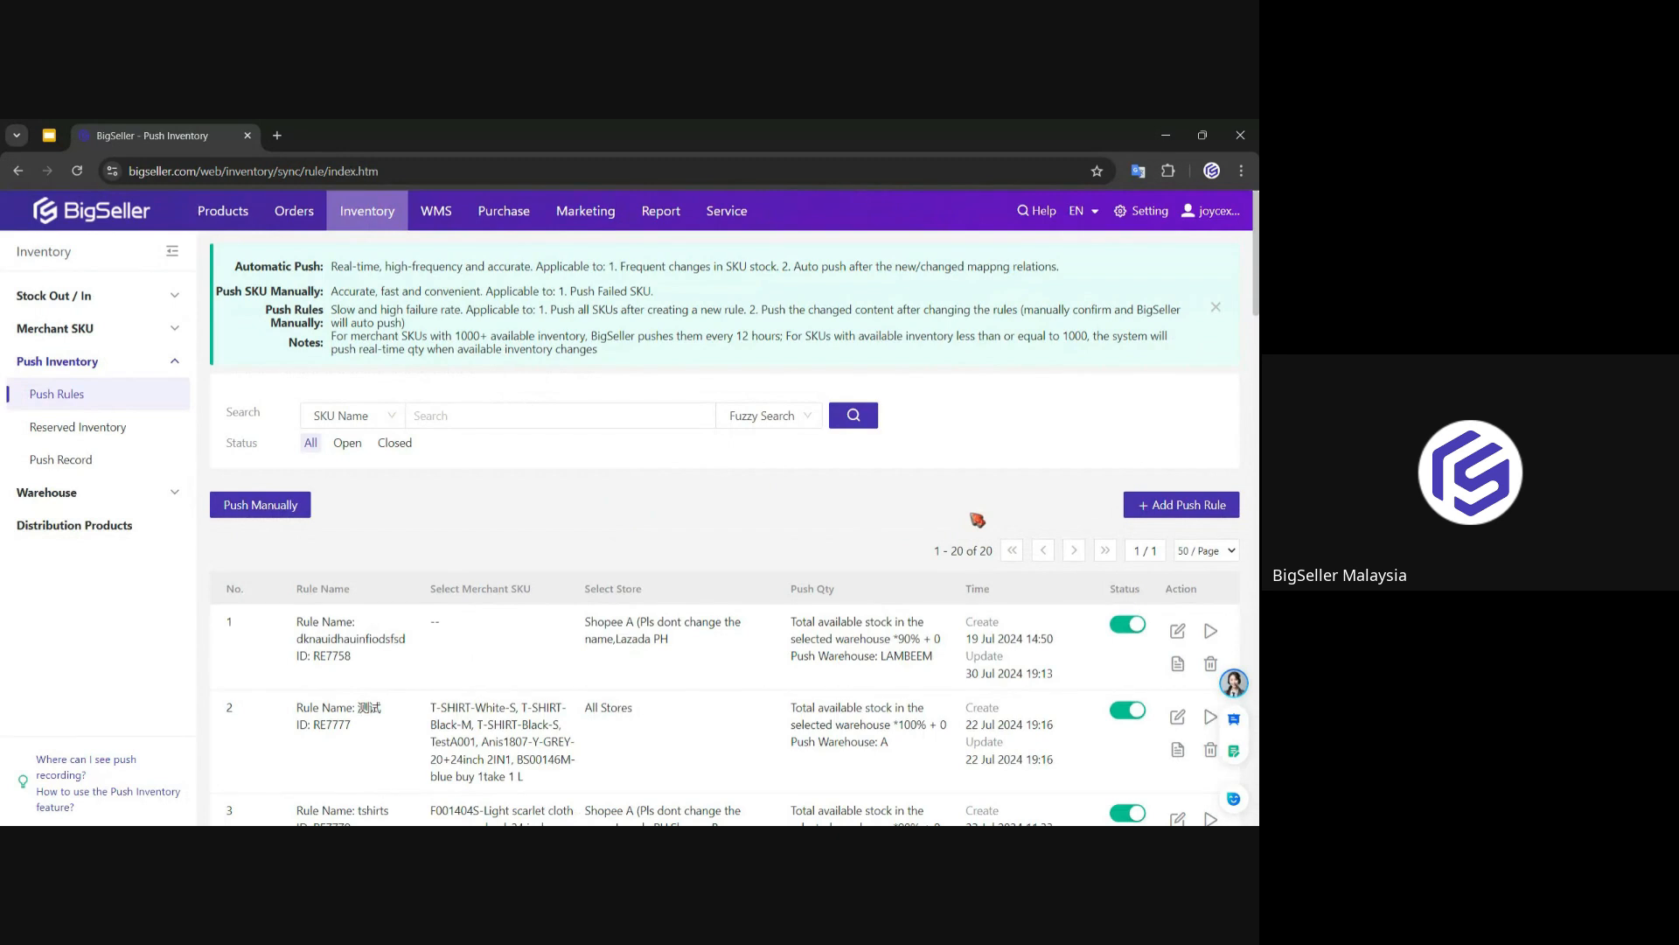
left_click(1179, 514)
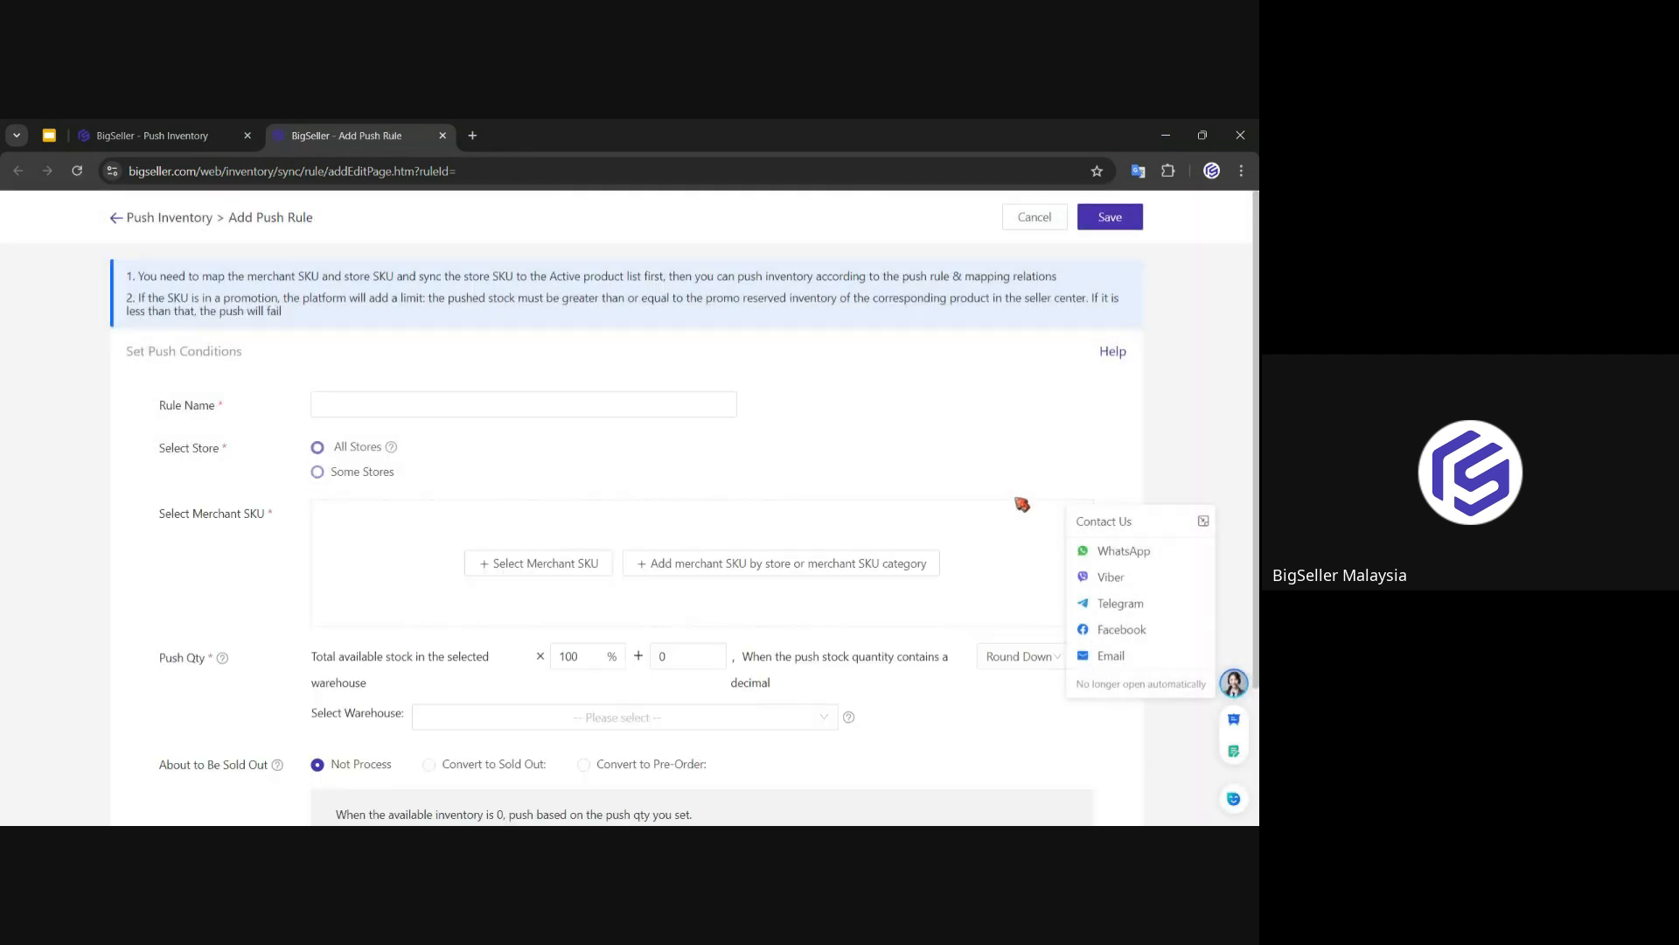
left_click(518, 415)
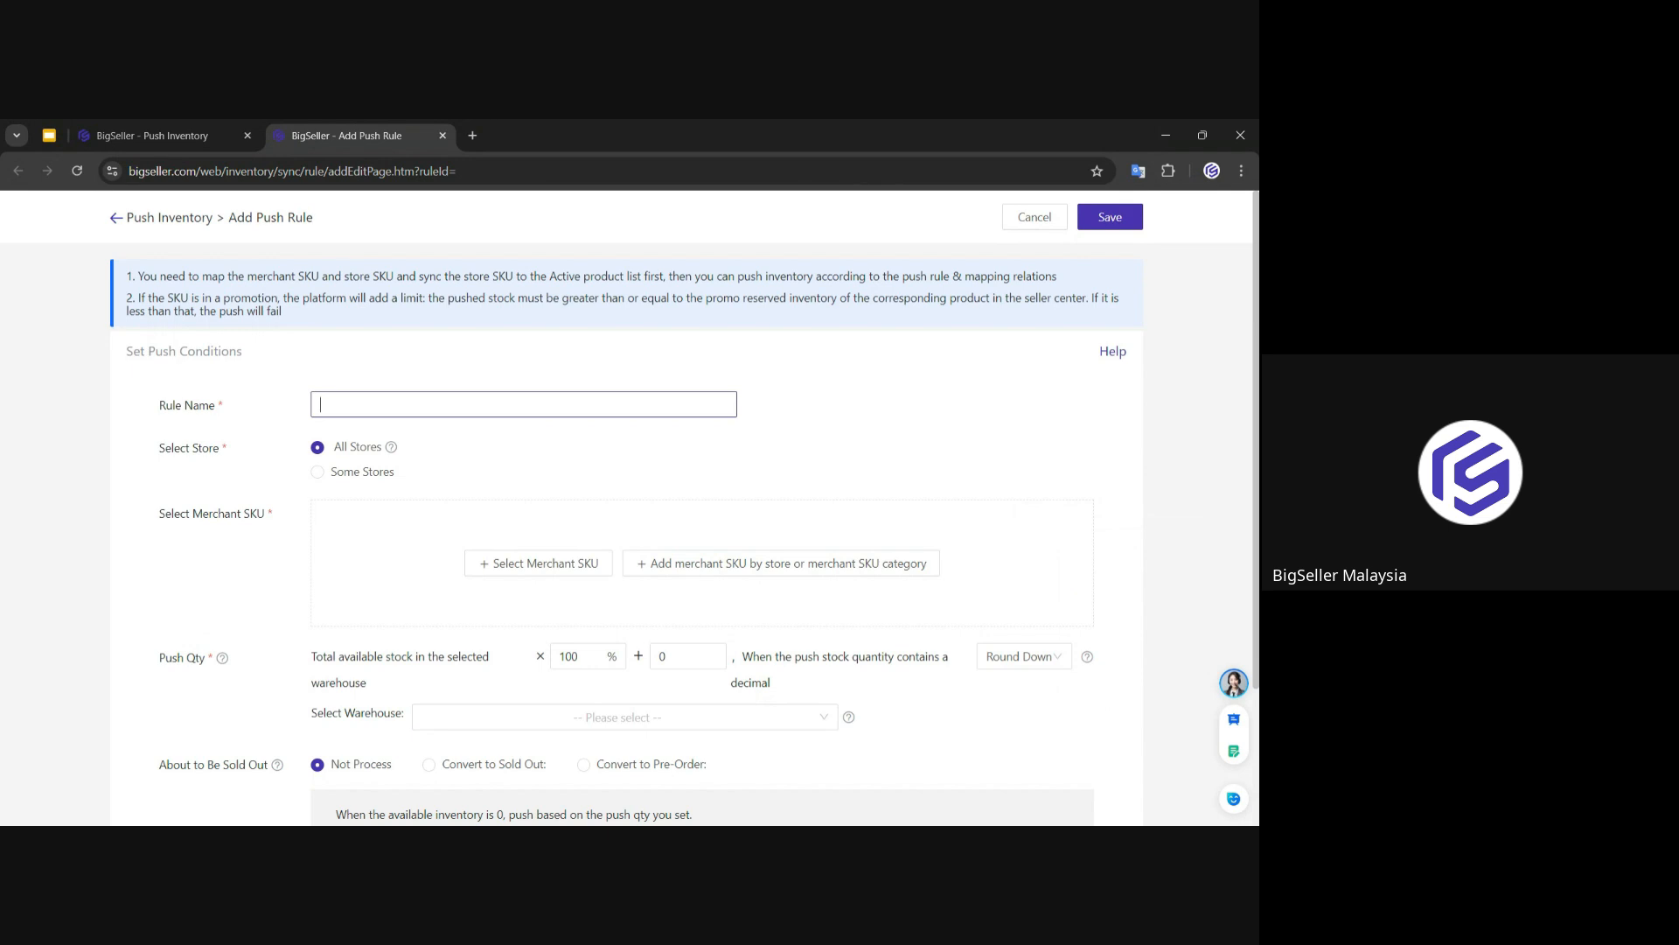
type("010824")
Step: Add the seven Merchant SKUs A0001-XXXL, XXL, XL, L, M, S and XS to the push rule
left_click(518, 563)
left_click(140, 403)
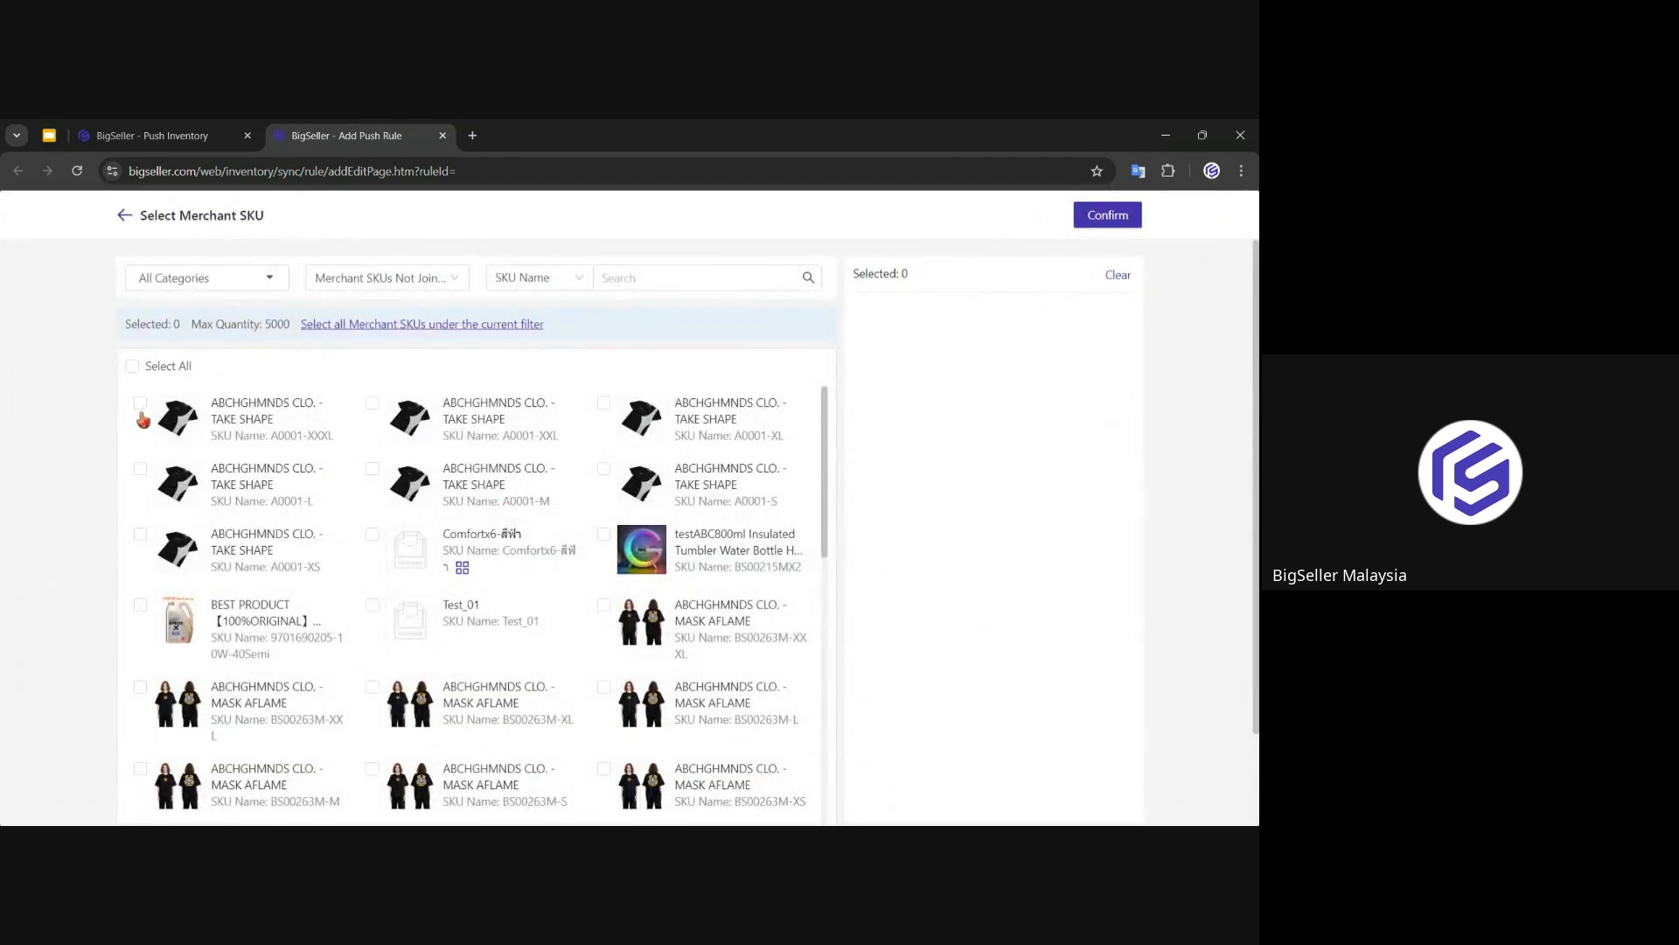
left_click(140, 469)
left_click(140, 534)
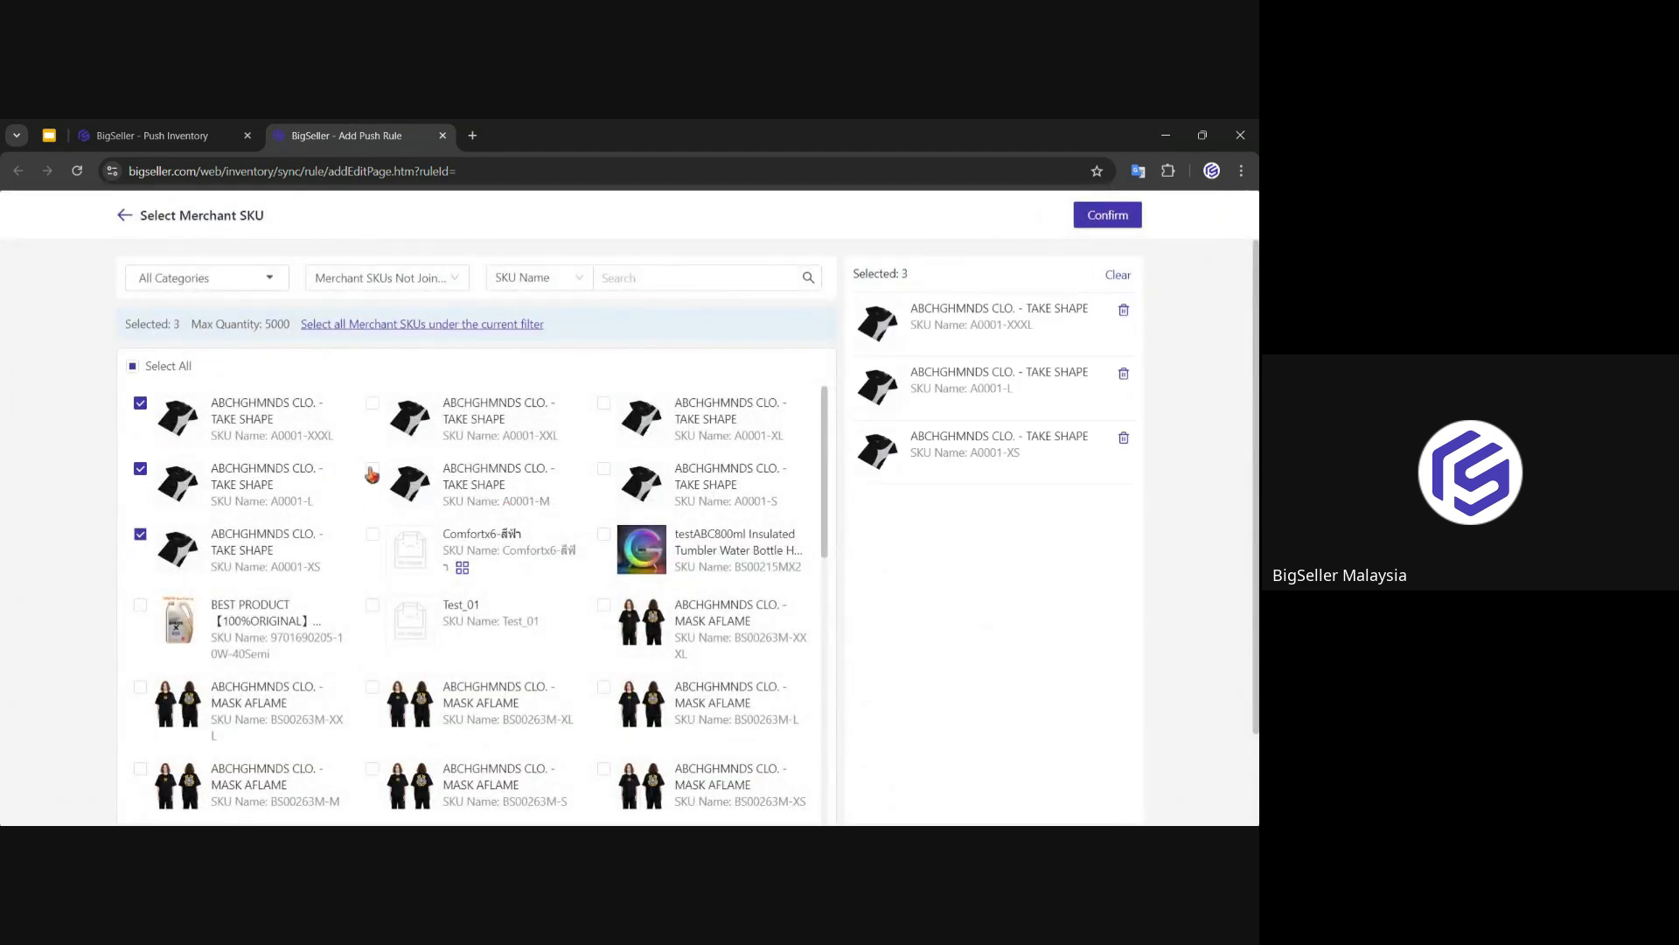
left_click(373, 469)
left_click(372, 403)
left_click(603, 469)
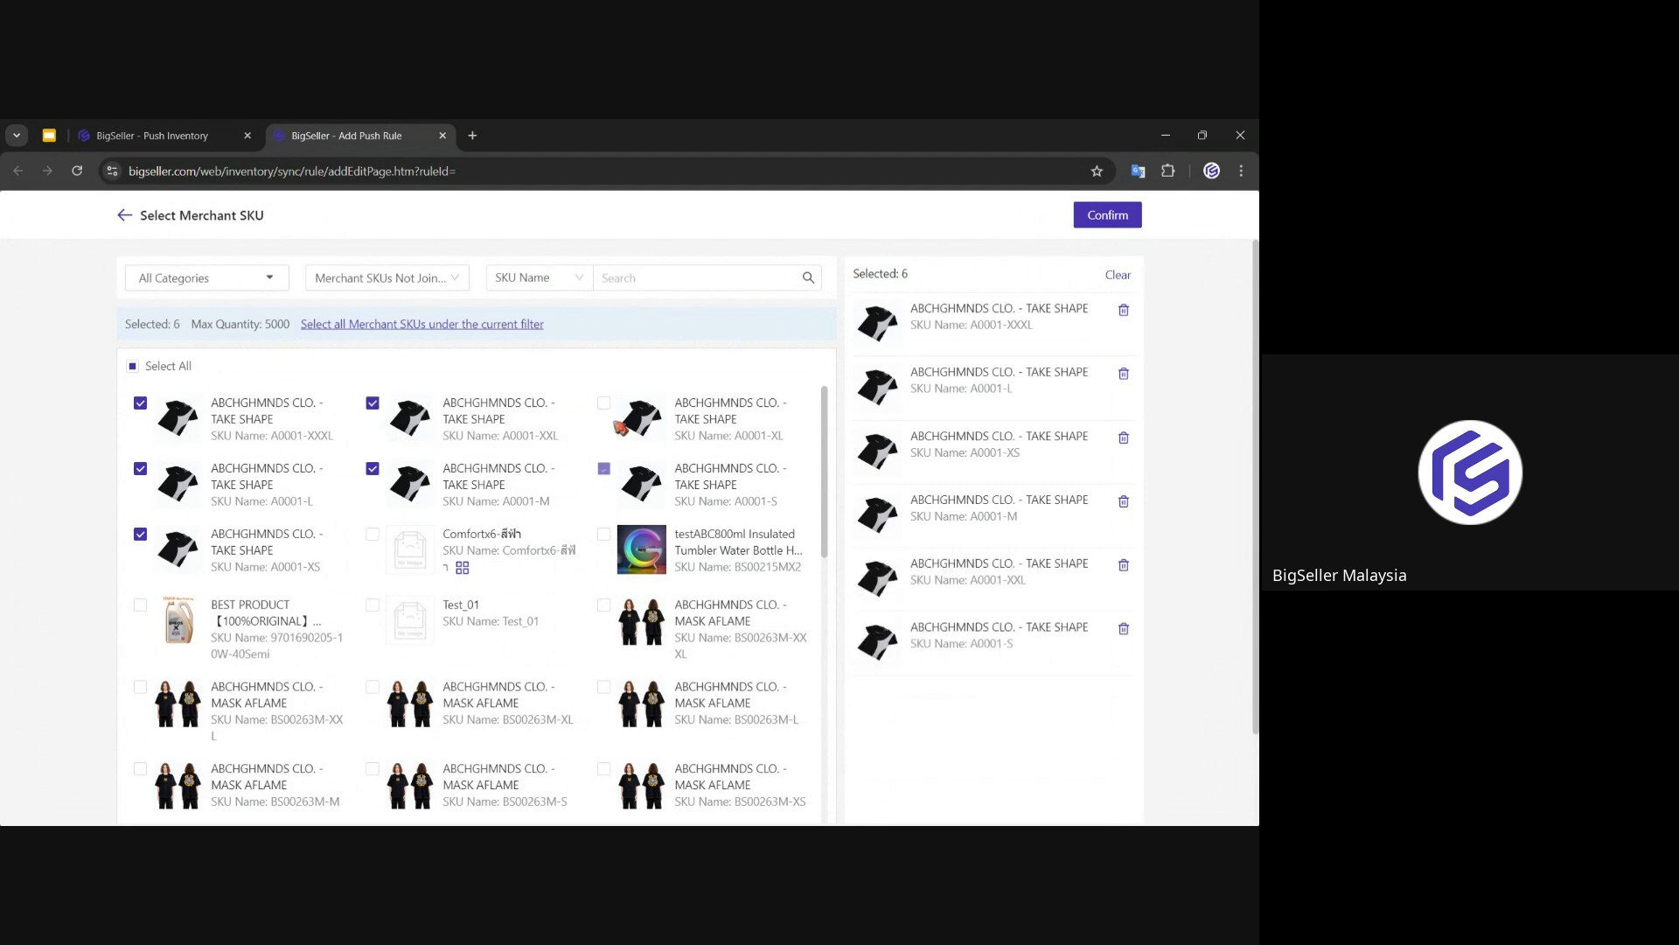
left_click(604, 403)
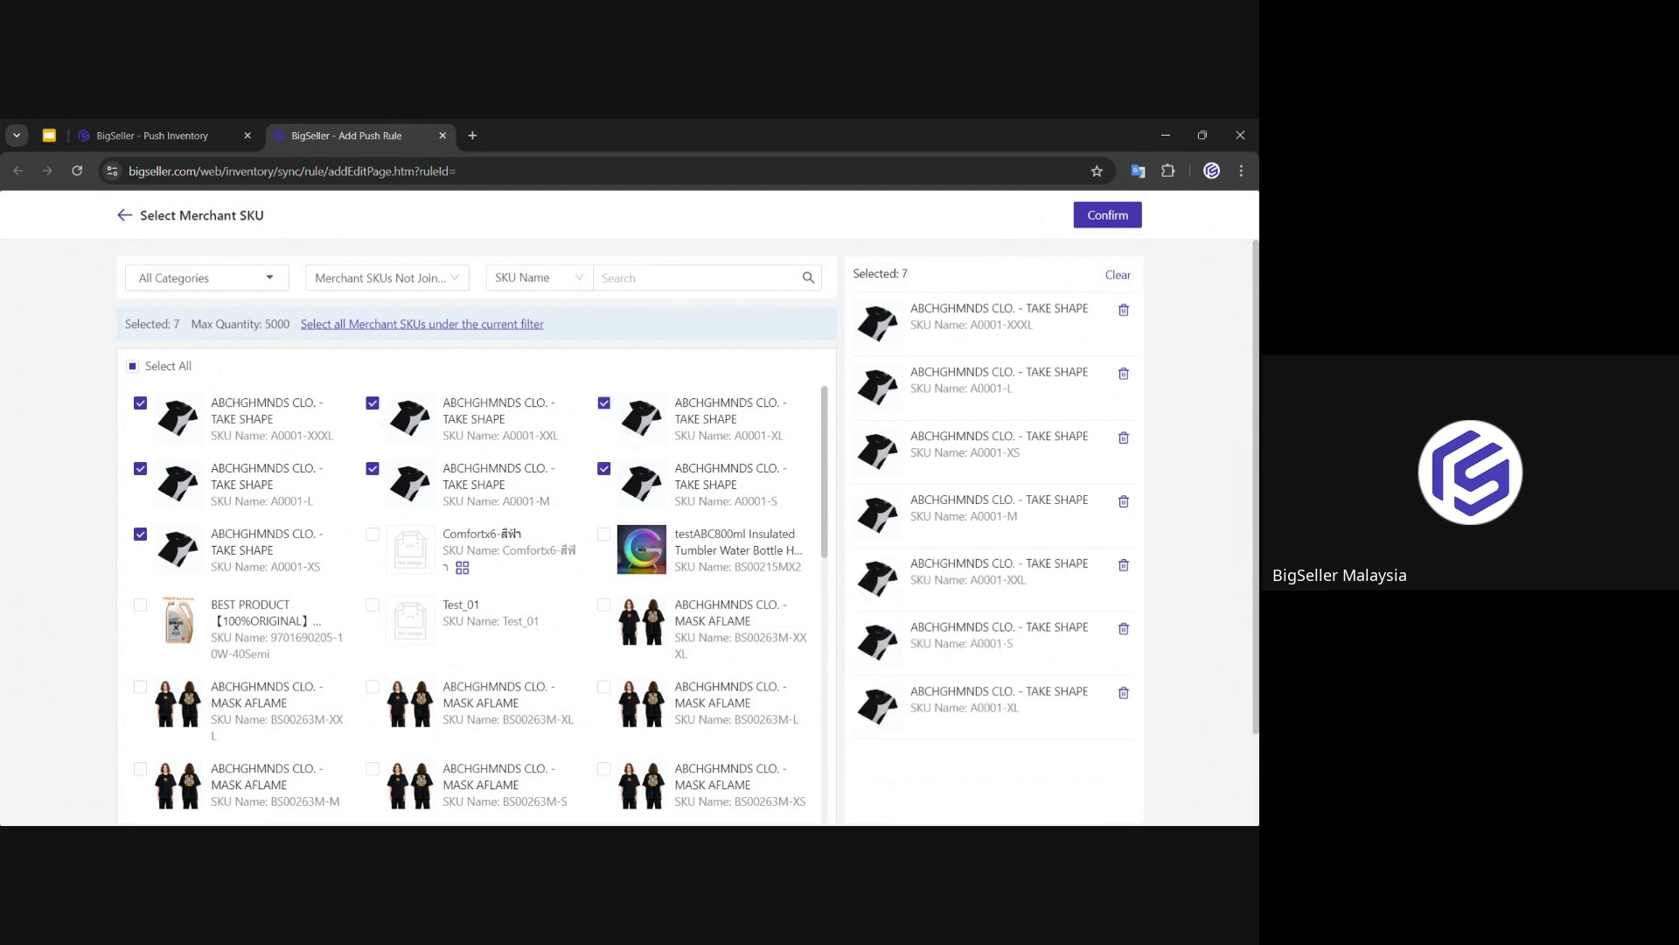
left_click_drag(266, 324, 290, 324)
left_click(1098, 215)
Step: Set the push quantity to 95% of the total available stock plus 5
scroll(550, 486, "down", 2)
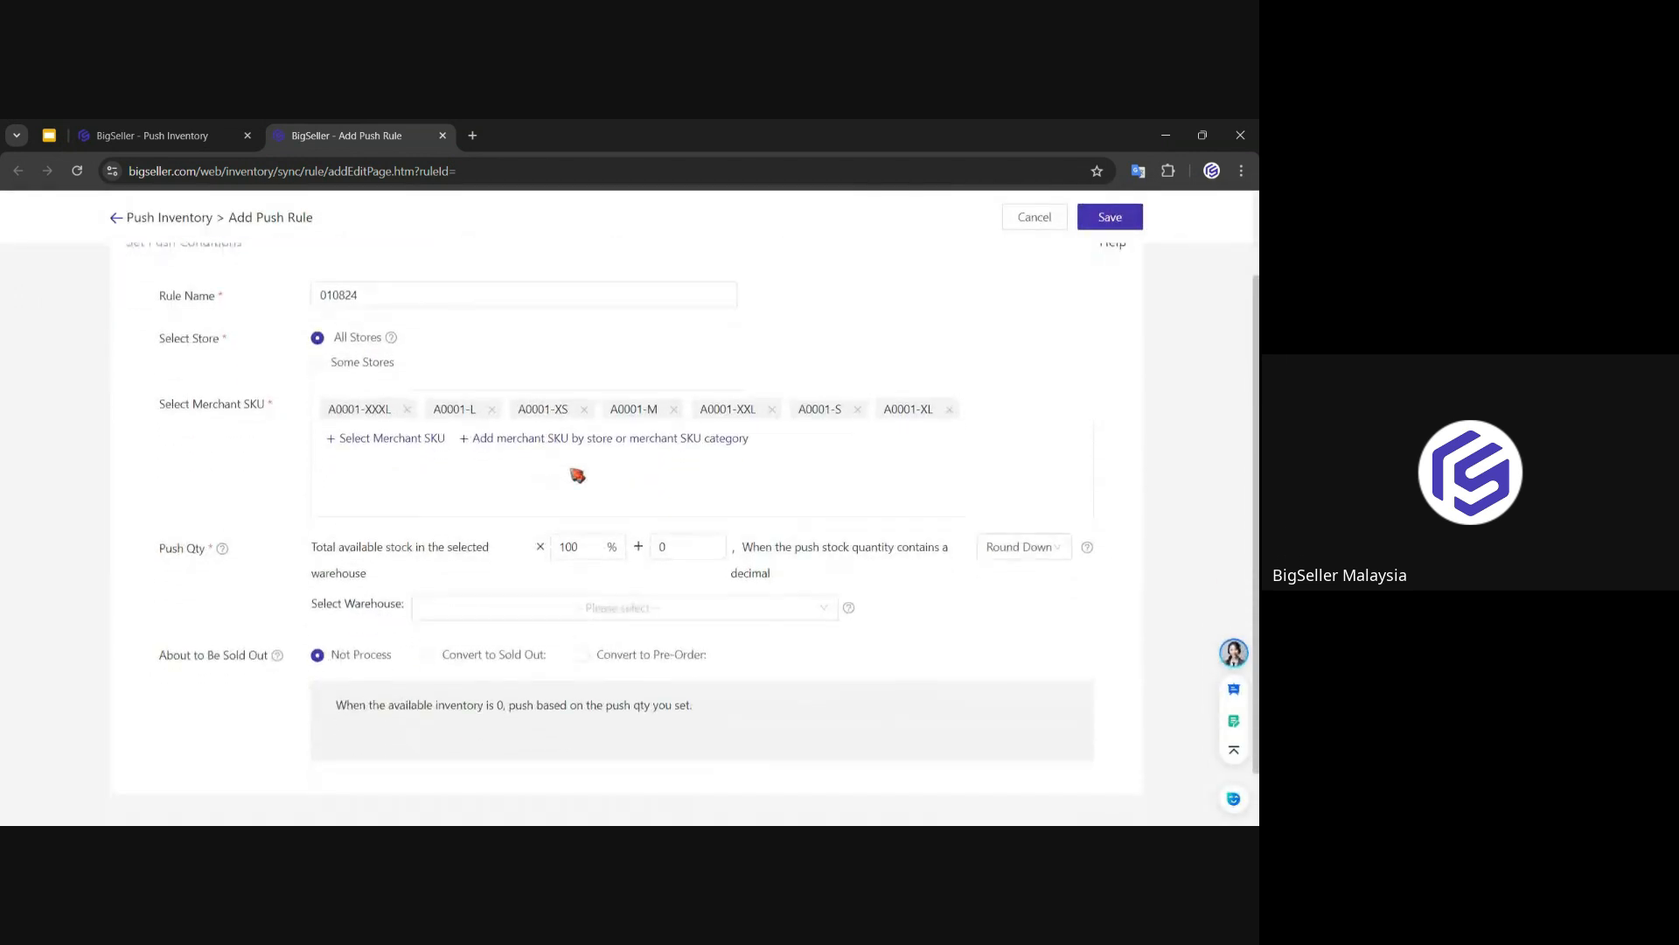
scroll(524, 525, "down", 1)
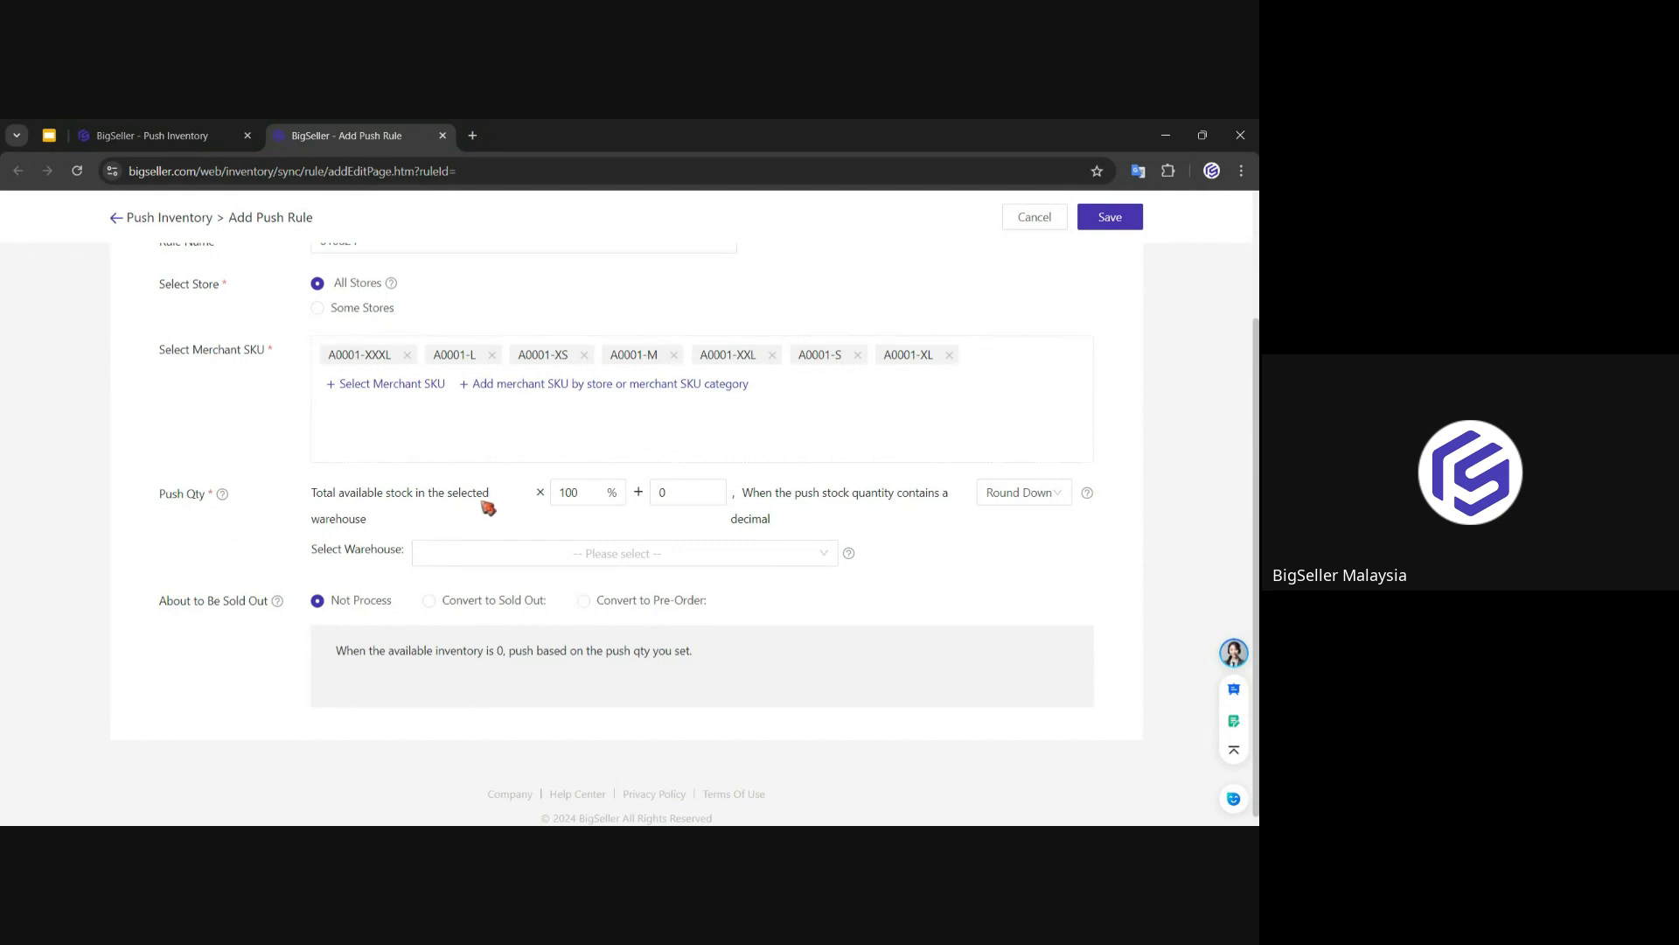
left_click_drag(584, 494, 517, 498)
type("95")
left_click(601, 531)
left_click_drag(677, 494, 646, 495)
type("5")
left_click(707, 527)
Step: Set the fixed quantity added to the push percentage to 0
left_click_drag(680, 494, 620, 533)
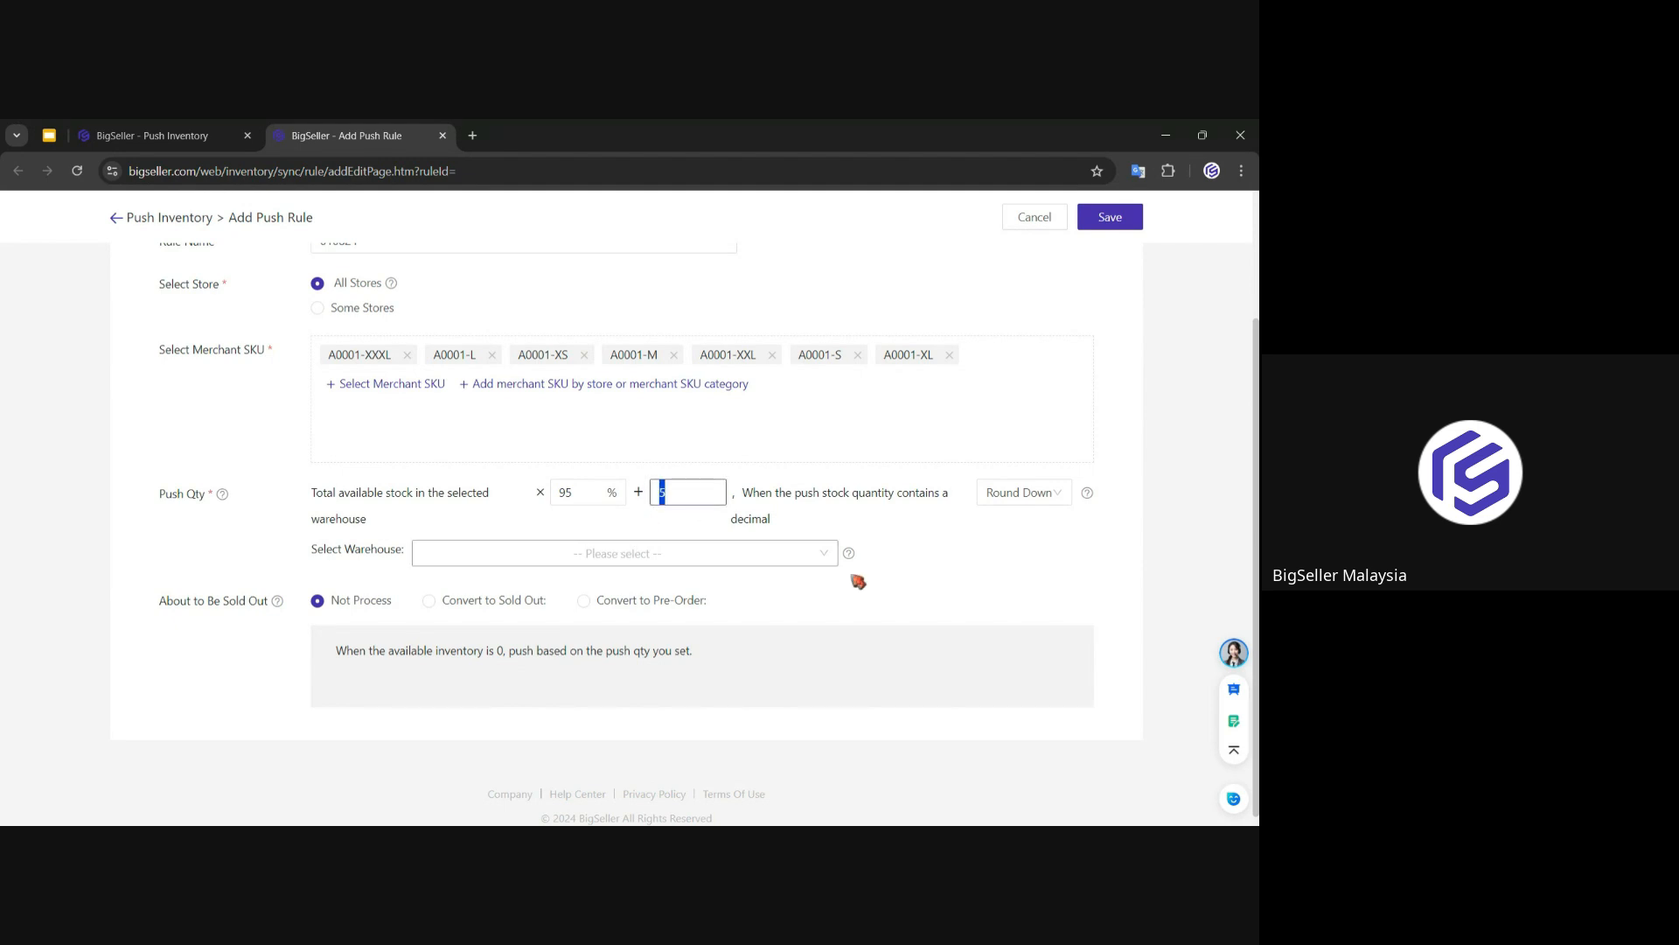
type("0")
left_click(933, 615)
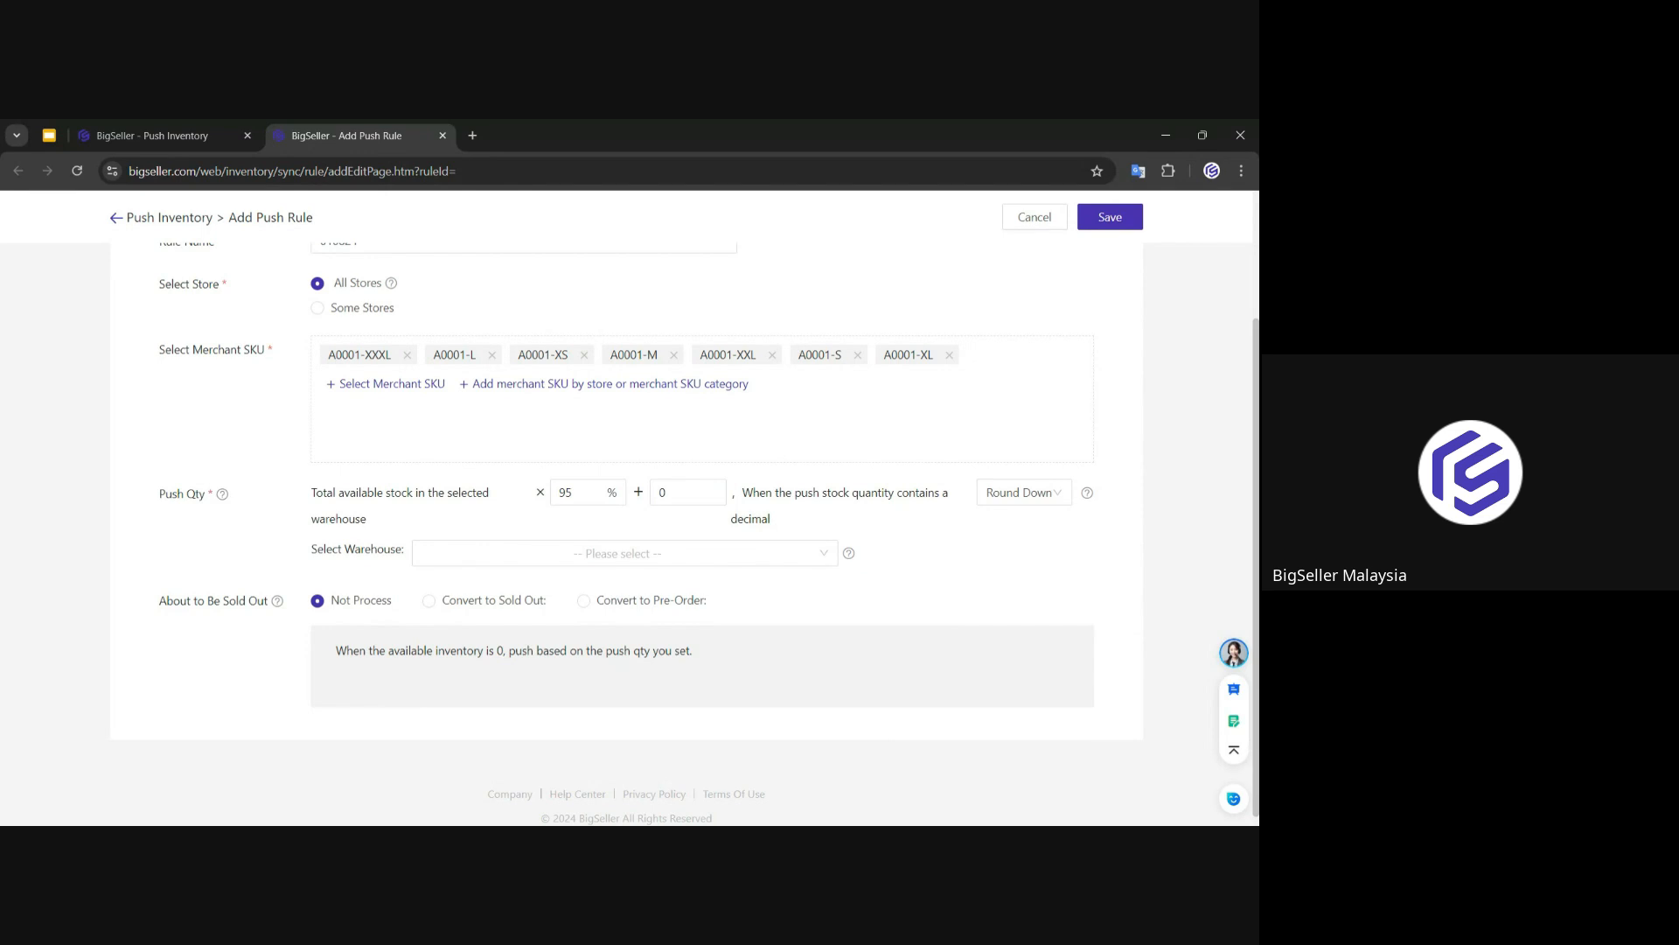
left_click_drag(698, 508, 536, 536)
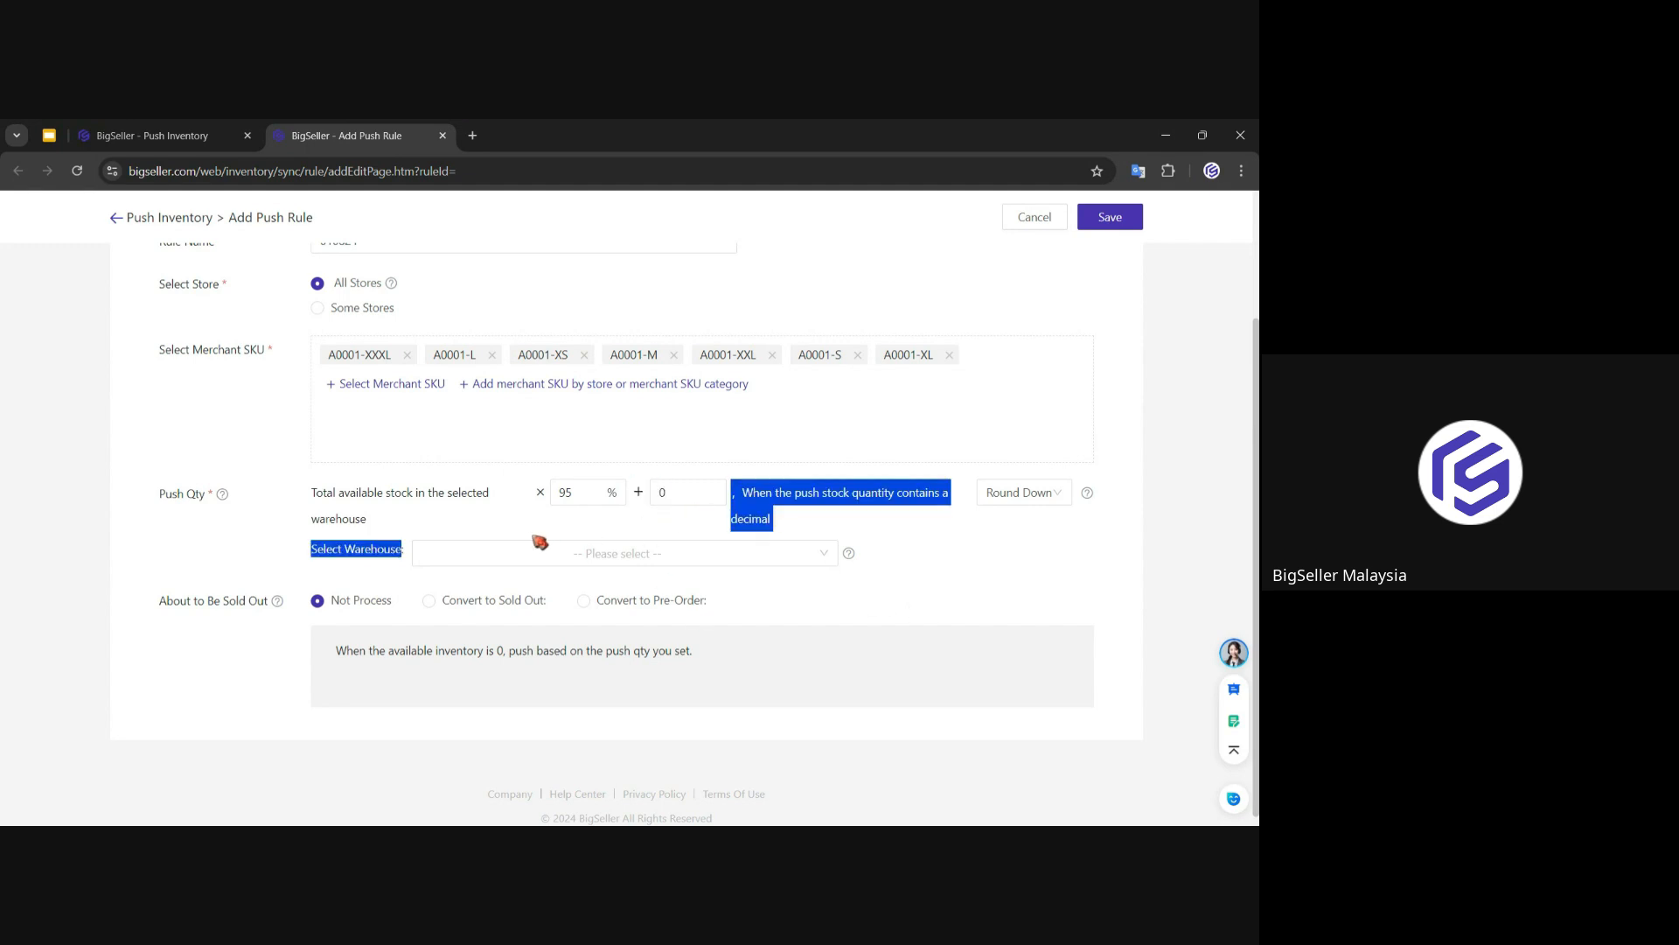
left_click(682, 493)
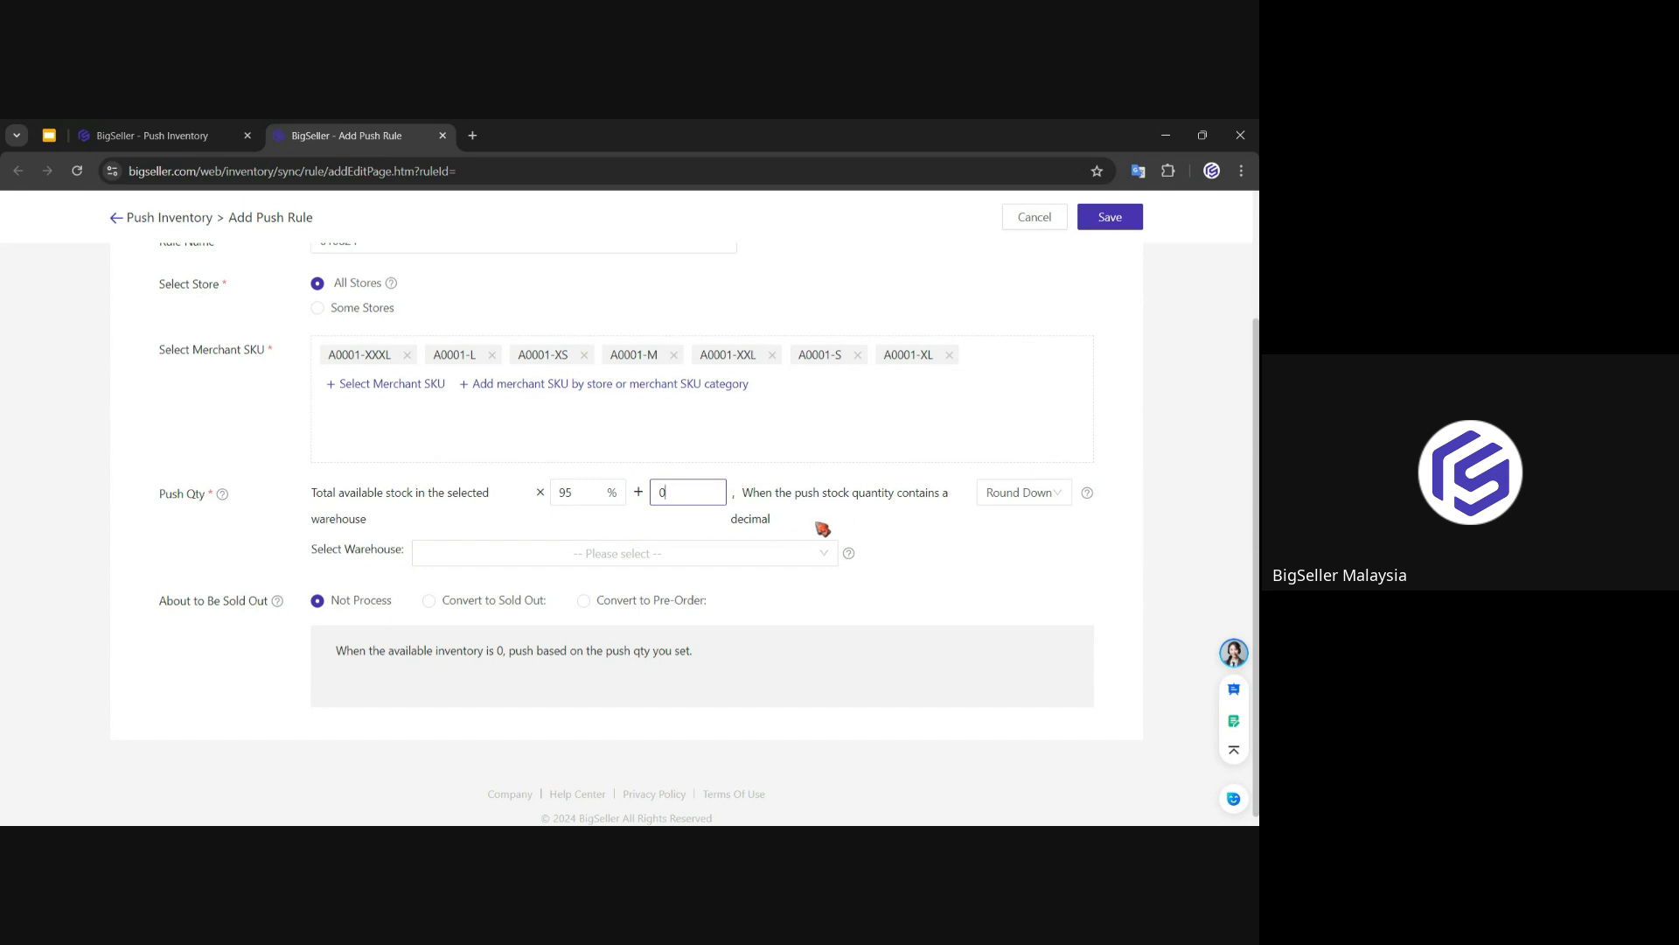
key("shift+Tab")
Step: Review the decimal rounding options, keep Round Down, and choose Tansy Warehouse as the push rule's warehouse
left_click(1041, 495)
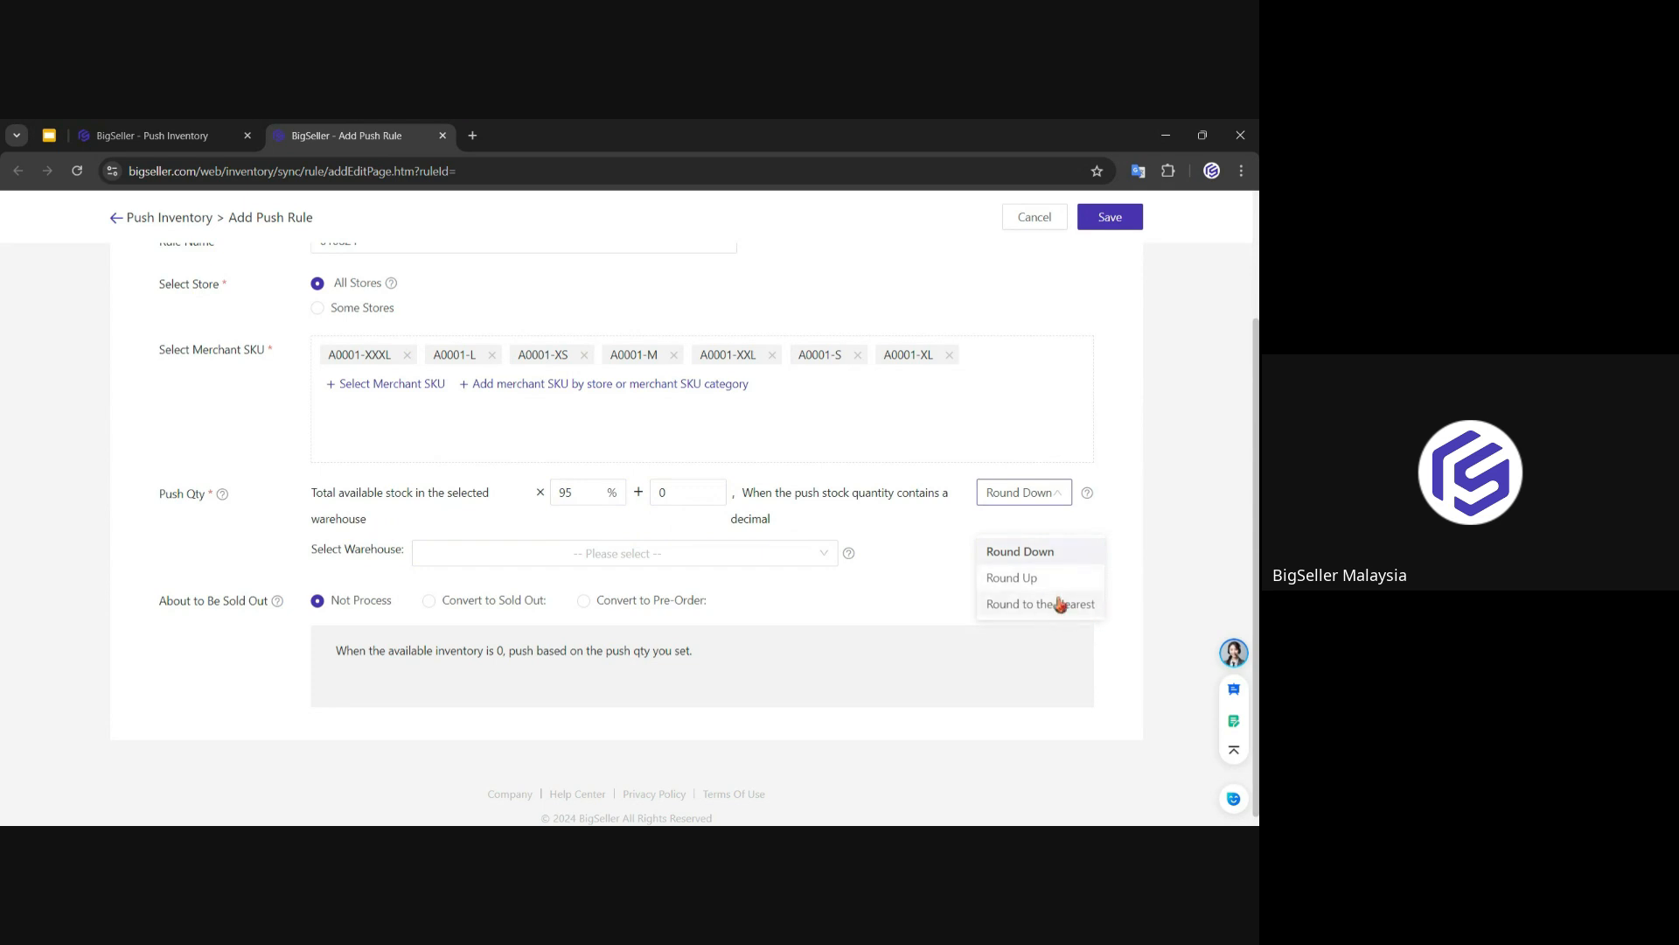
left_click(964, 523)
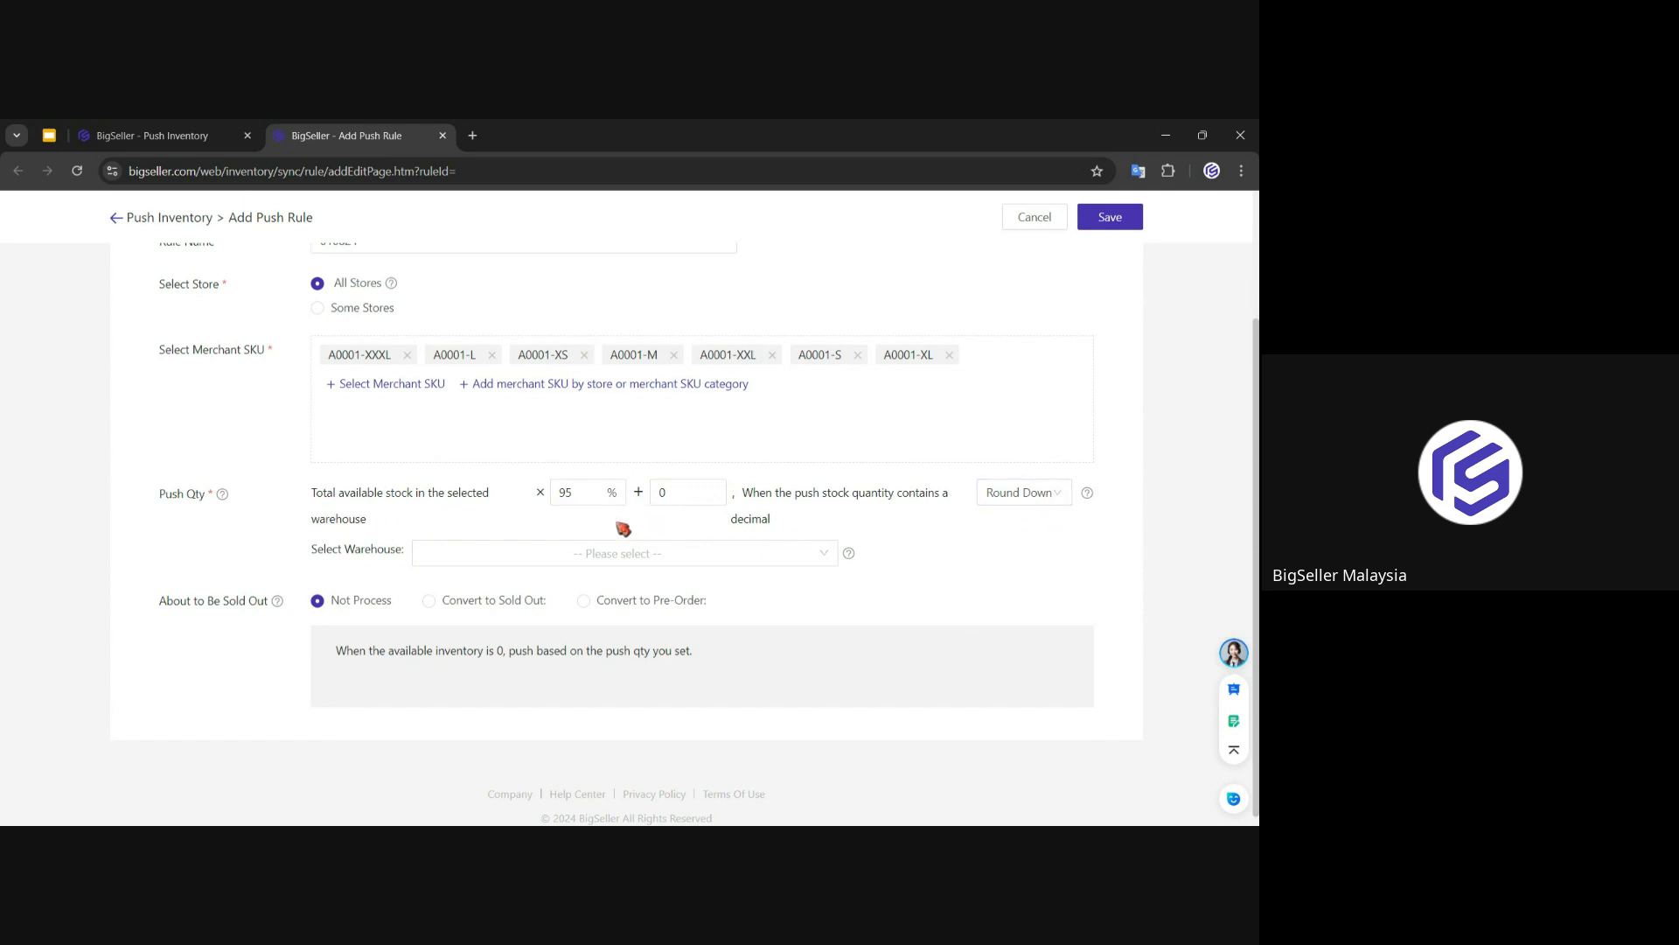
left_click(612, 552)
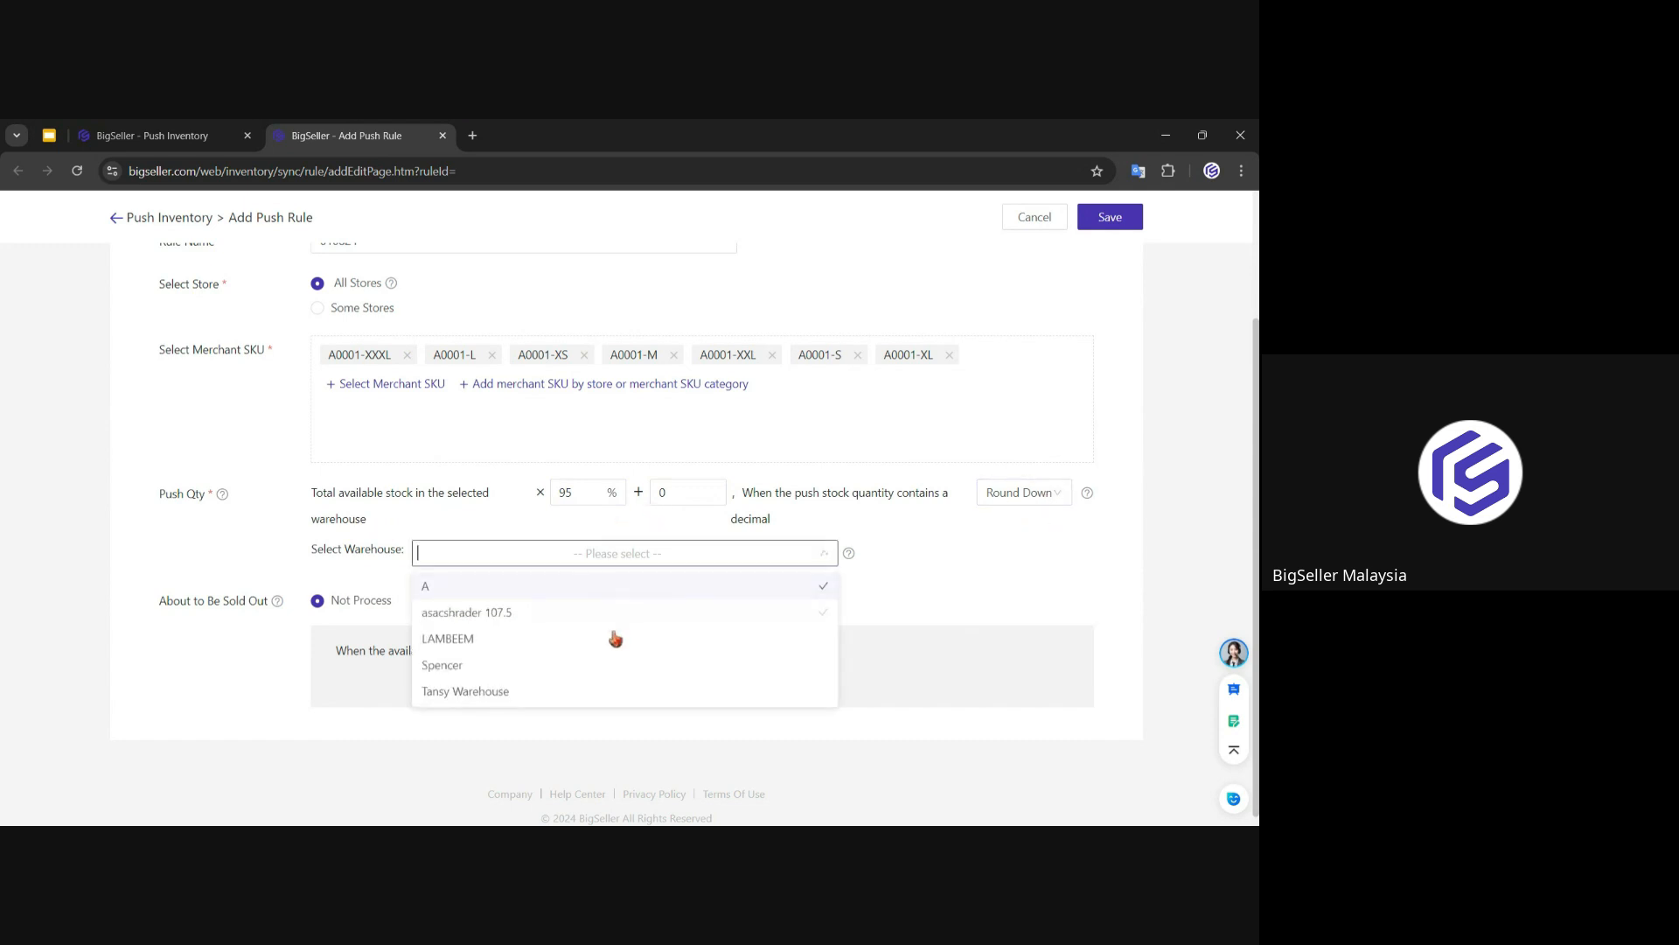
left_click(520, 700)
left_click(280, 695)
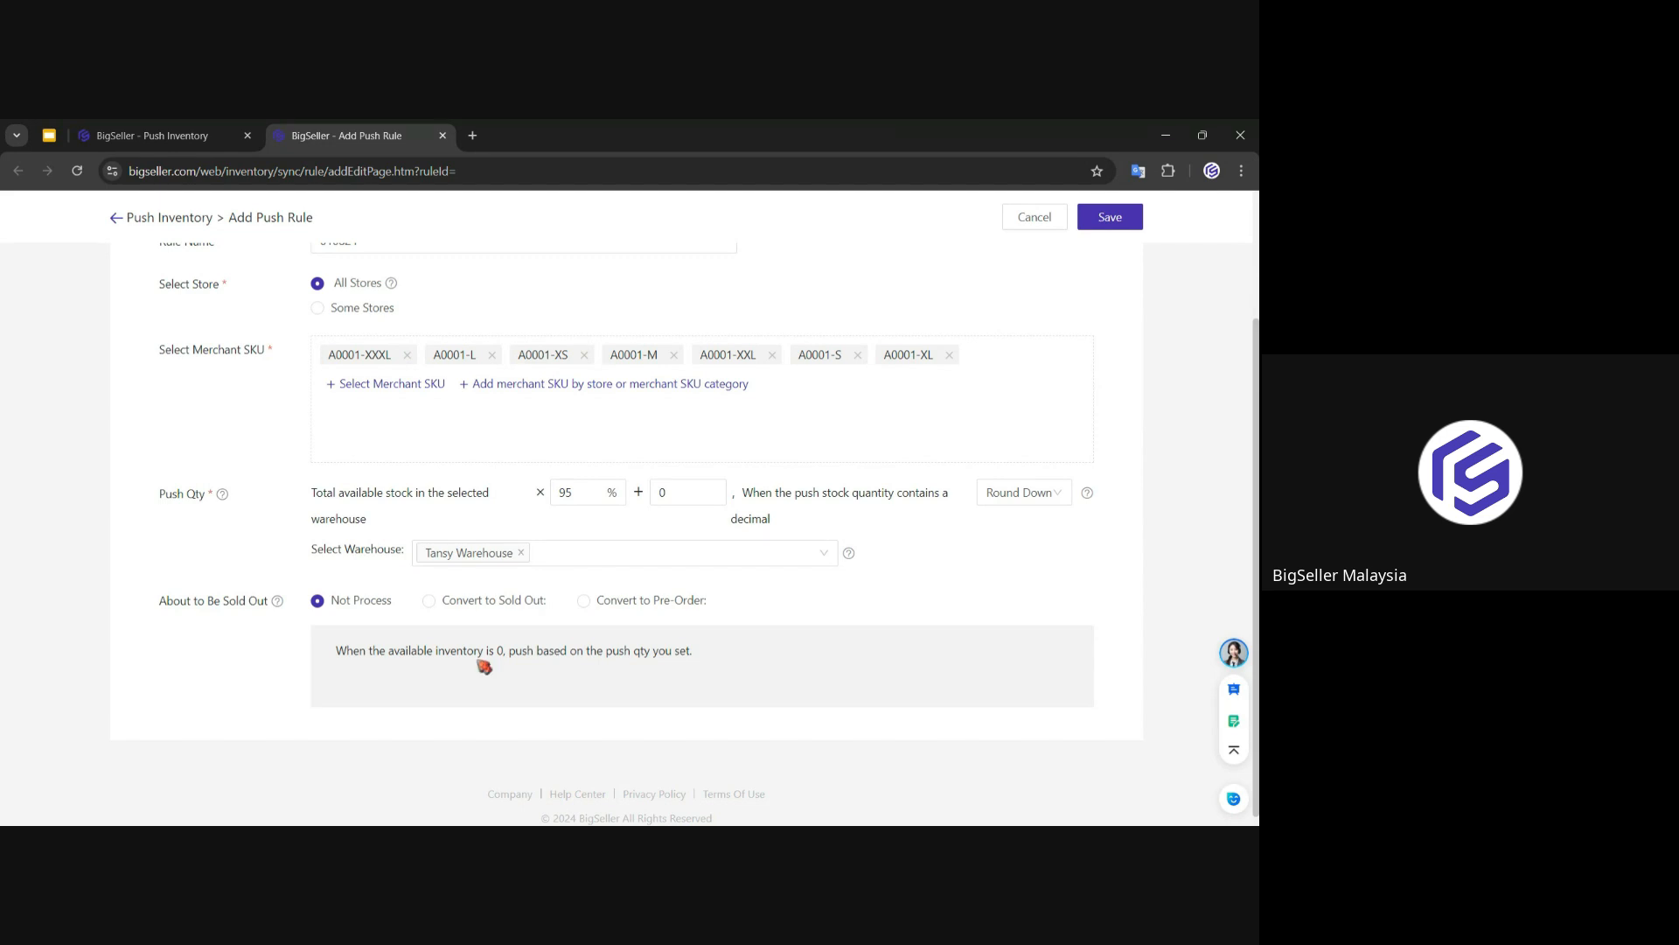
Step: Convert nearly sold-out items to sold out when available stock is lower than 5
left_click(523, 604)
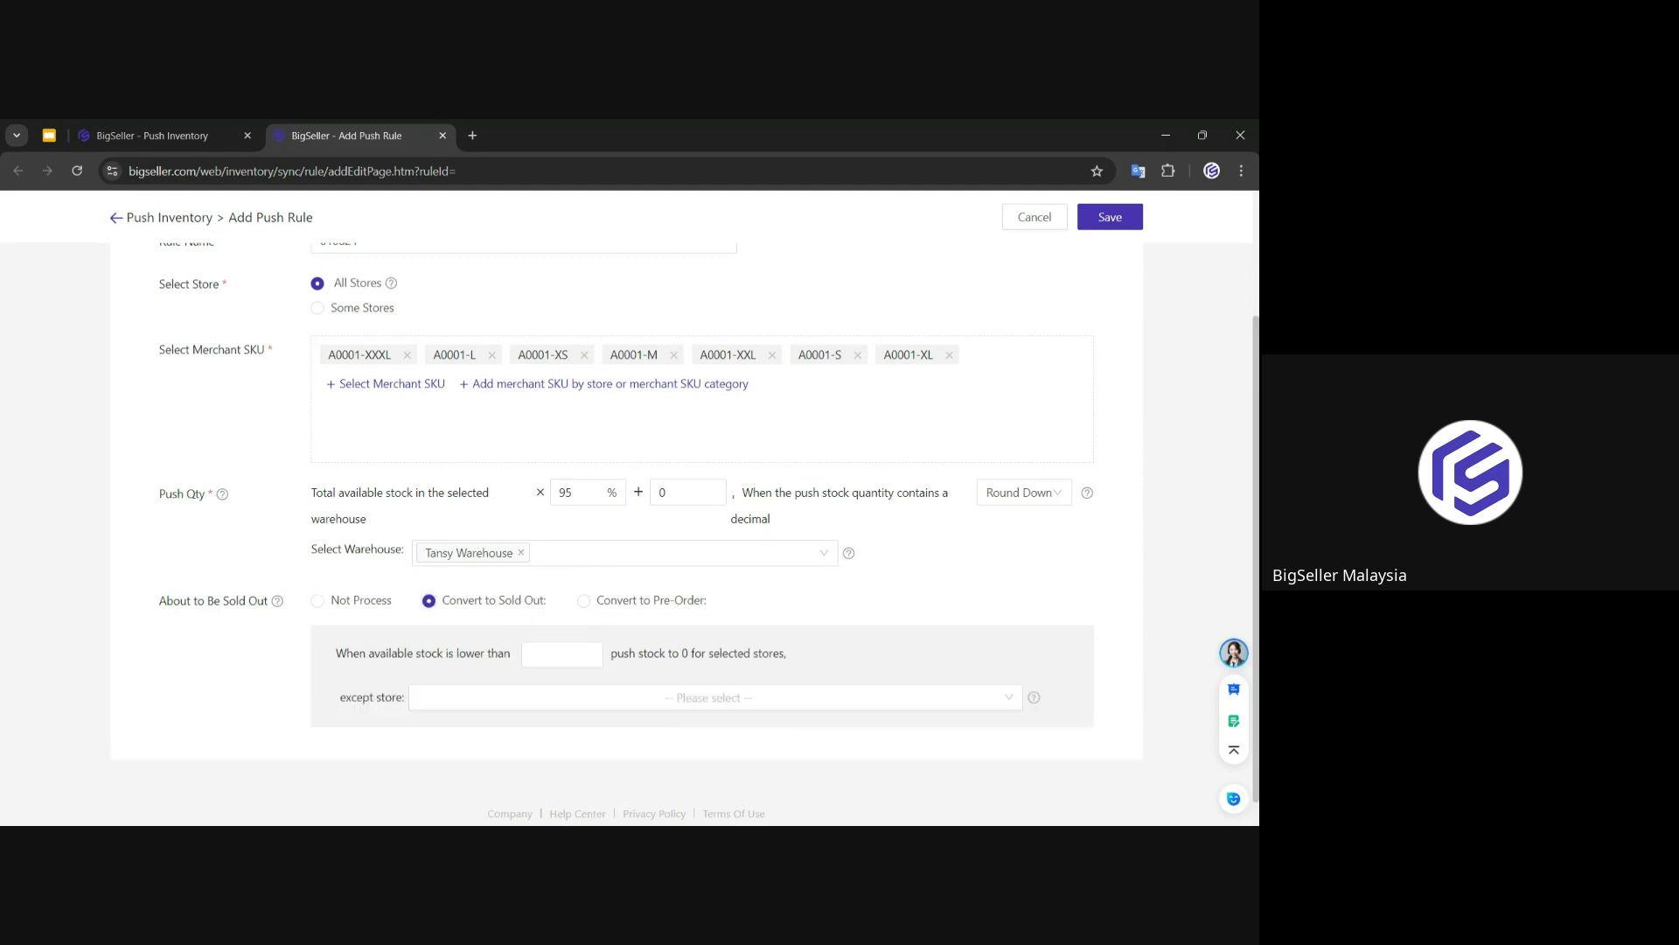
left_click(556, 654)
type("5")
left_click(572, 637)
Step: Exempt the Shopee A store from the sold-out threshold and set the threshold for all selected stores to 2
left_click(564, 704)
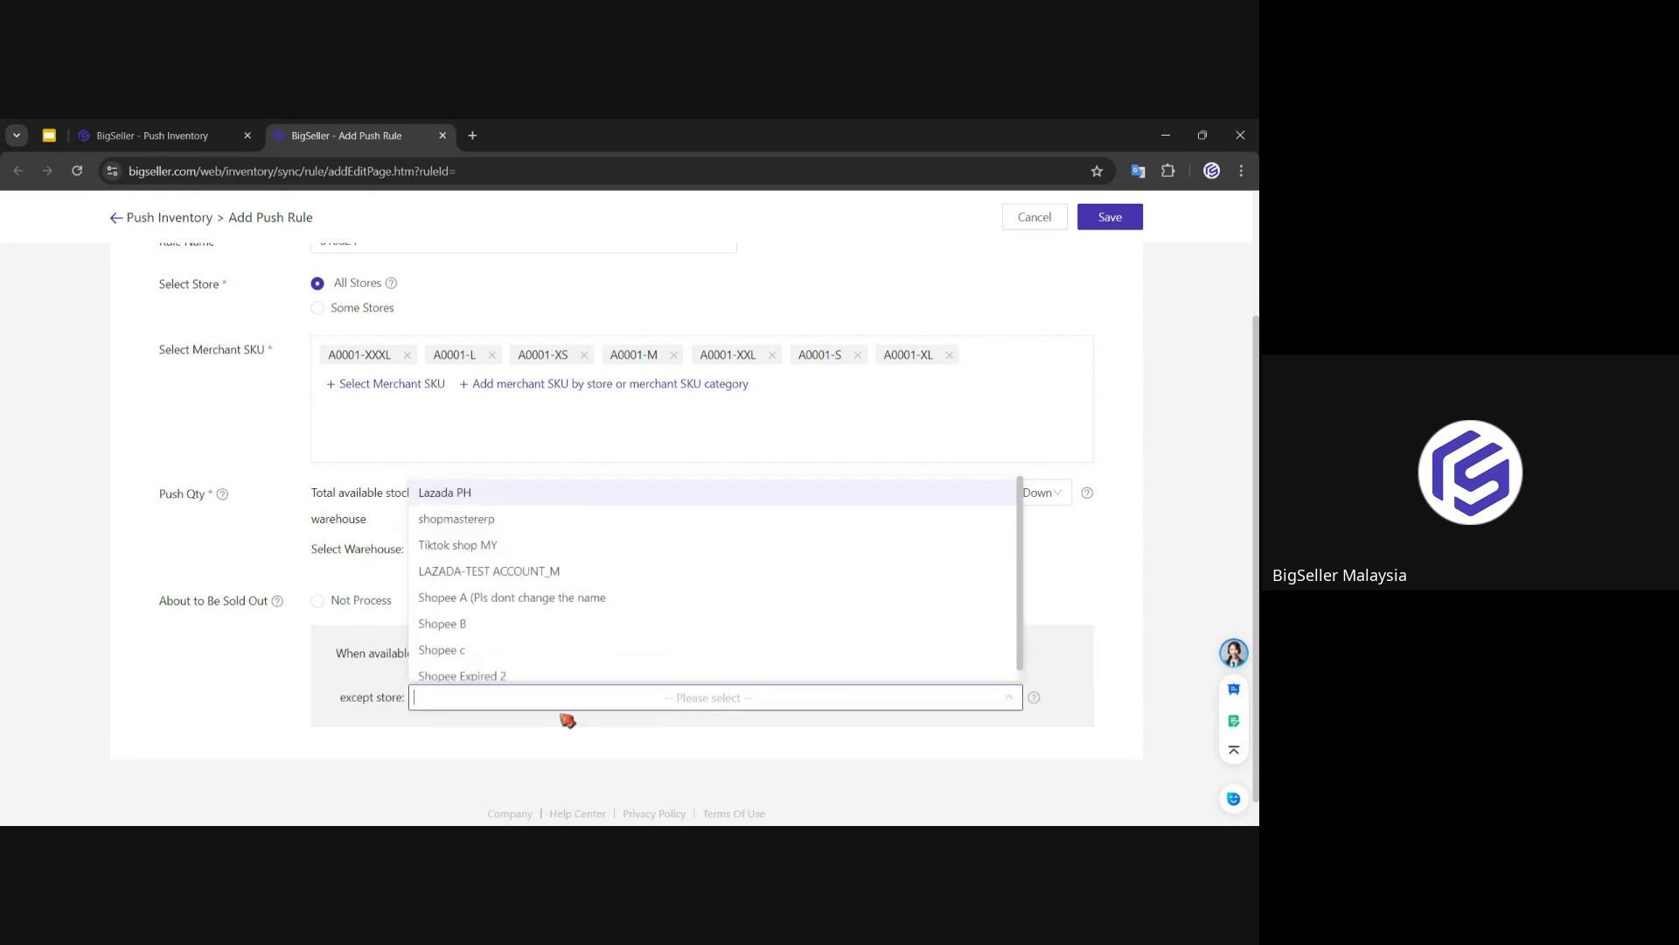
left_click(525, 588)
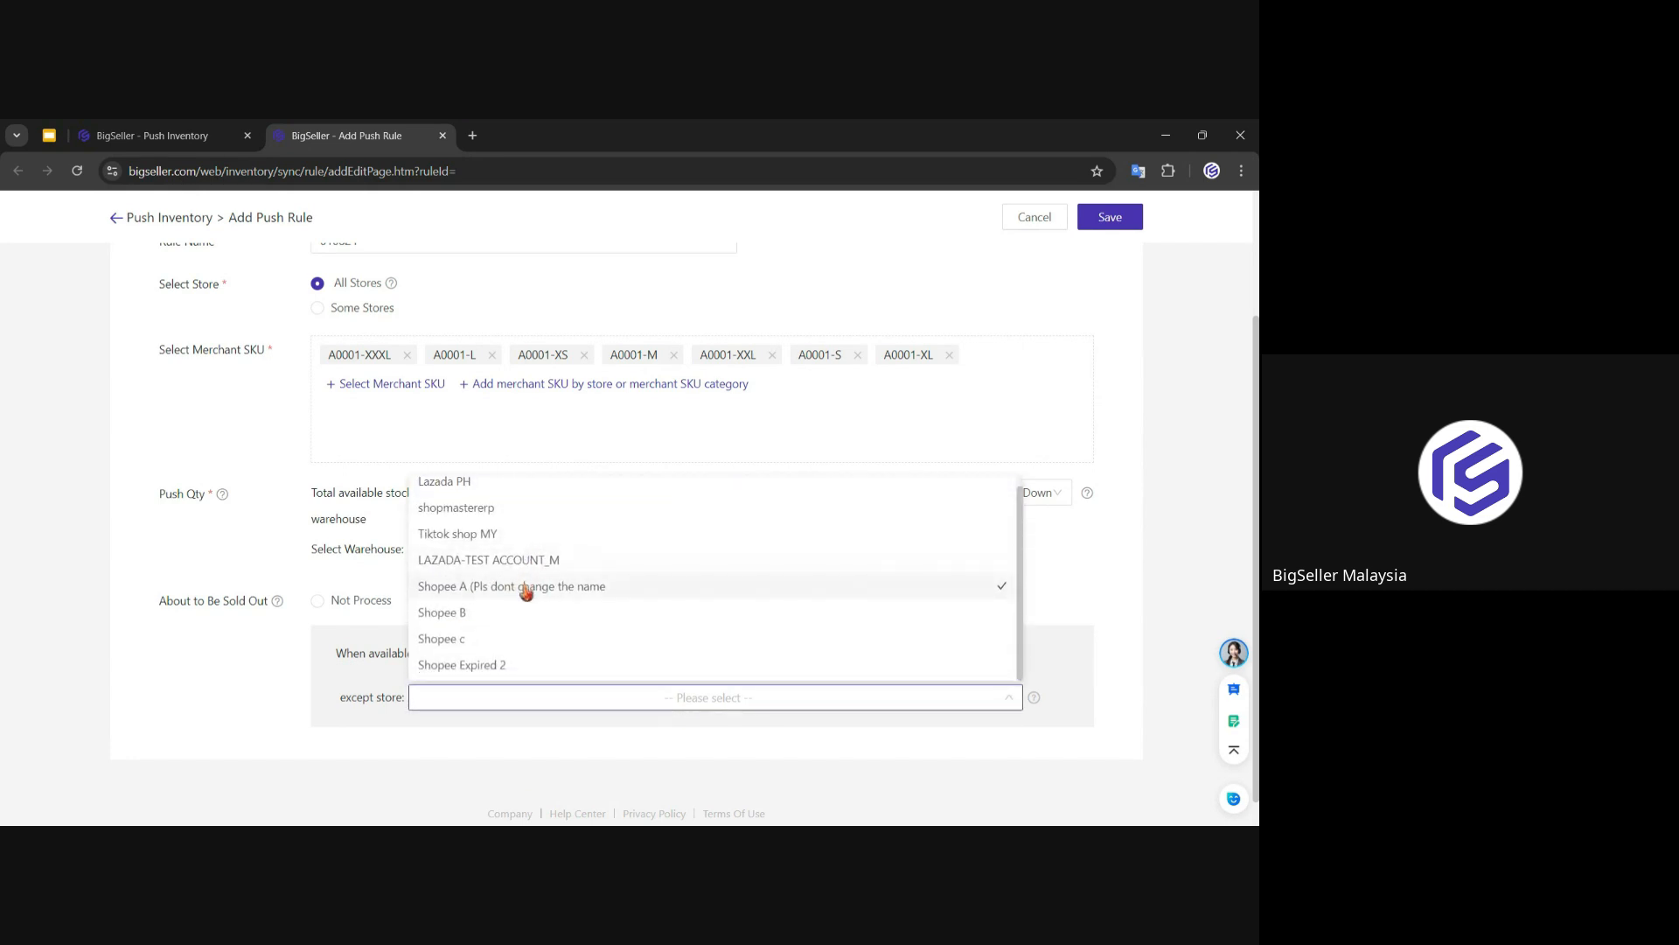
left_click(327, 684)
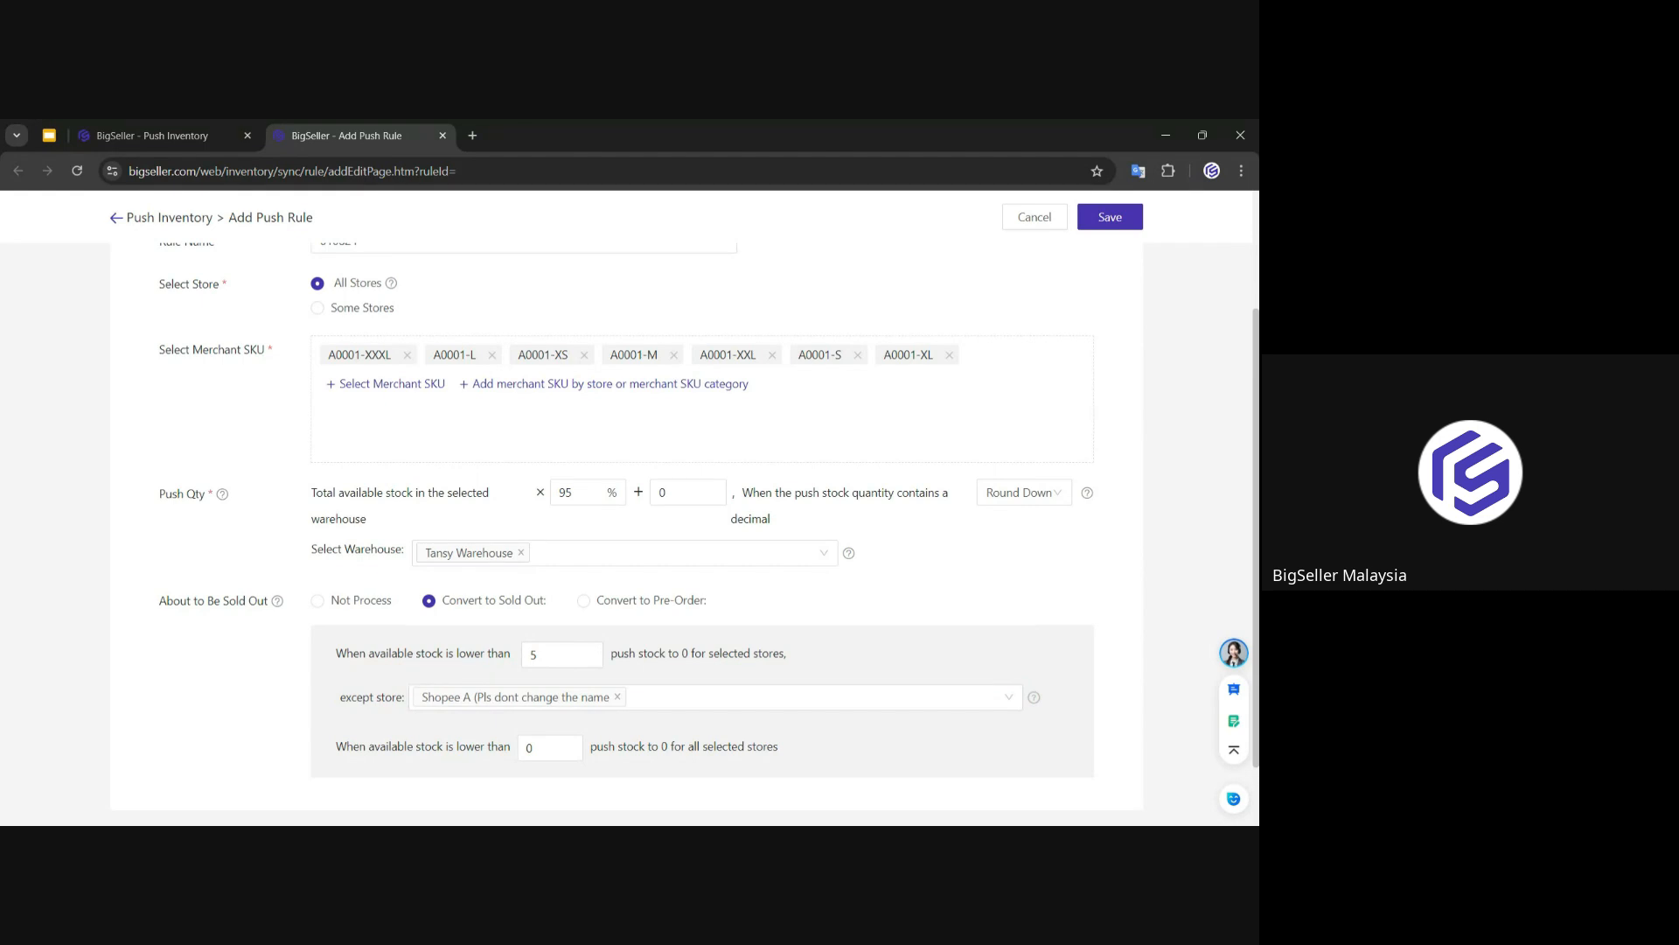
left_click_drag(551, 749, 328, 771)
type("2")
left_click(345, 773)
Step: Review the sold-out threshold against the push quantity and set the push percentage of available stock to 100%
double_click(599, 499)
left_click(567, 655)
left_click_drag(536, 655, 435, 671)
left_click(747, 633)
left_click_drag(561, 655, 495, 673)
left_click_drag(577, 493, 521, 505)
left_click_drag(339, 492, 412, 492)
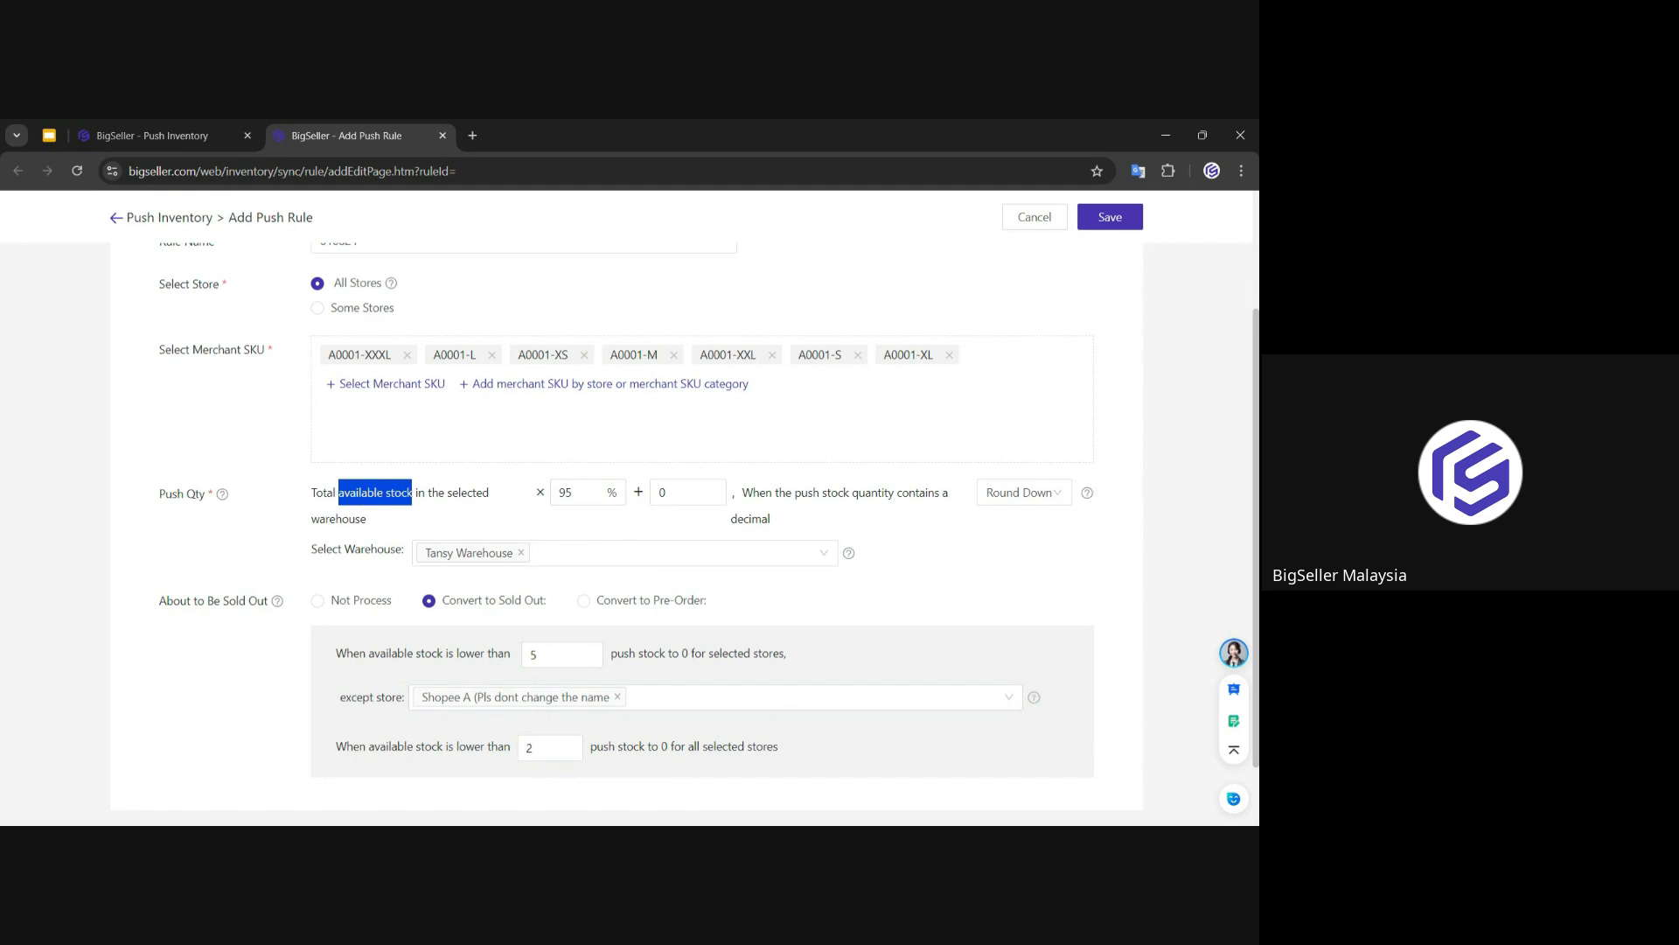
double_click(565, 493)
type("100")
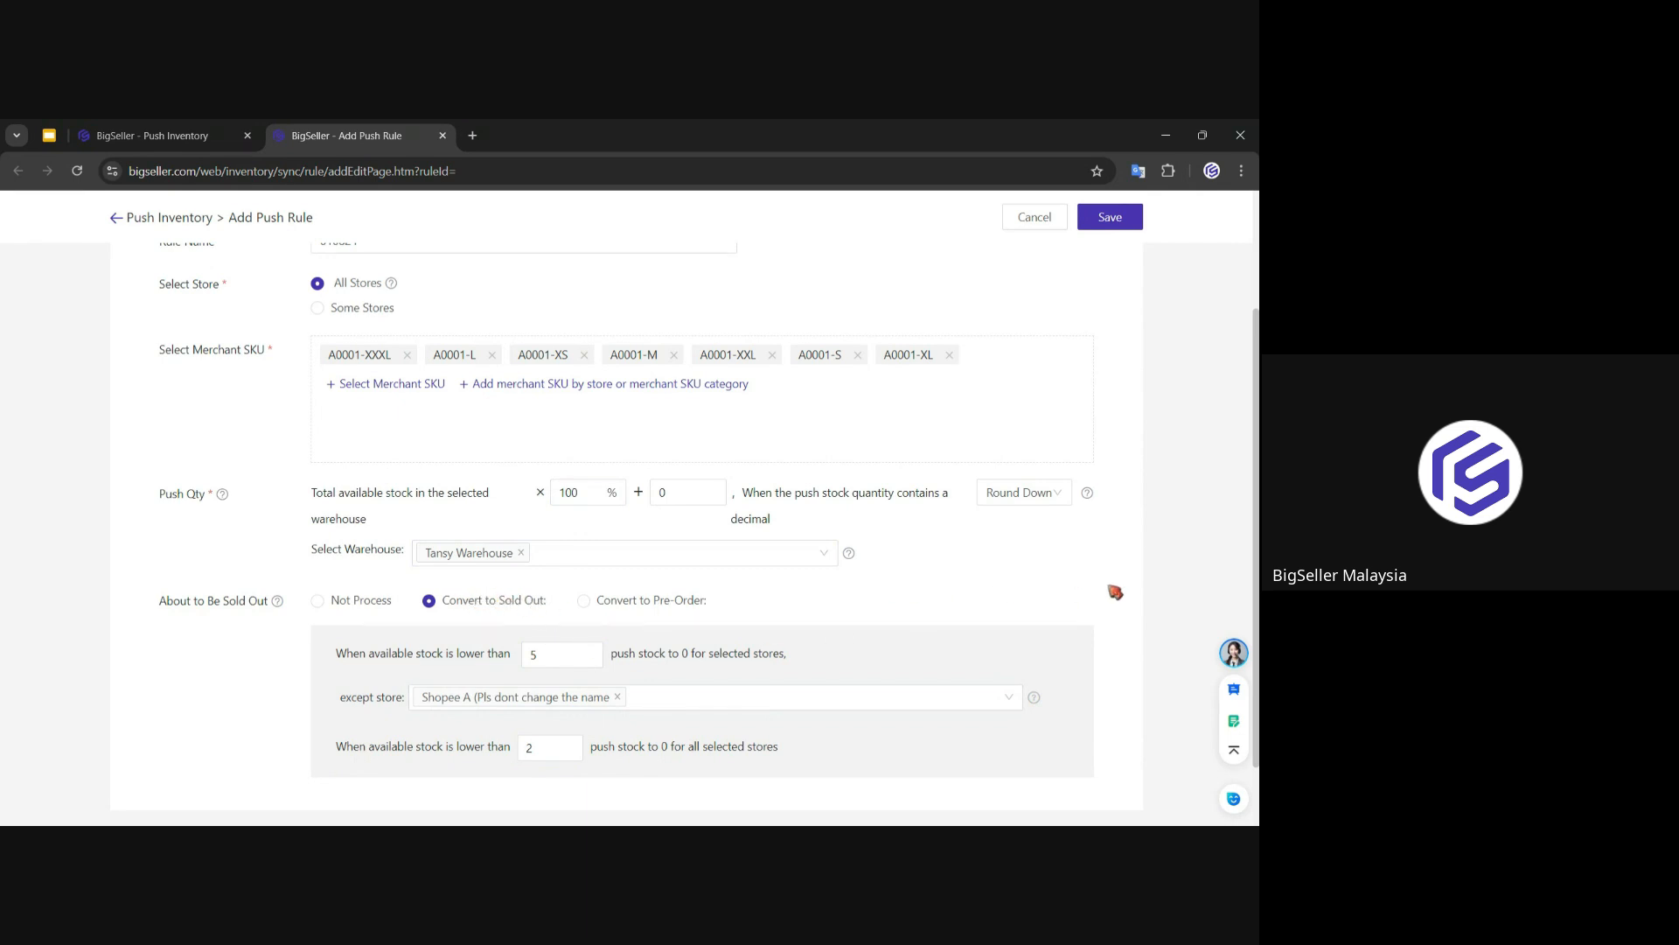
Step: Save the push rule with an immediate stock push and dismiss the notice above the push rule list
scroll(1097, 616, "up", 2)
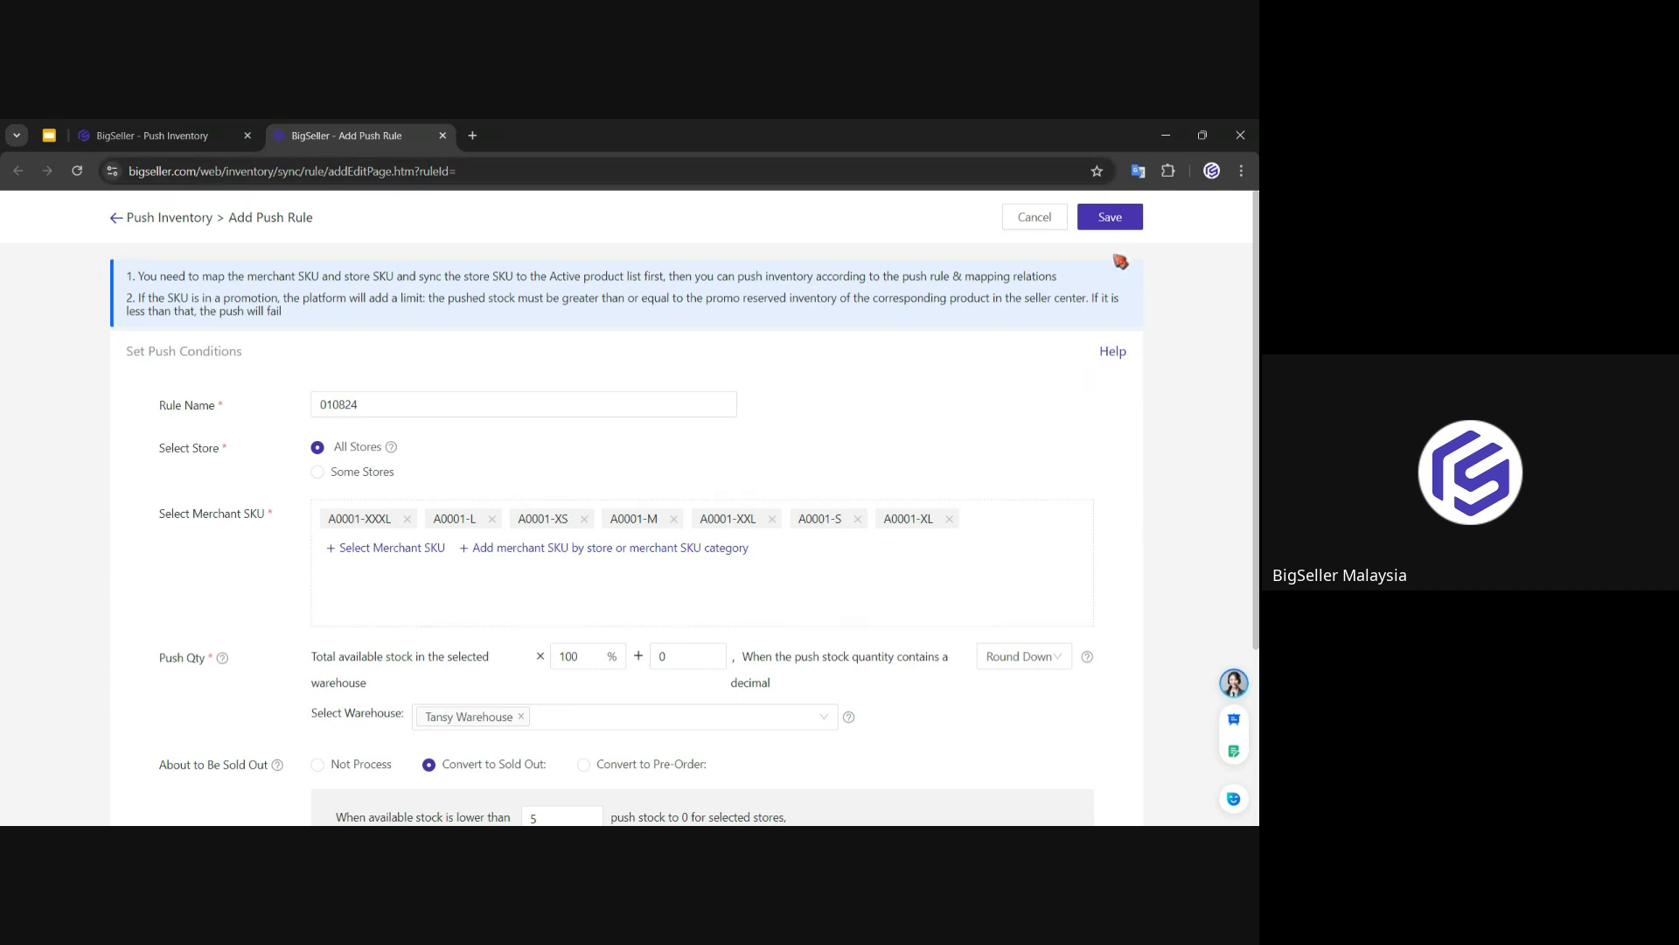
left_click(1110, 218)
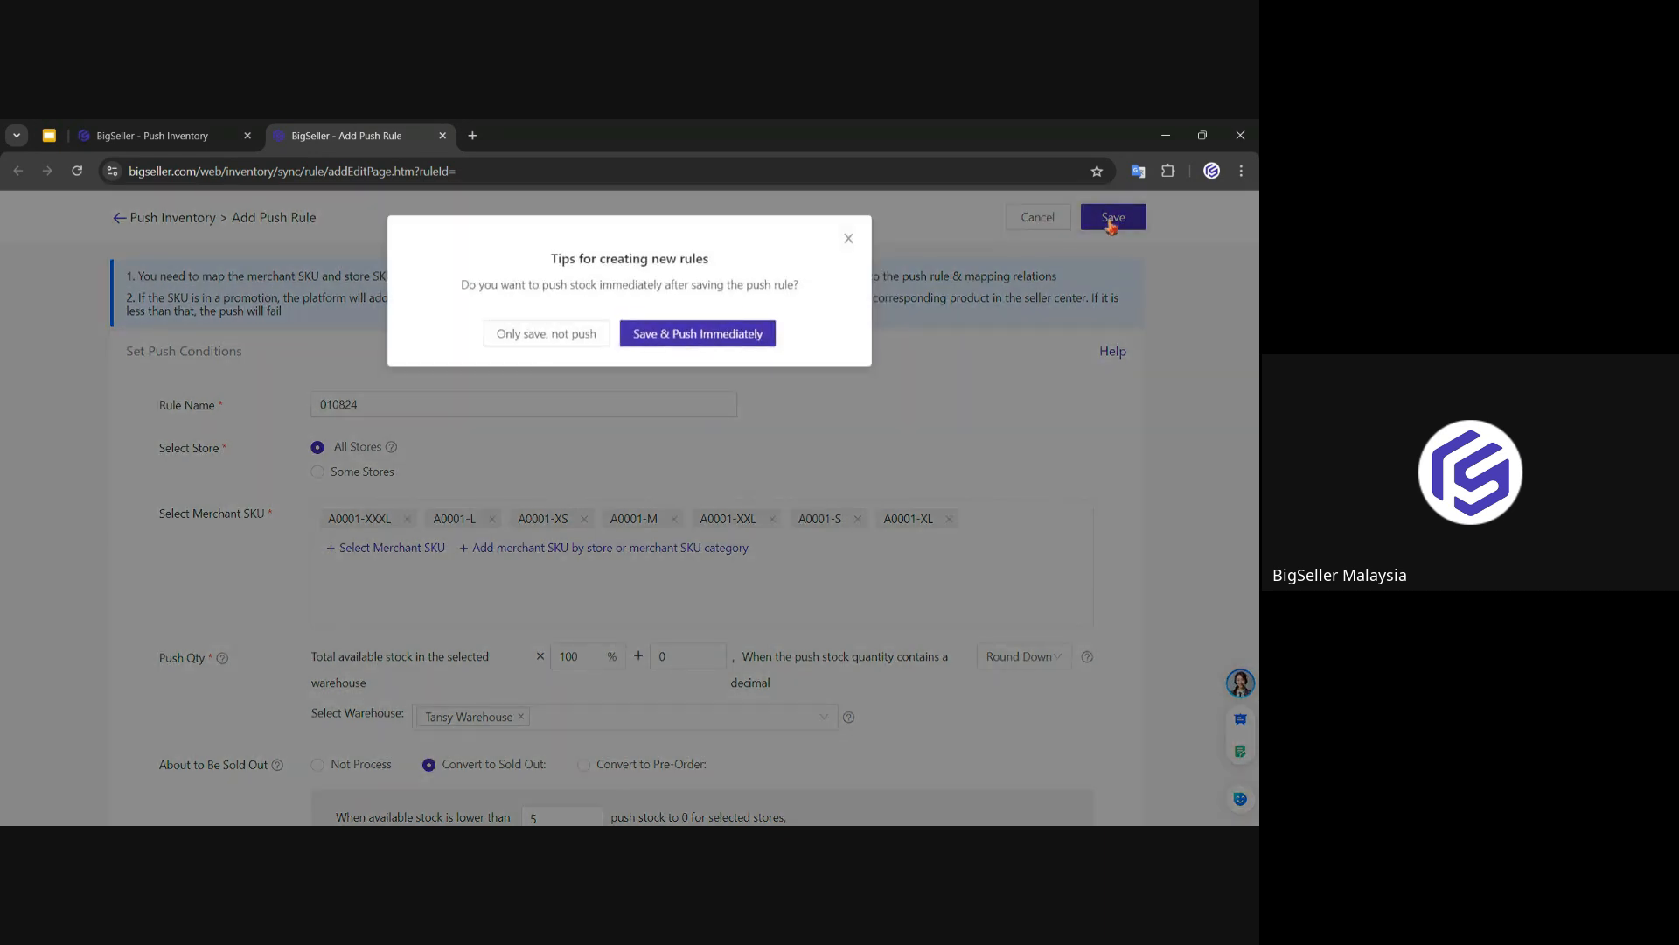
left_click(697, 333)
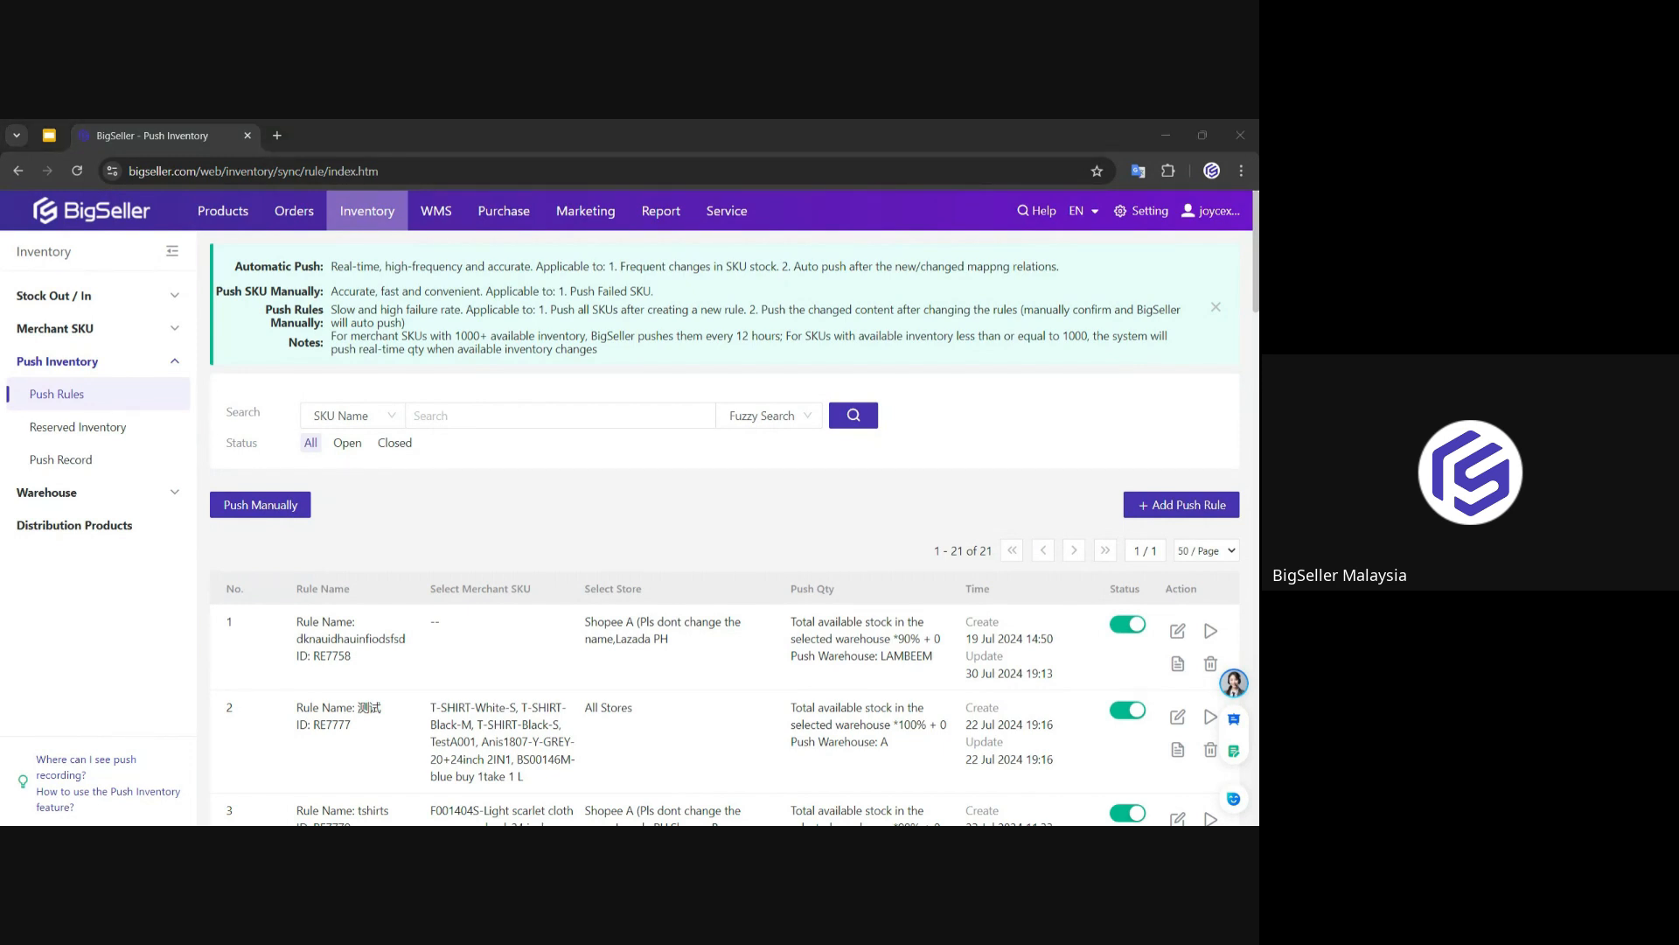
left_click(1216, 307)
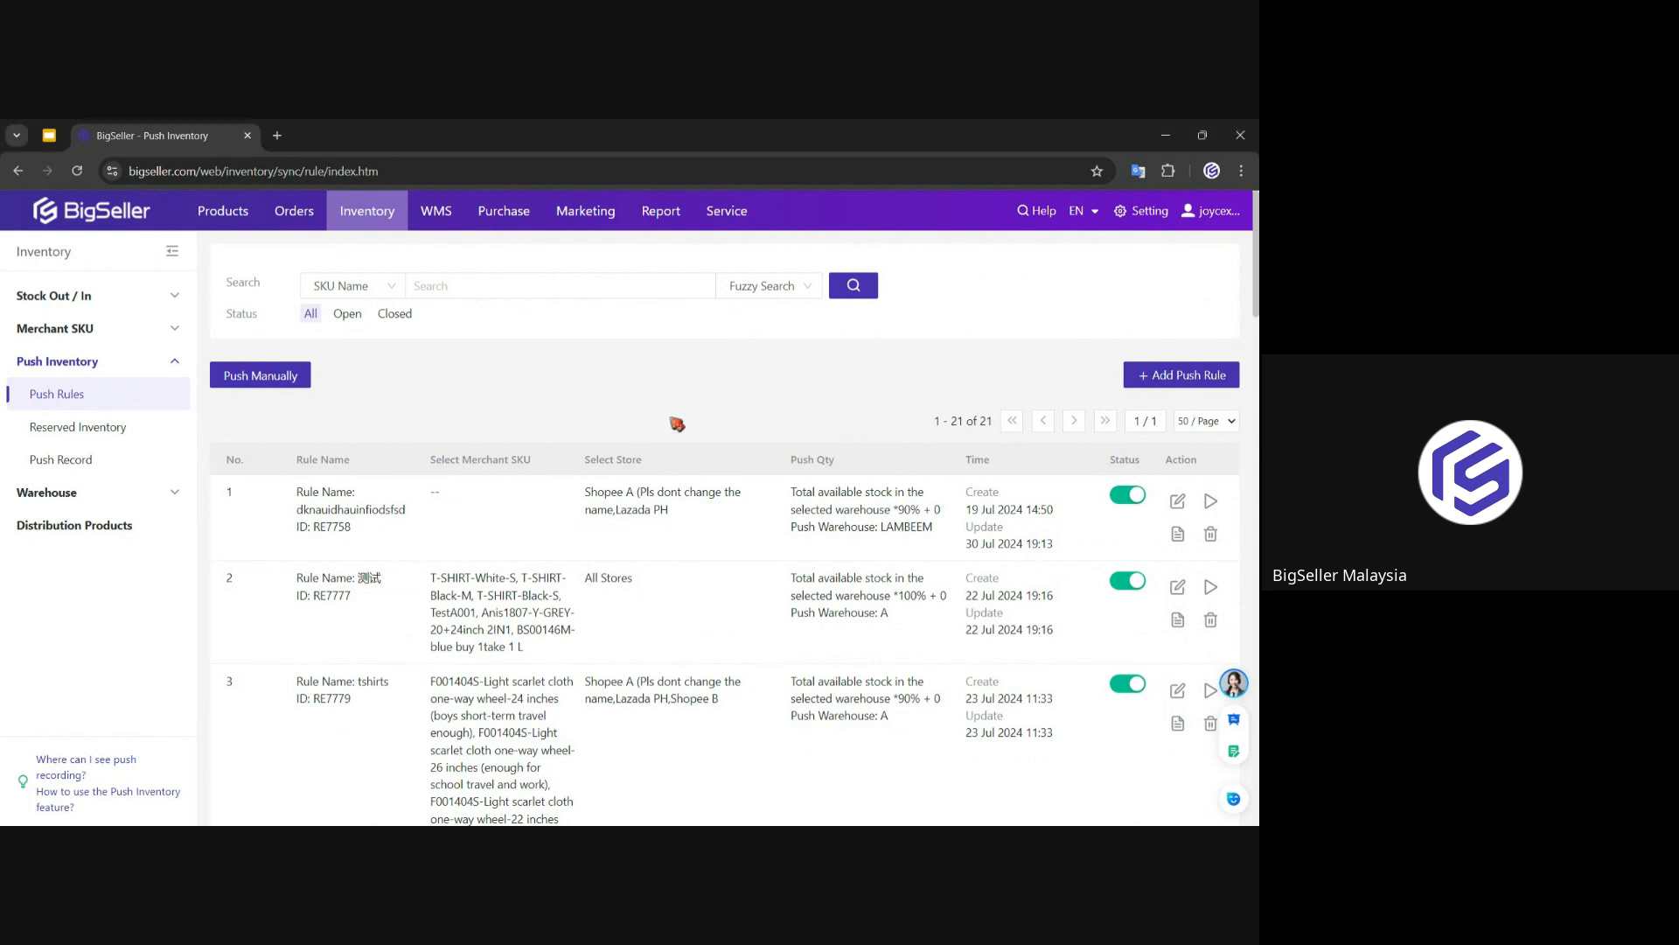
Step: Add shipping information to the new BS00215M-Buku order with logistics name JNT and tracking number 1234
mouse_move(385, 218)
mouse_move(294, 215)
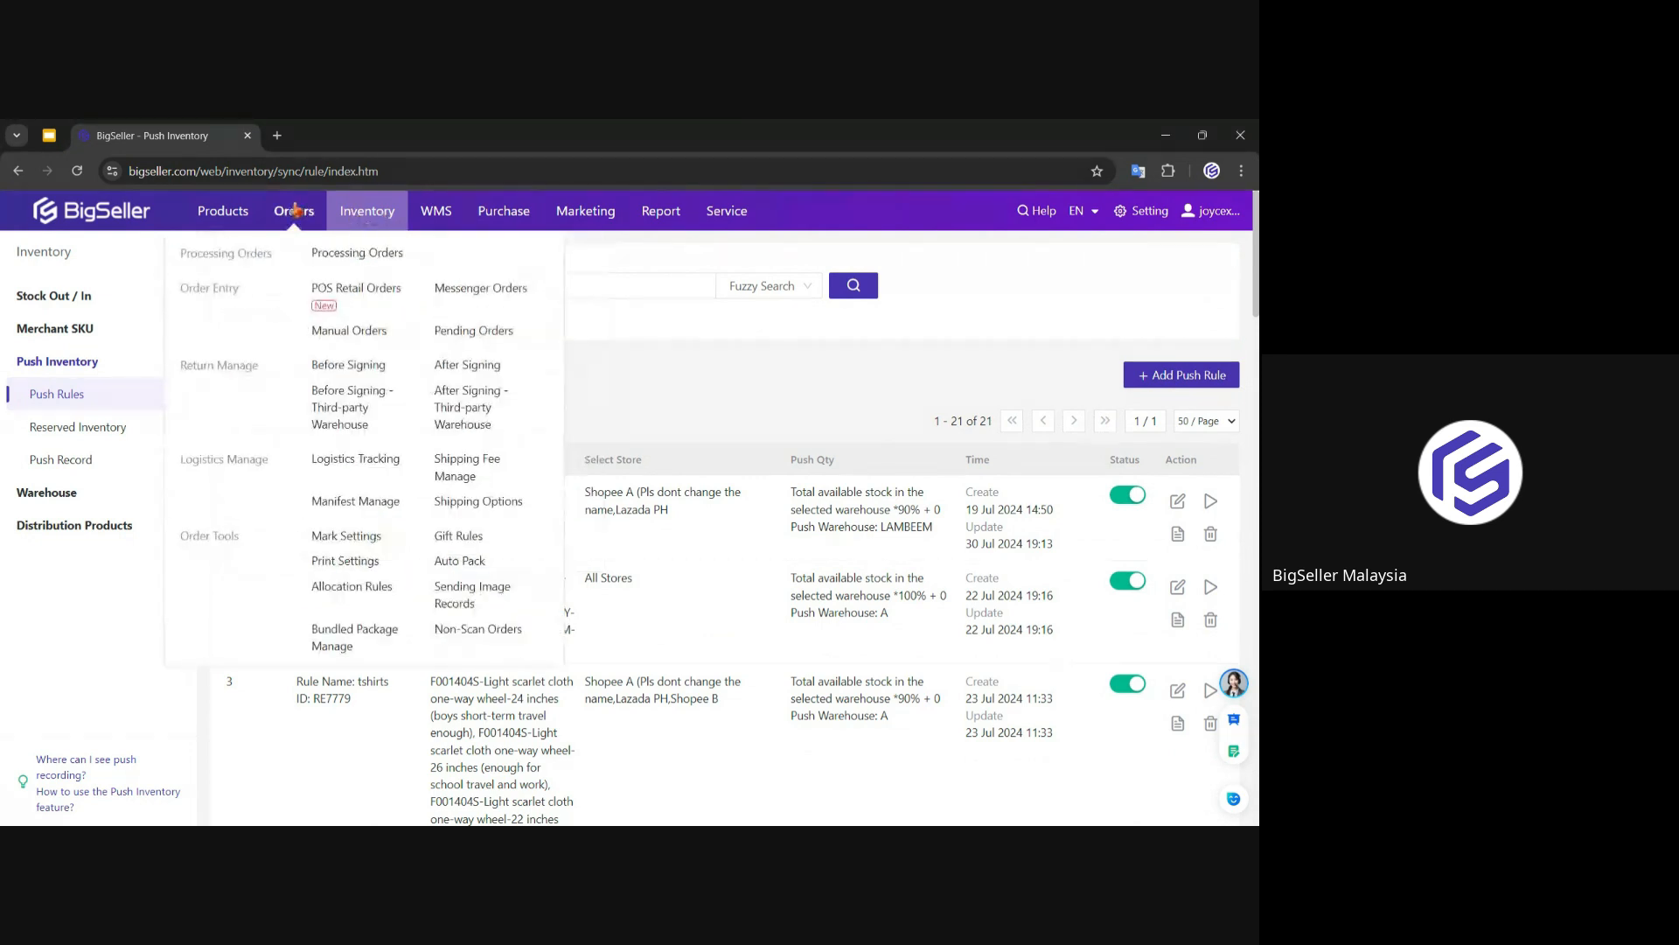
left_click(326, 253)
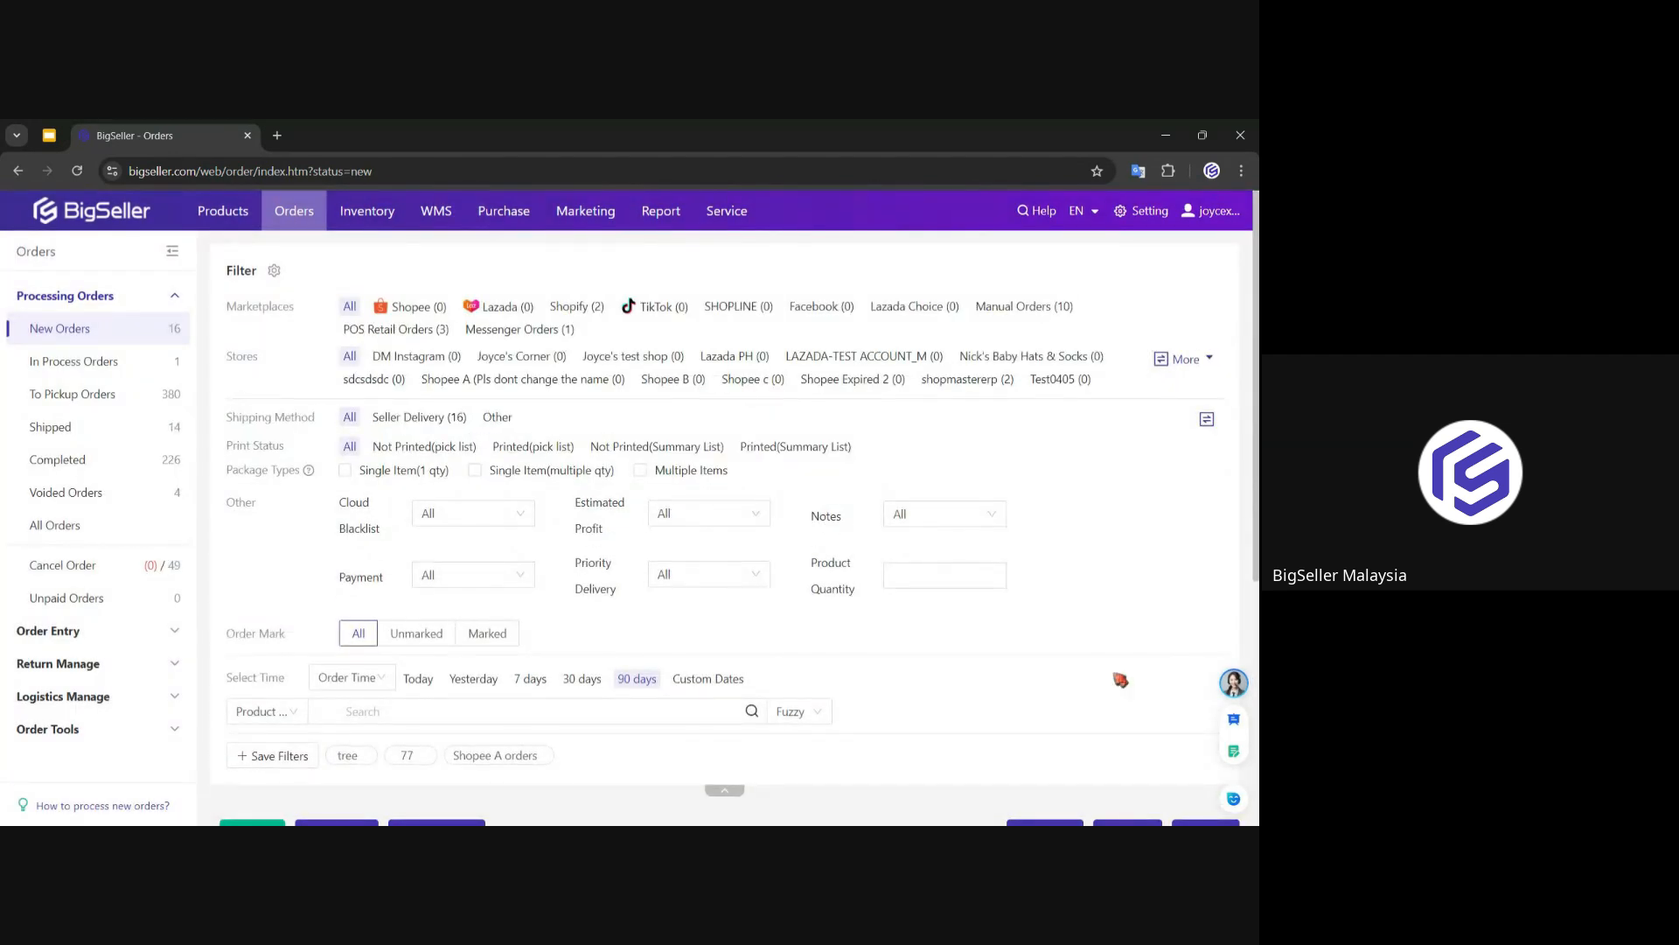
scroll(1120, 680, "down", 1)
scroll(1120, 680, "down", 4)
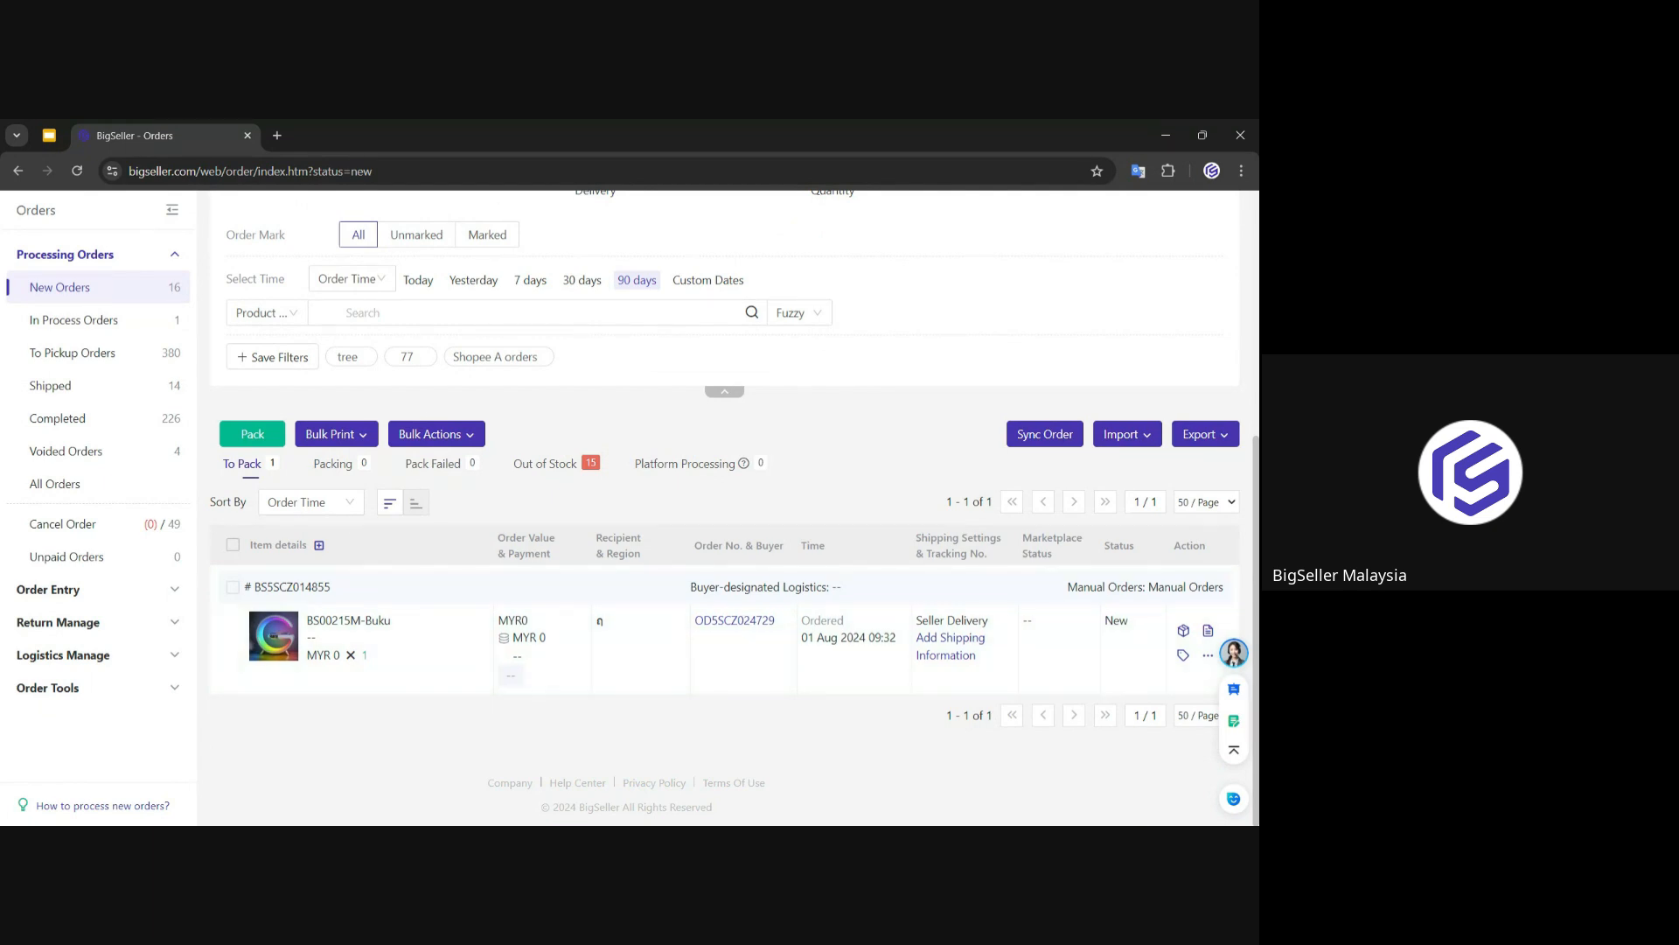
left_click(973, 636)
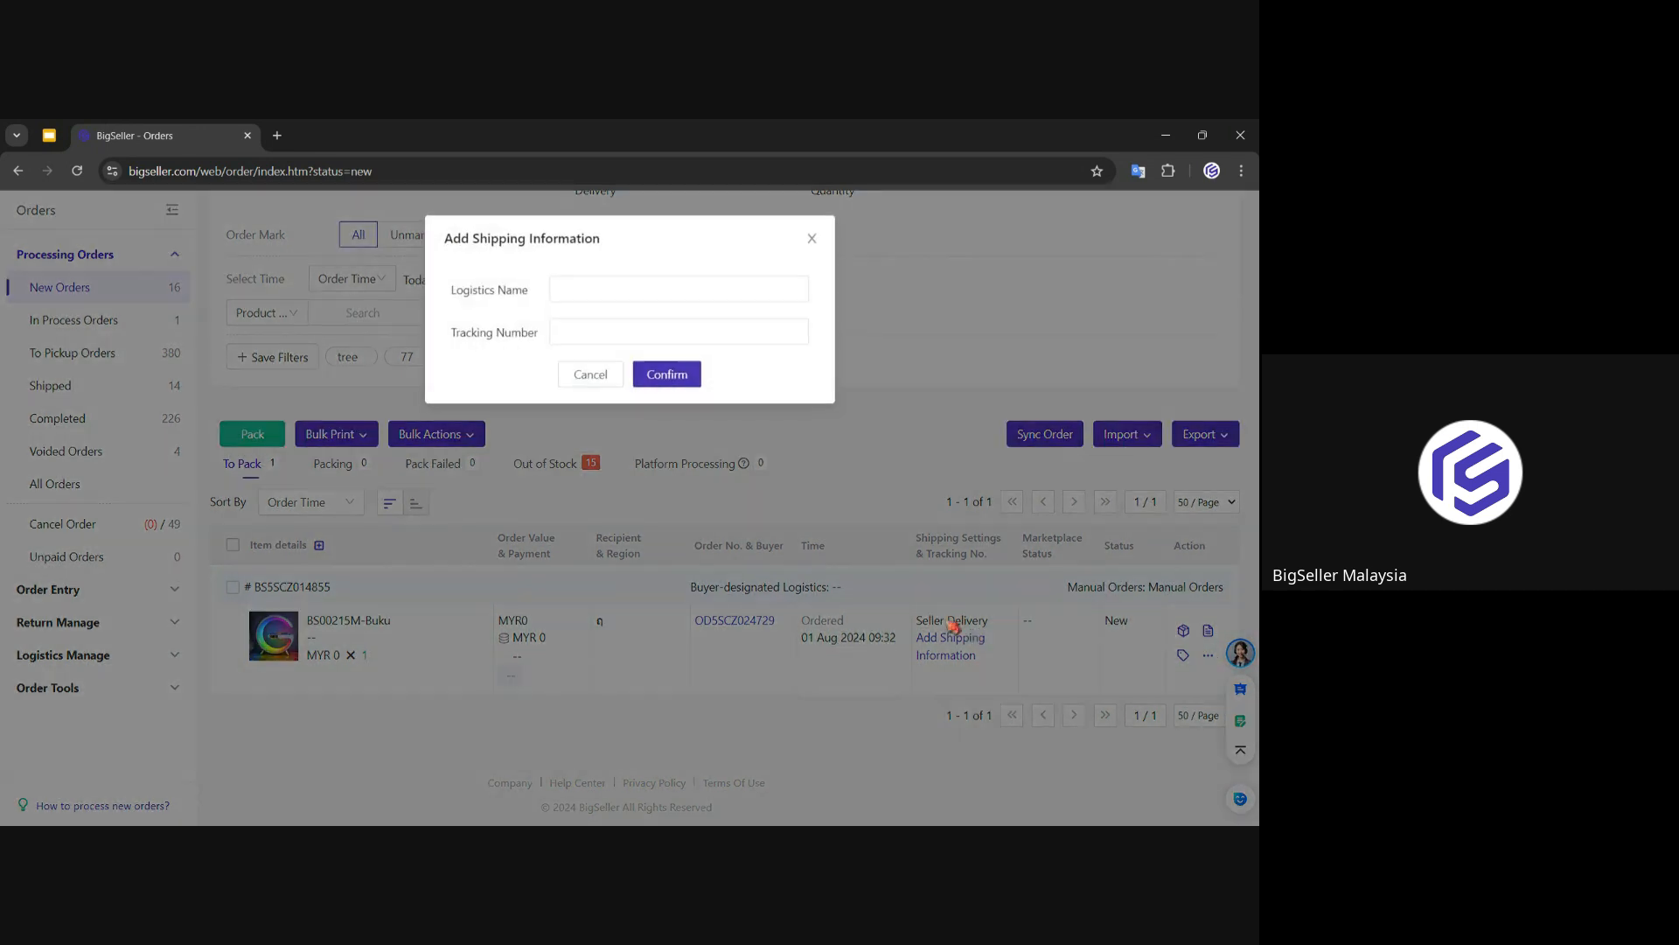
type("JNT")
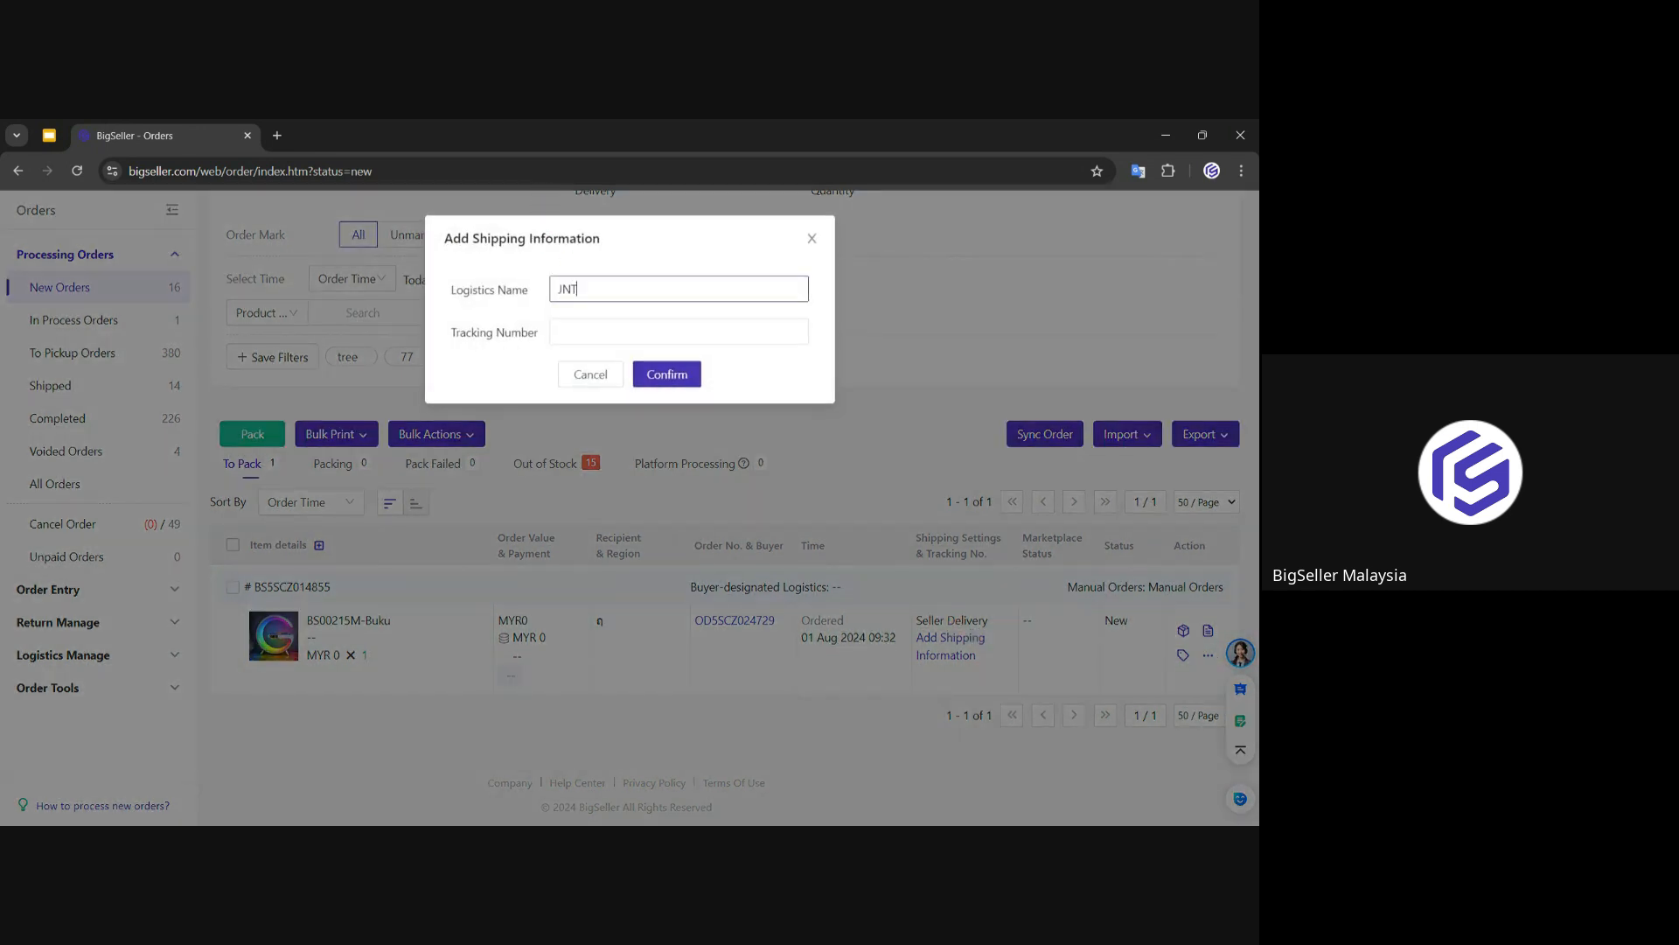
key("Tab")
type("1234")
left_click(667, 376)
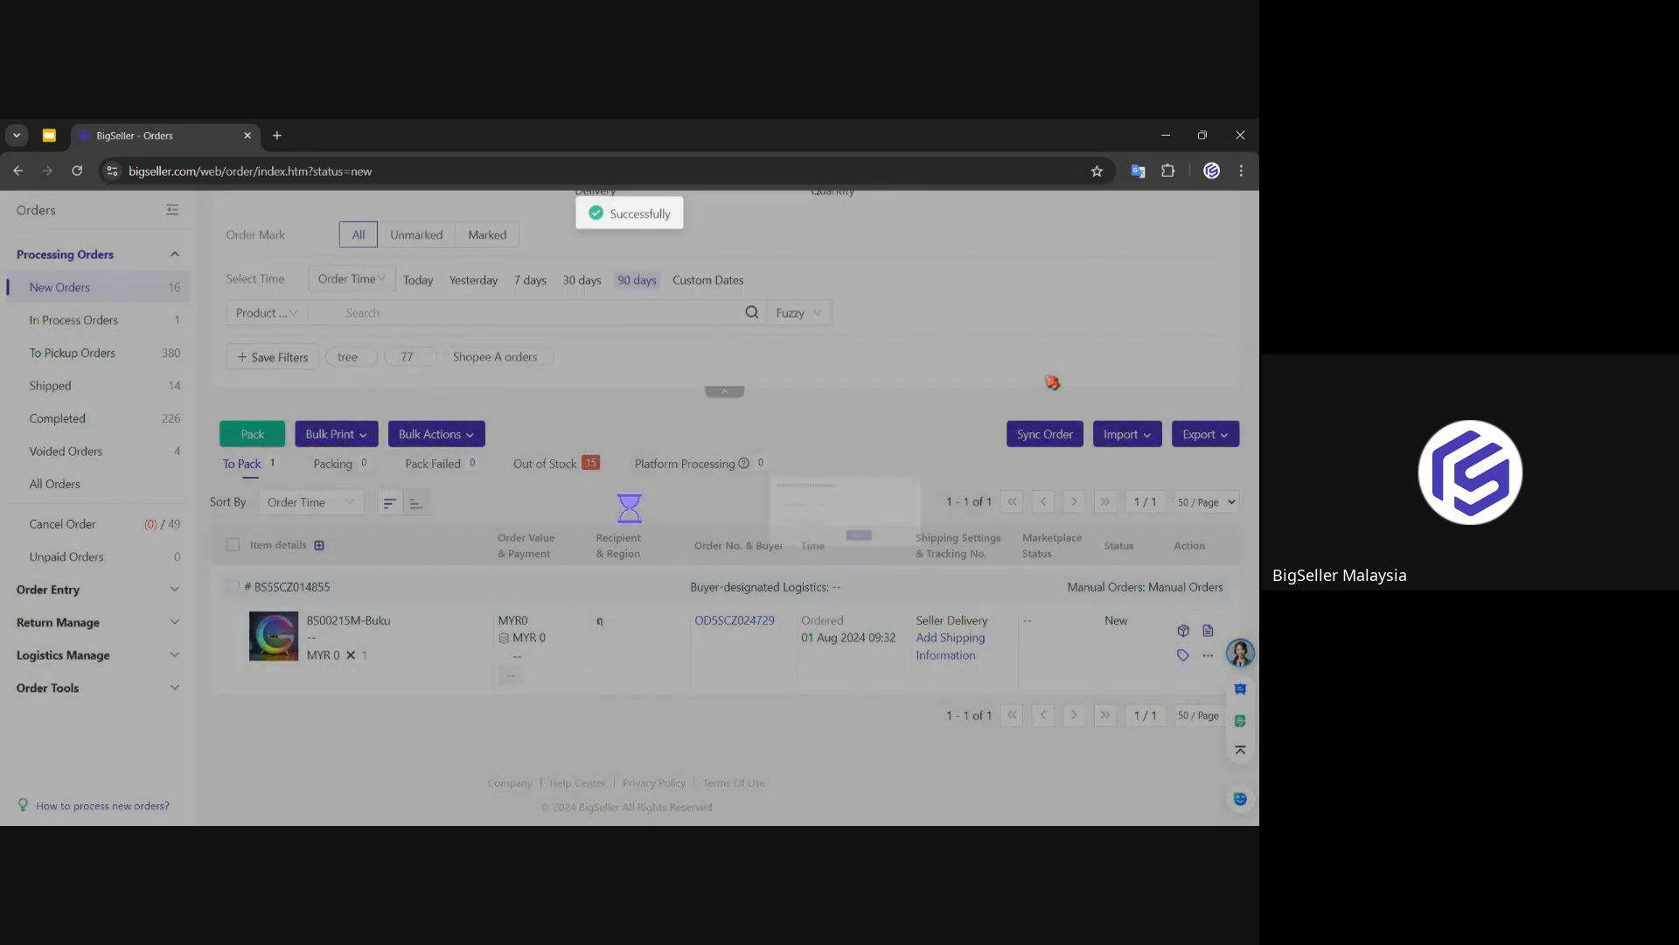
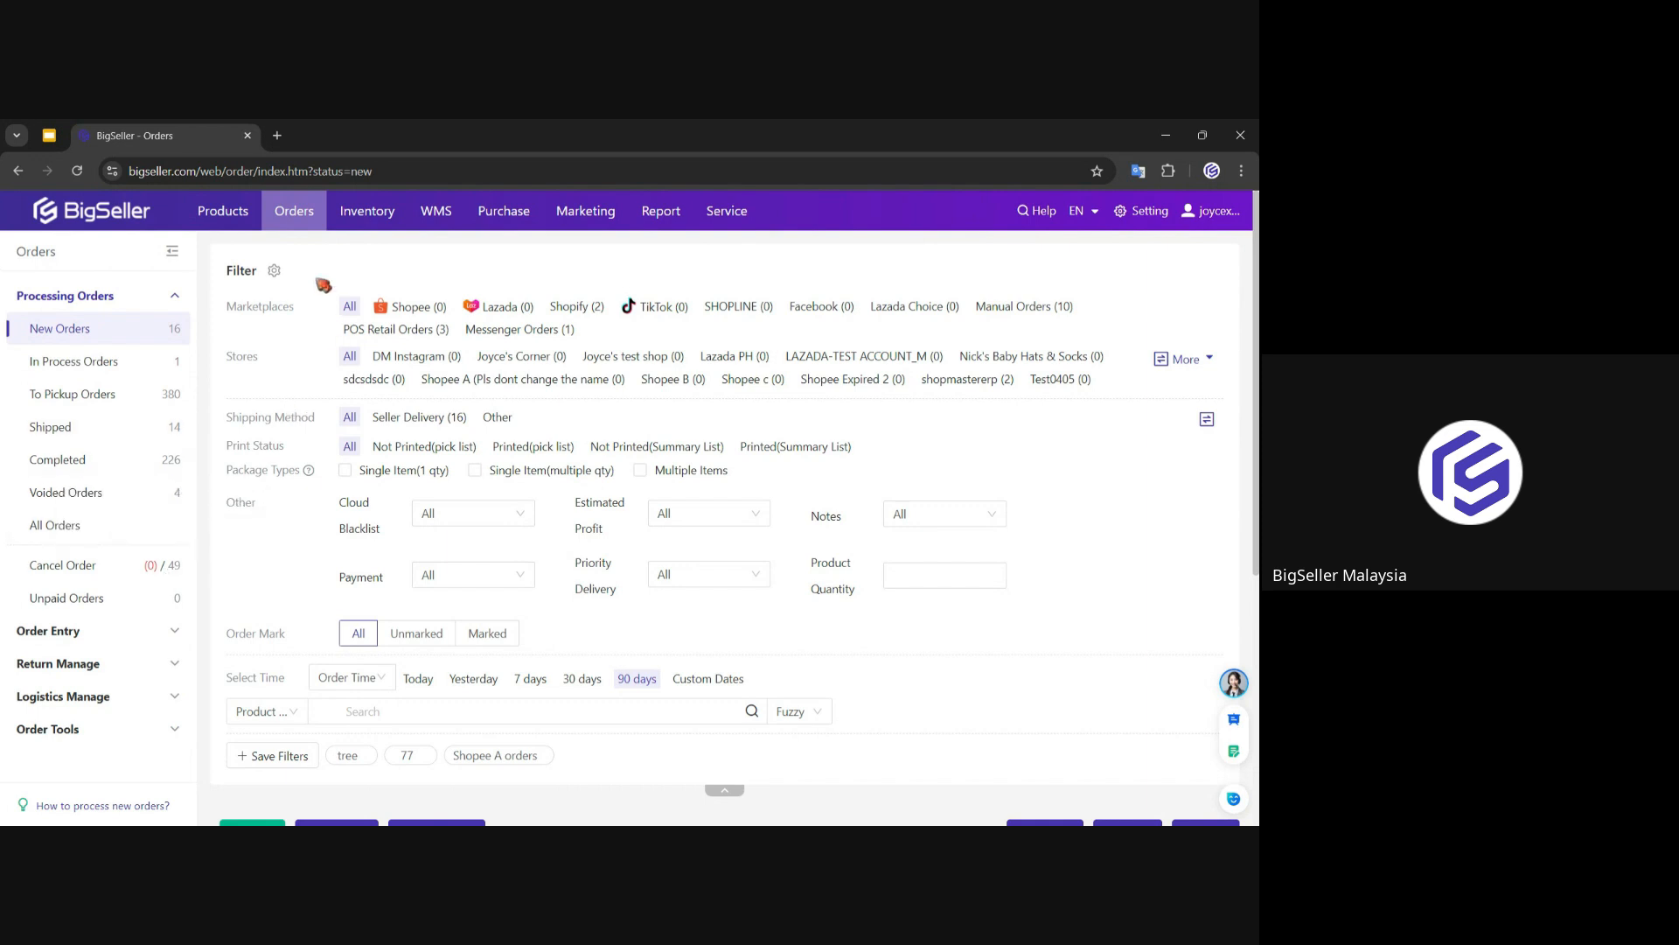
Step: Pack the BS00215M-Buku order from the new orders and dismiss the packing result
mouse_move(294, 211)
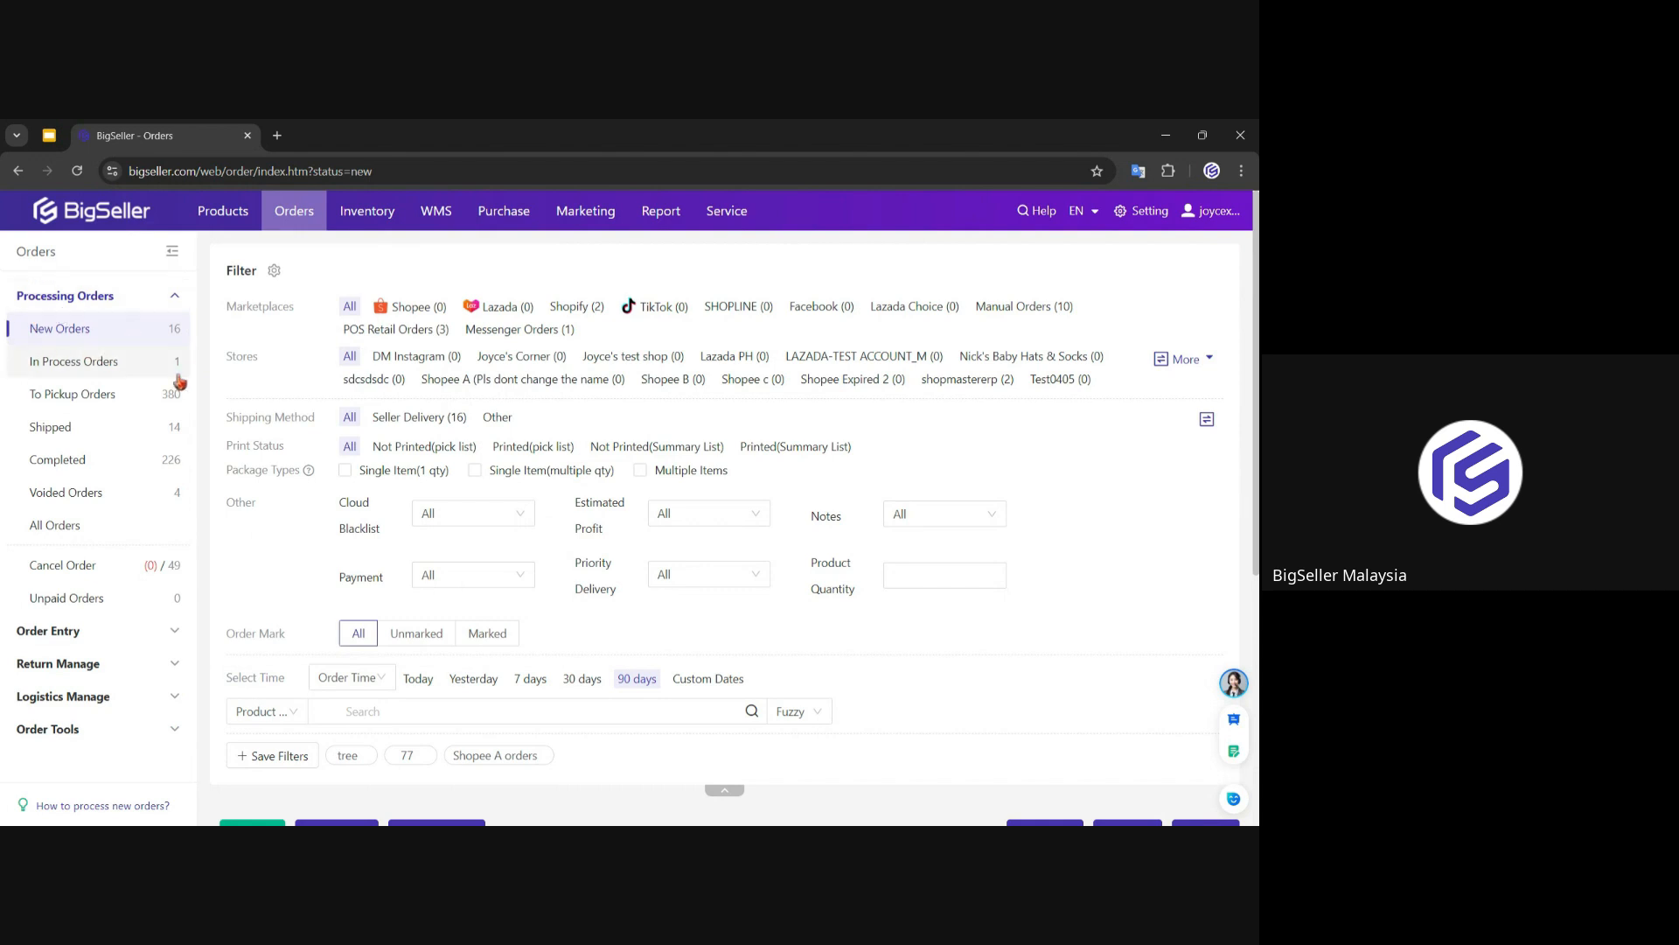
scroll(280, 490, "down", 4)
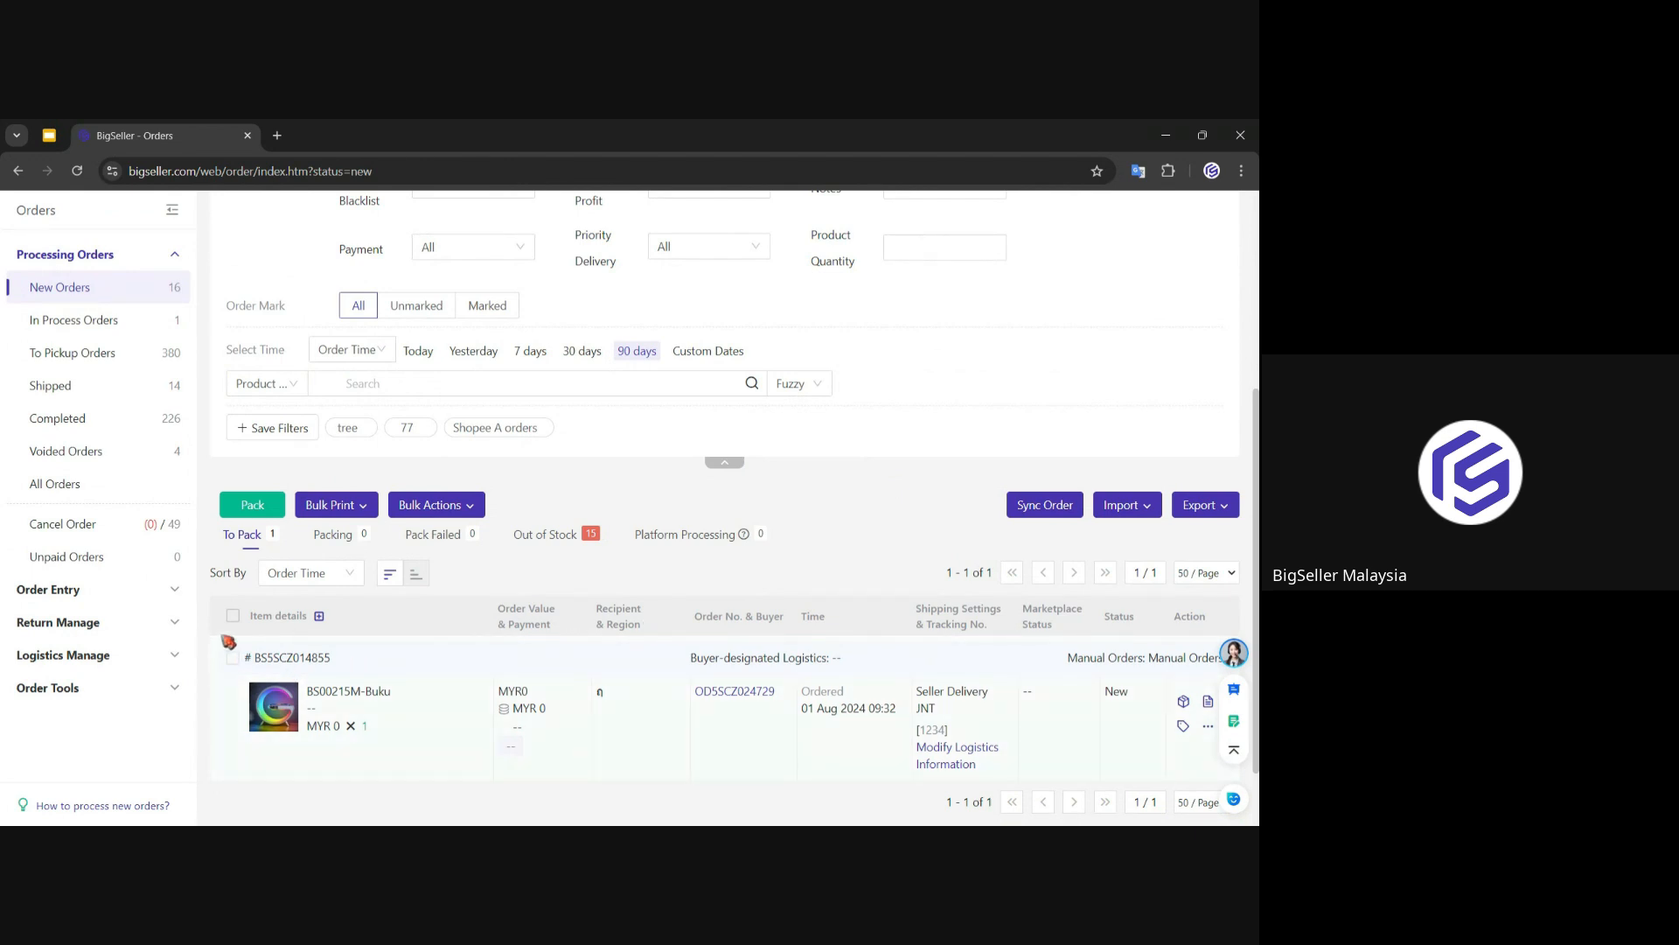
left_click(233, 660)
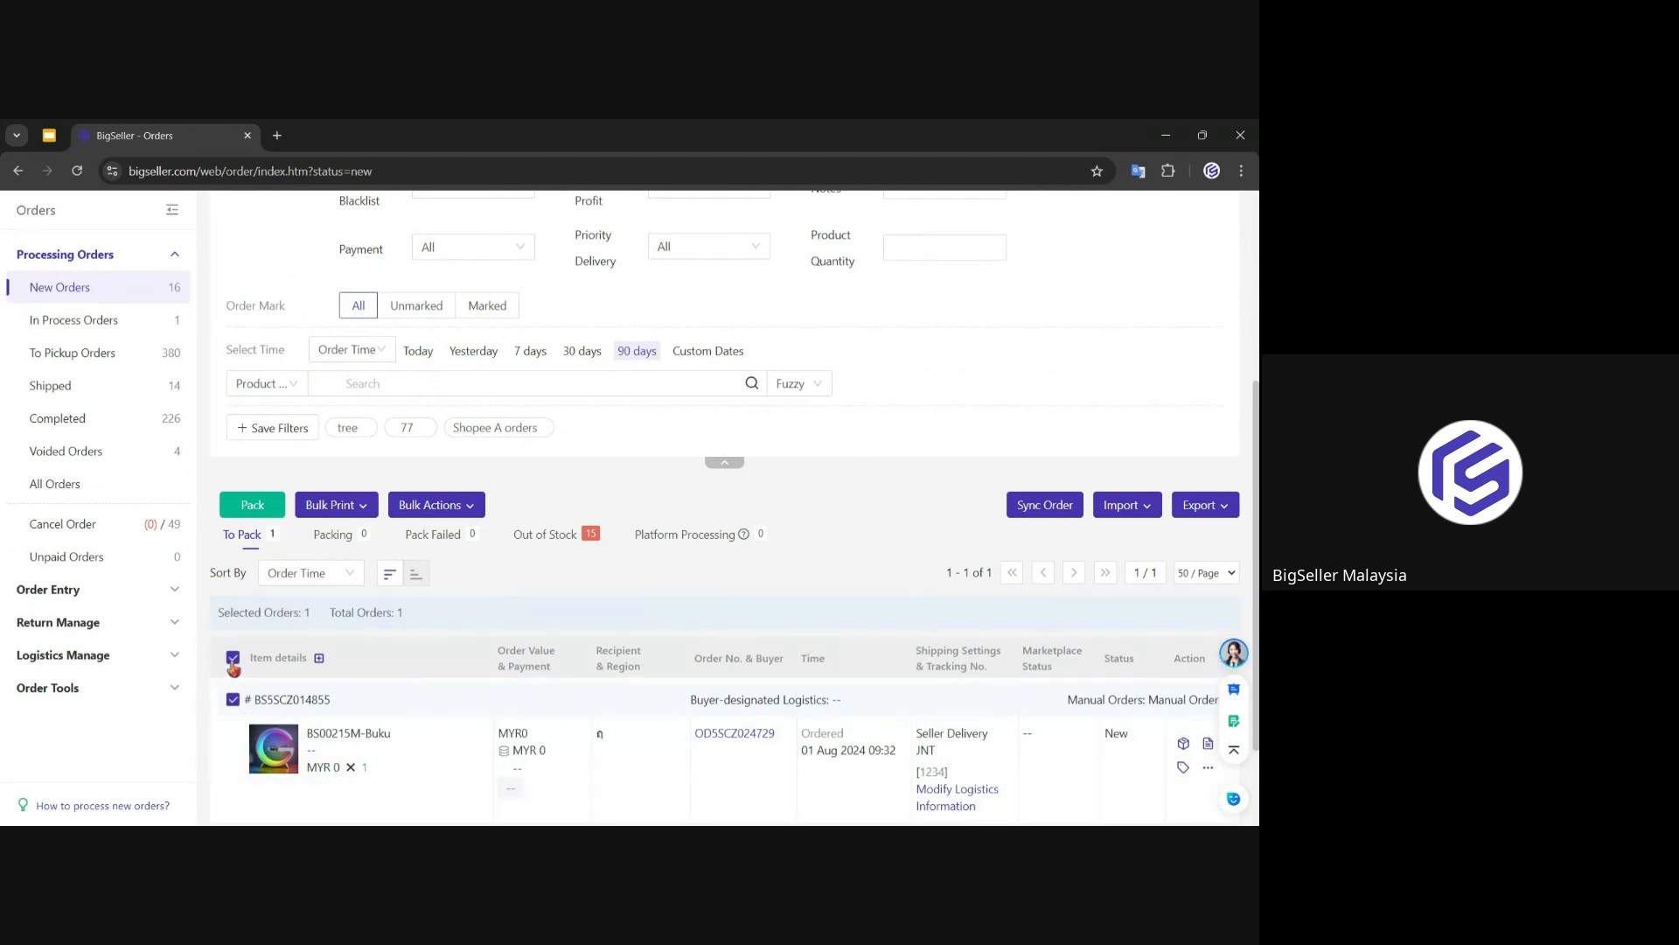
left_click(265, 502)
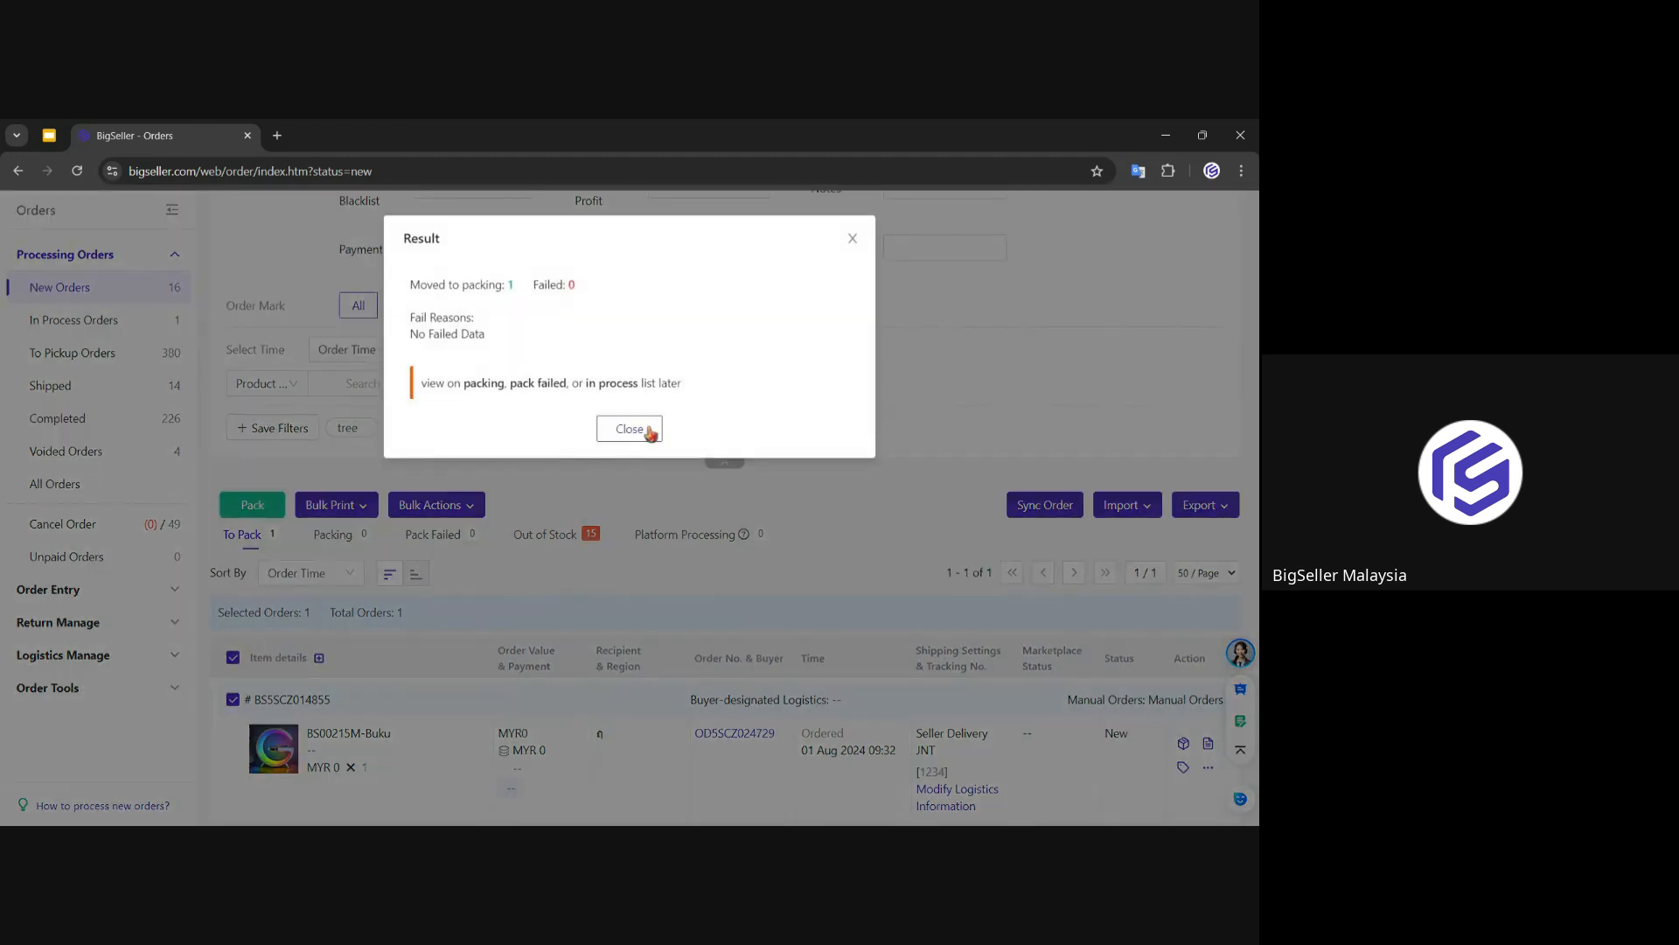
left_click(652, 430)
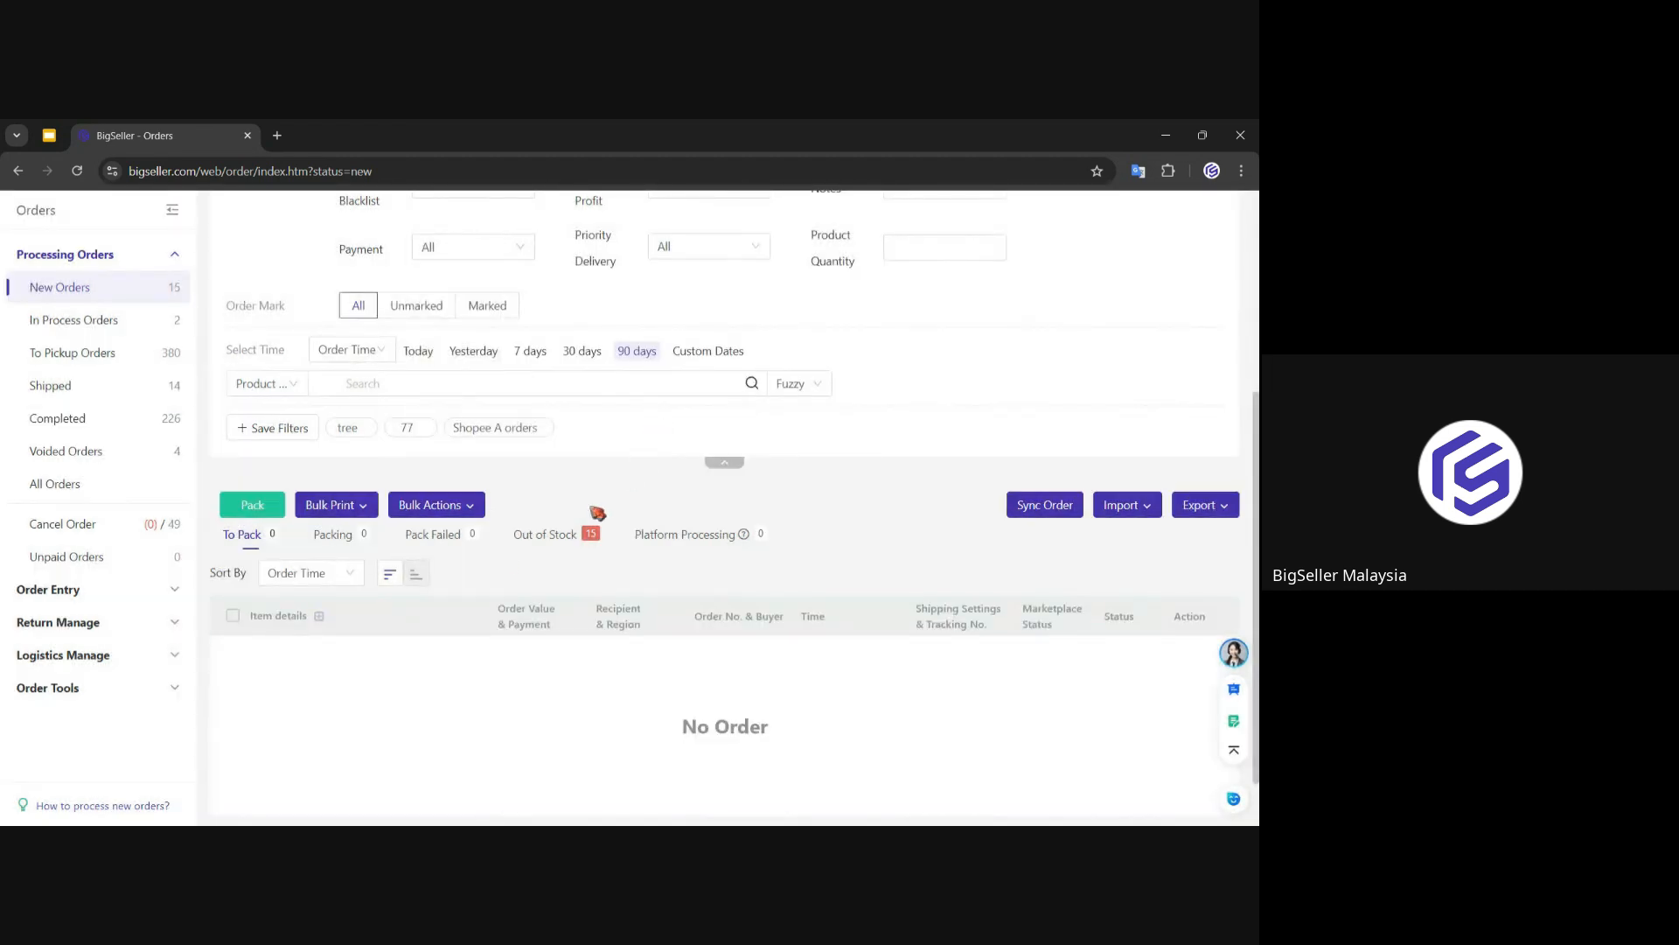
Step: Print the shipping label of the in-process BS00215M-Buku order with General Printing and mark it as printed
left_click(77, 324)
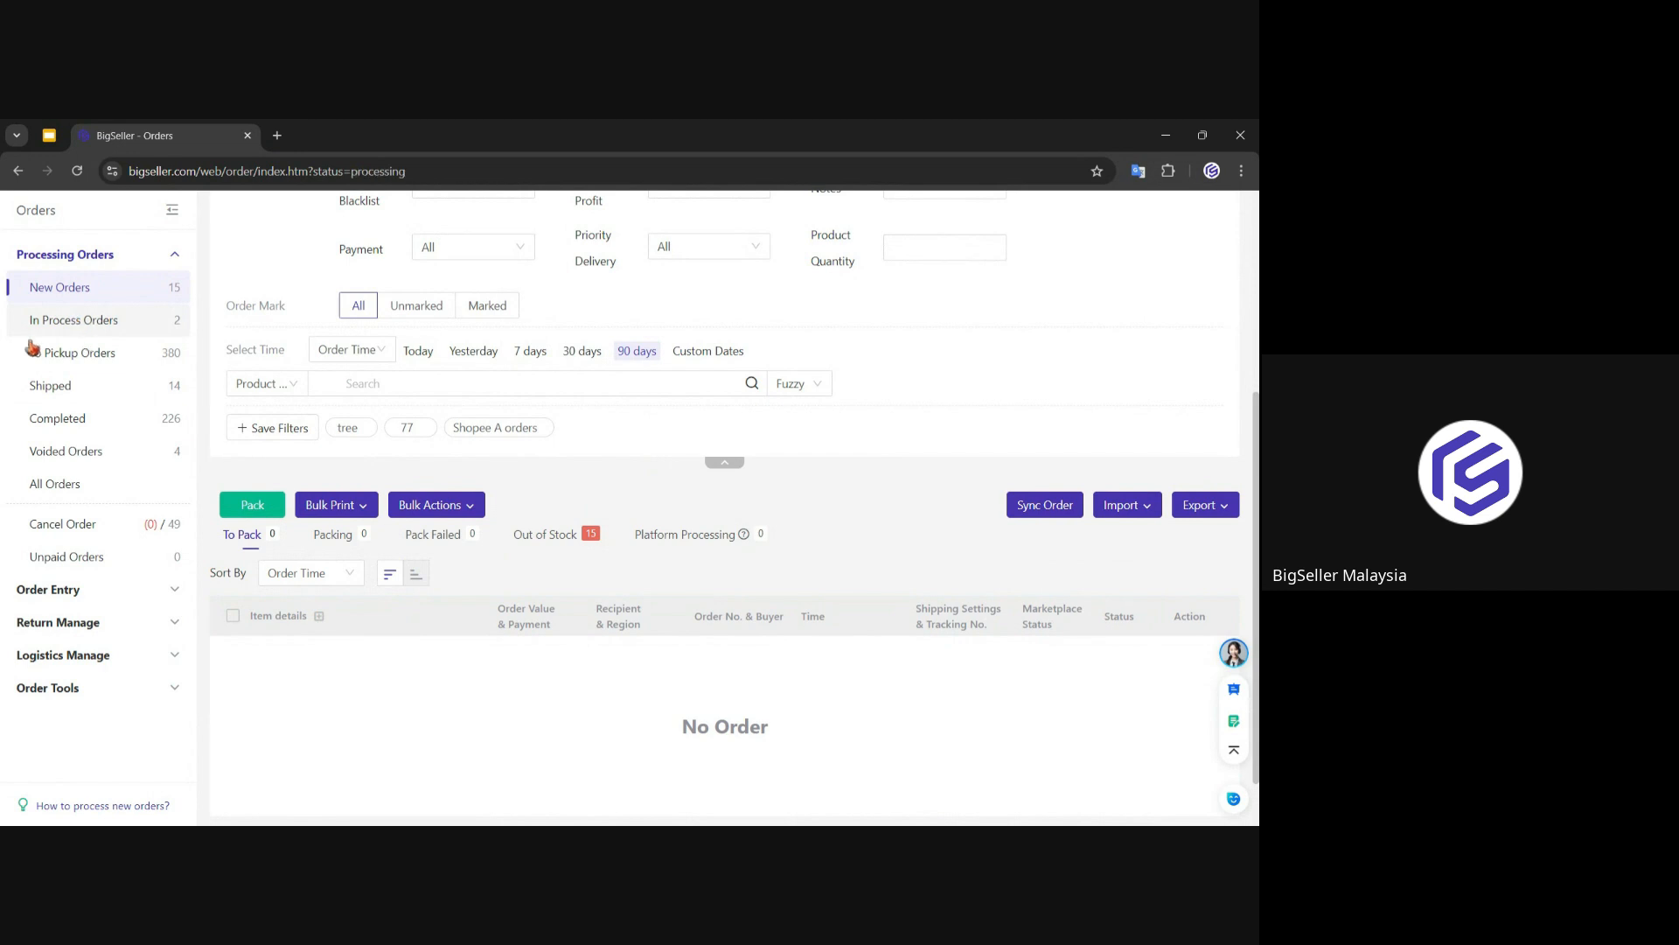
scroll(280, 494, "down", 8)
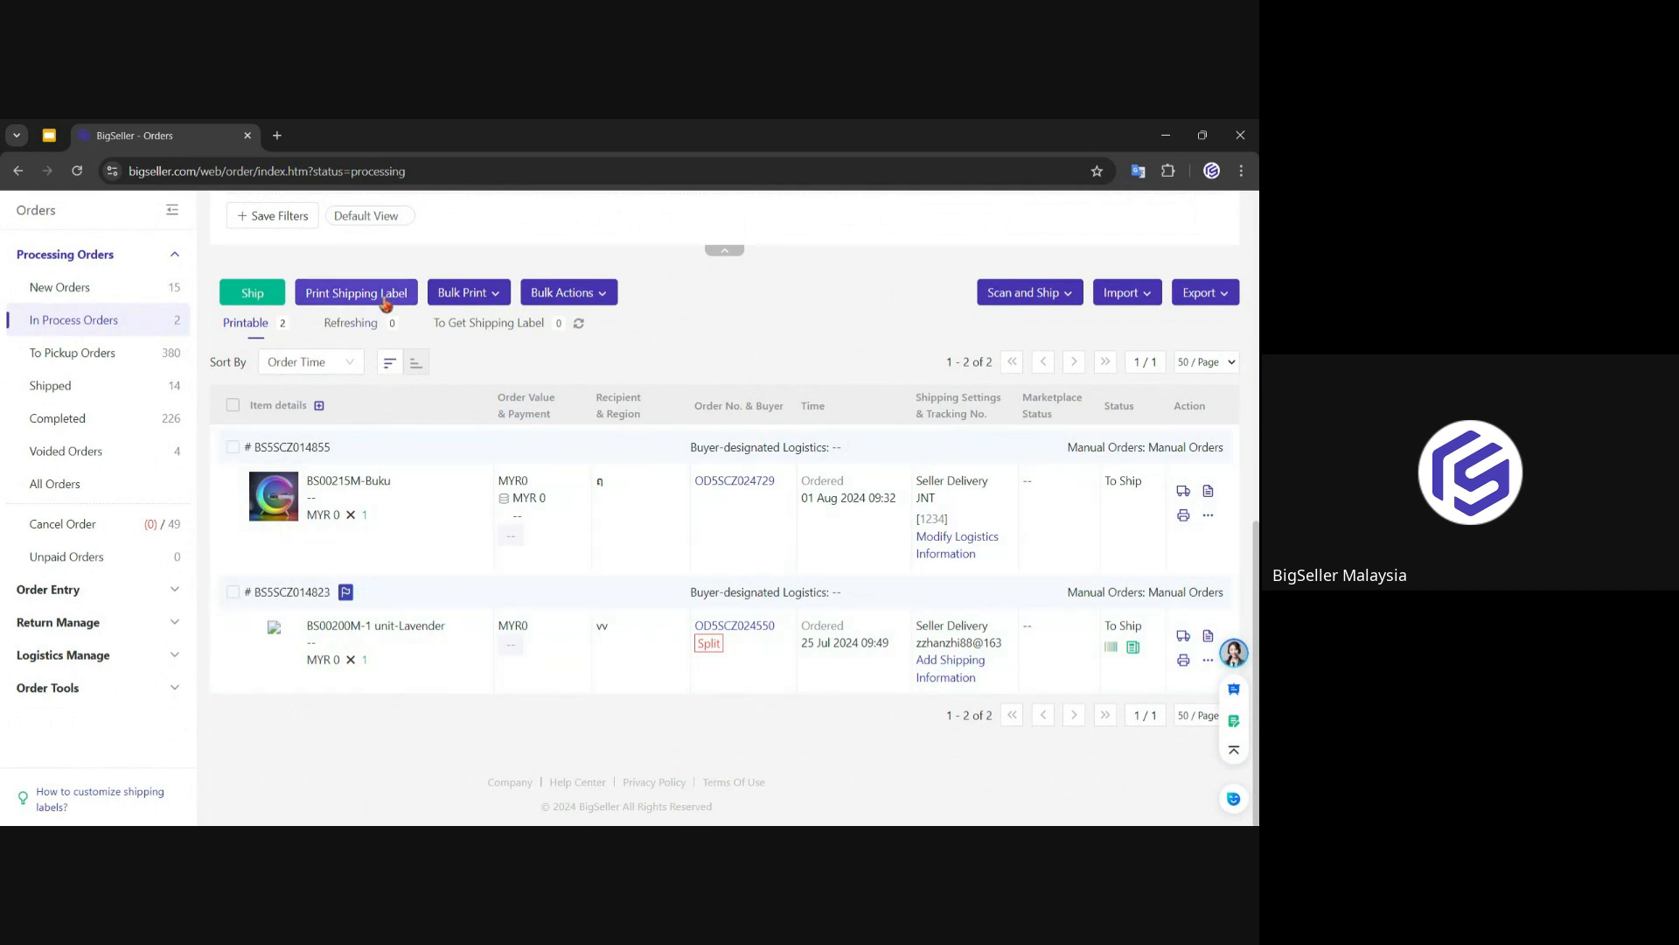
left_click(468, 293)
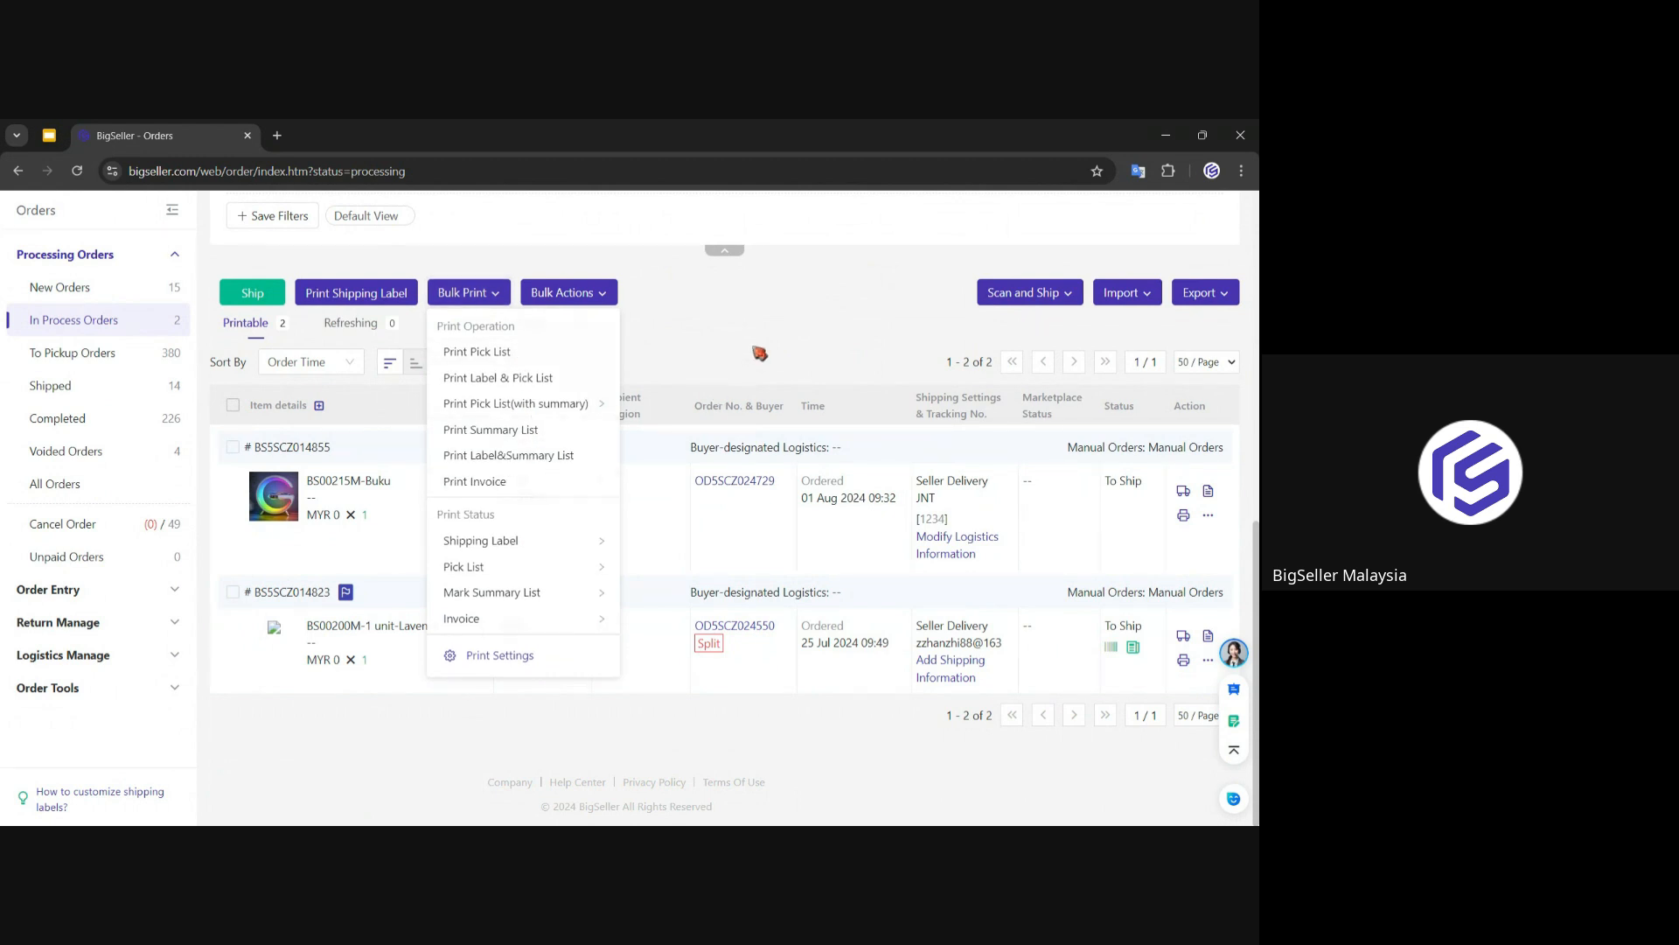
left_click(233, 447)
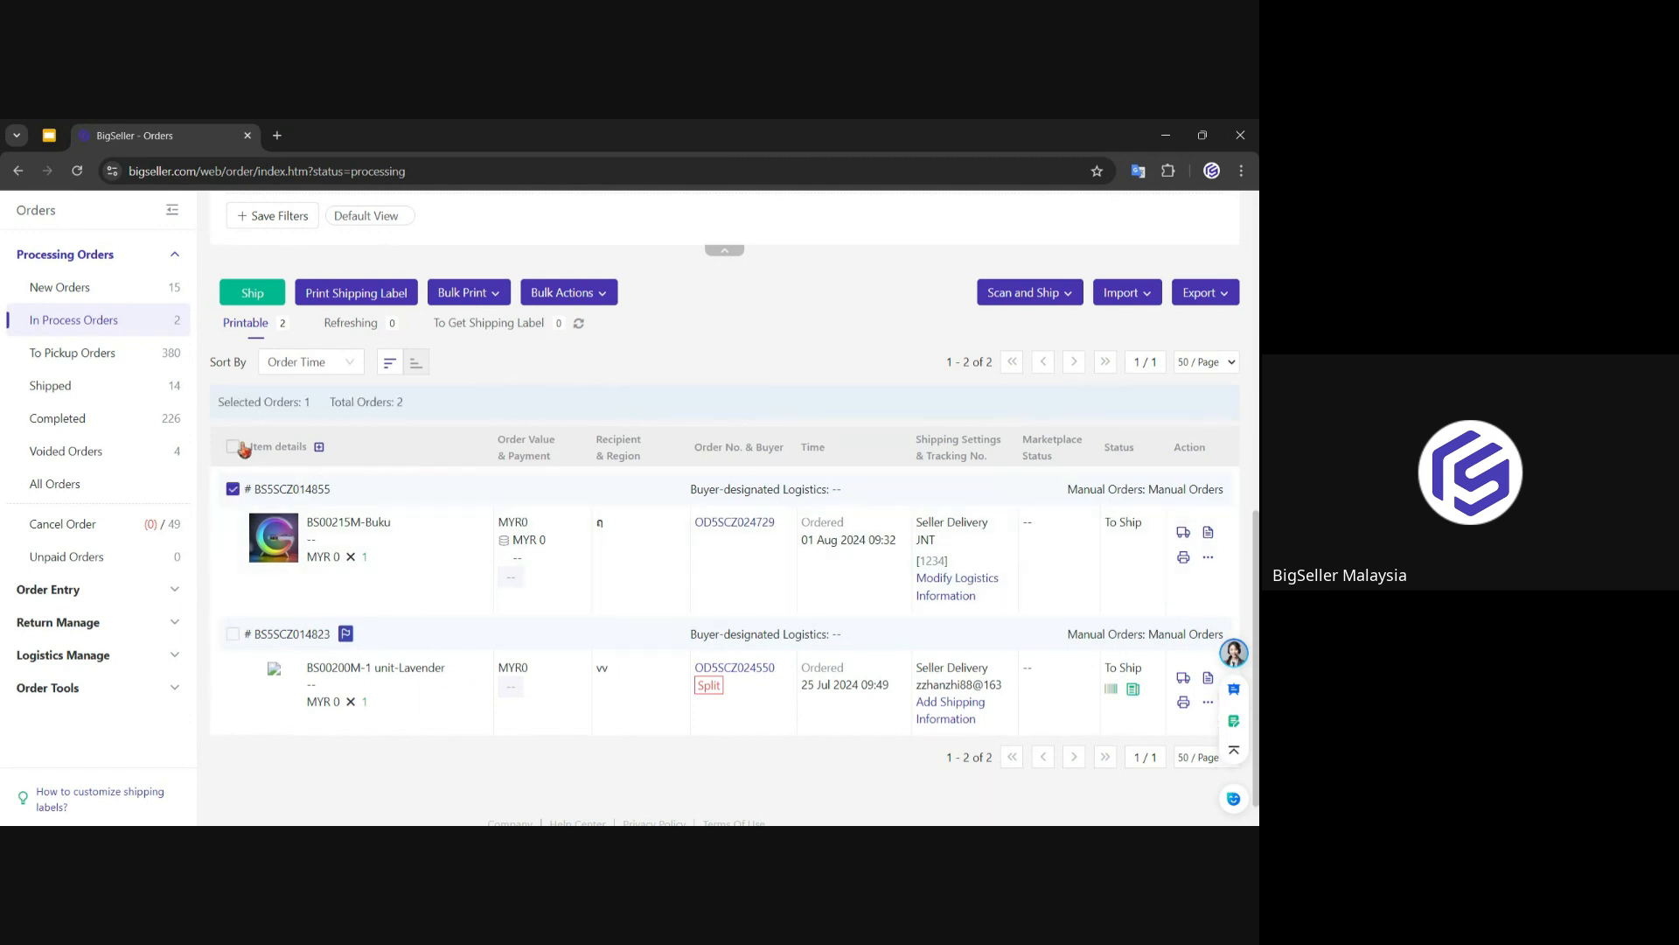
left_click(375, 292)
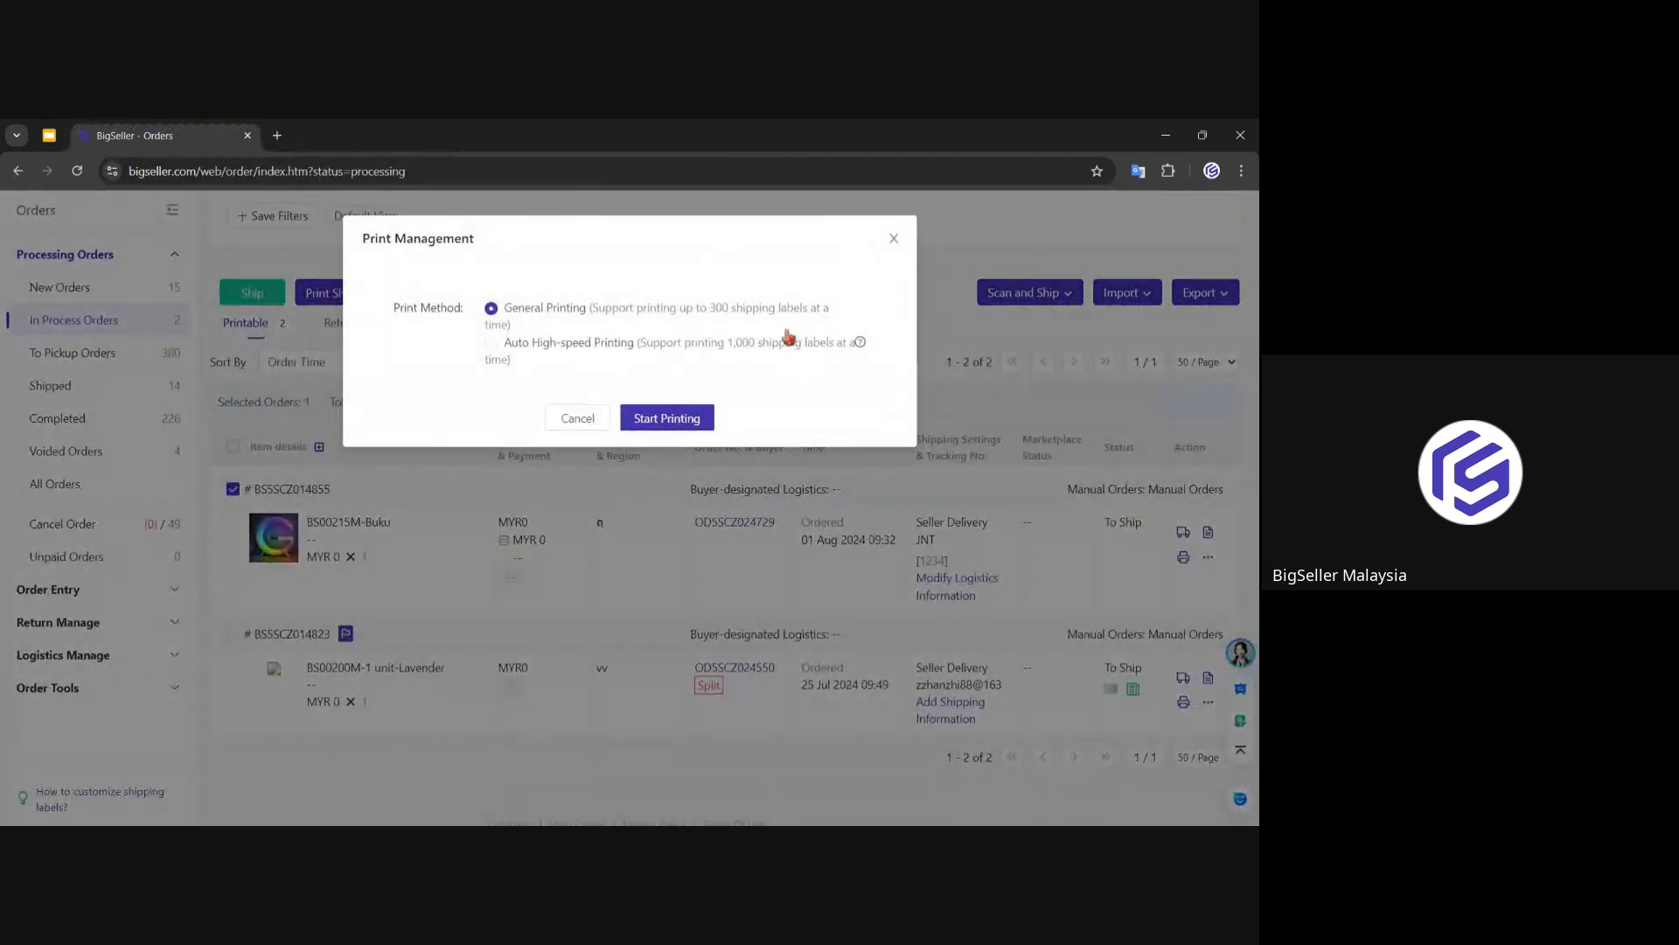
left_click(669, 418)
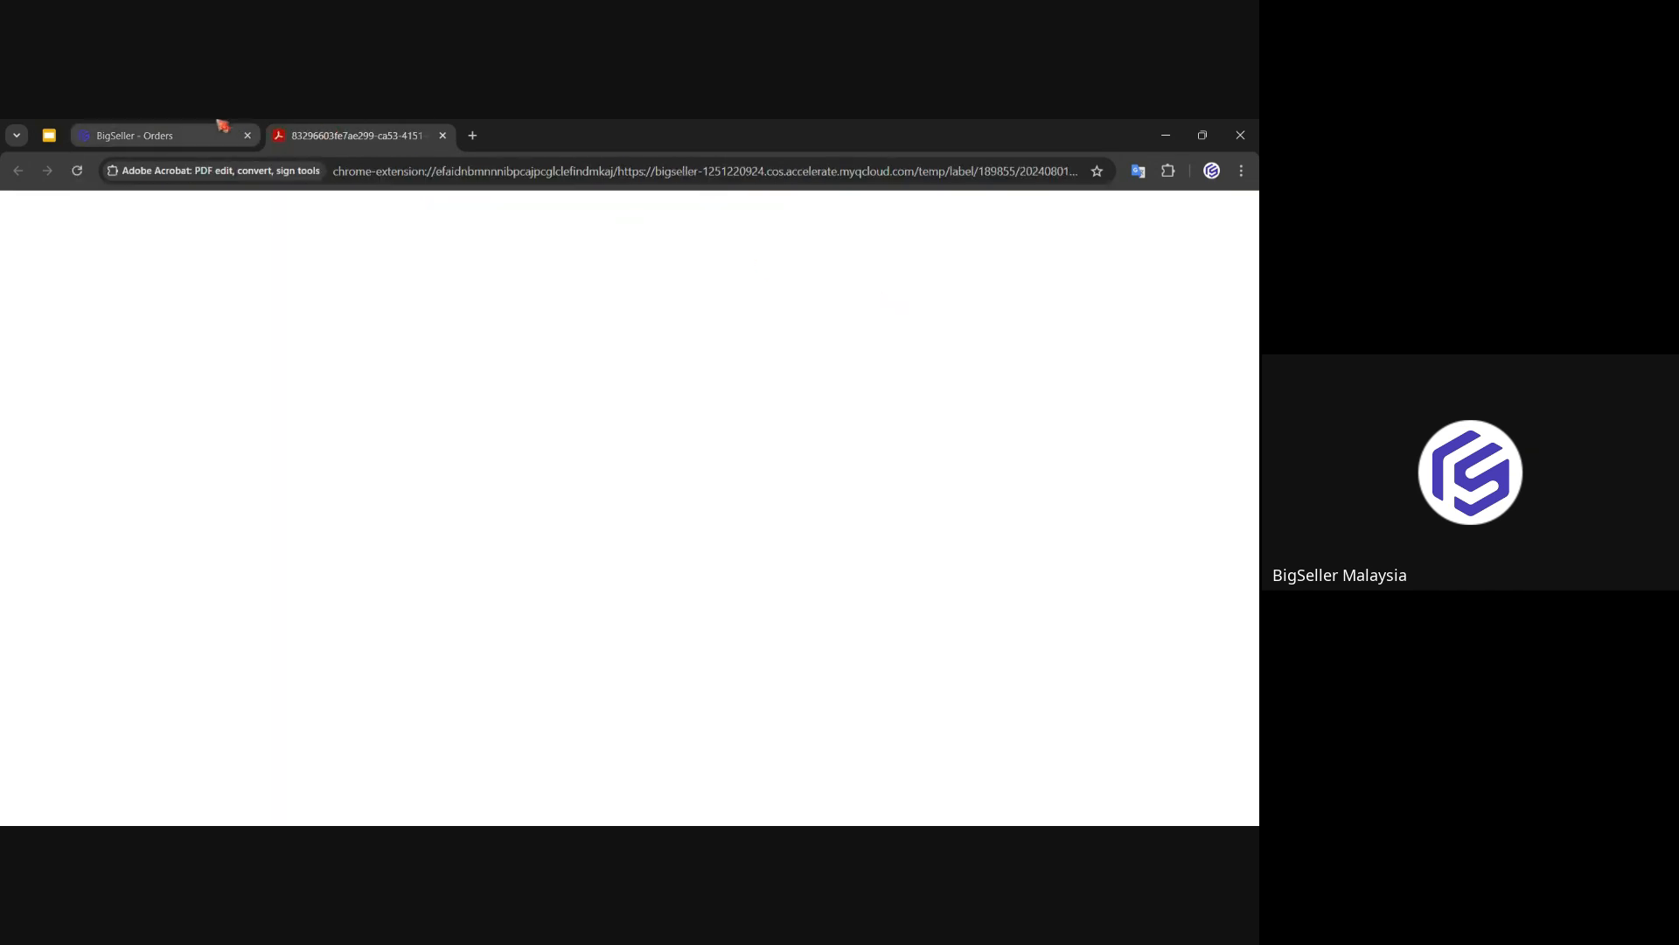
left_click(220, 128)
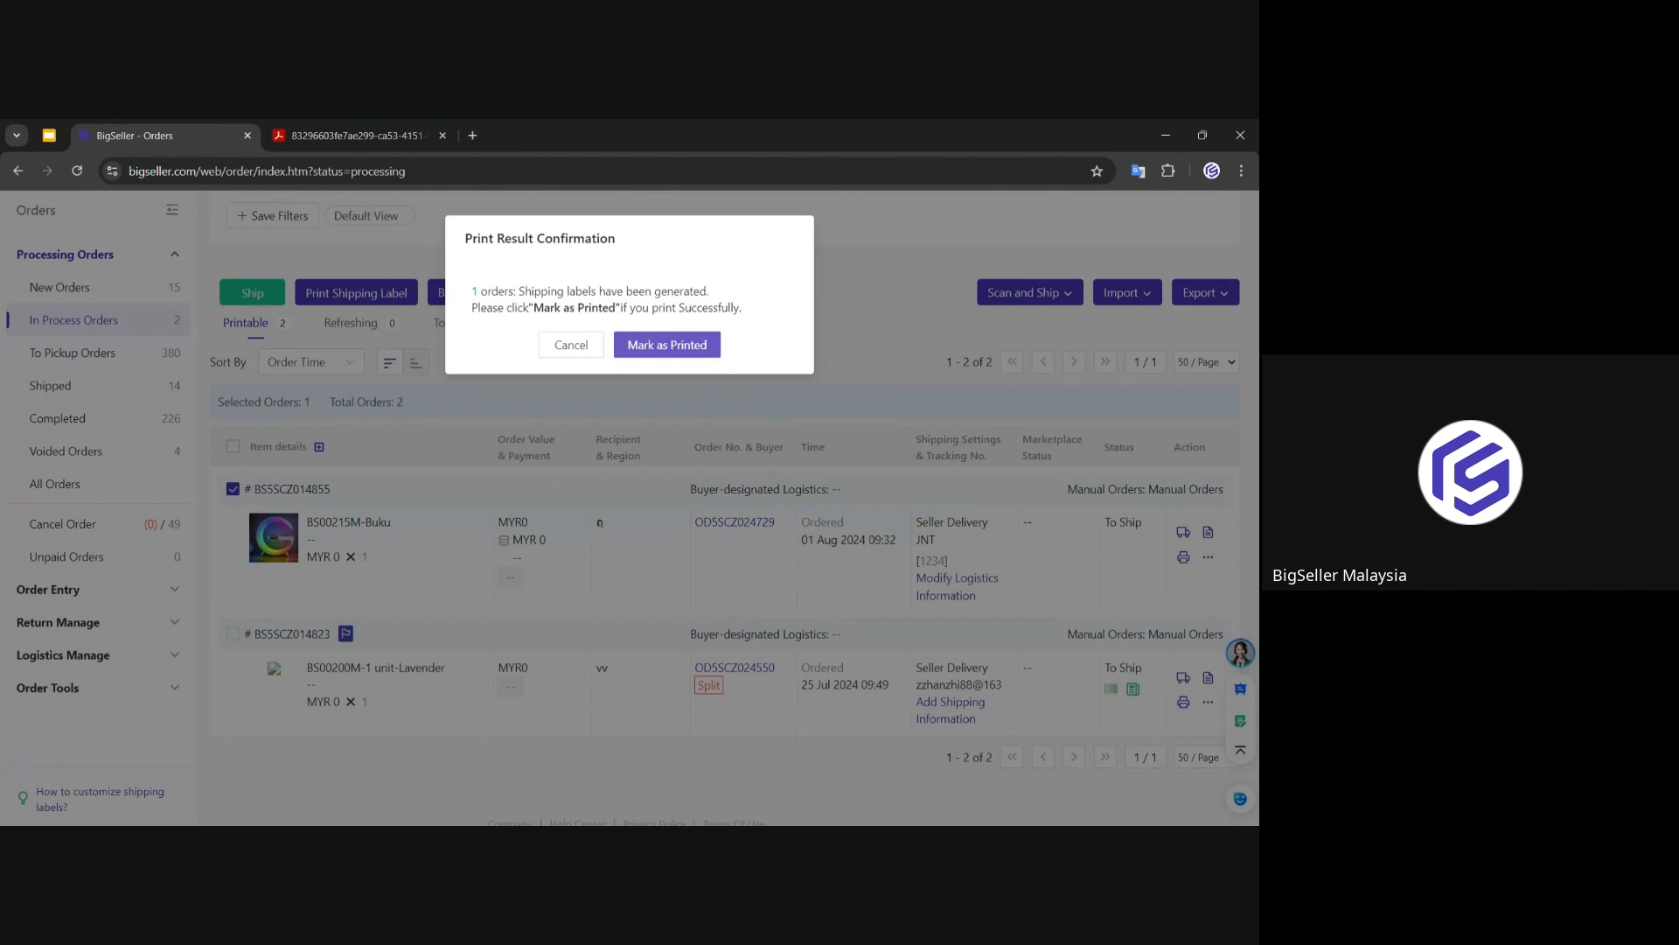
left_click(703, 355)
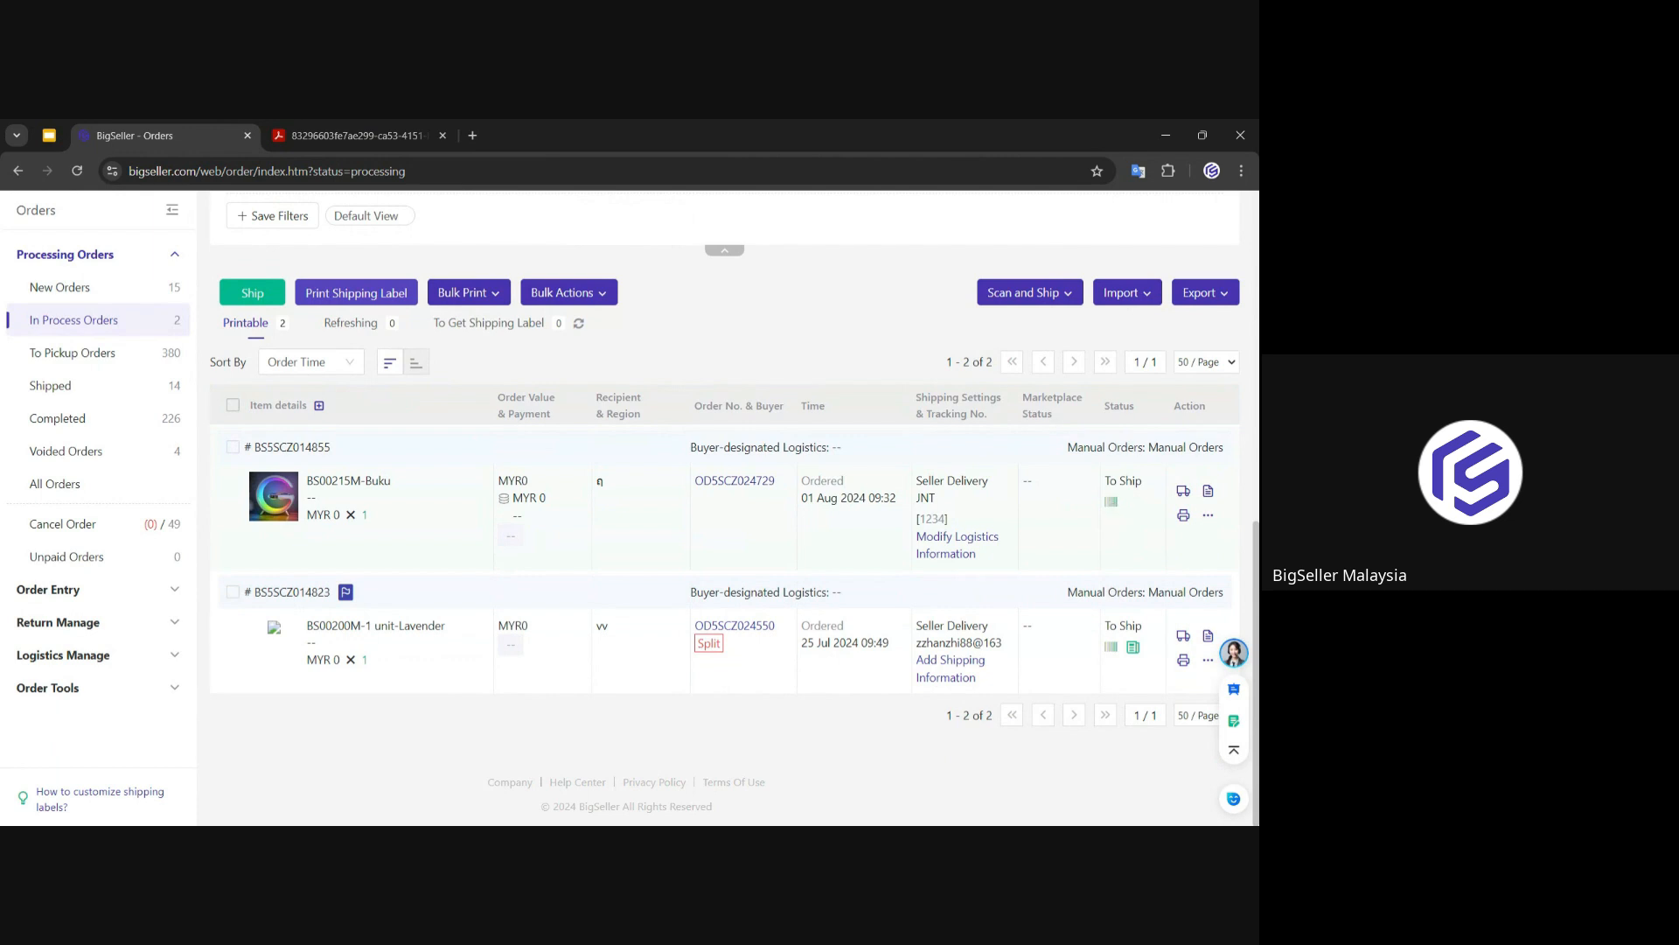
Step: Ship the in-process BS00215M-Buku order and confirm the shipment
key("alt+Tab")
left_click(233, 447)
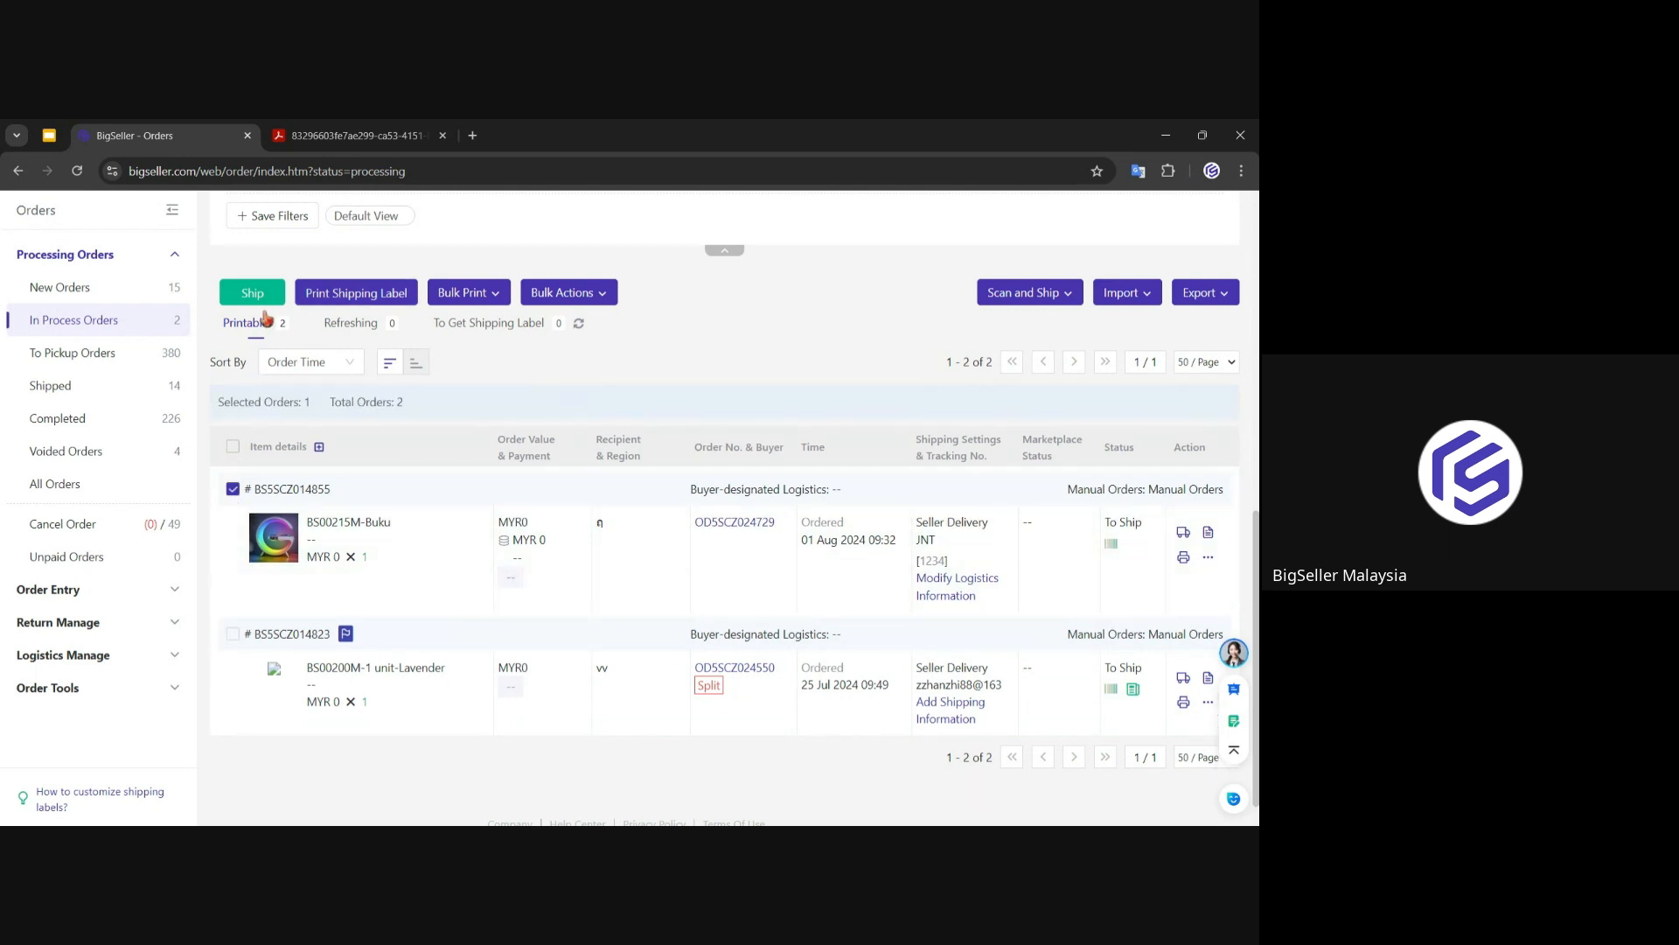
left_click(262, 299)
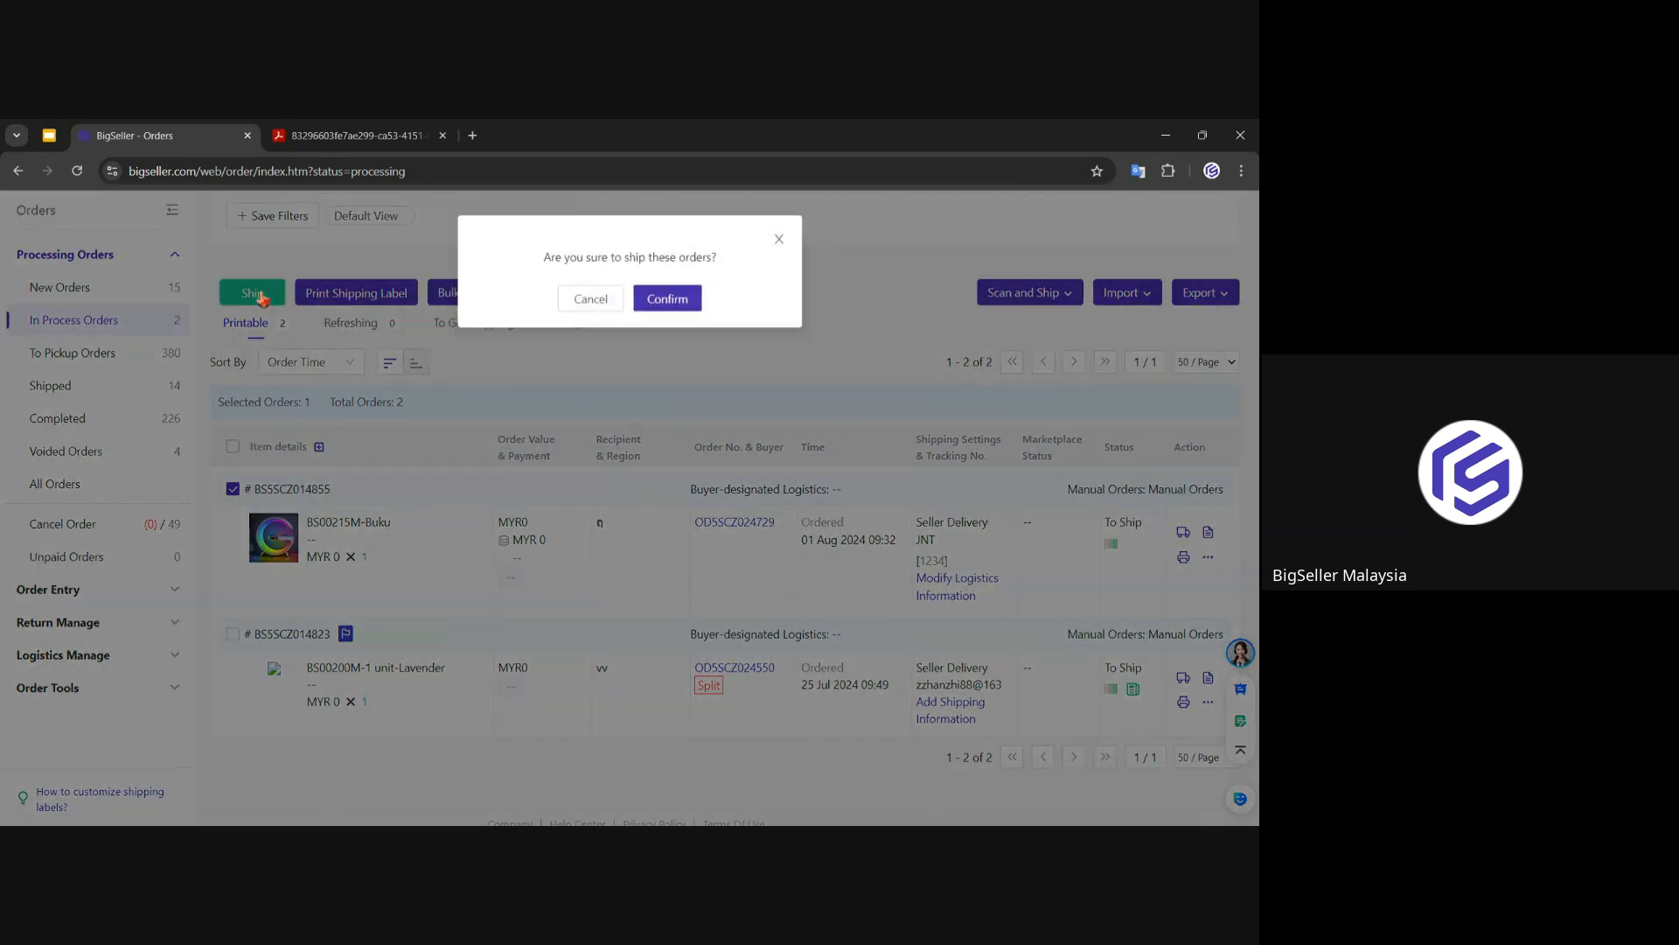
left_click(650, 298)
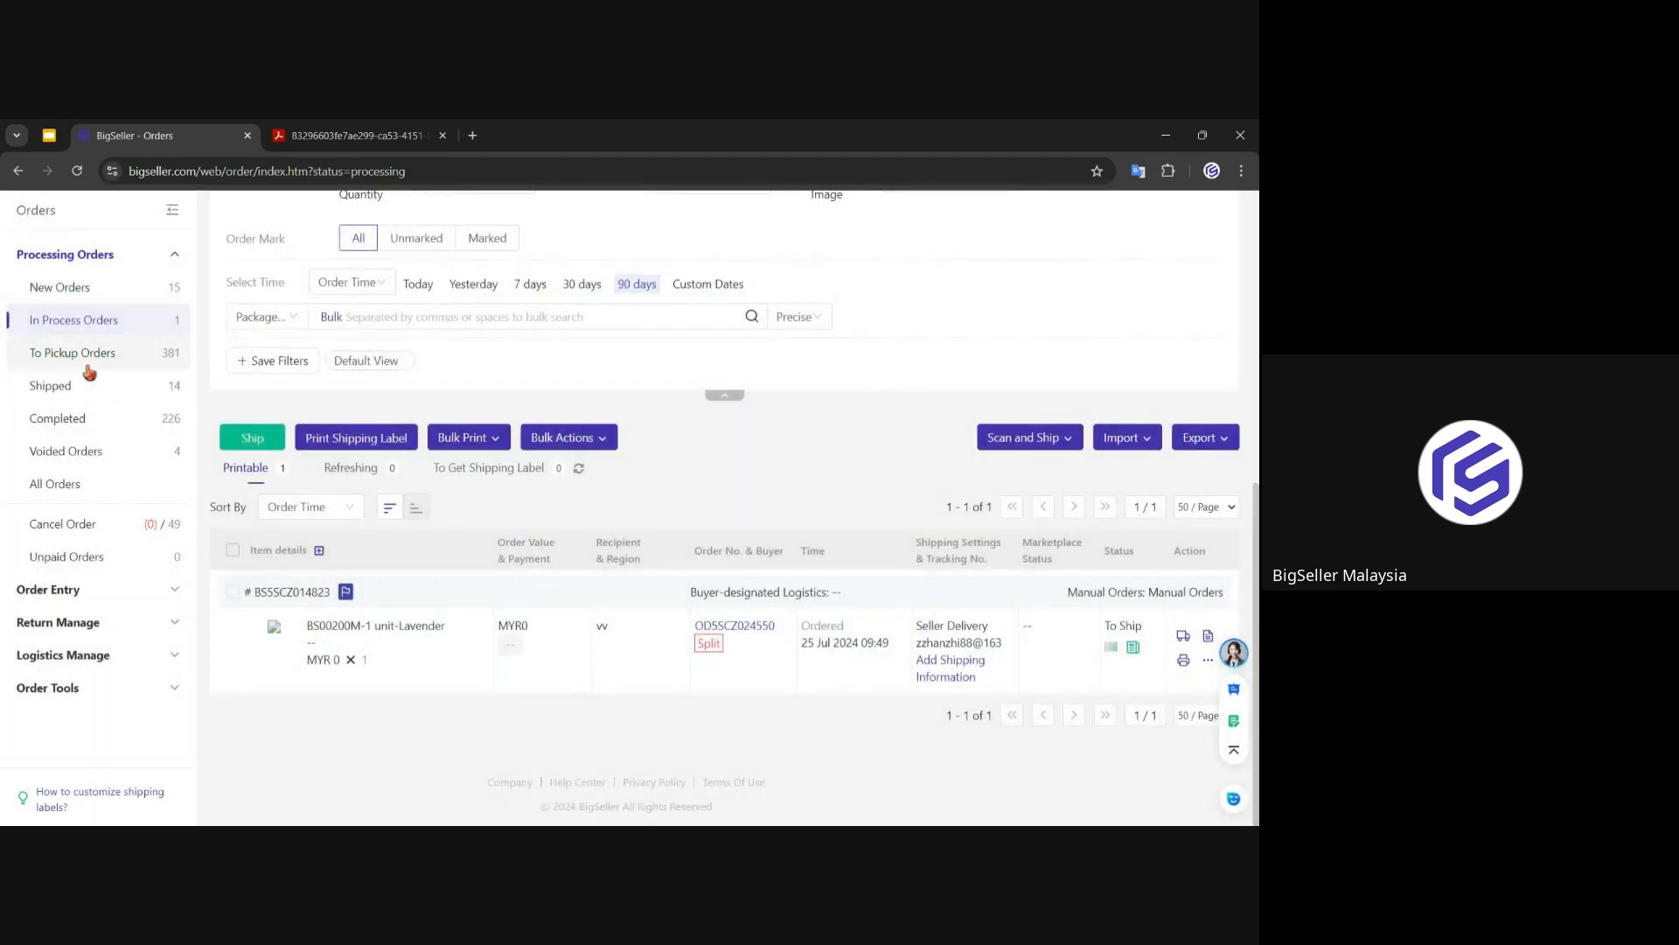
Step: Check the BS00215M-Buku order among the To Pickup orders, view its shipping label PDF and close the PDF
left_click(83, 355)
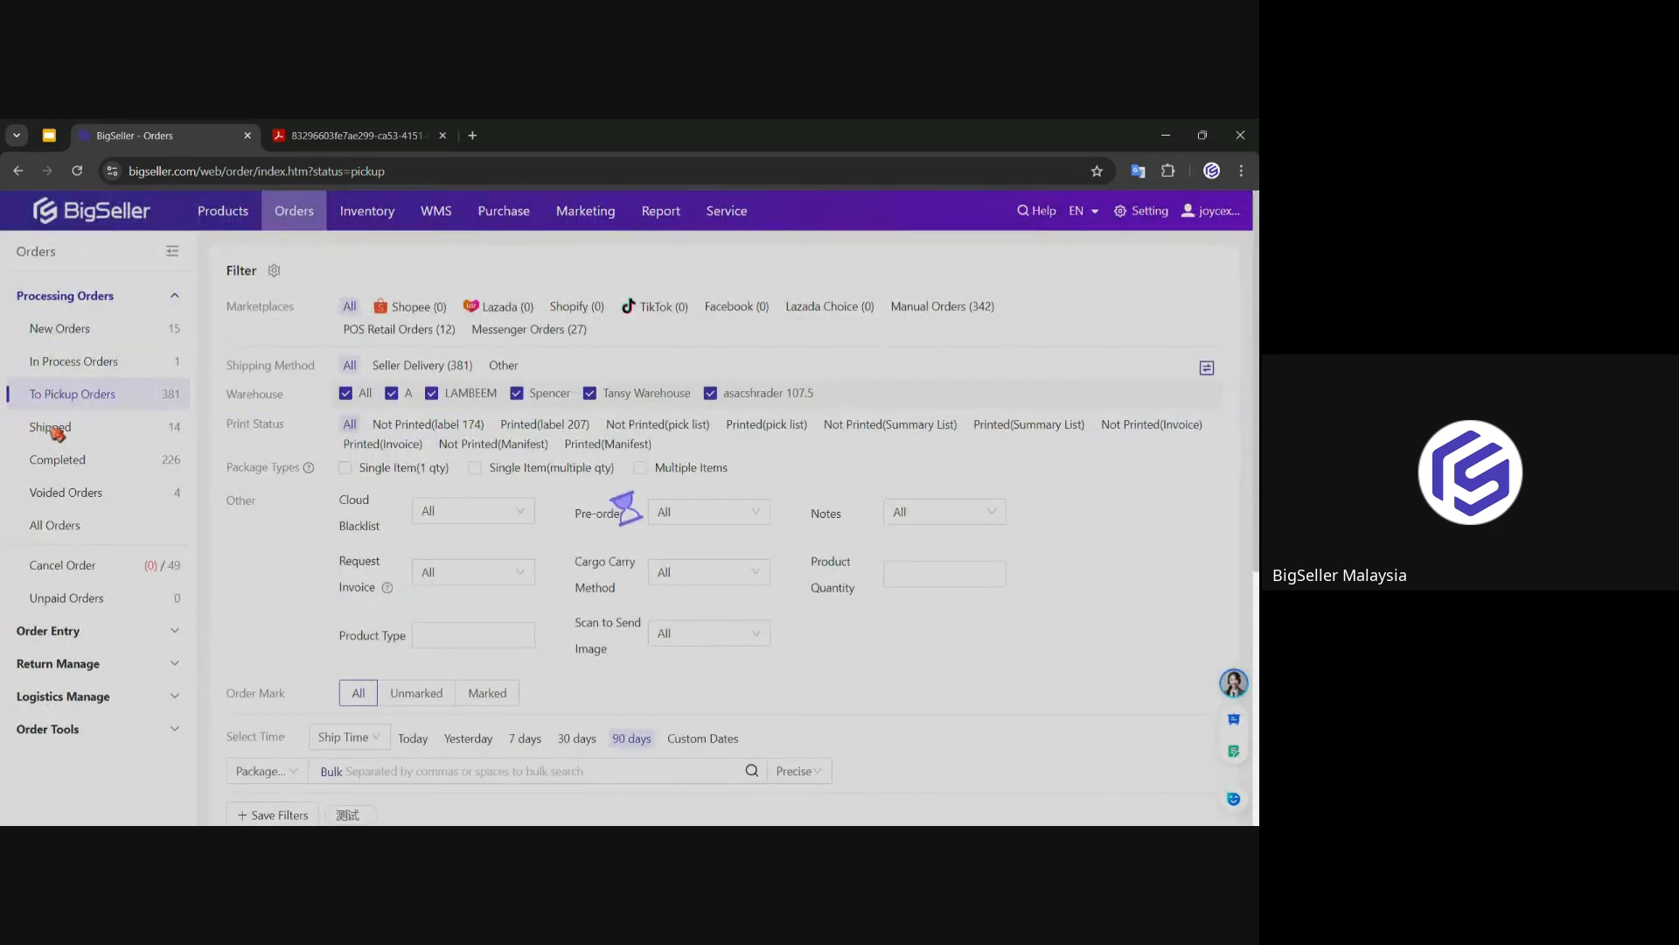
scroll(291, 482, "down", 2)
scroll(311, 523, "down", 6)
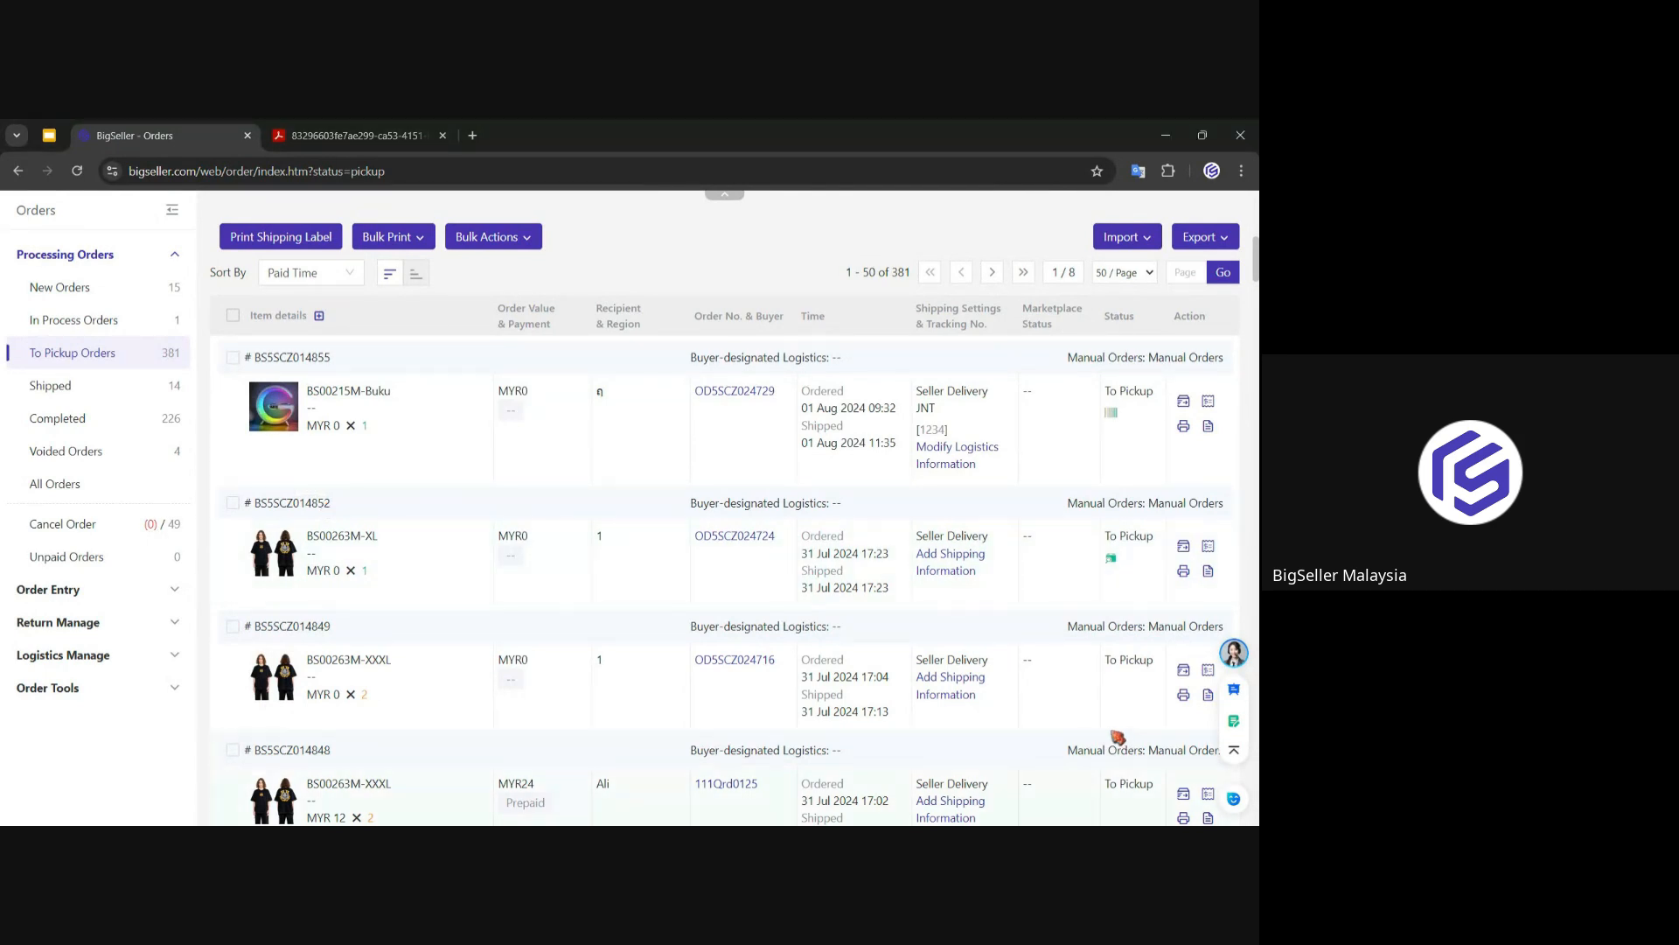
left_click(348, 395)
scroll(787, 665, "up", 8)
left_click(446, 135)
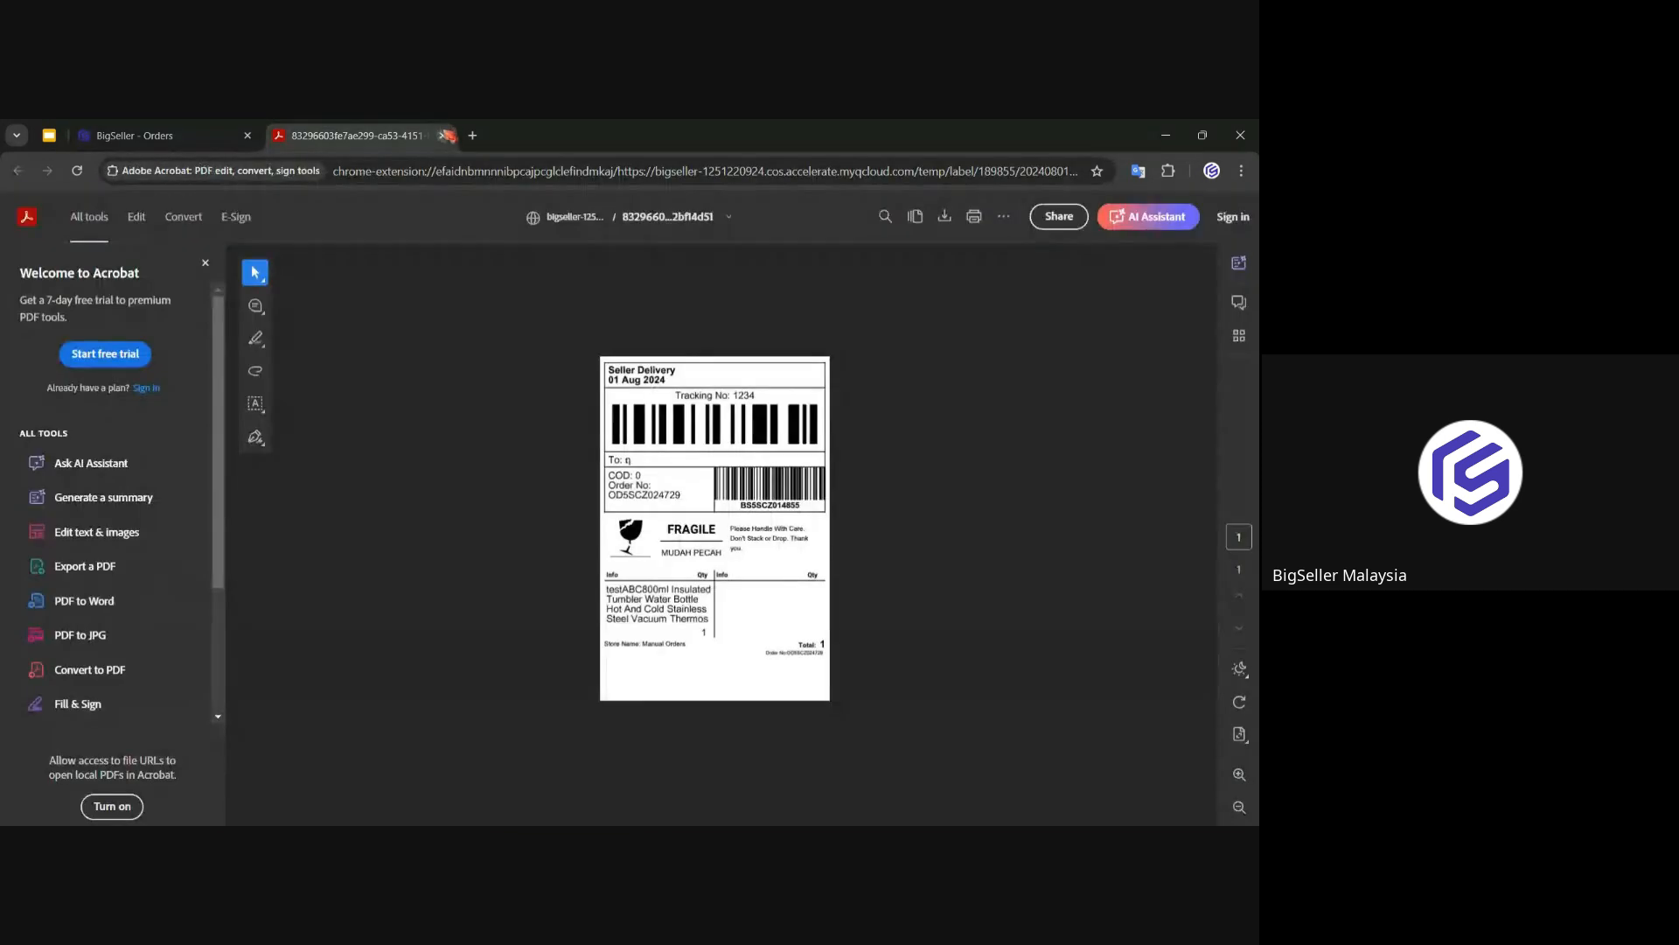
left_click(443, 135)
Step: Examine the J&T Express Malaysia authorization form in the third-party logistics settings and close it without connecting
mouse_move(1187, 226)
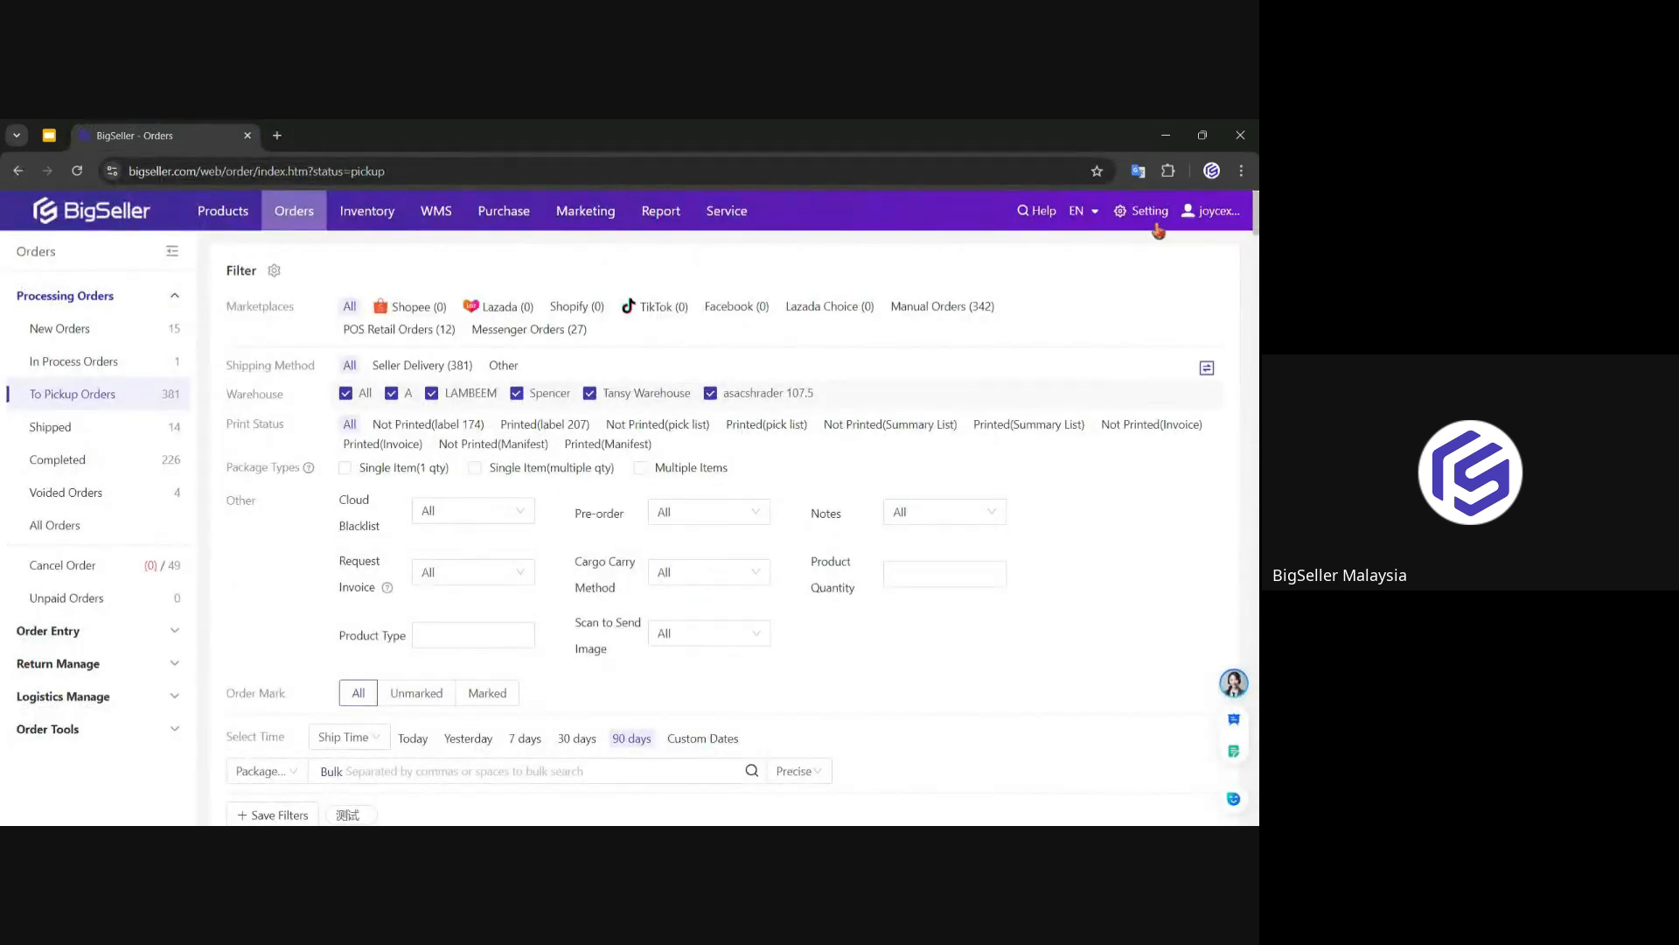
left_click(1150, 211)
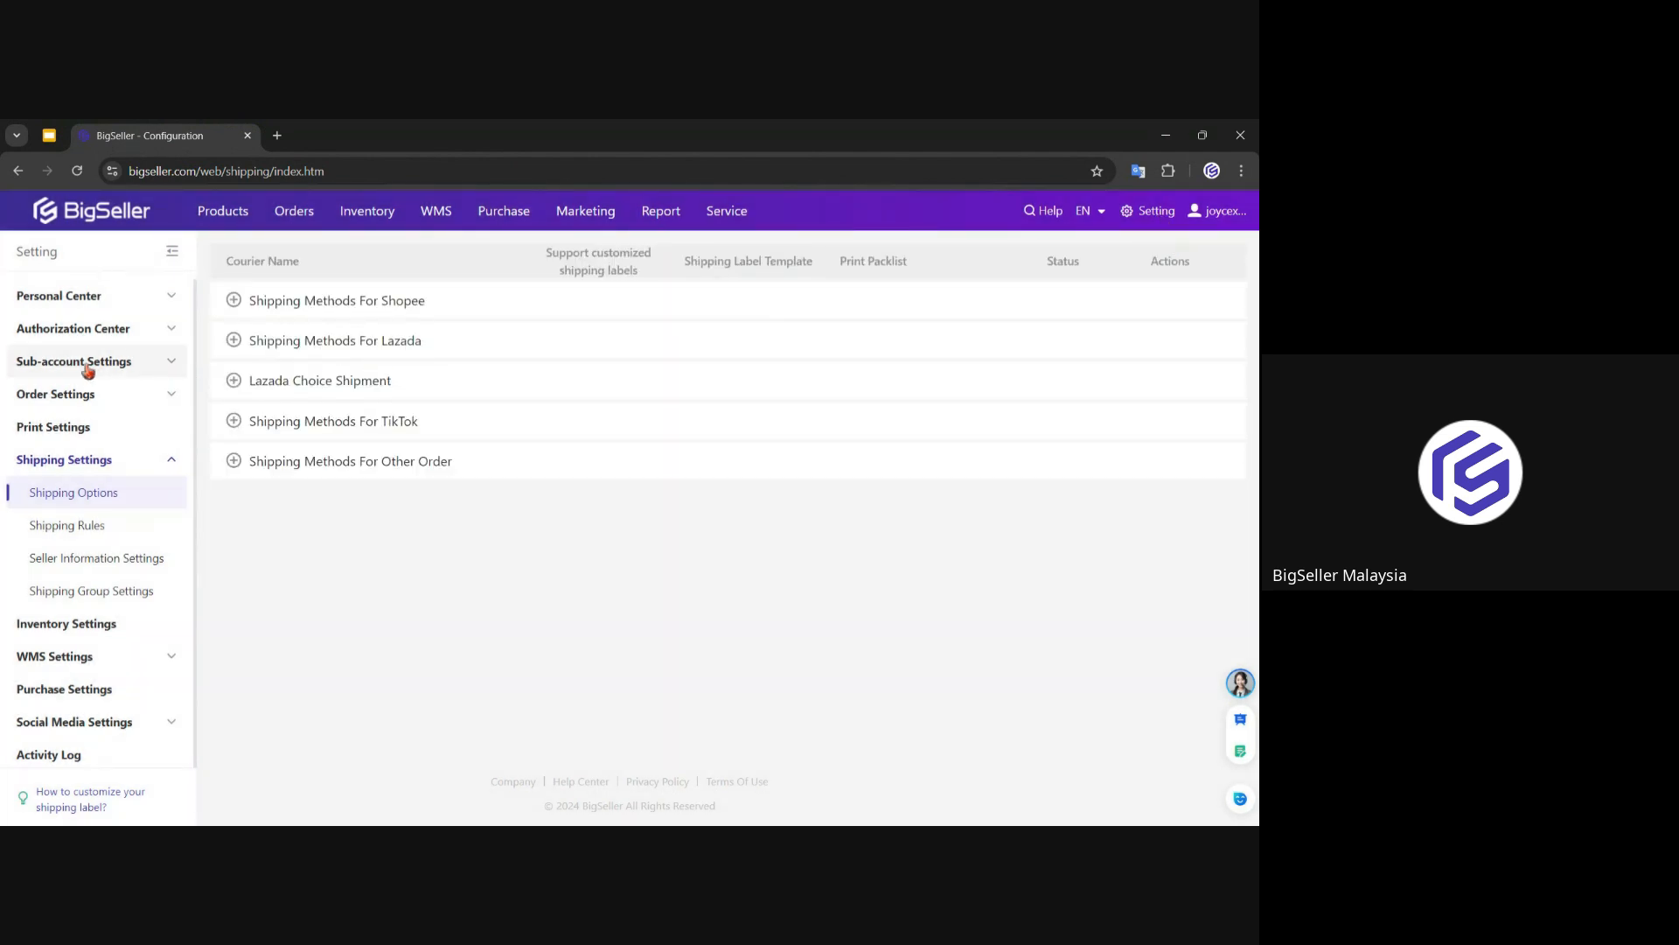
left_click(89, 336)
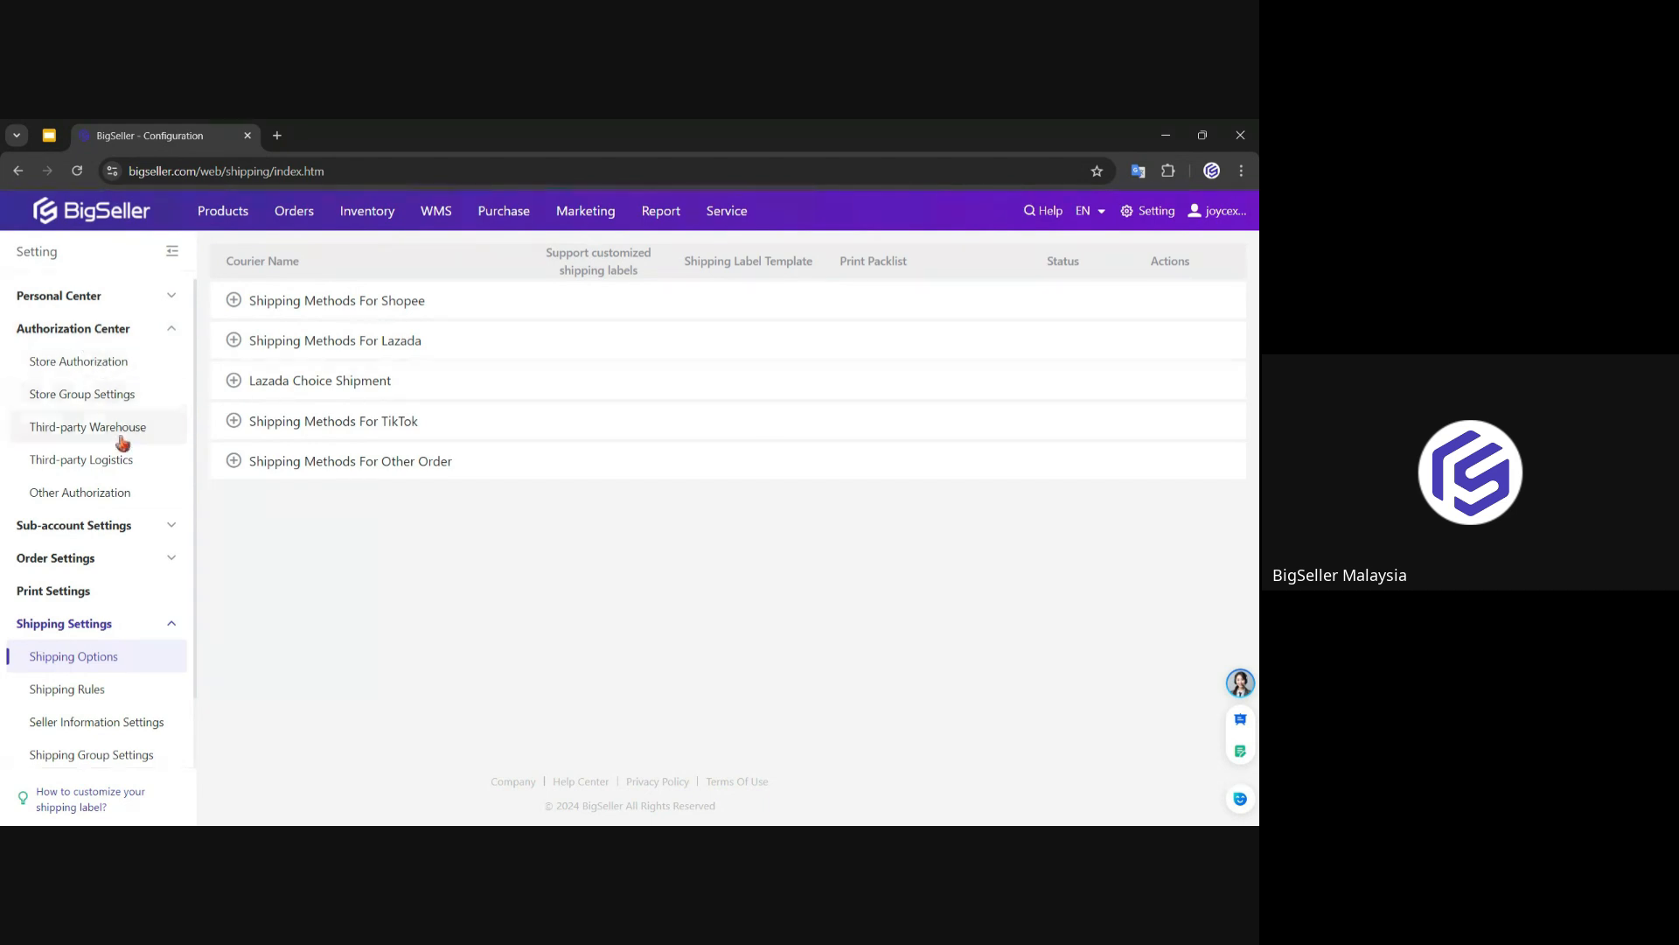
left_click(126, 470)
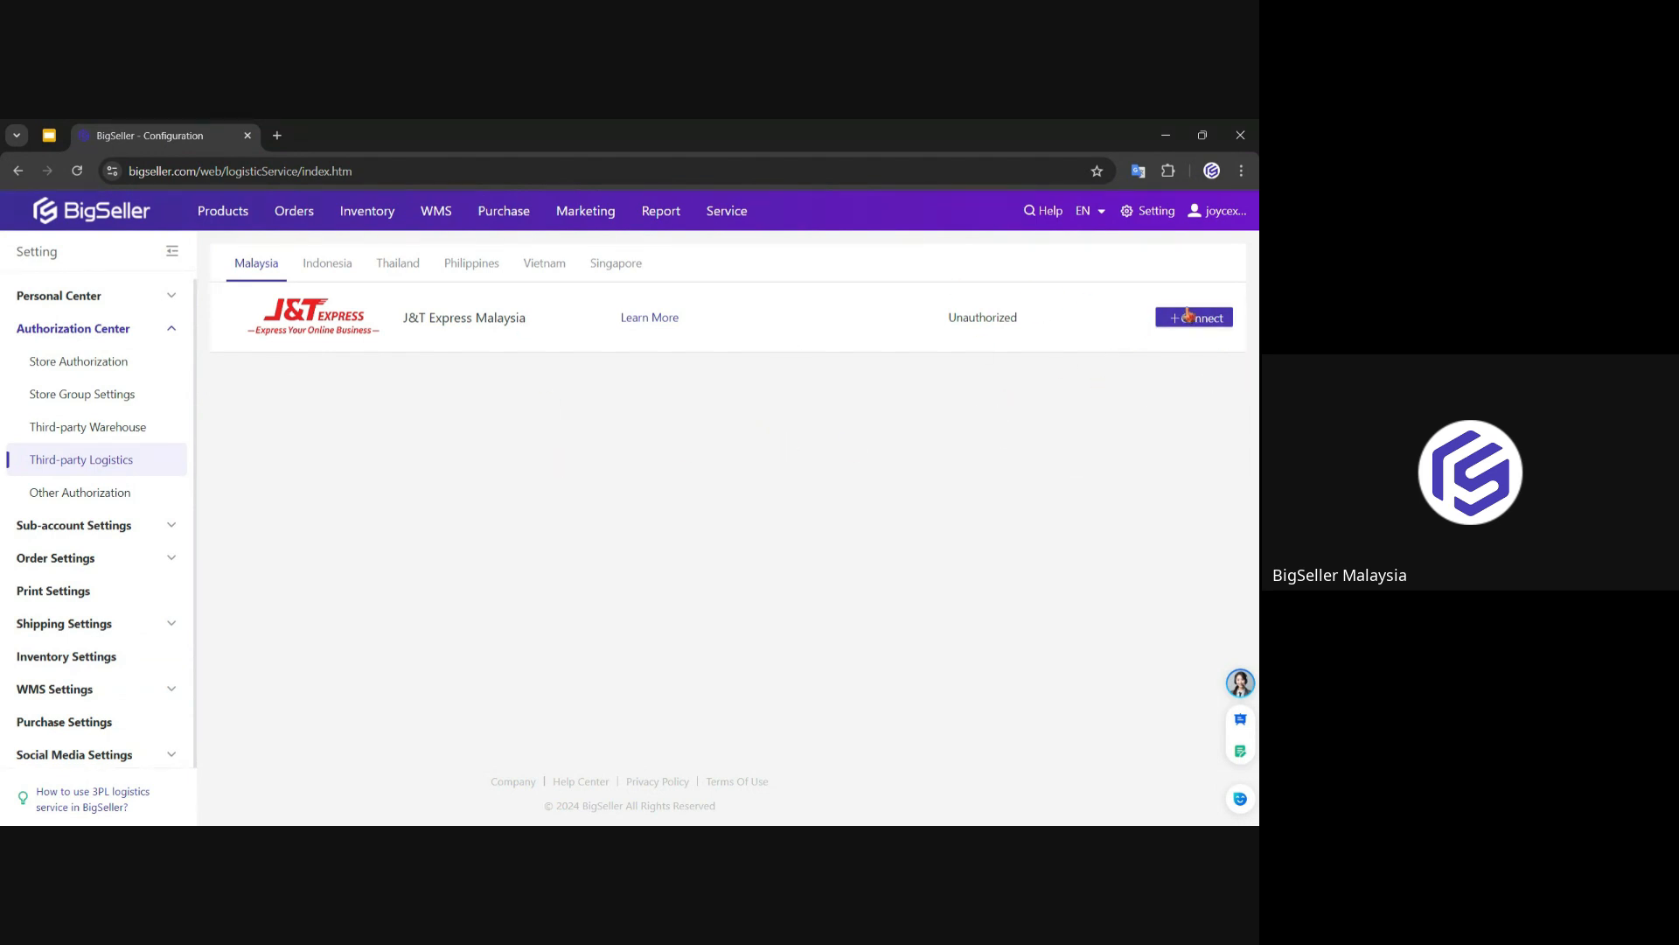
left_click(1200, 318)
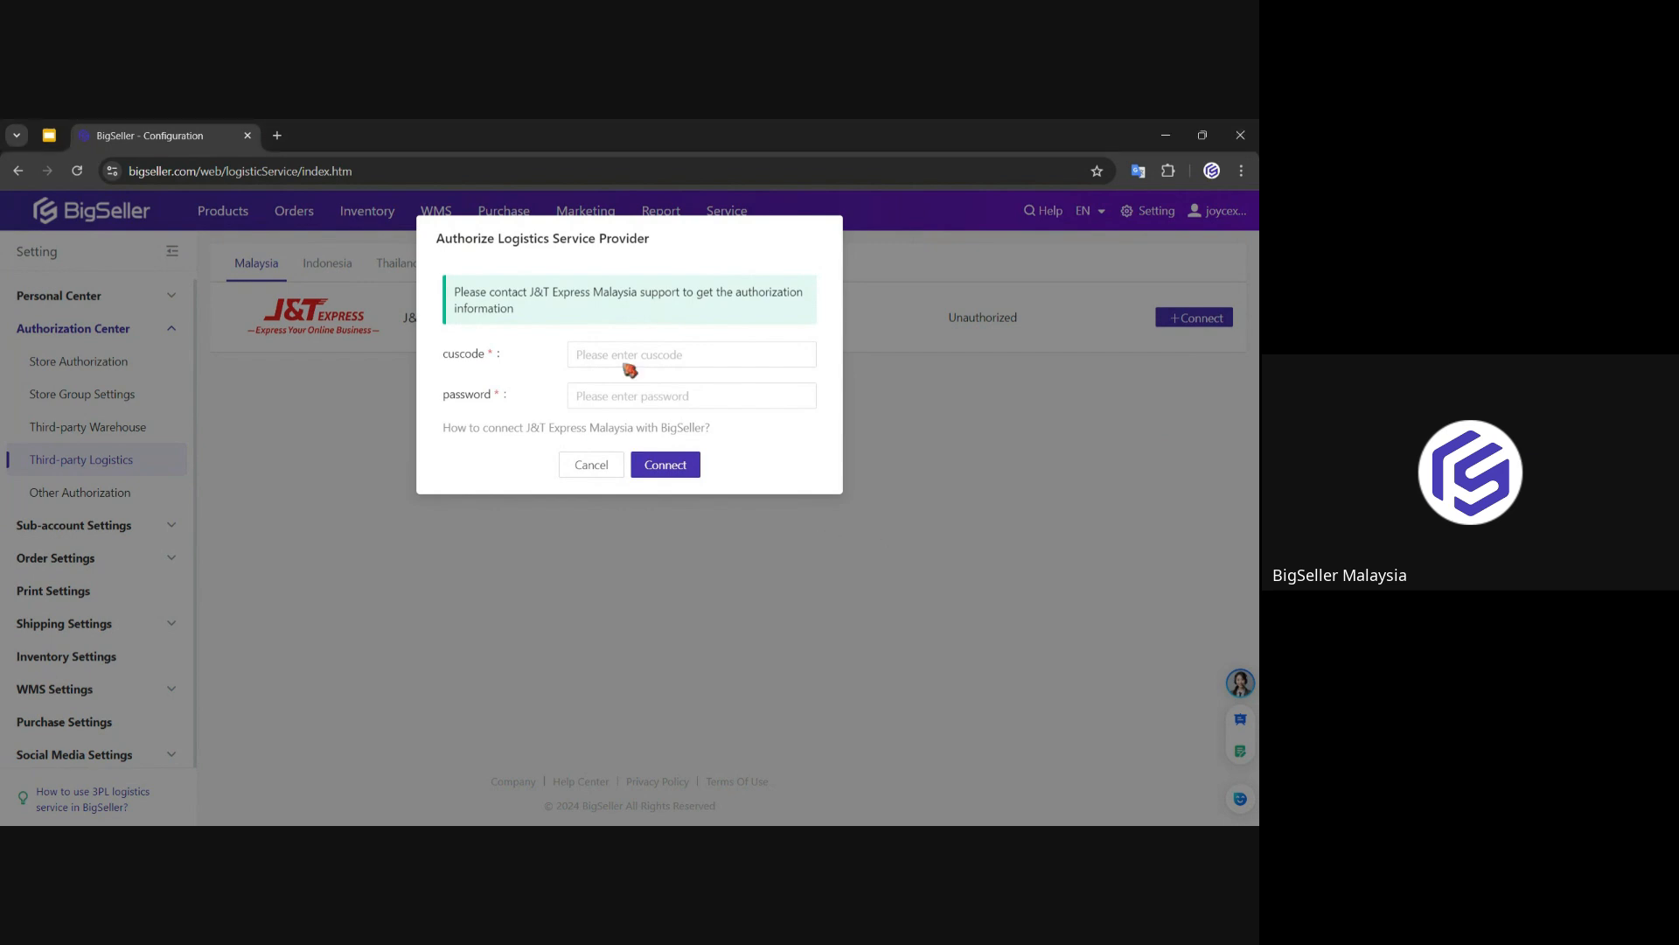
left_click(585, 470)
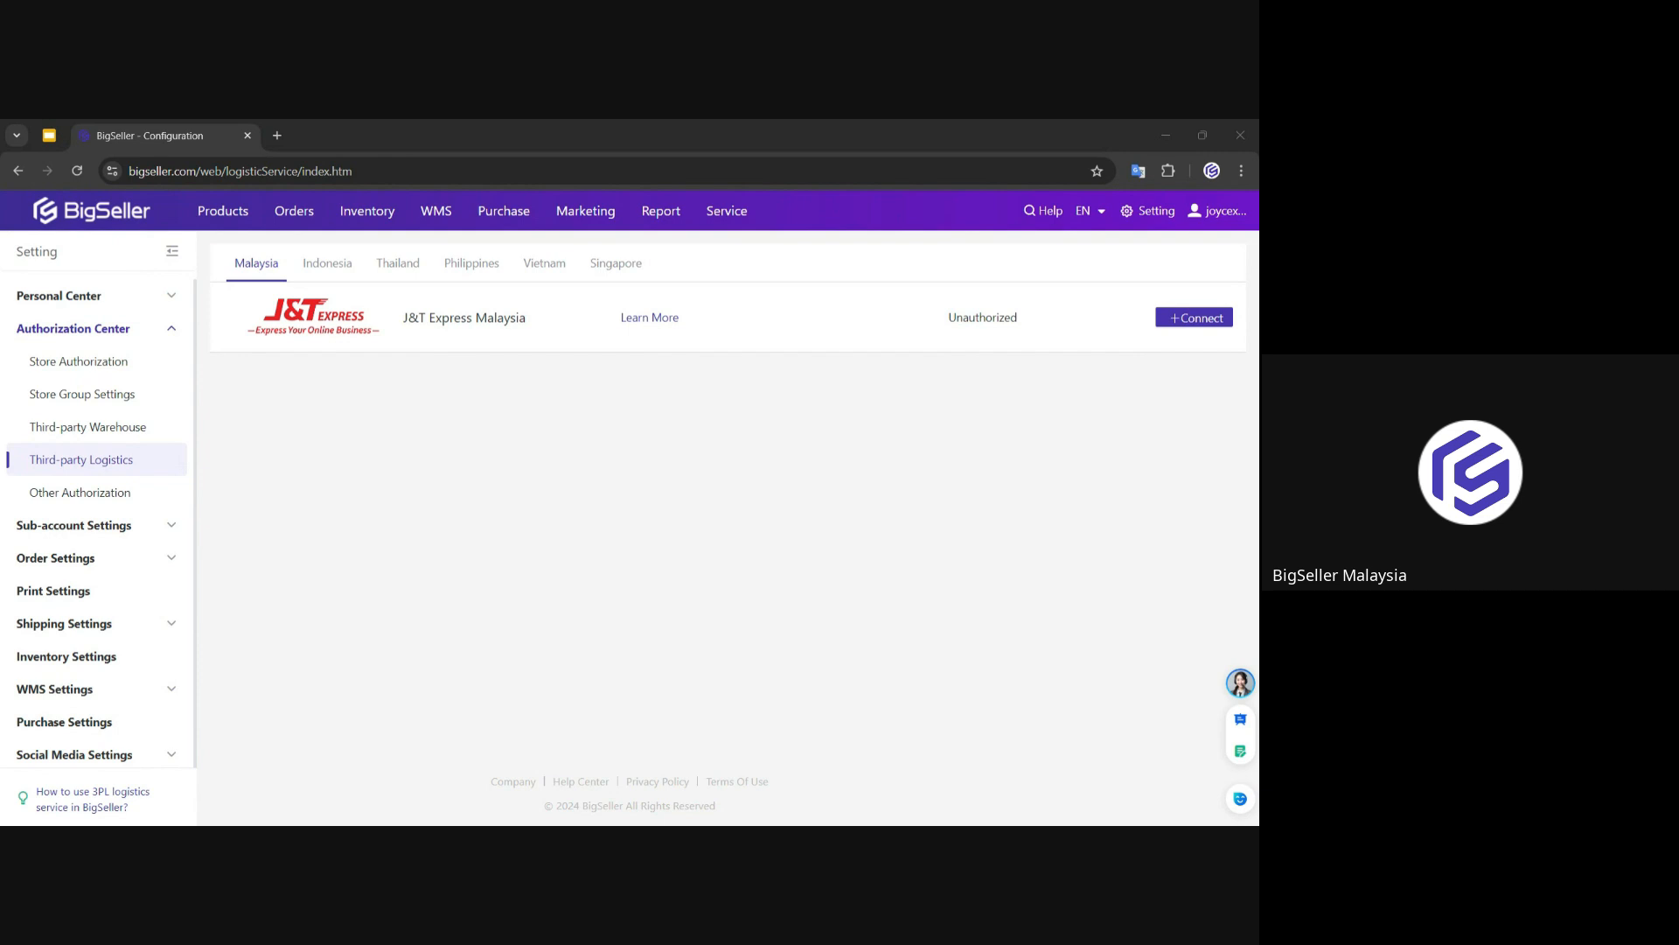
Step: Open the shipping options and examine the courier list of the Shopee shipping methods for Malaysia
left_click(151, 626)
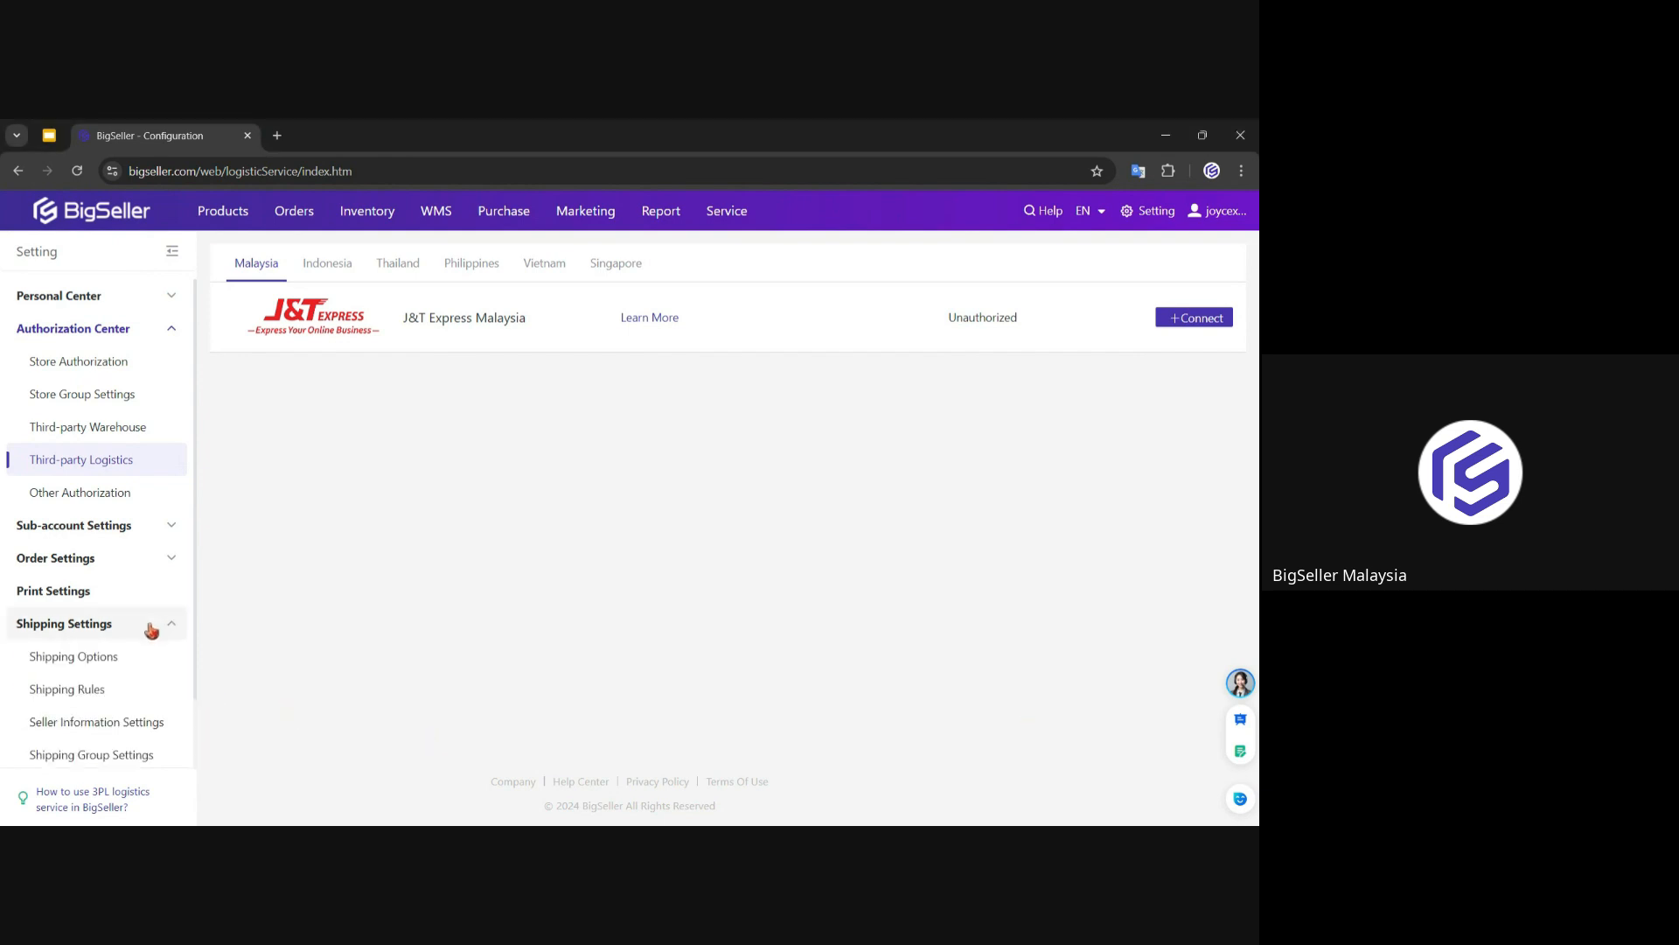
scroll(150, 628, "down", 2)
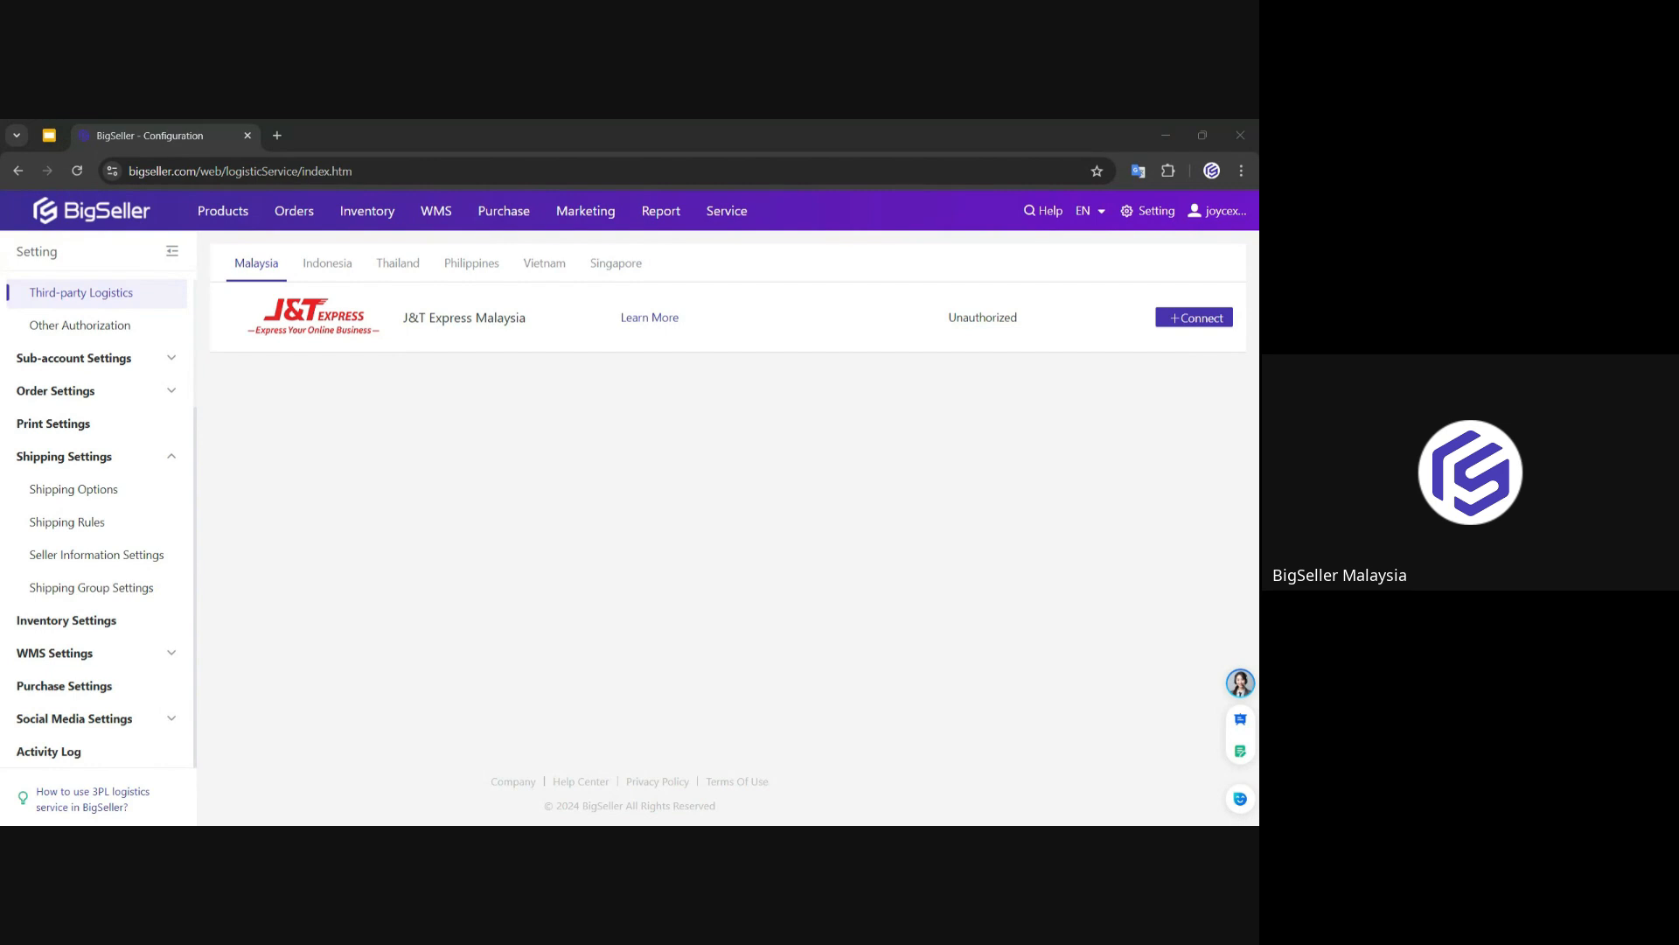
left_click(128, 495)
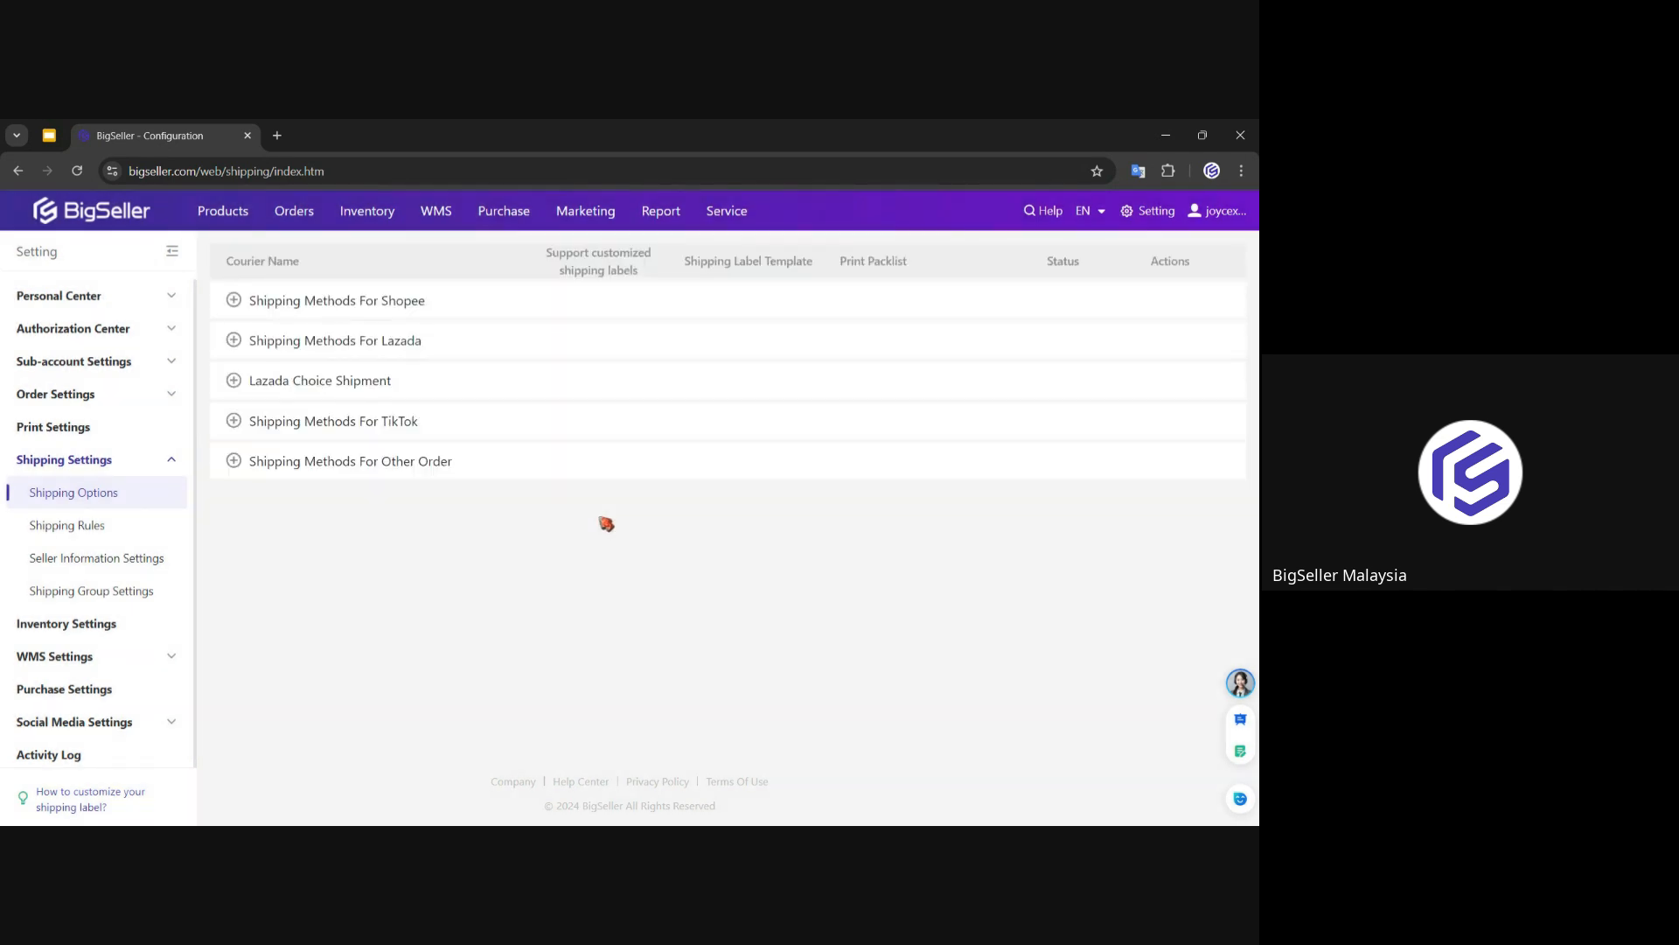
left_click(576, 306)
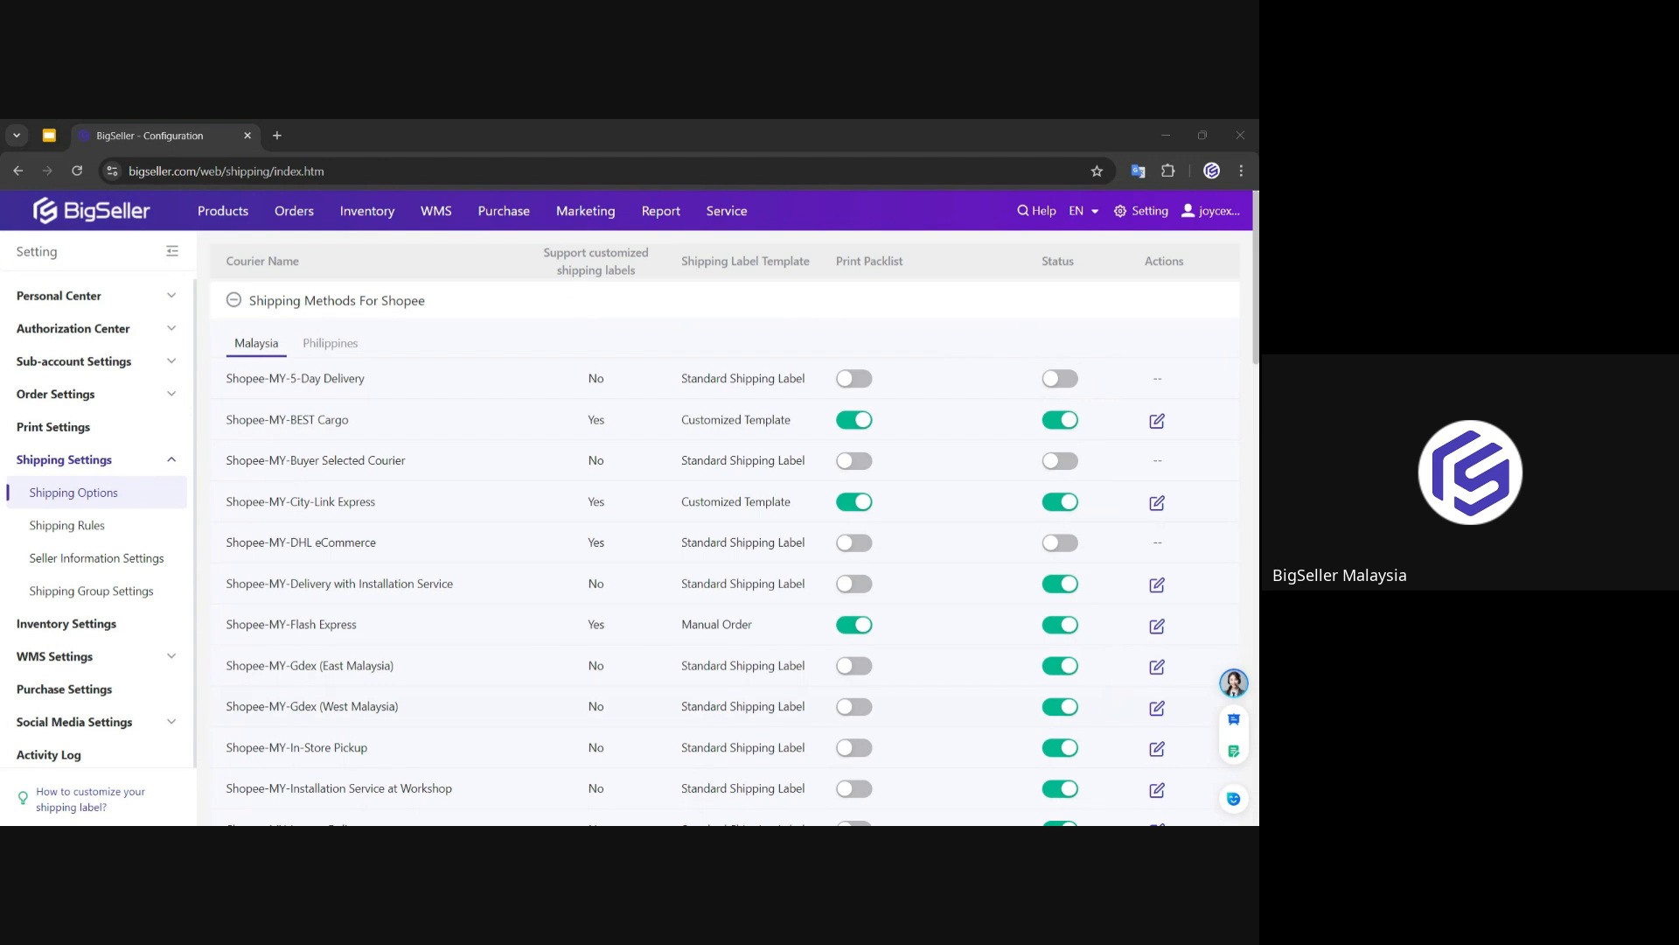
key("alt+Tab")
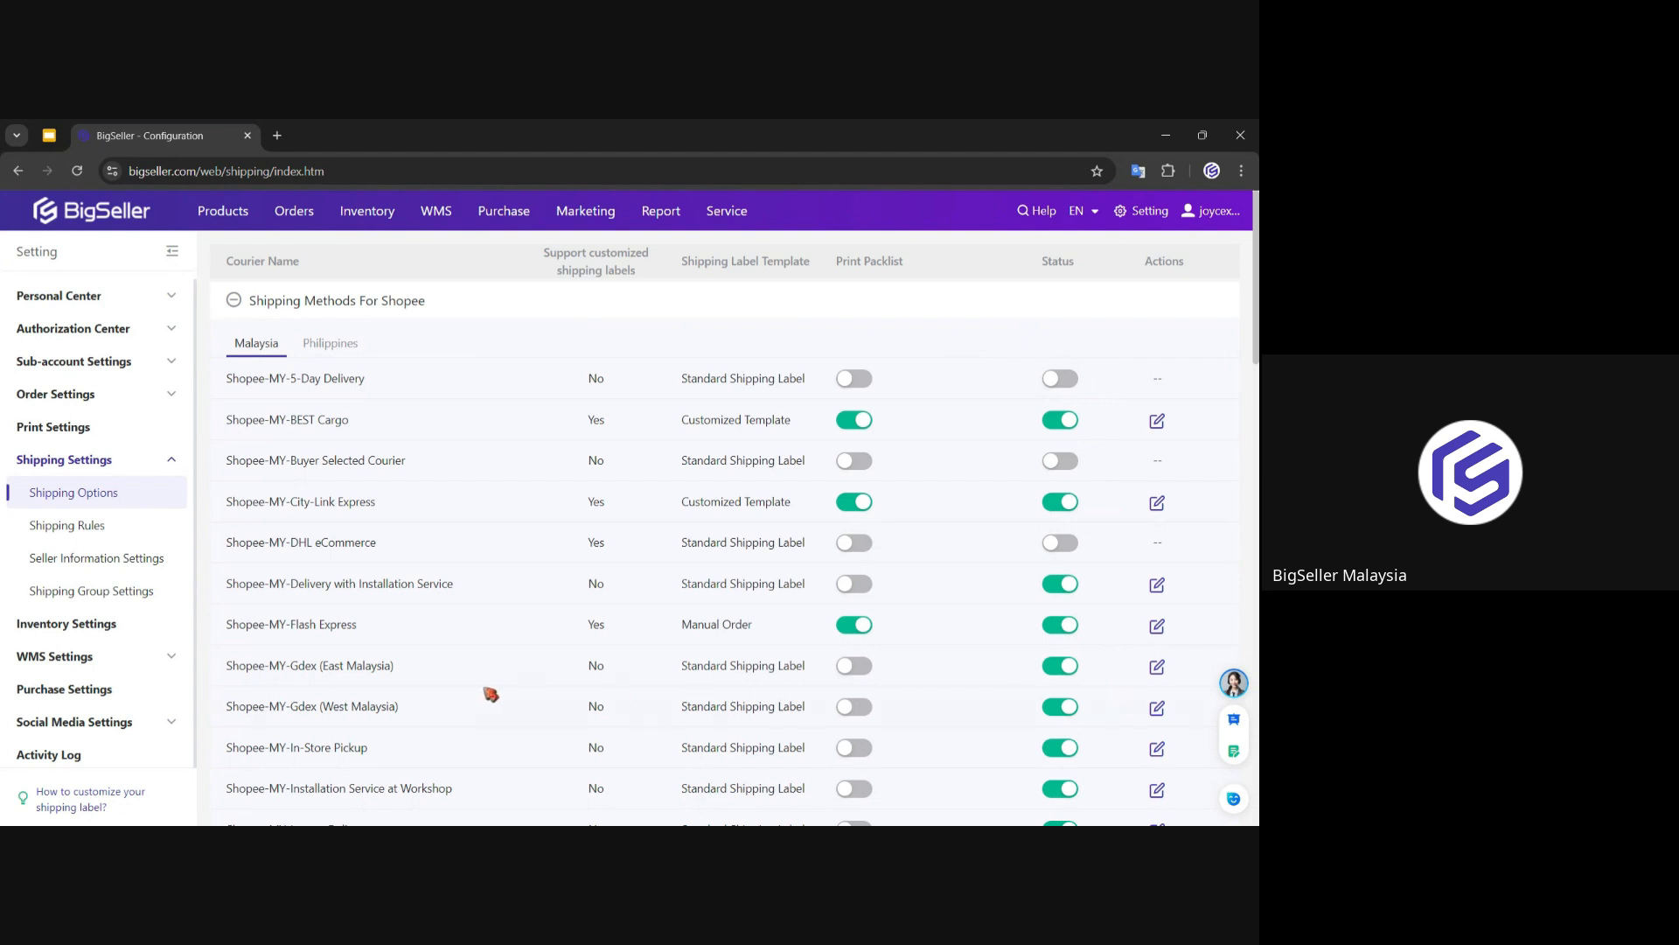
Step: Dismiss the expired store authorization notice on the dashboard and show the customized shipping label templates in the print settings
left_click(116, 209)
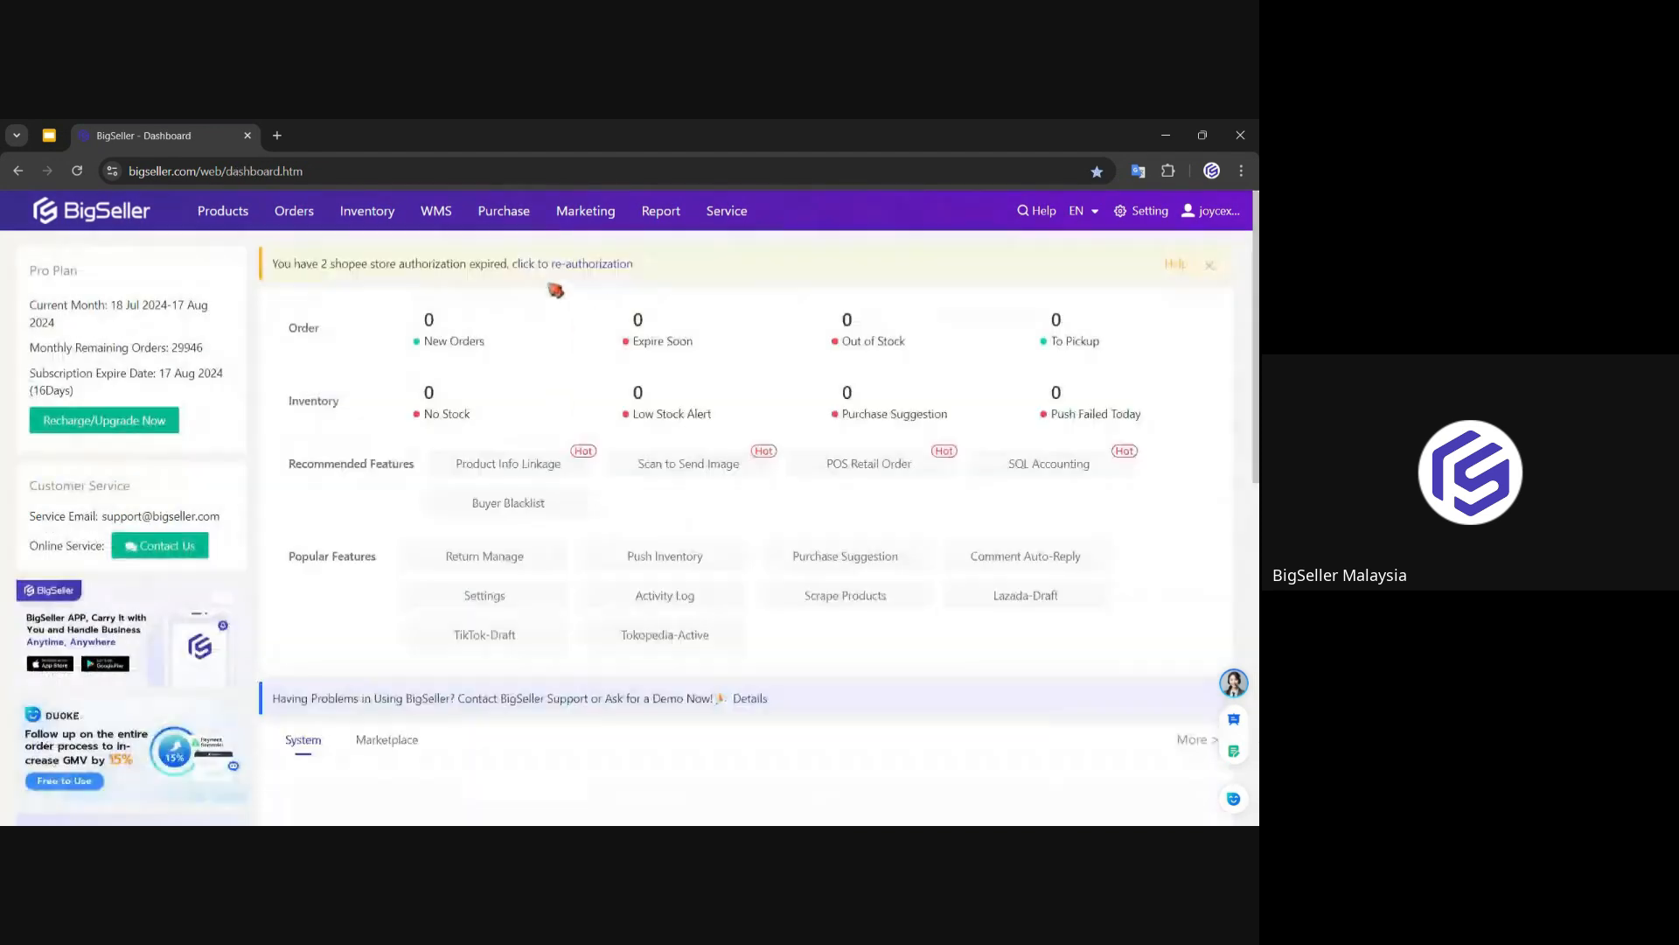
left_click(1209, 264)
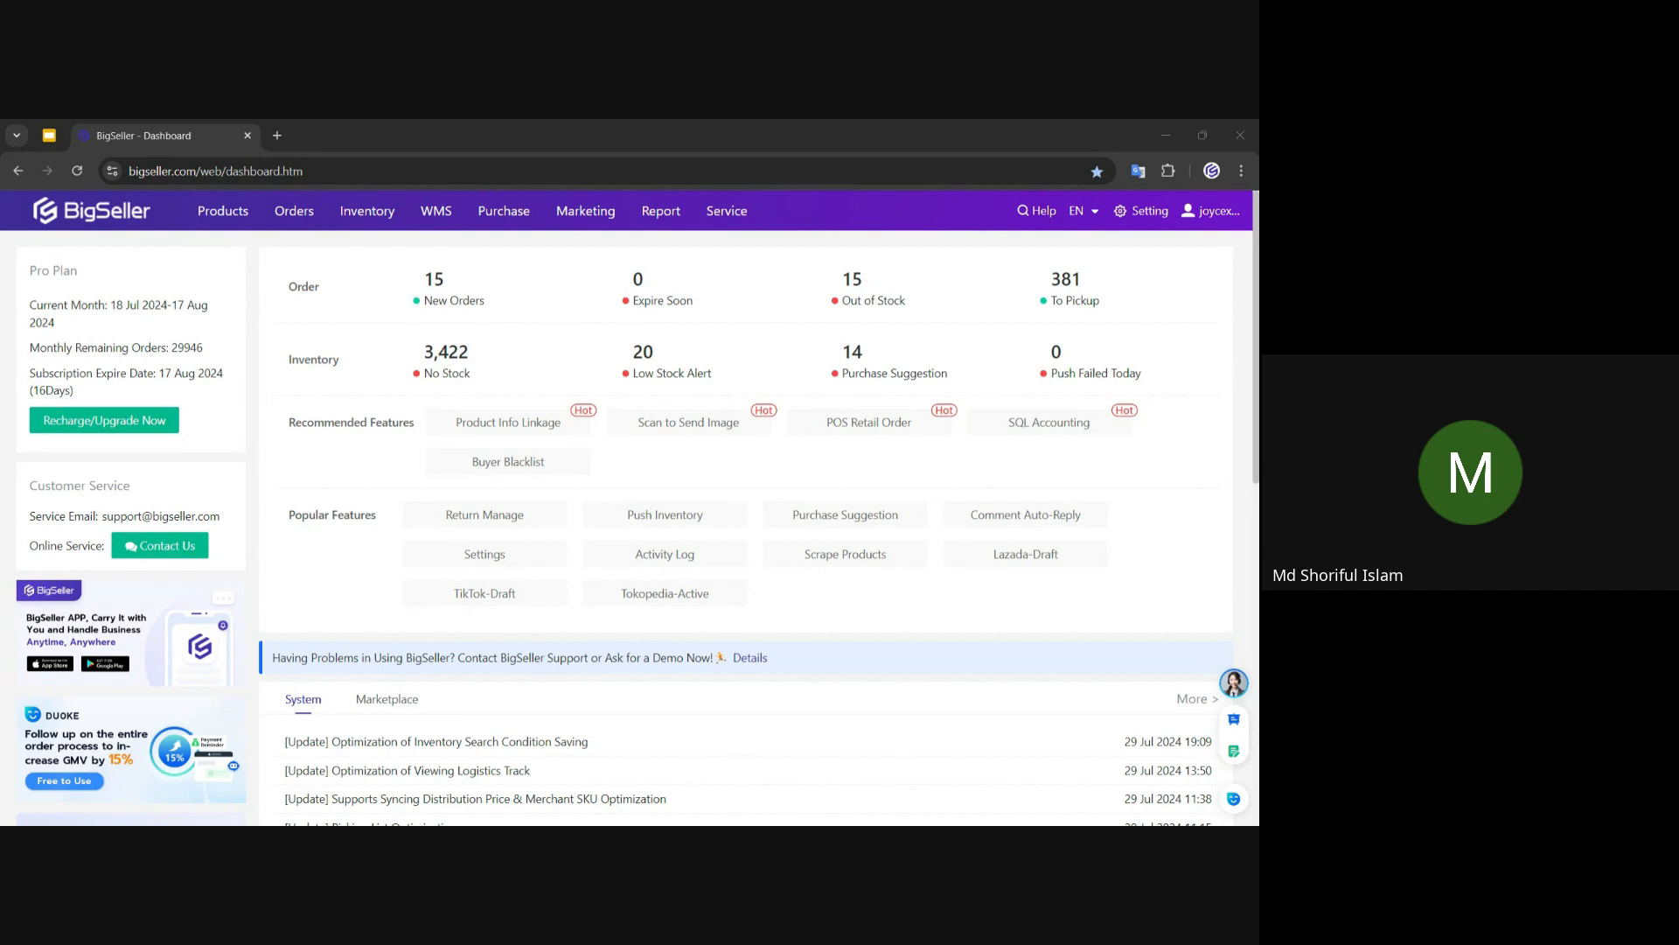
mouse_move(283, 226)
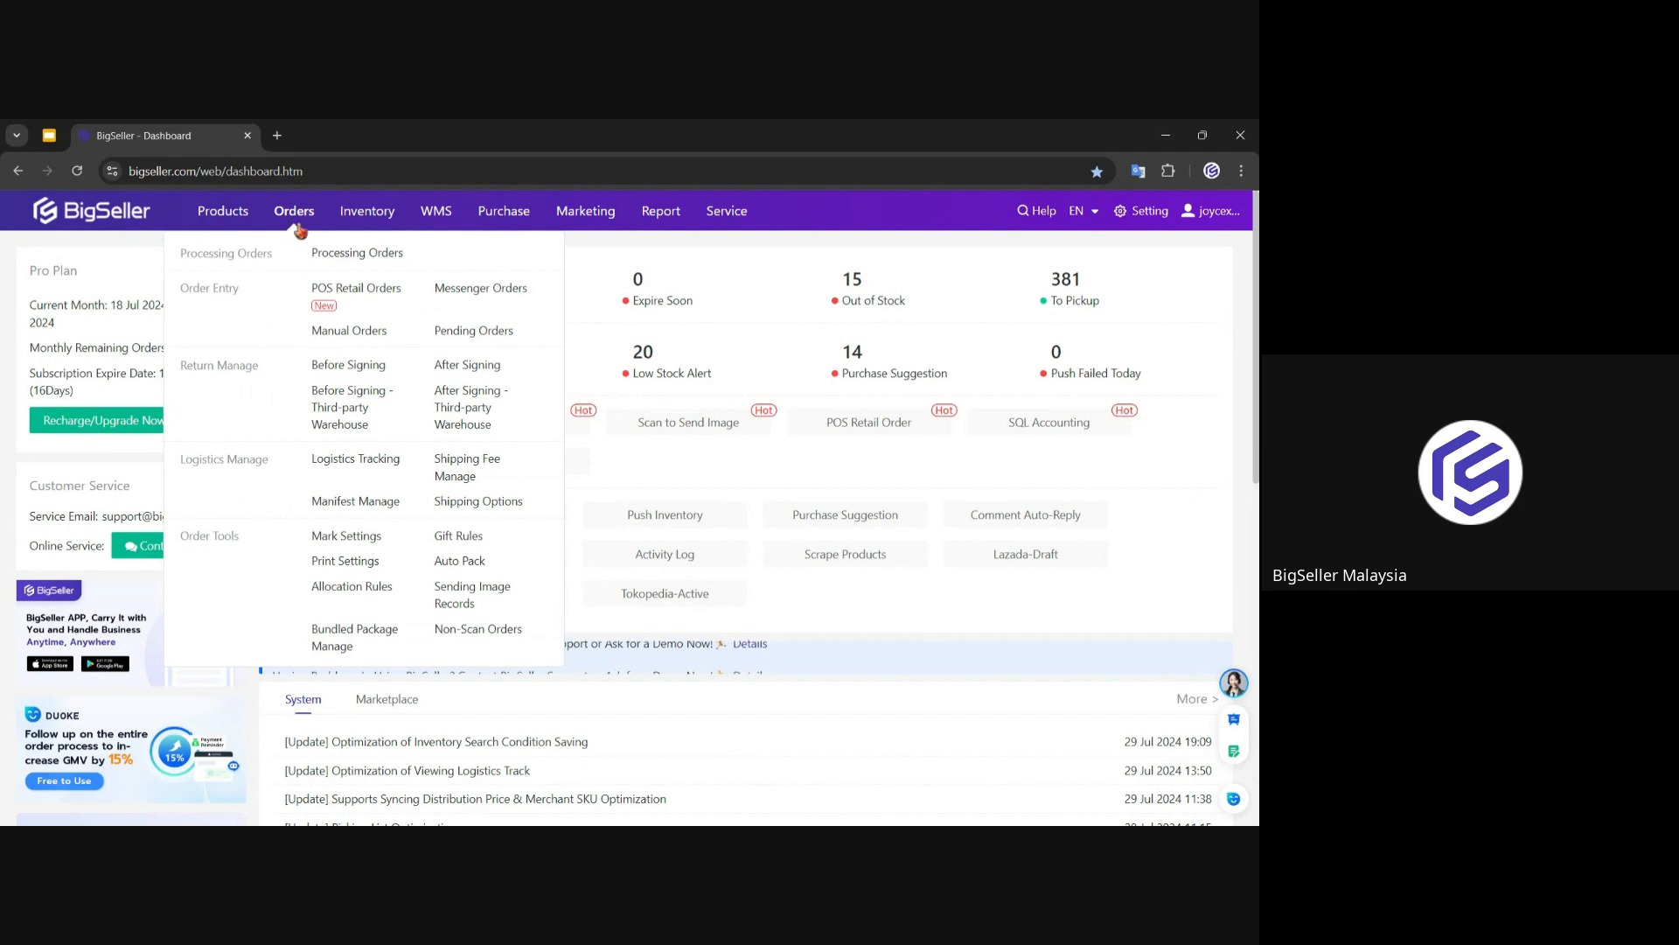
left_click(356, 561)
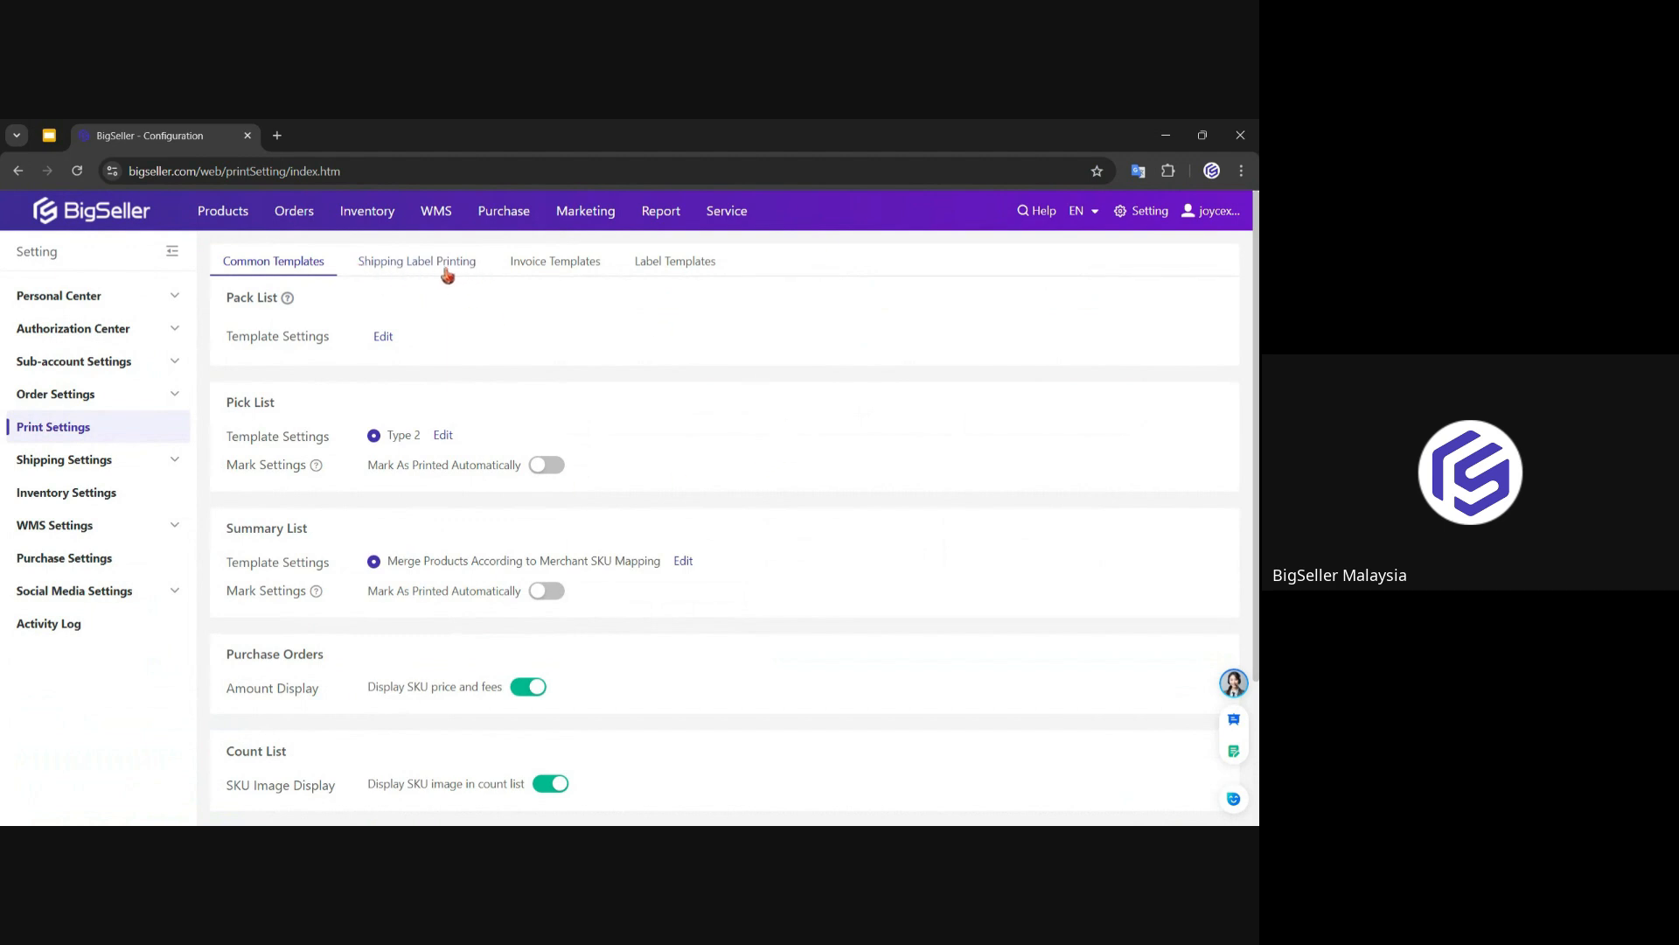
left_click(415, 276)
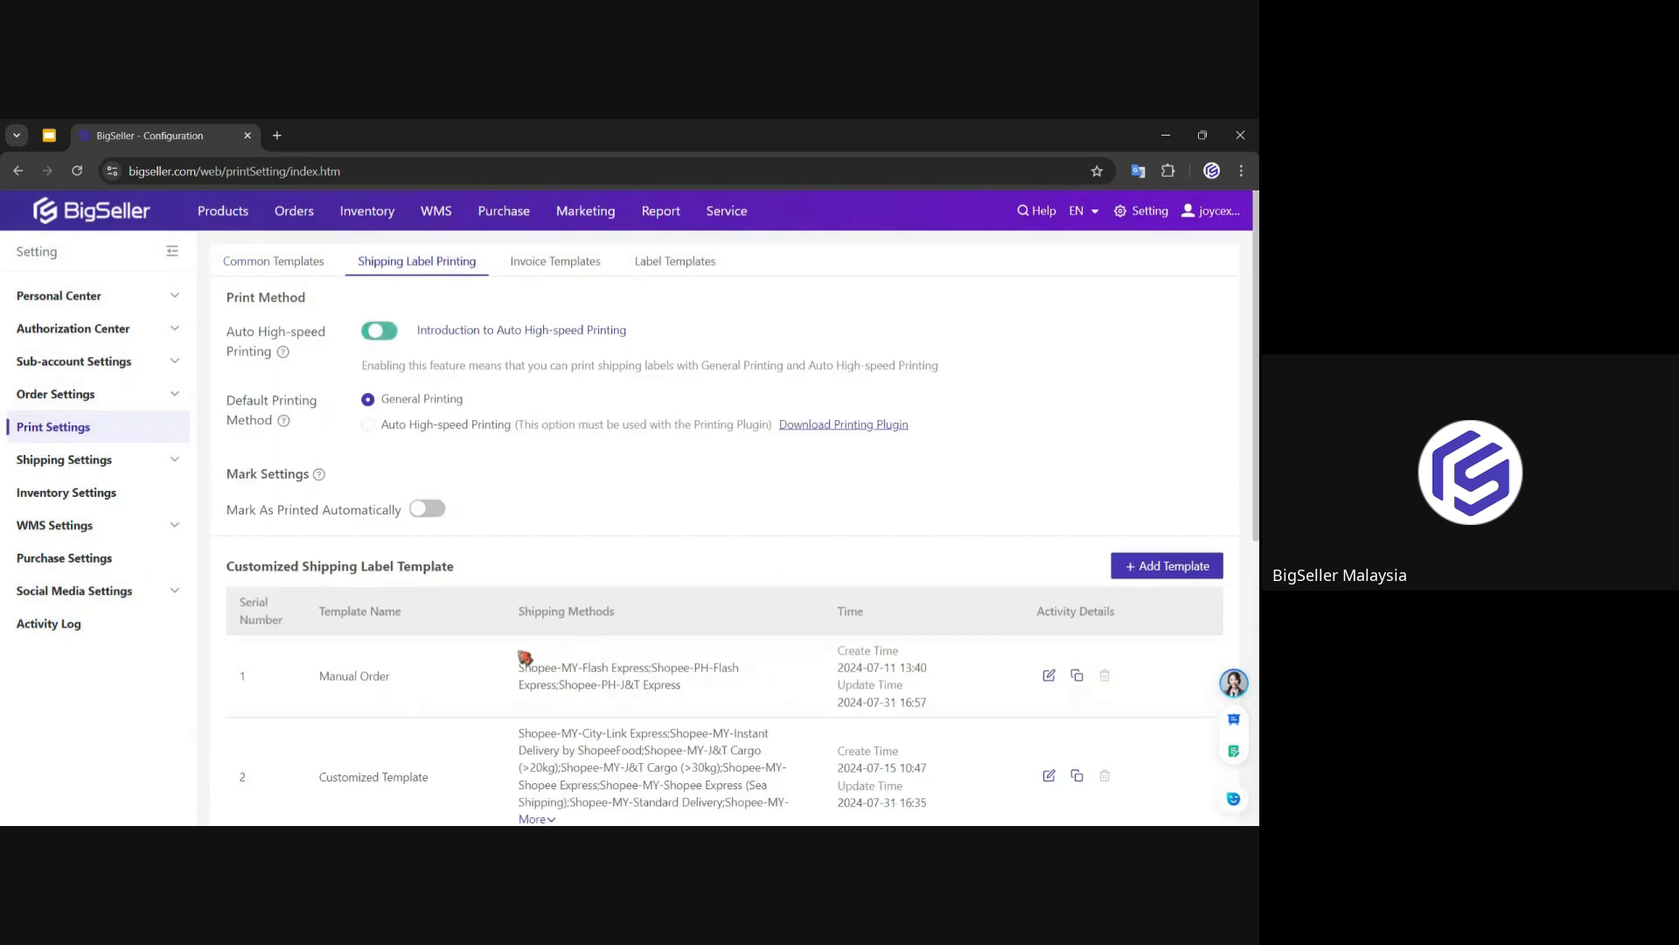
left_click_drag(227, 566, 548, 558)
scroll(817, 525, "down", 3)
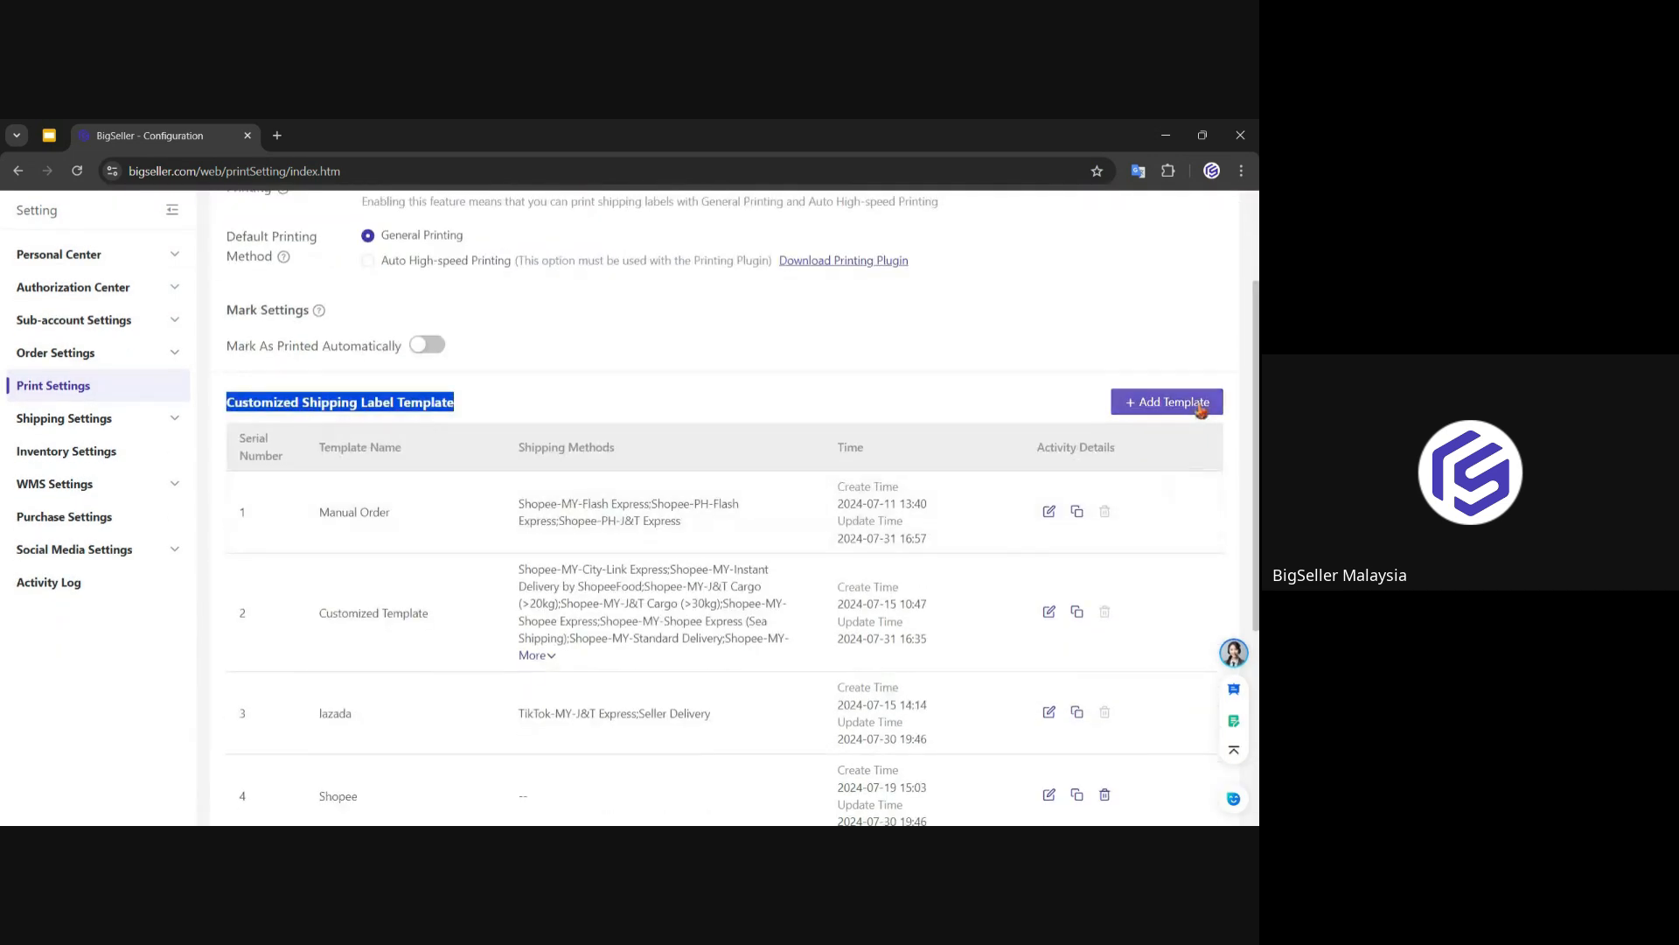
Step: Start a new customized shipping label template with font size 6 and Merchant SKU info, trying the Type 2 and Type 1 layouts
left_click(1171, 398)
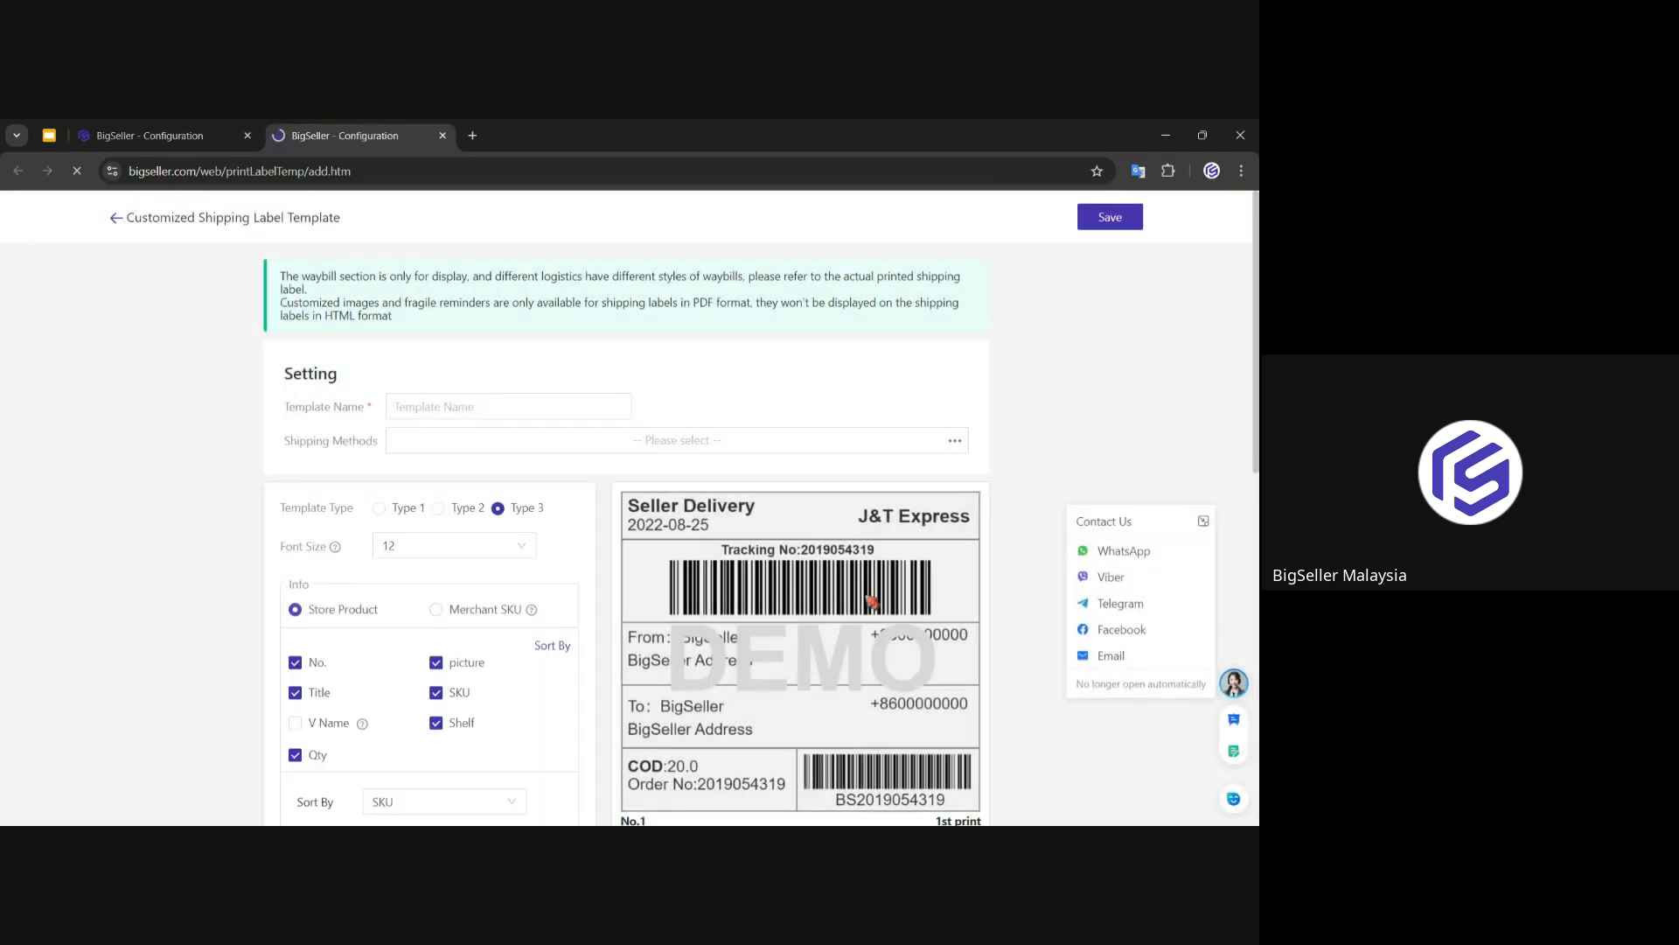
scroll(615, 495, "down", 2)
left_click(450, 382)
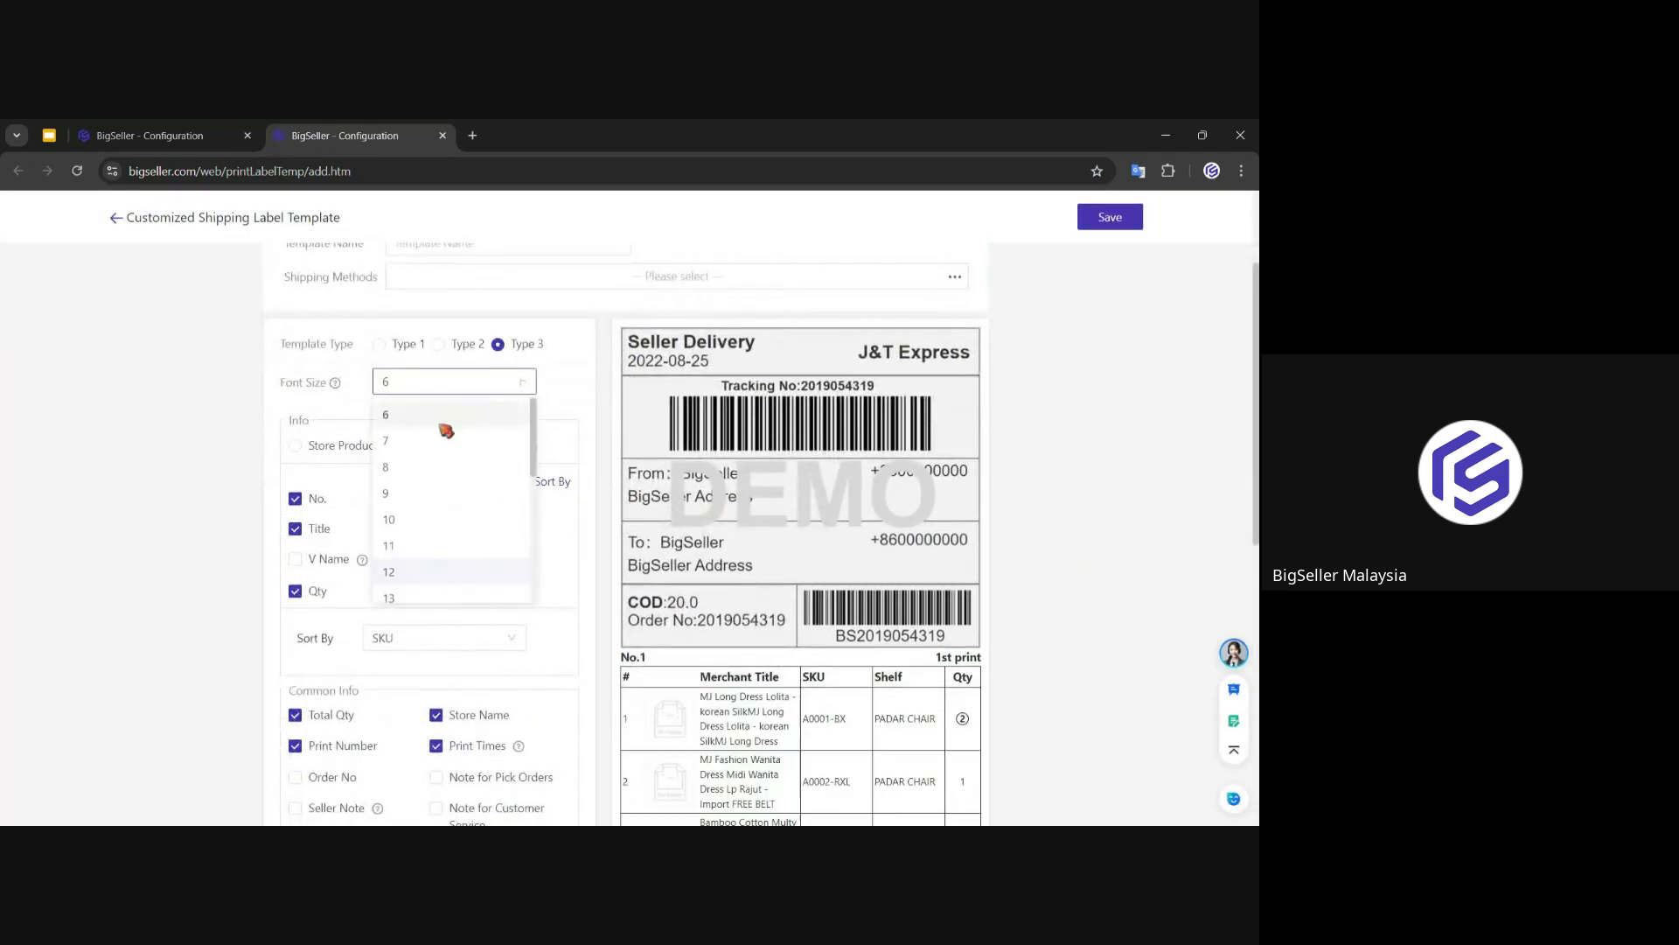
left_click(442, 430)
scroll(442, 430, "down", 1)
scroll(612, 593, "up", 1)
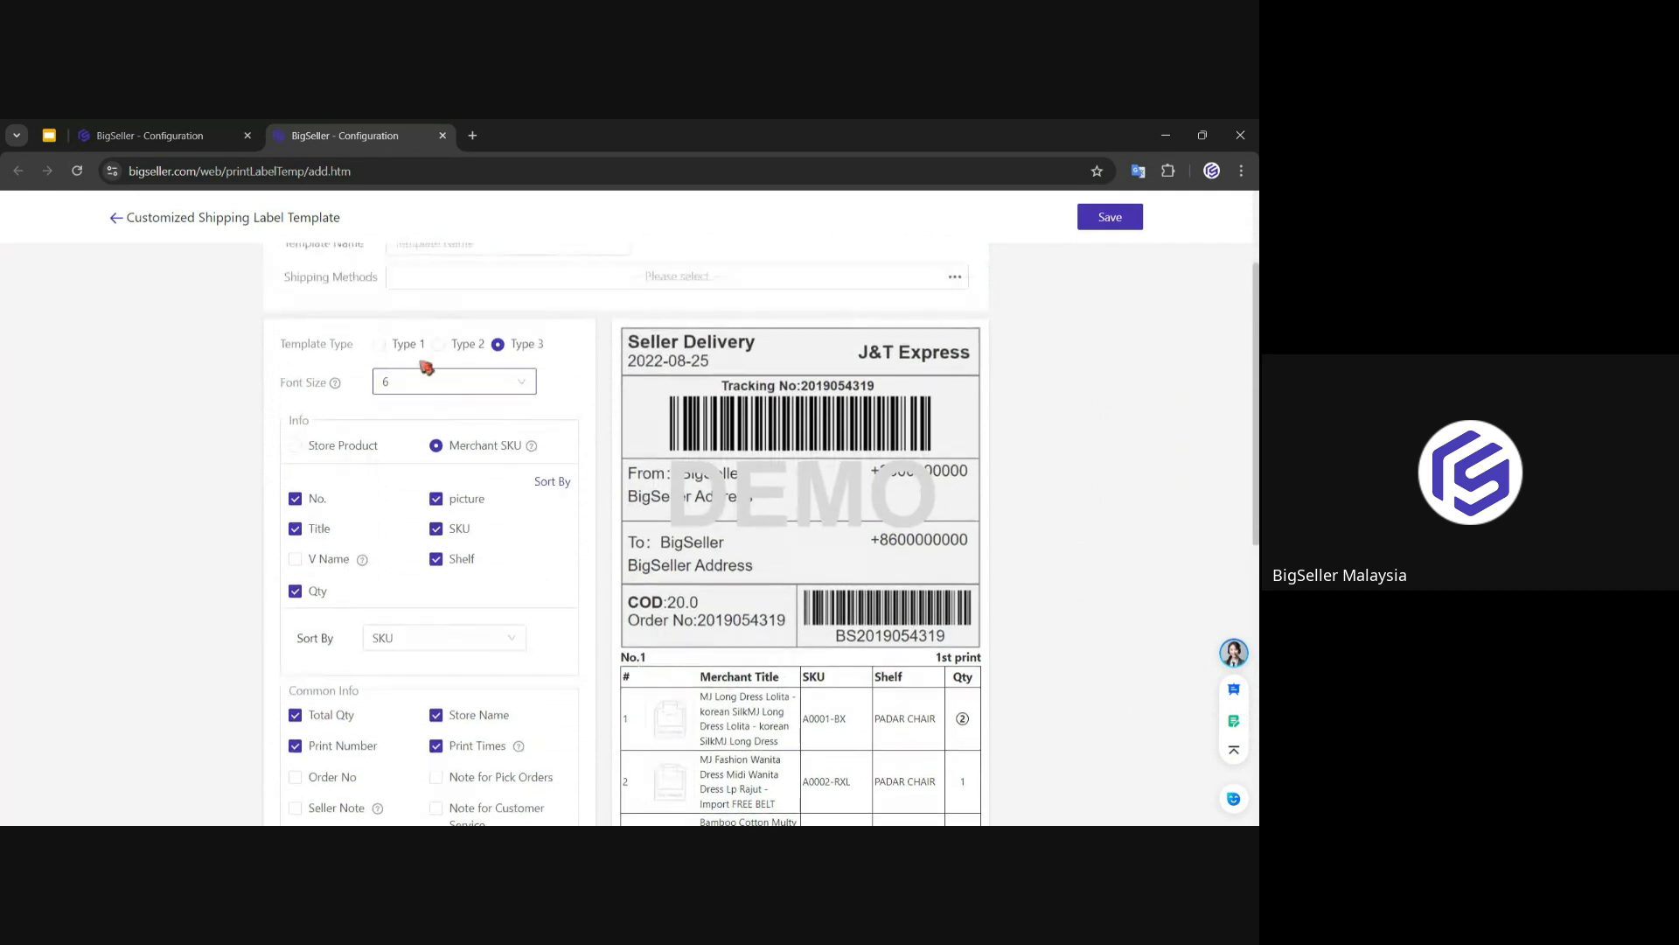
left_click(446, 346)
left_click(381, 346)
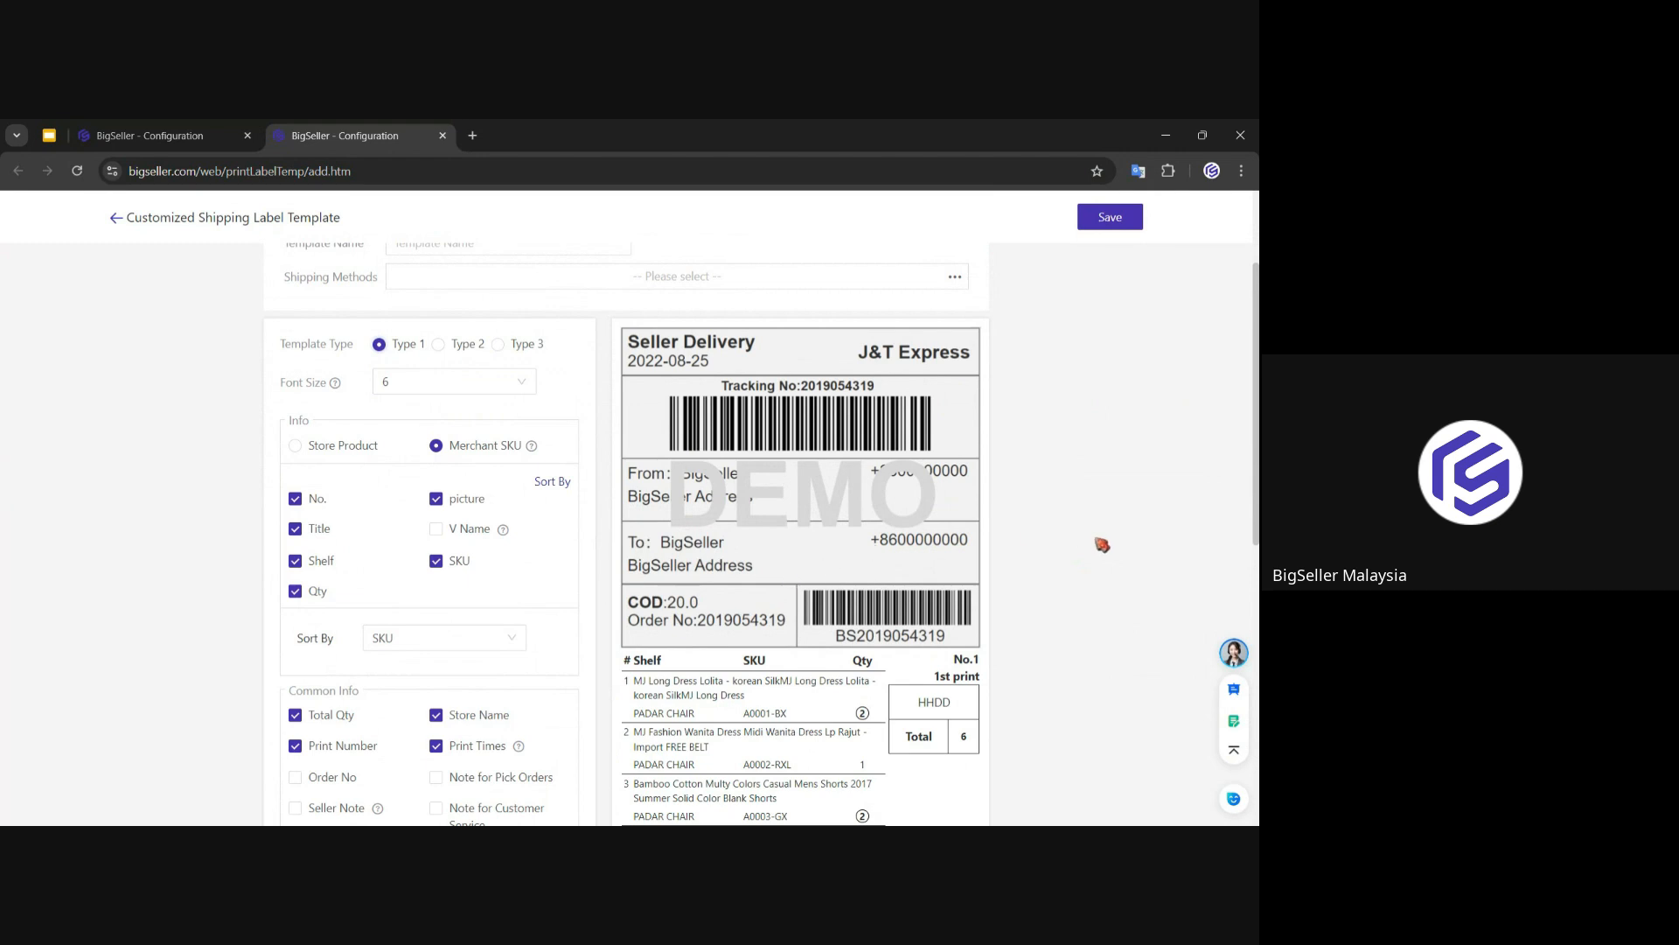
Step: Turn off Print Packlist for Shopee-MY-BEST Cargo, Shopee-MY-City-Link Express and Shopee-MY-Flash Express in the shipping options
left_click(219, 135)
scroll(152, 570, "up", 2)
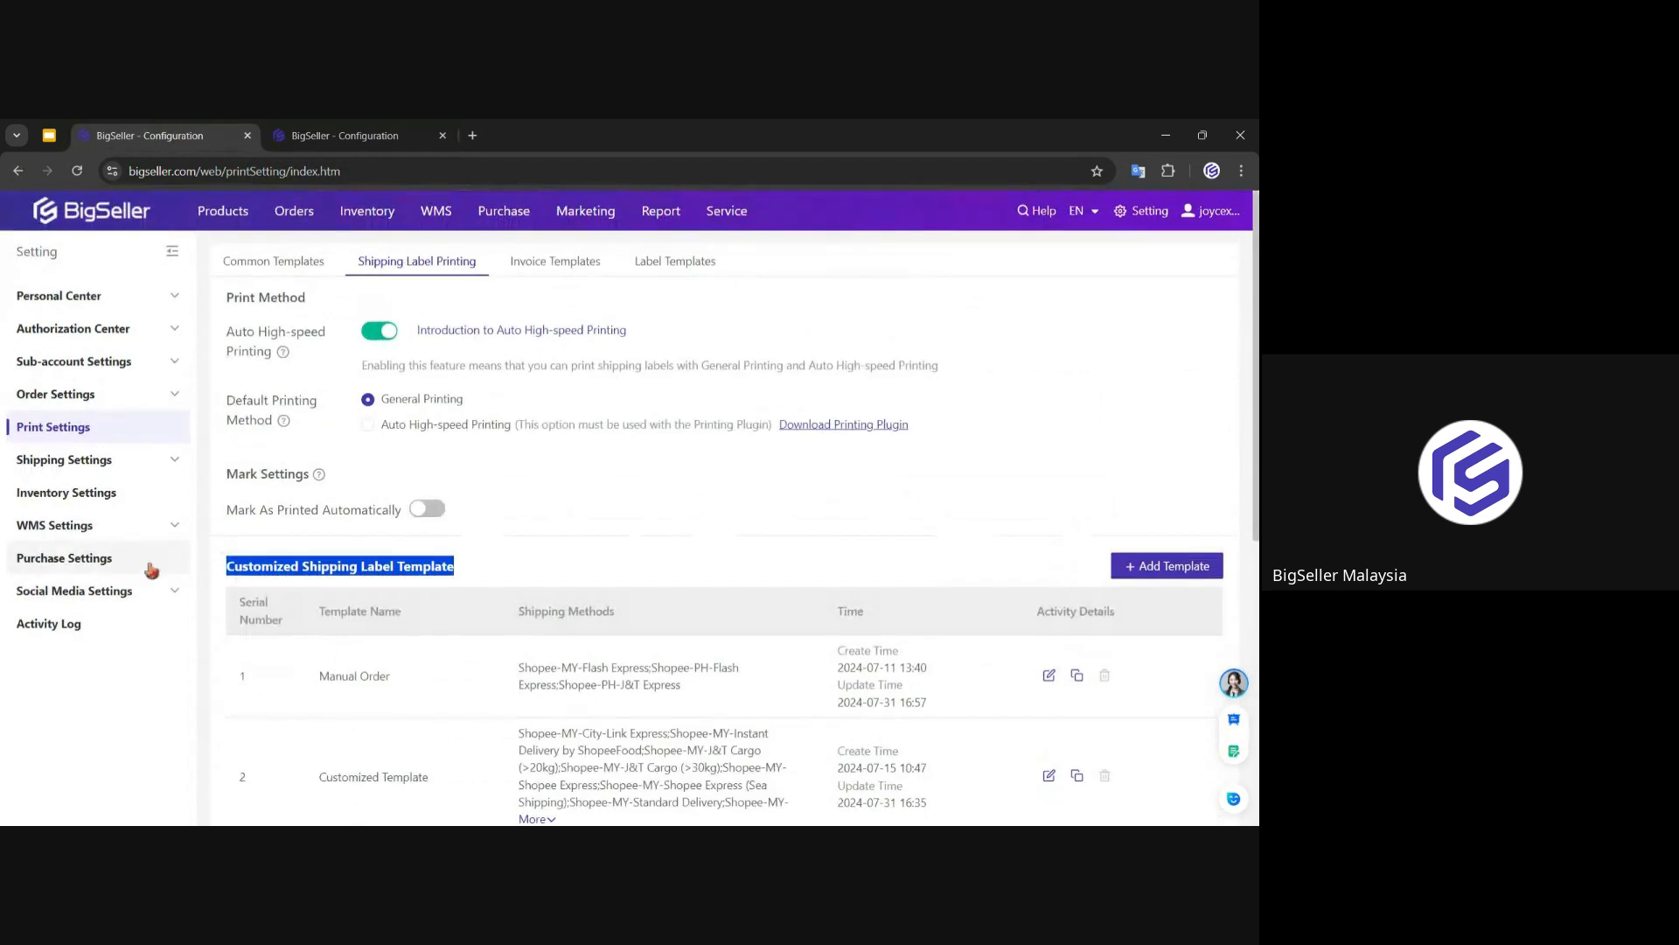
left_click(133, 460)
left_click(130, 501)
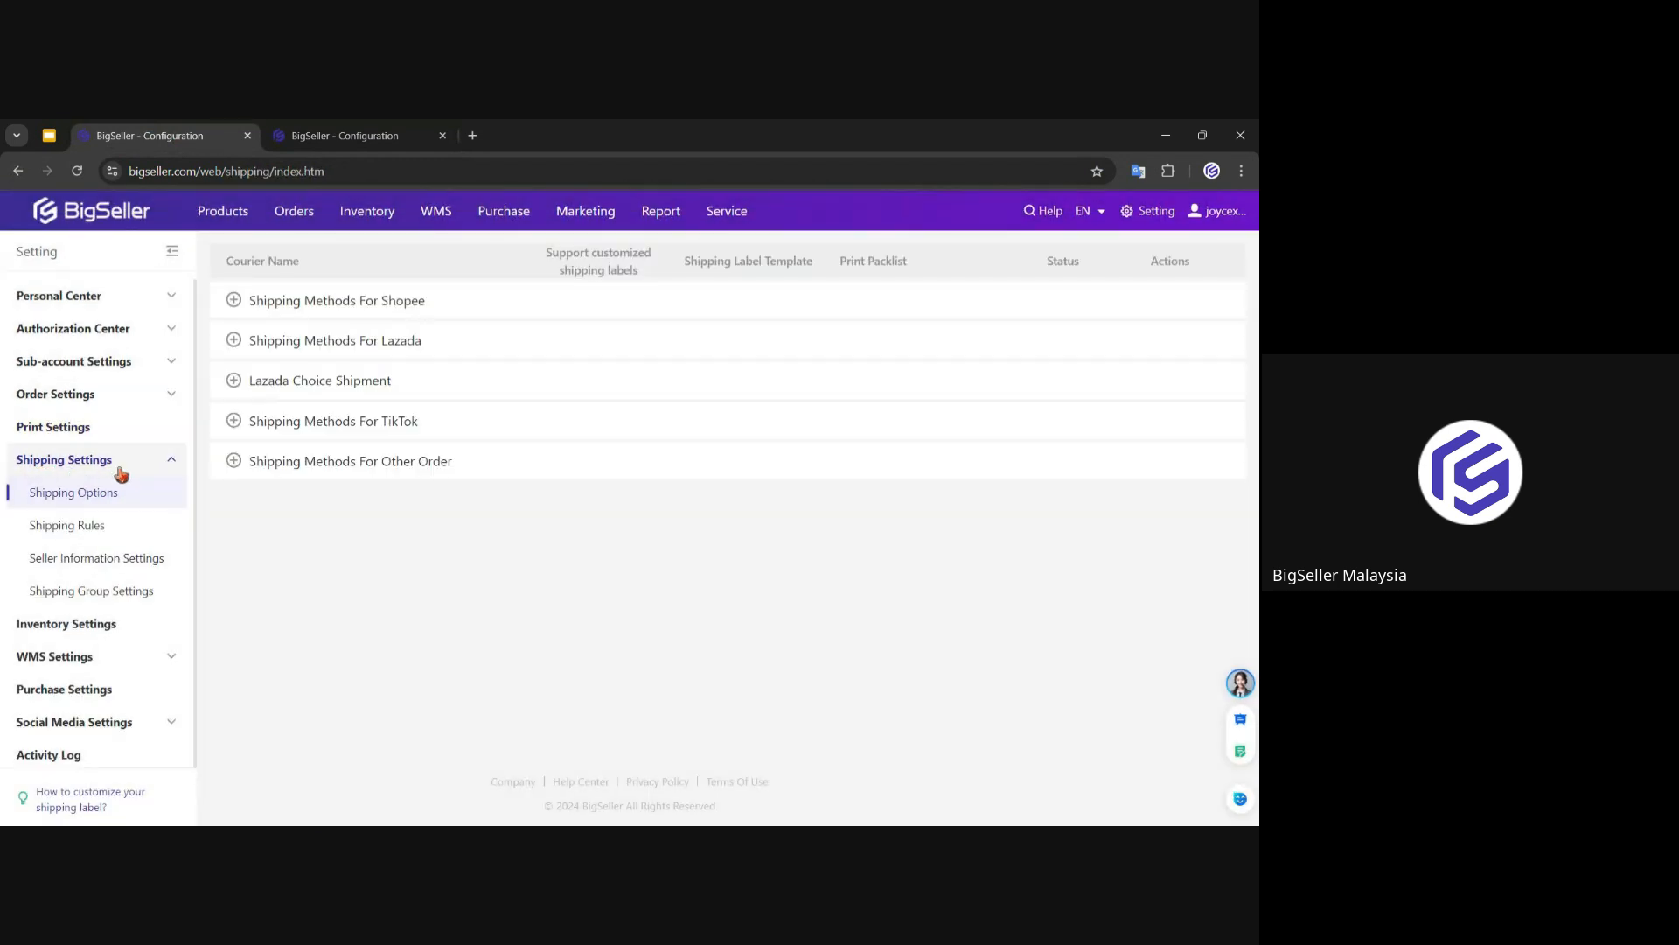
left_click(312, 306)
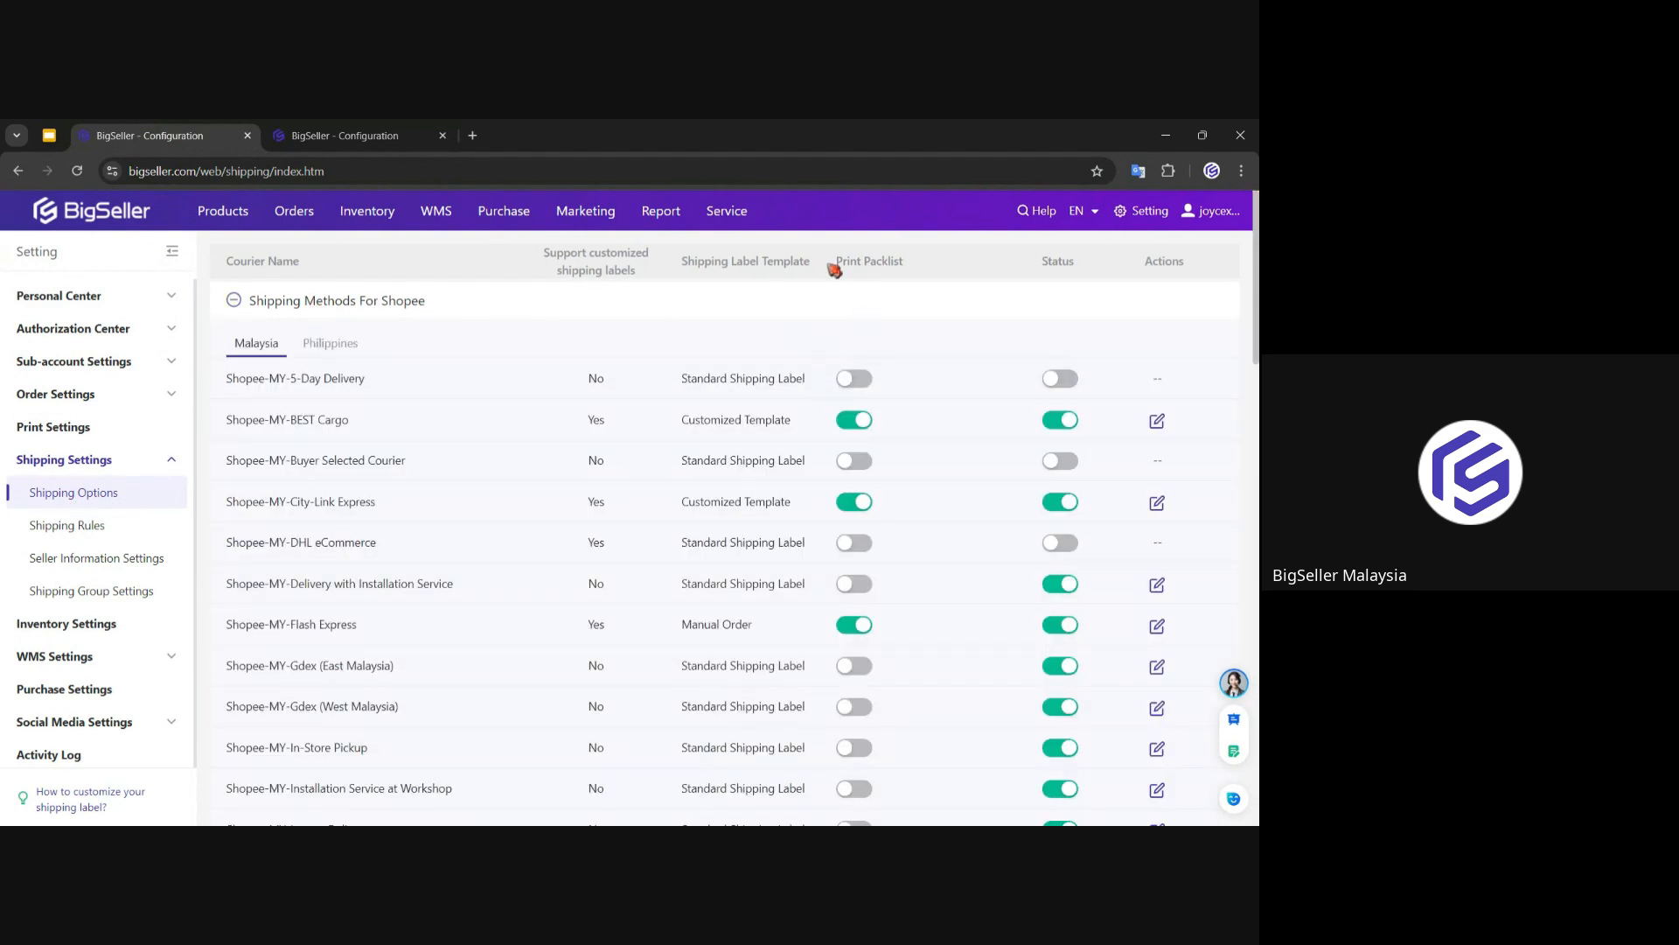
left_click_drag(834, 270, 923, 271)
left_click(857, 421)
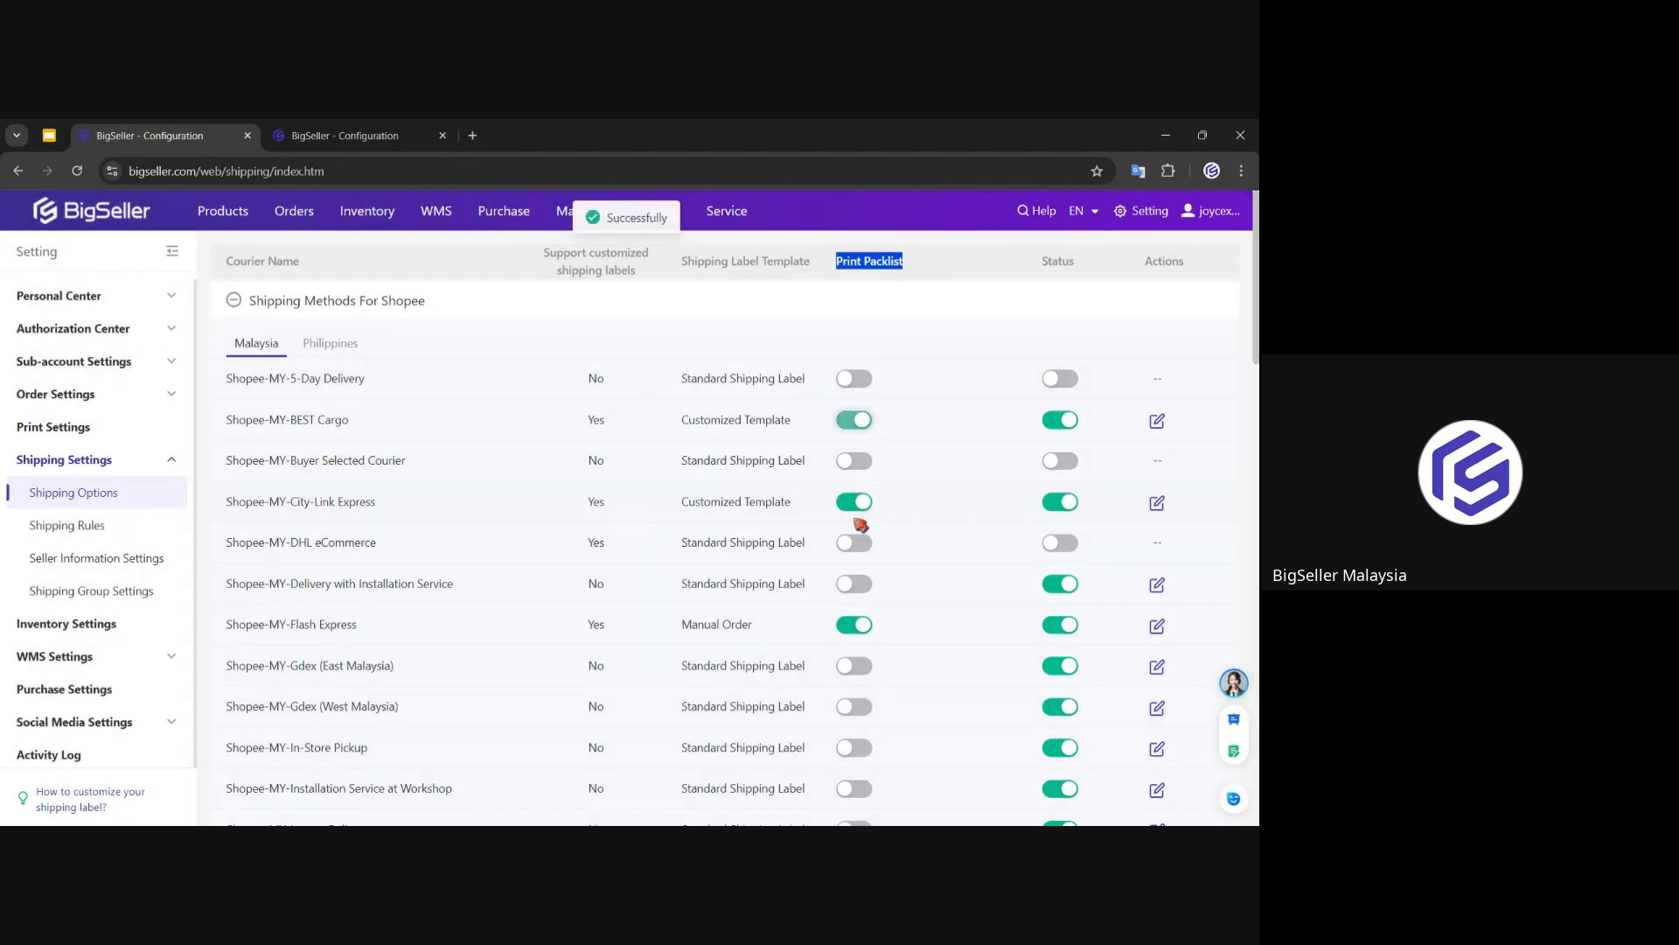
left_click(856, 502)
left_click(856, 625)
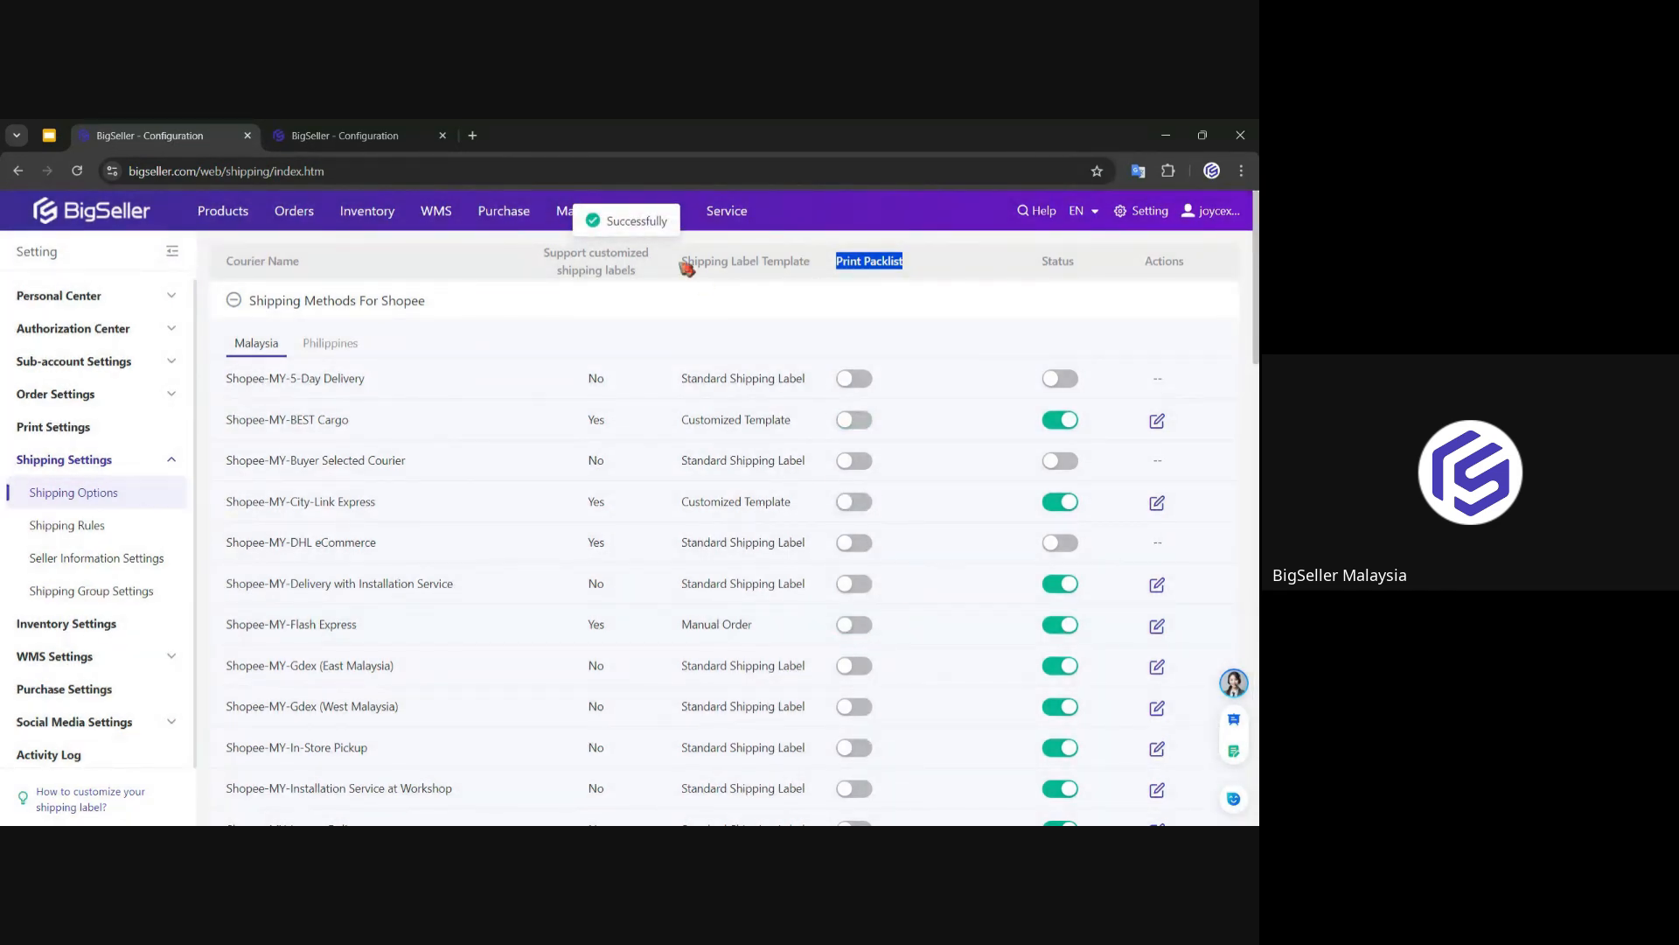
Step: Review the item info, common info and label preview of the new shipping label template and close it without saving
left_click(397, 132)
scroll(749, 536, "down", 3)
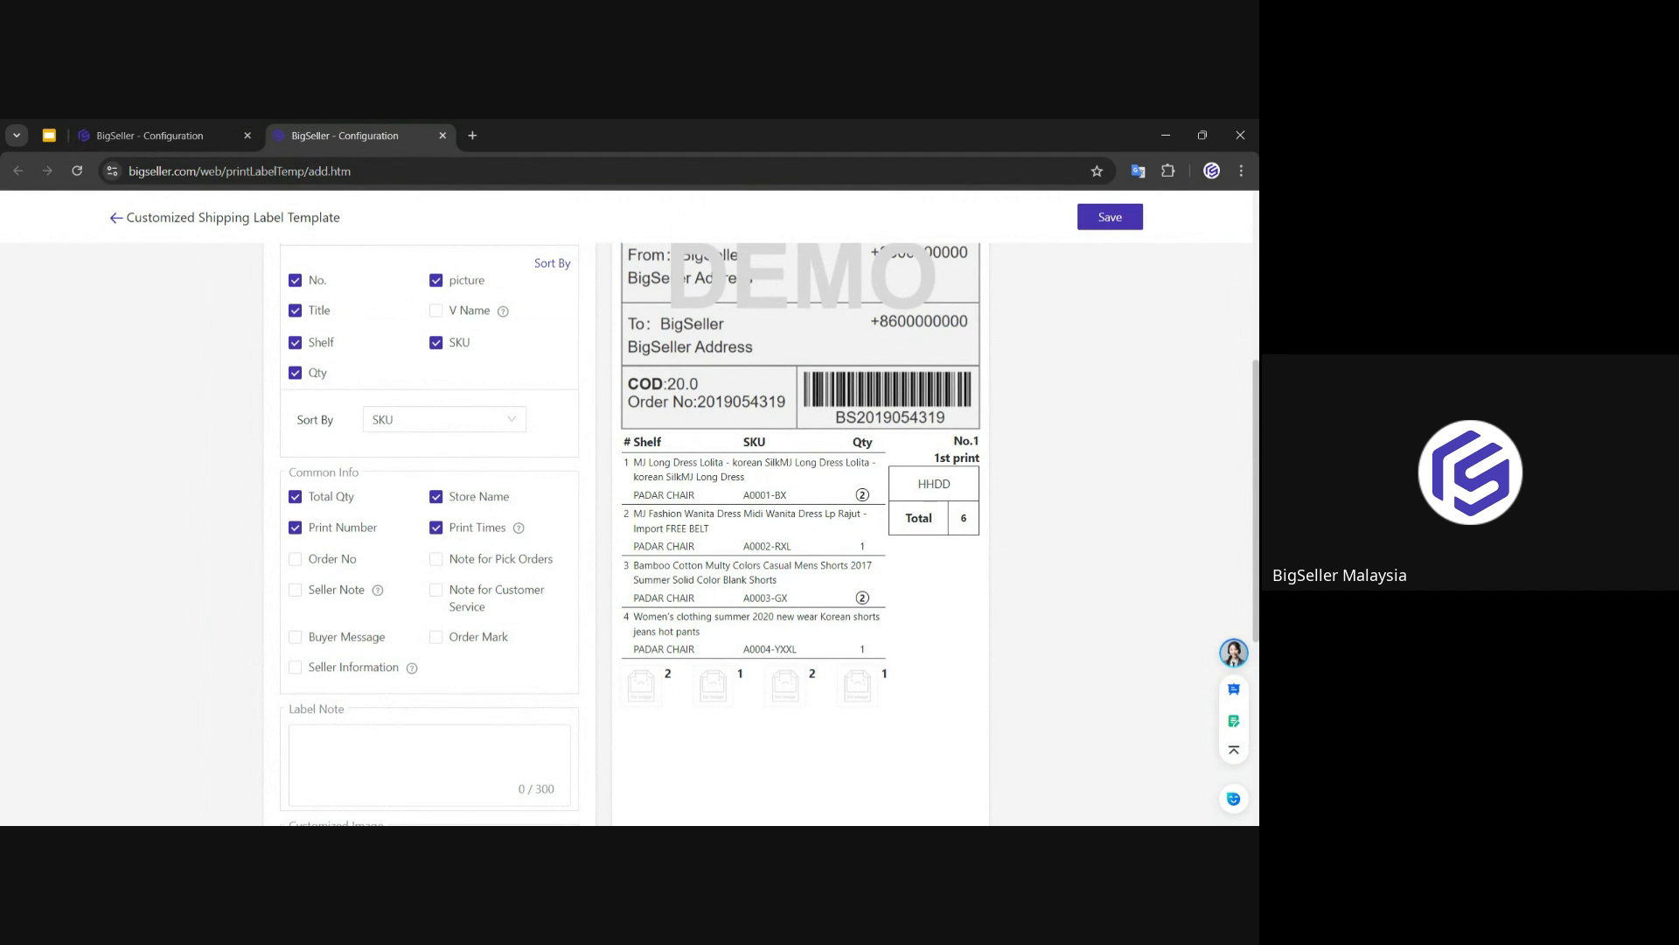
scroll(685, 572, "up", 4)
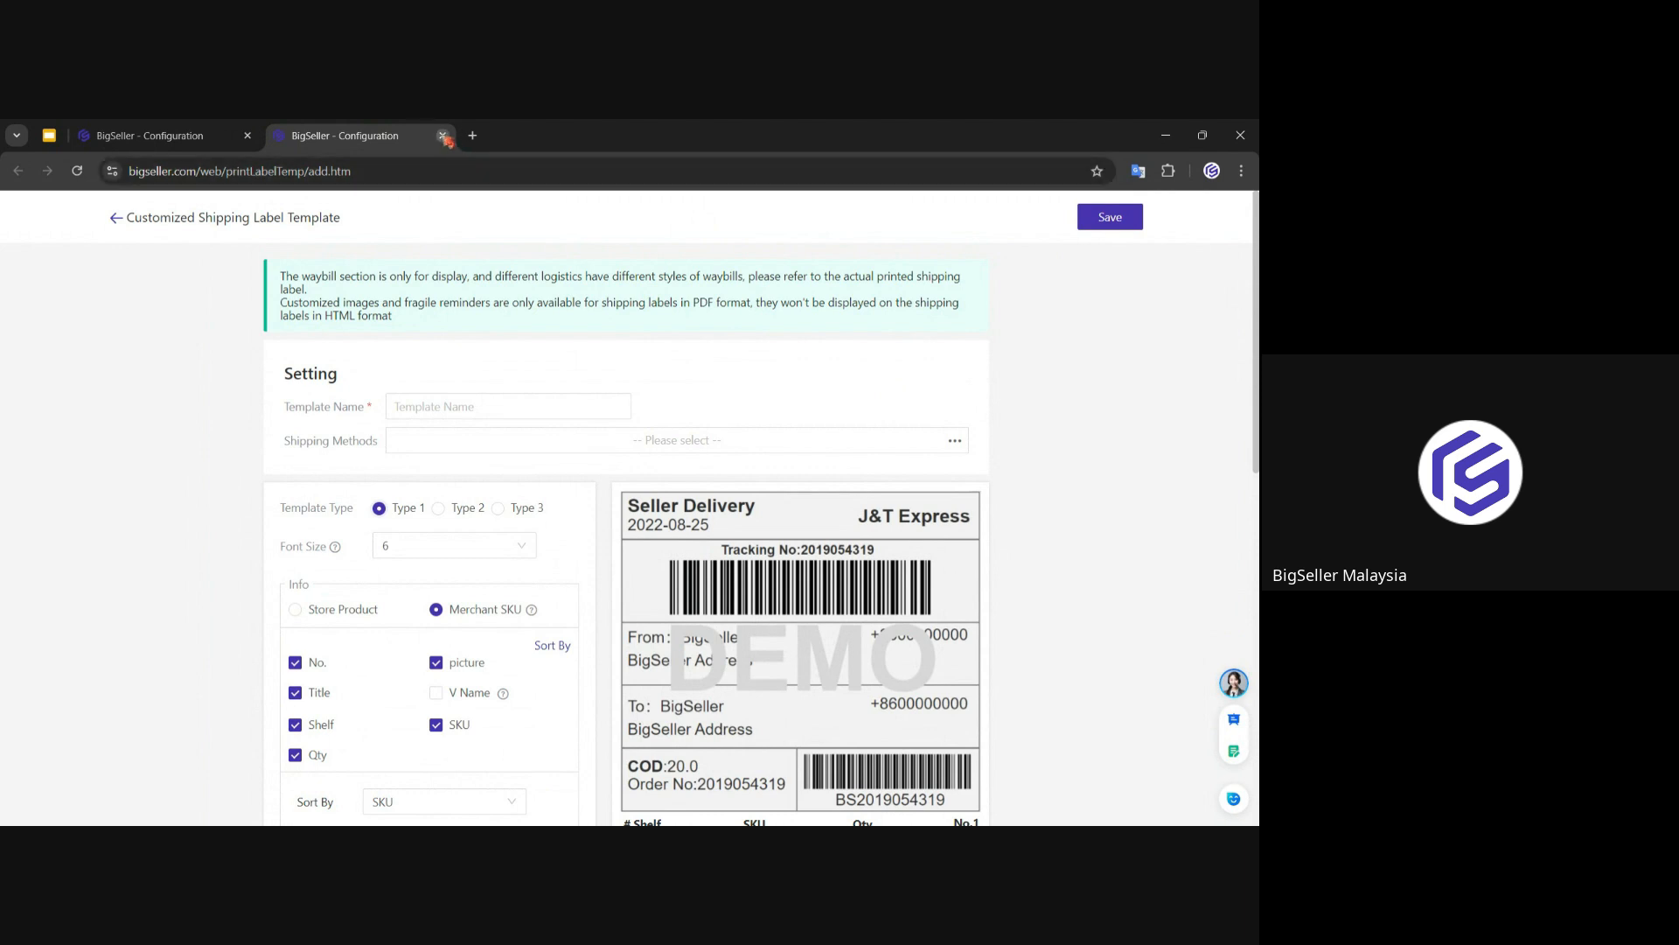
left_click(443, 136)
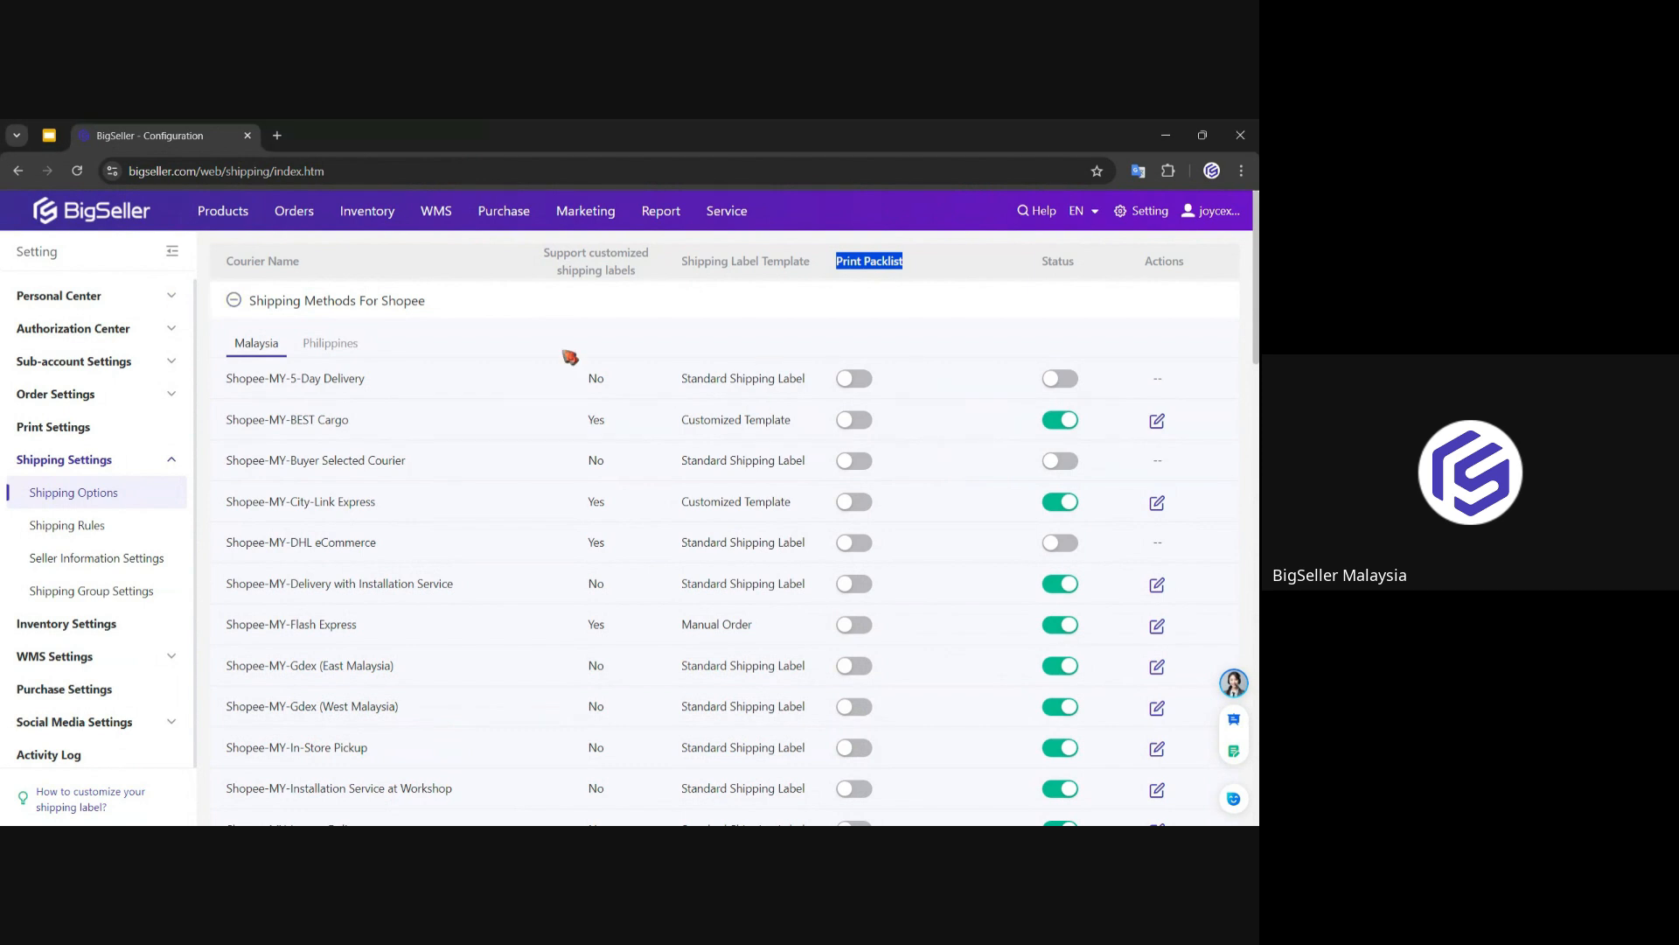
Step: Open an existing customized shipping label template from the print settings and examine its Fragile Reminder and label preview
left_click(113, 218)
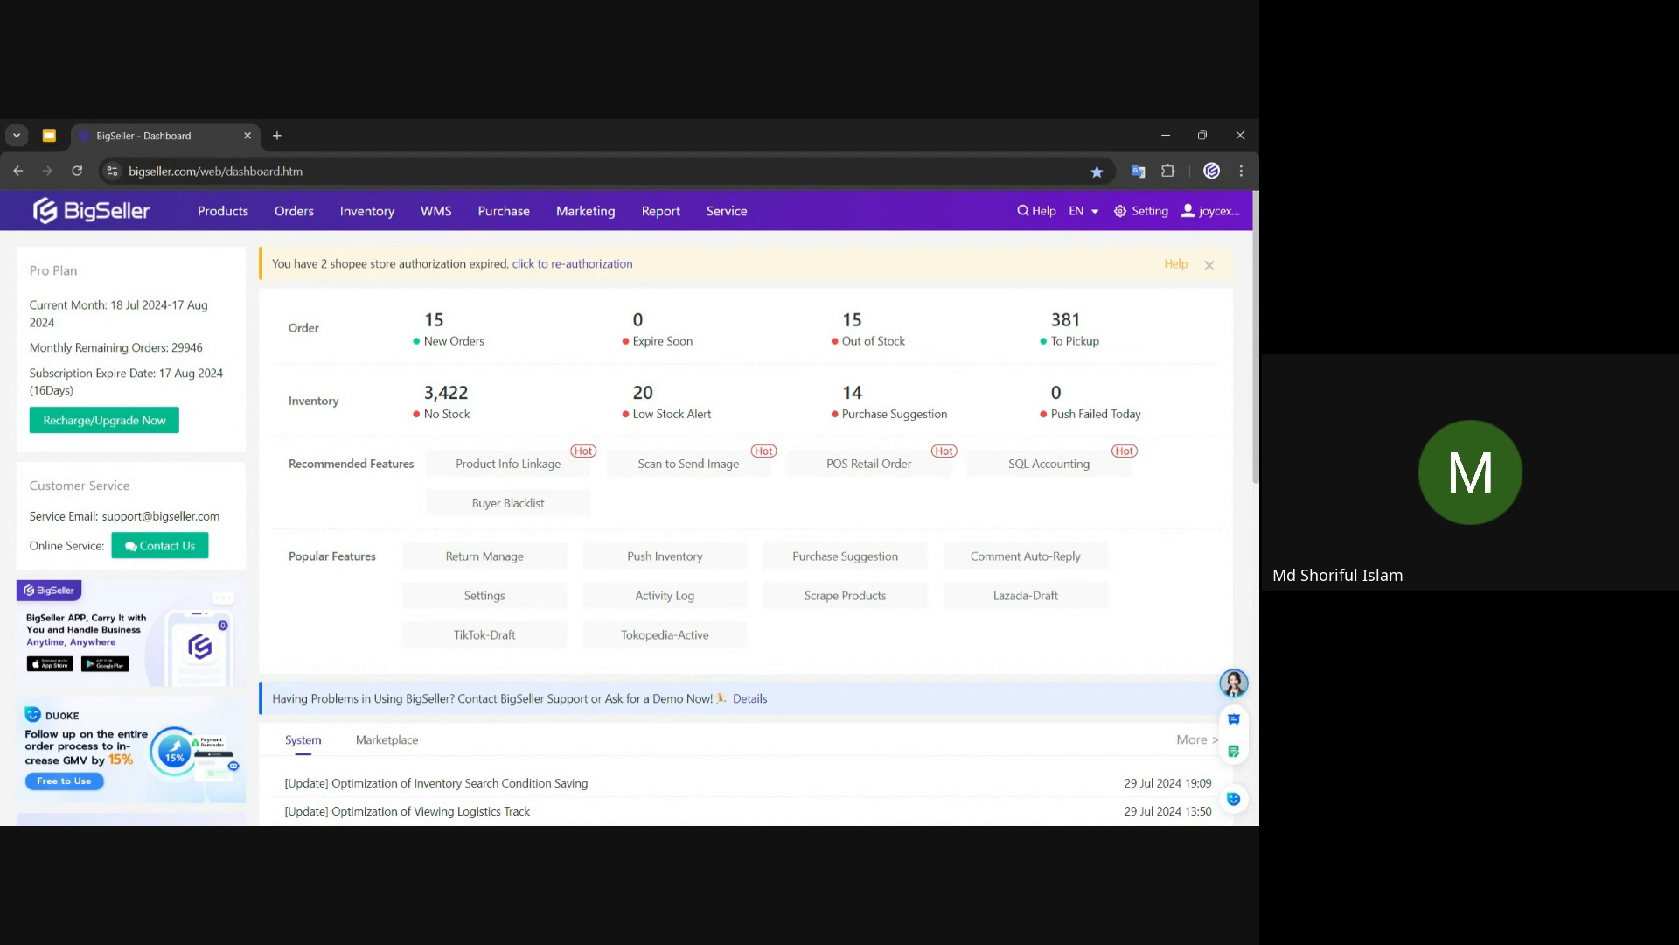
left_click(1146, 213)
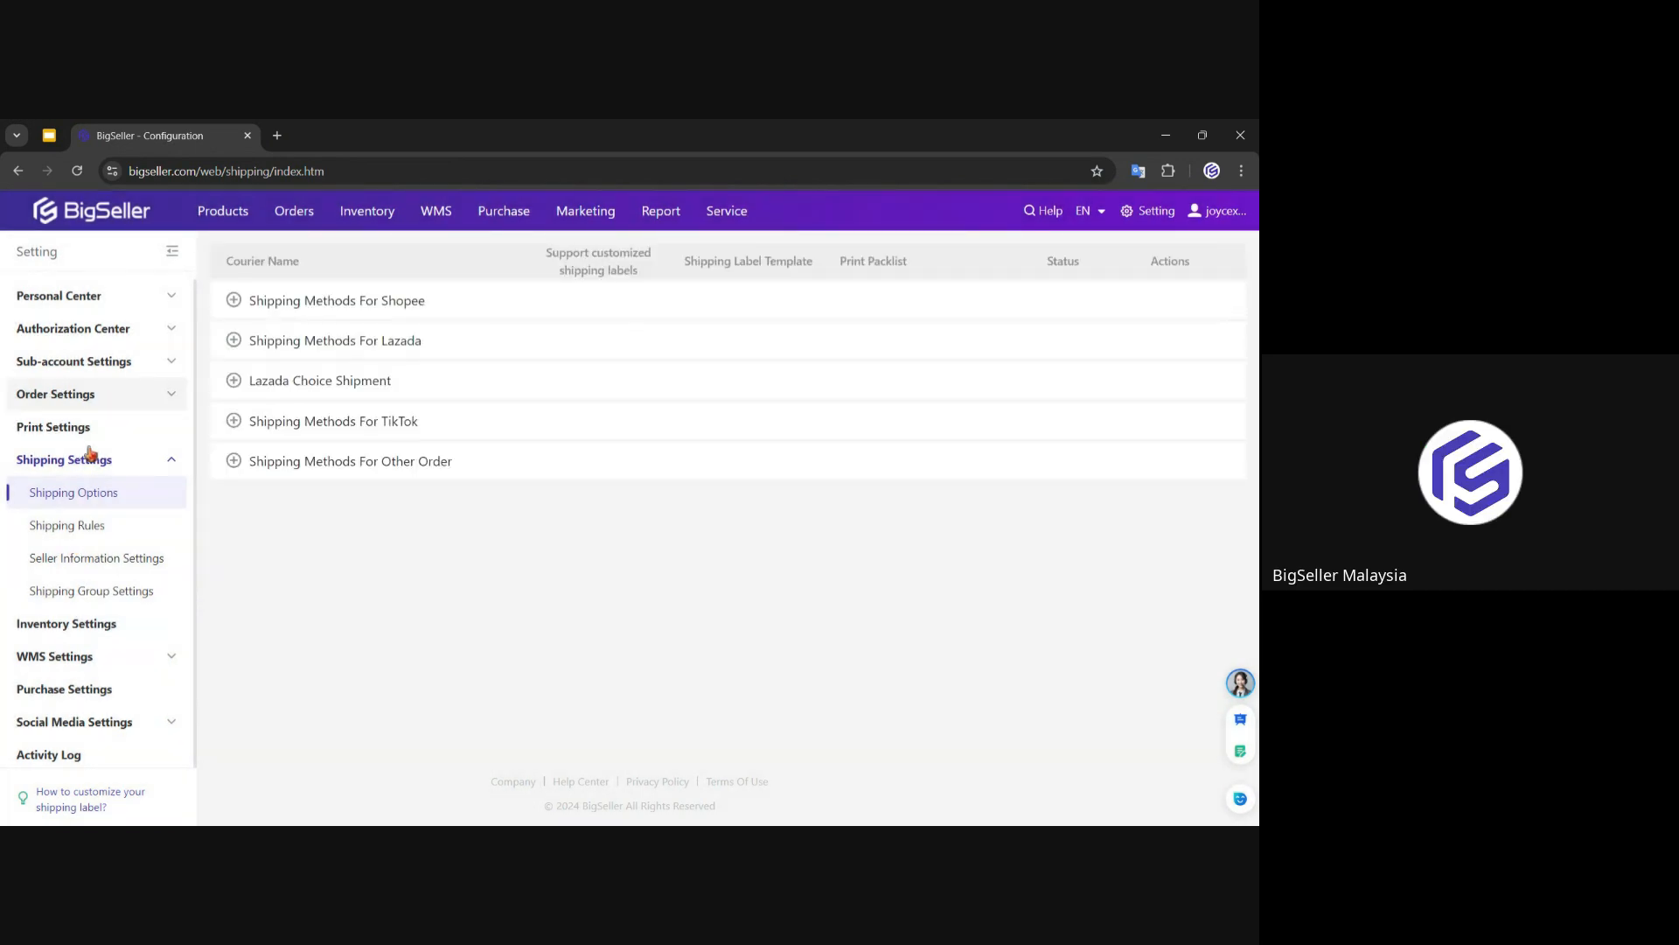
left_click(94, 429)
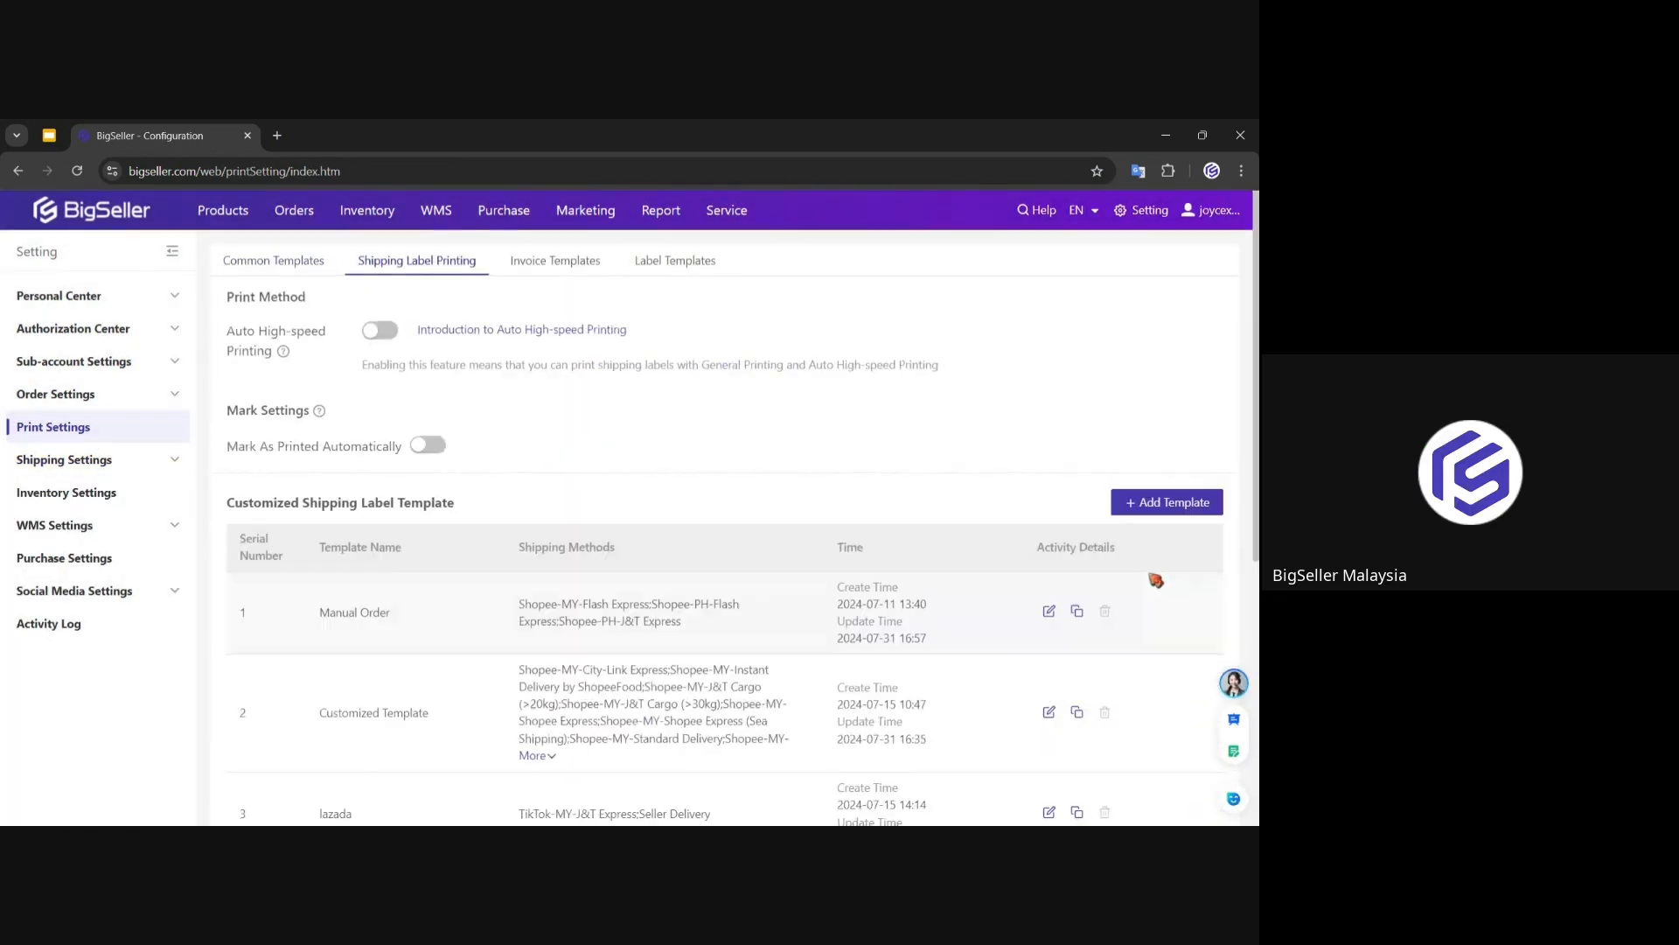
scroll(1155, 574, "down", 1)
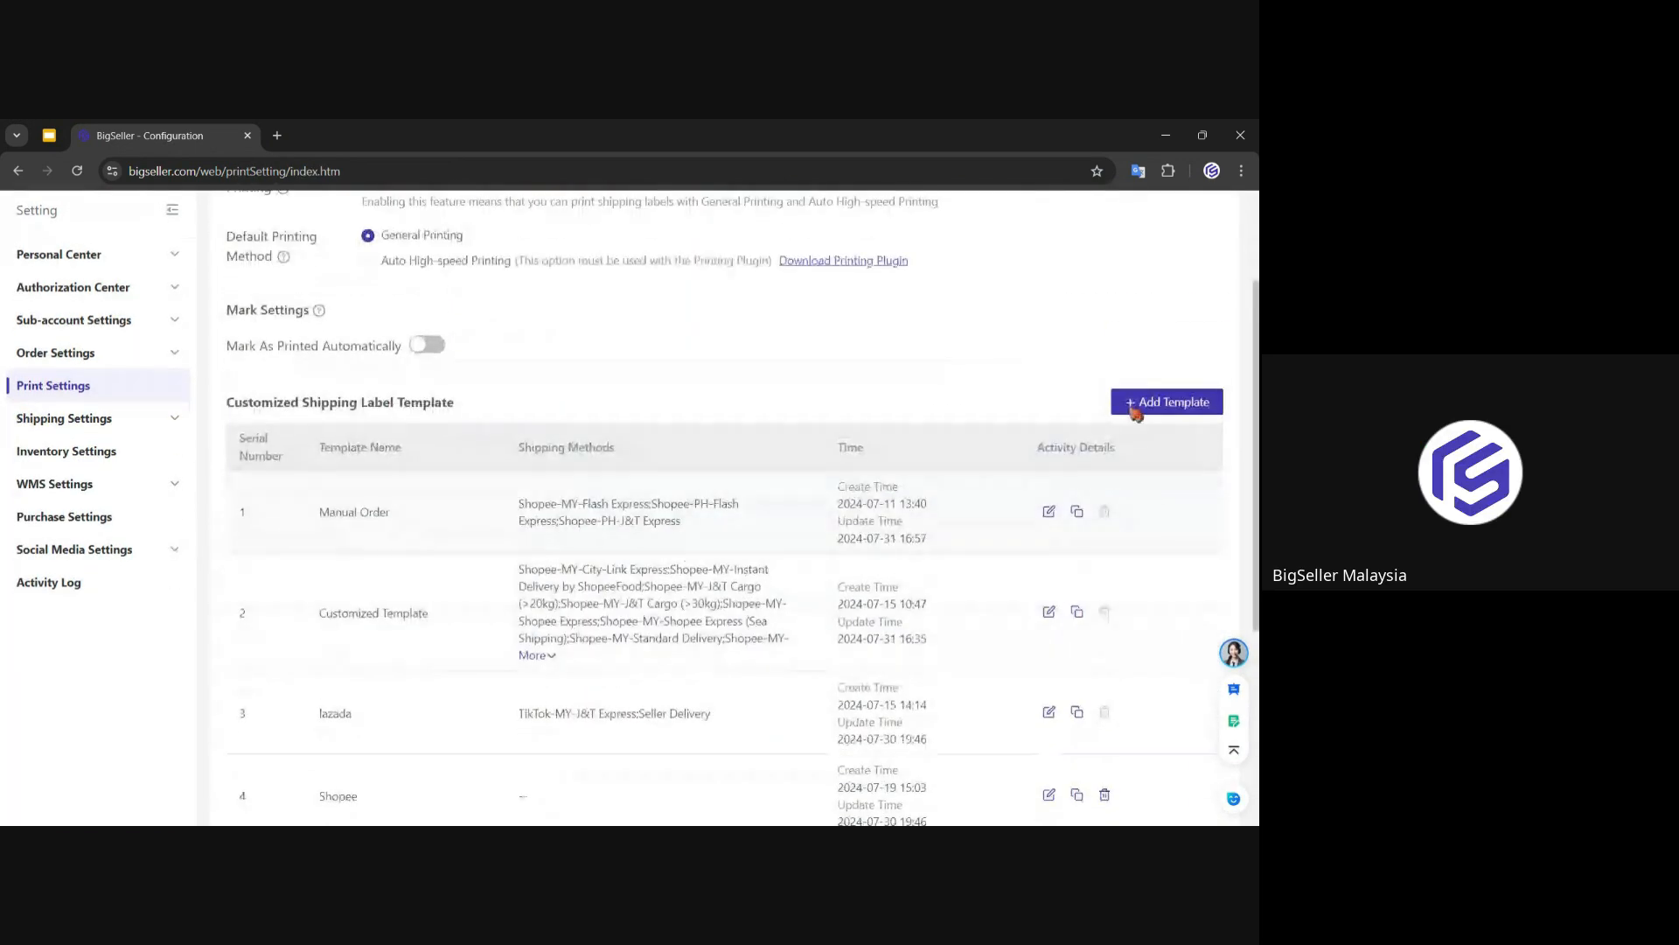
left_click(1153, 562)
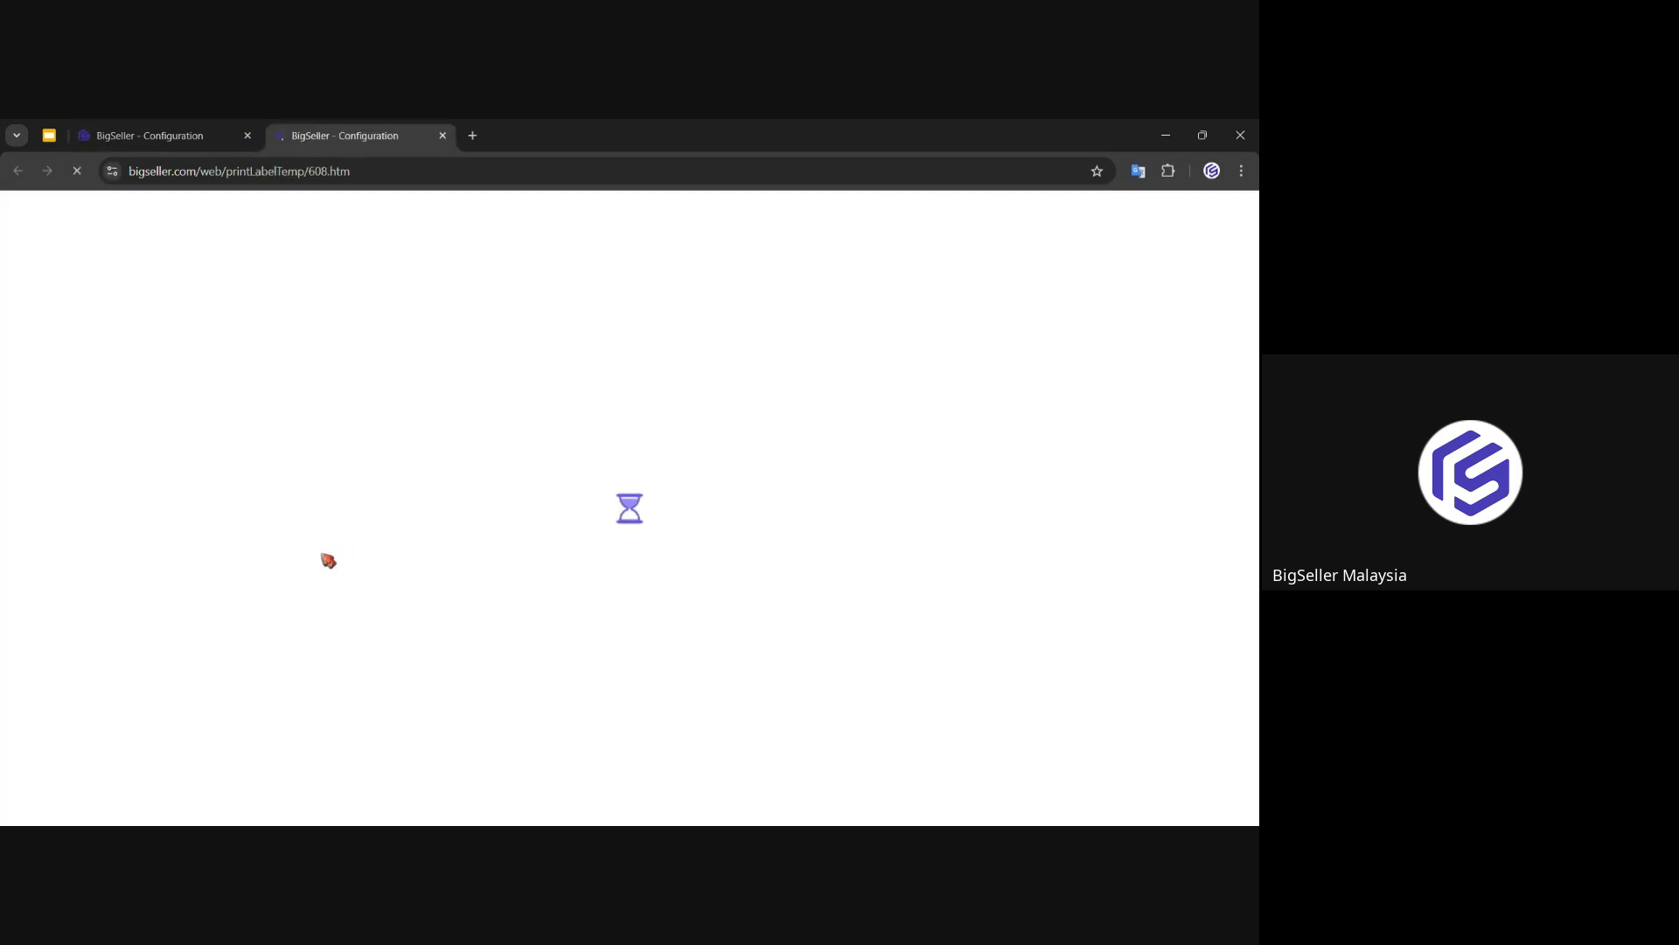
scroll(633, 600, "down", 4)
scroll(371, 617, "down", 6)
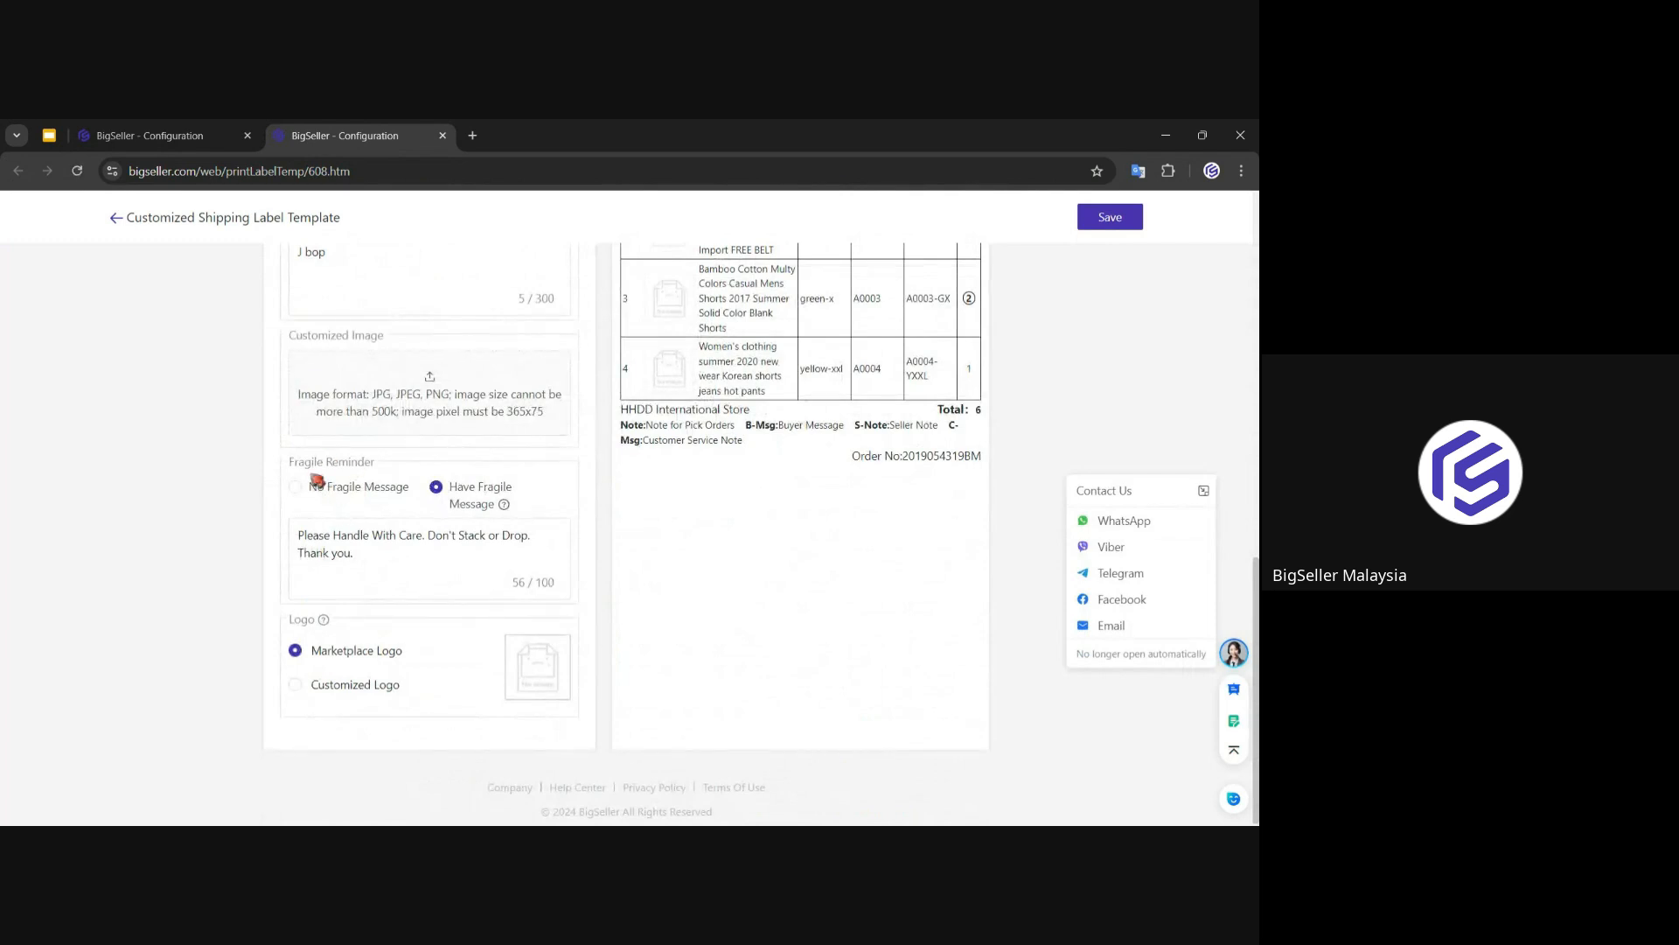
left_click_drag(288, 466, 426, 473)
scroll(617, 667, "up", 3)
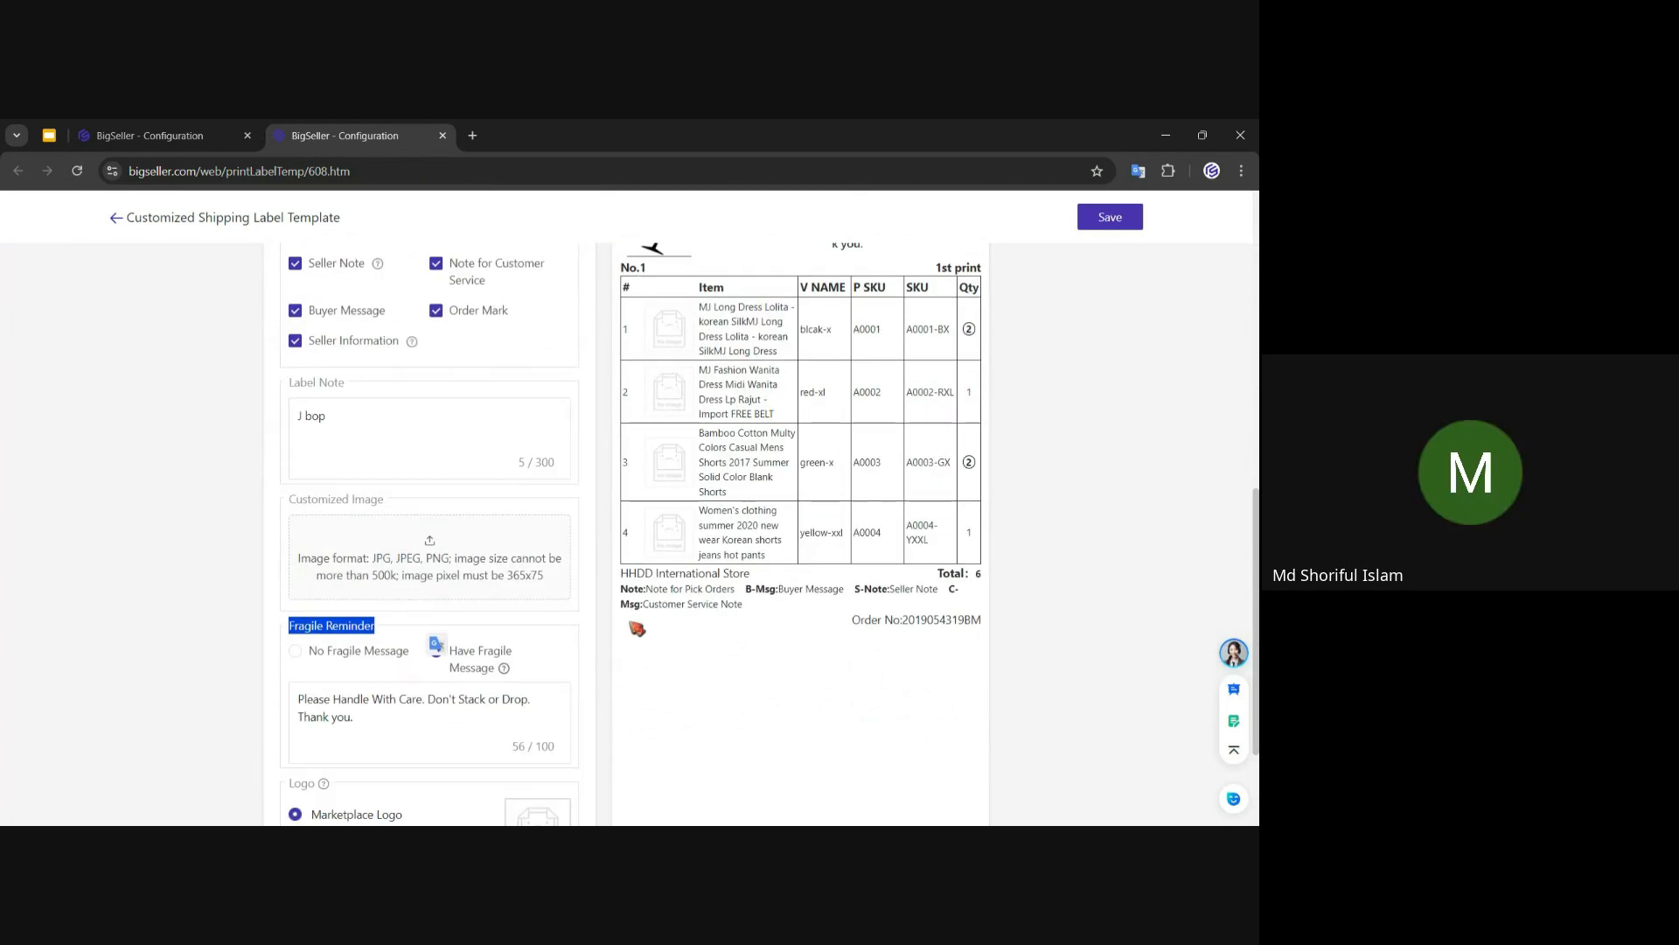
left_click(603, 752)
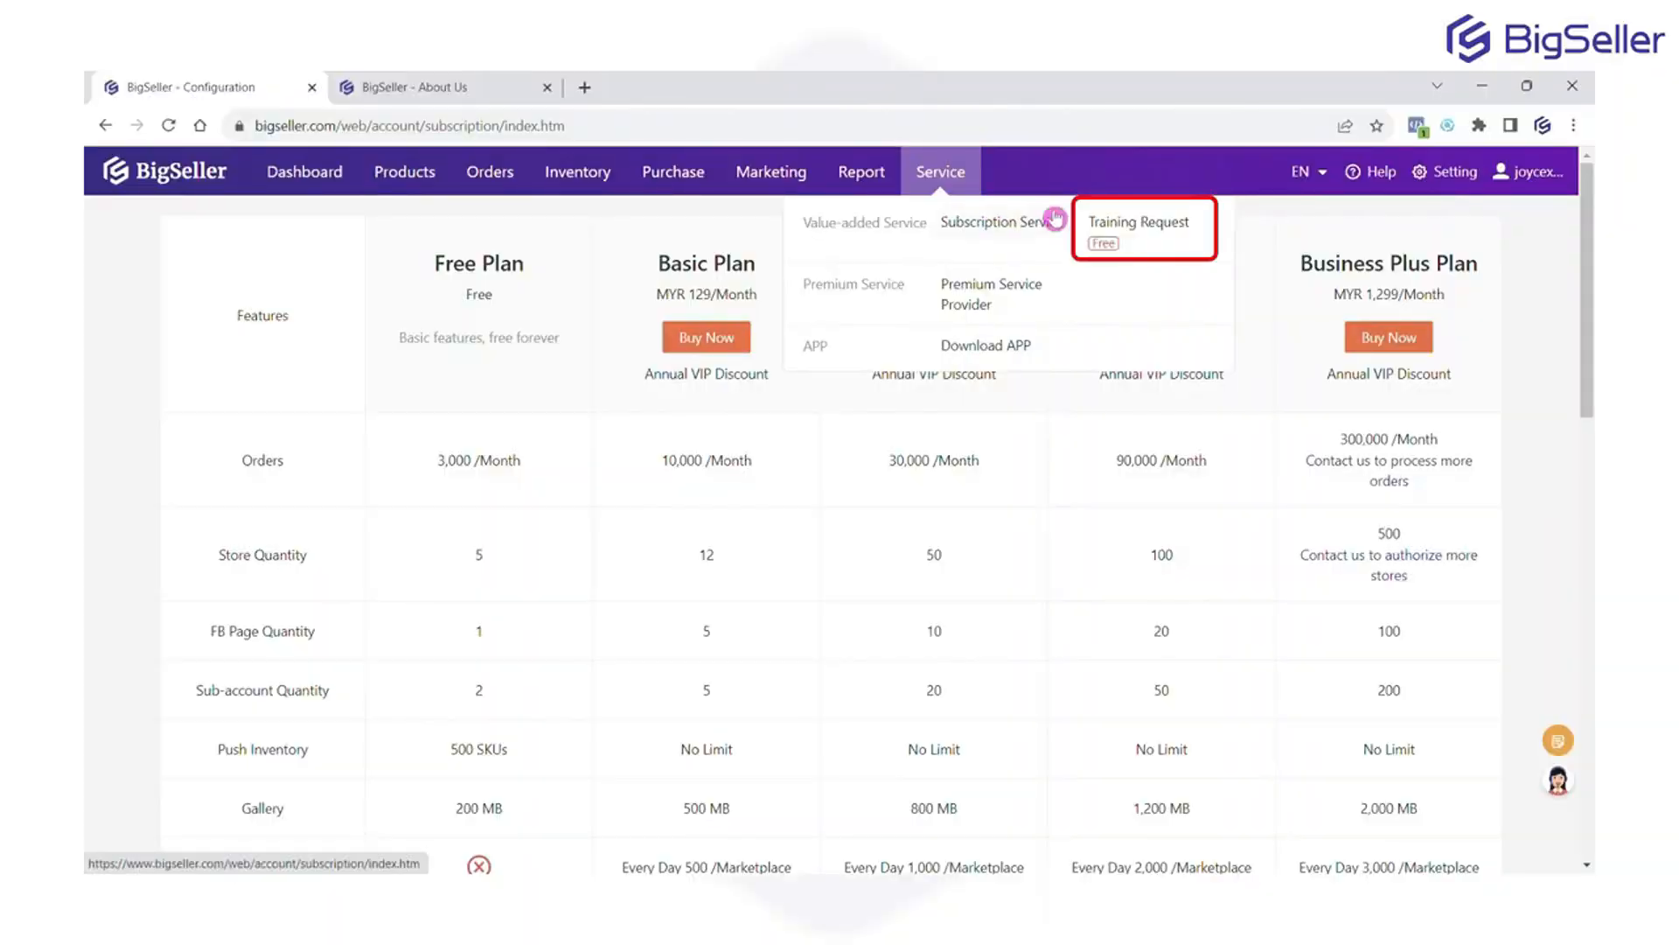
Step: Open the free Training Request form, set the country to Malaysia and review the remaining fields
left_click(1115, 225)
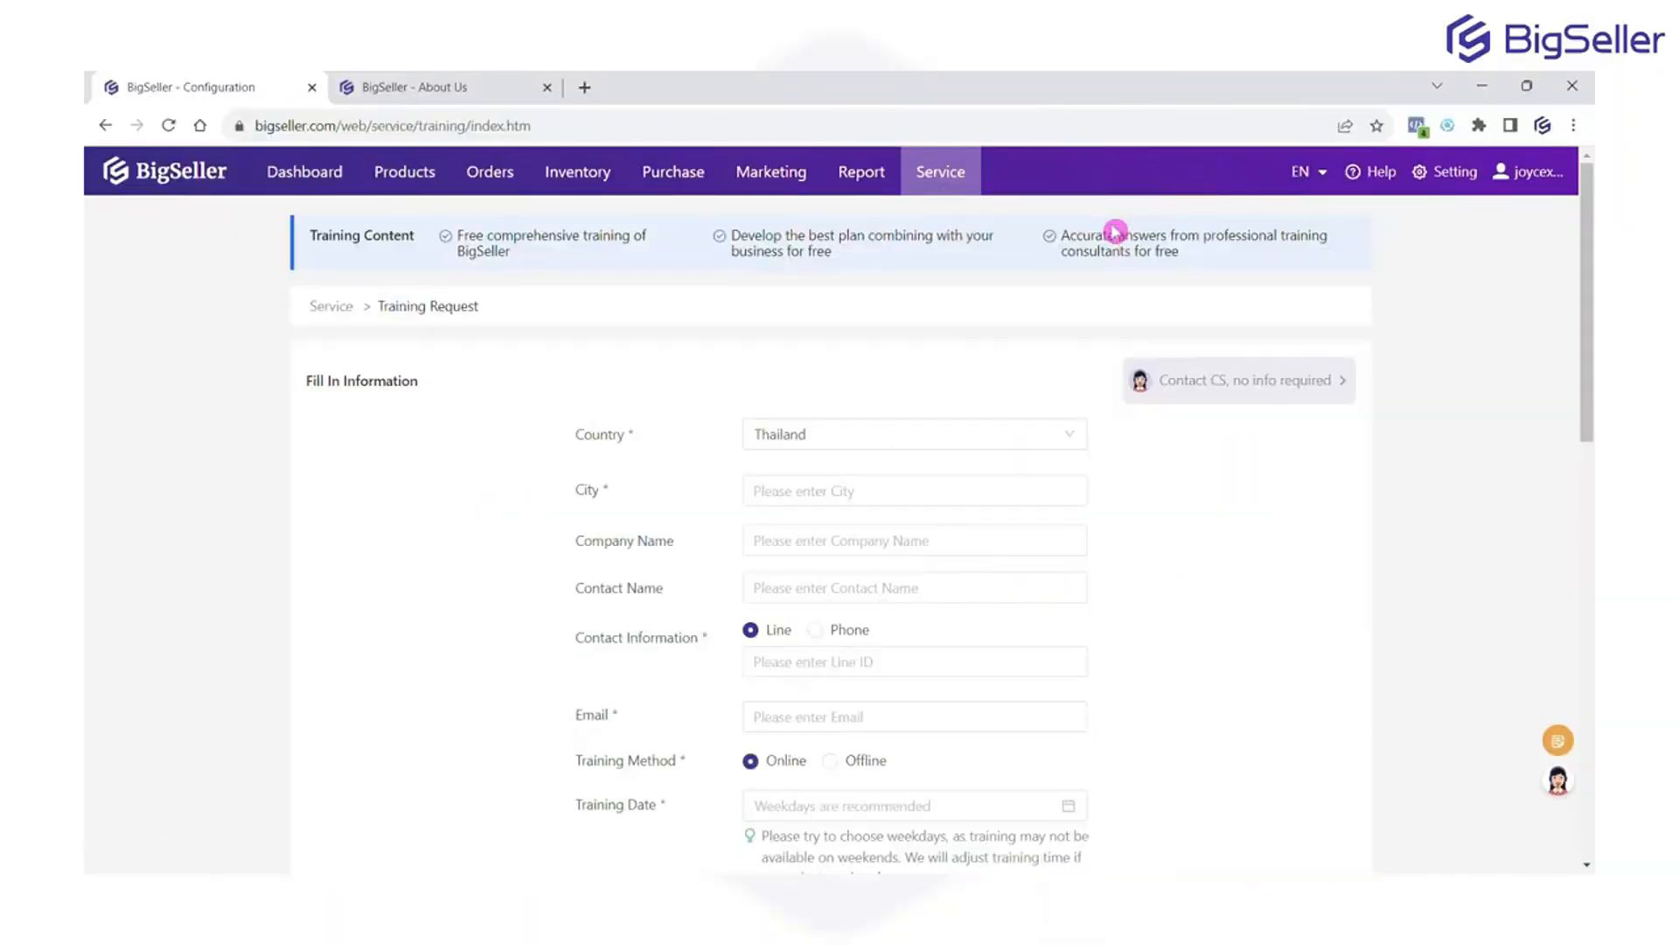
left_click(1058, 439)
left_click(1065, 497)
scroll(1128, 489, "down", 2)
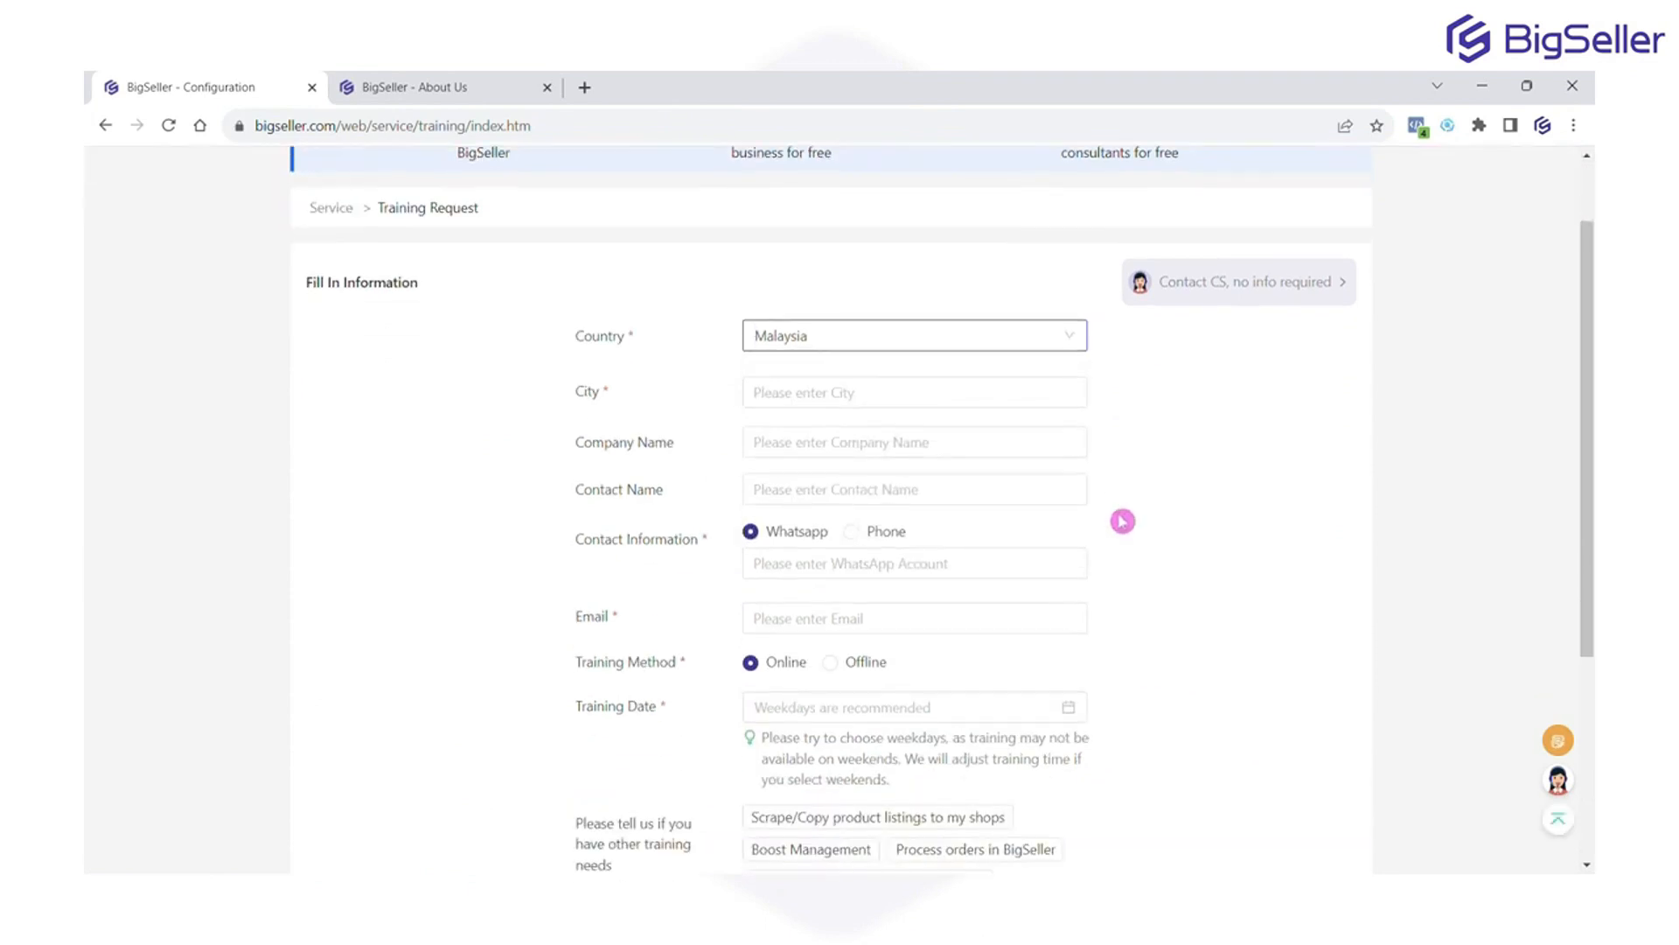
scroll(1133, 542, "down", 2)
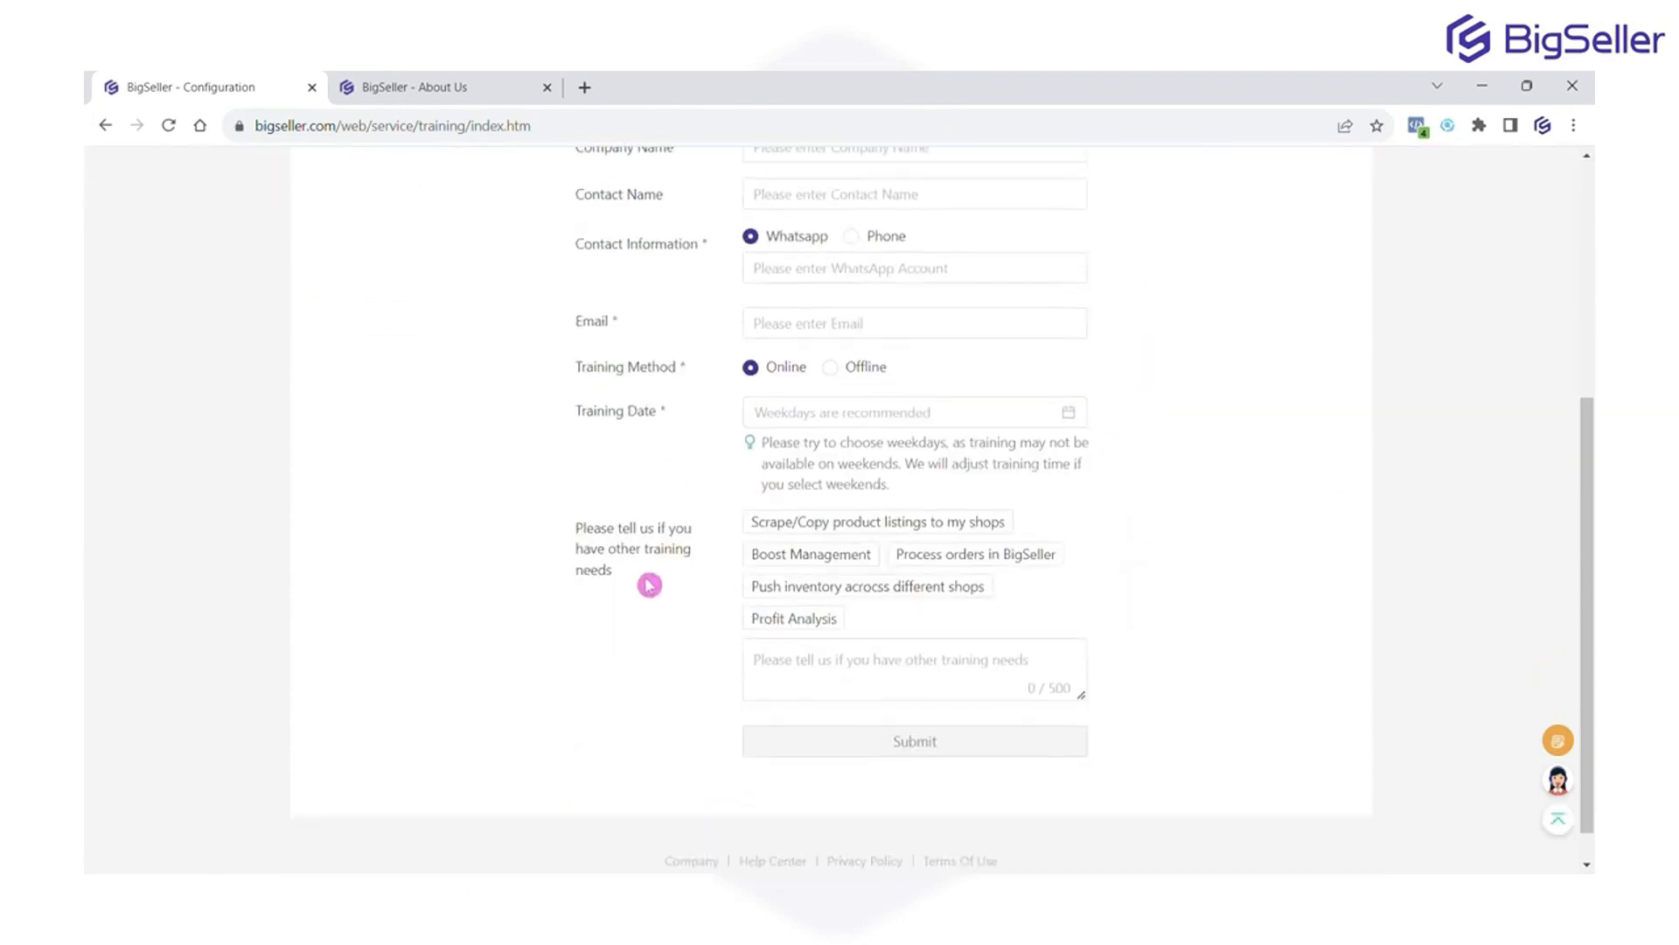